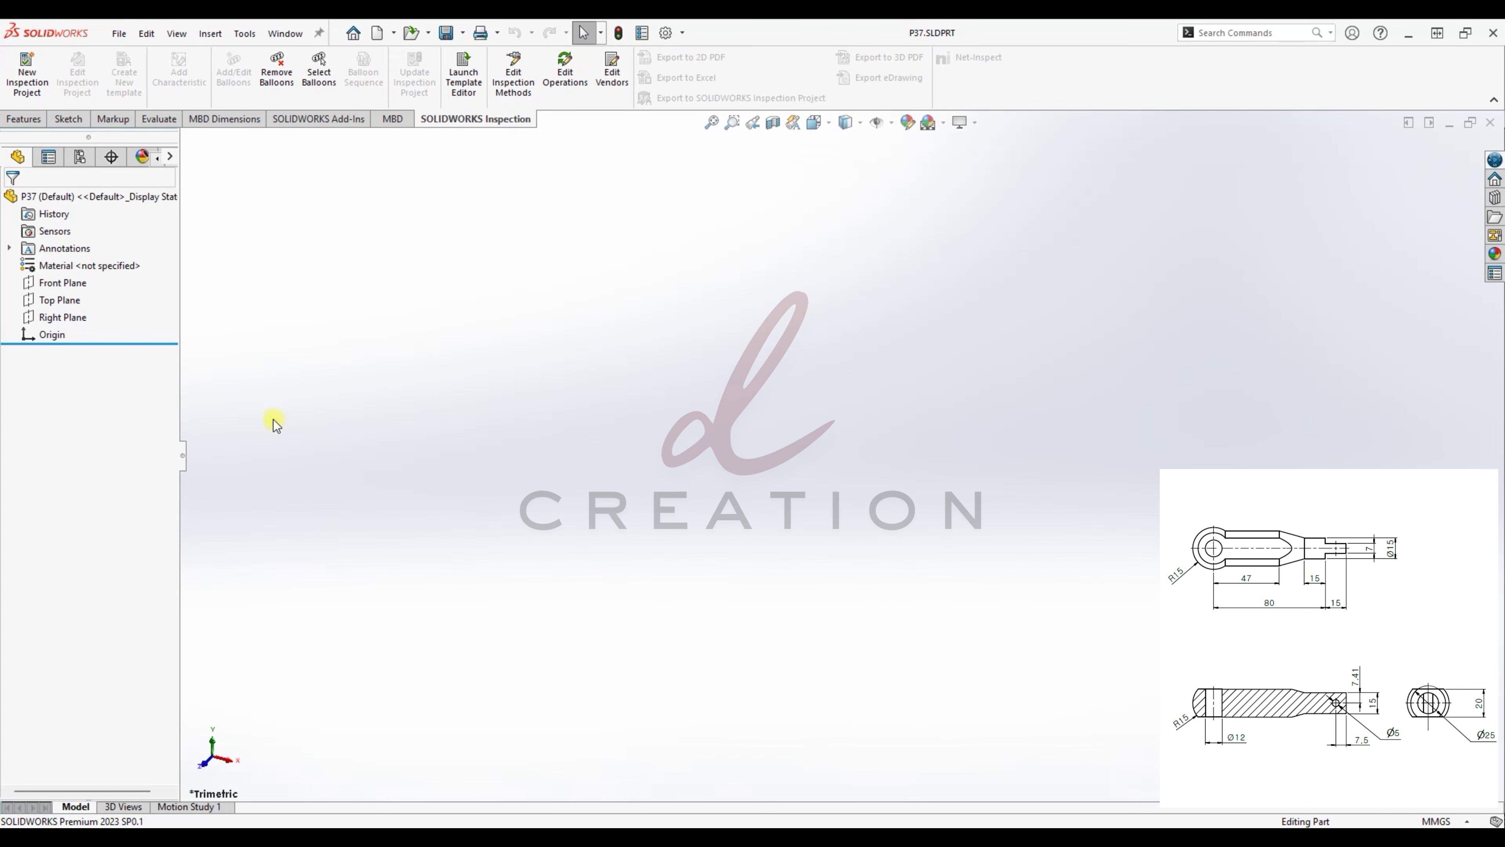
- Sketch a vertical midpoint line centred on the origin on the Front Plane
left_click(62, 284)
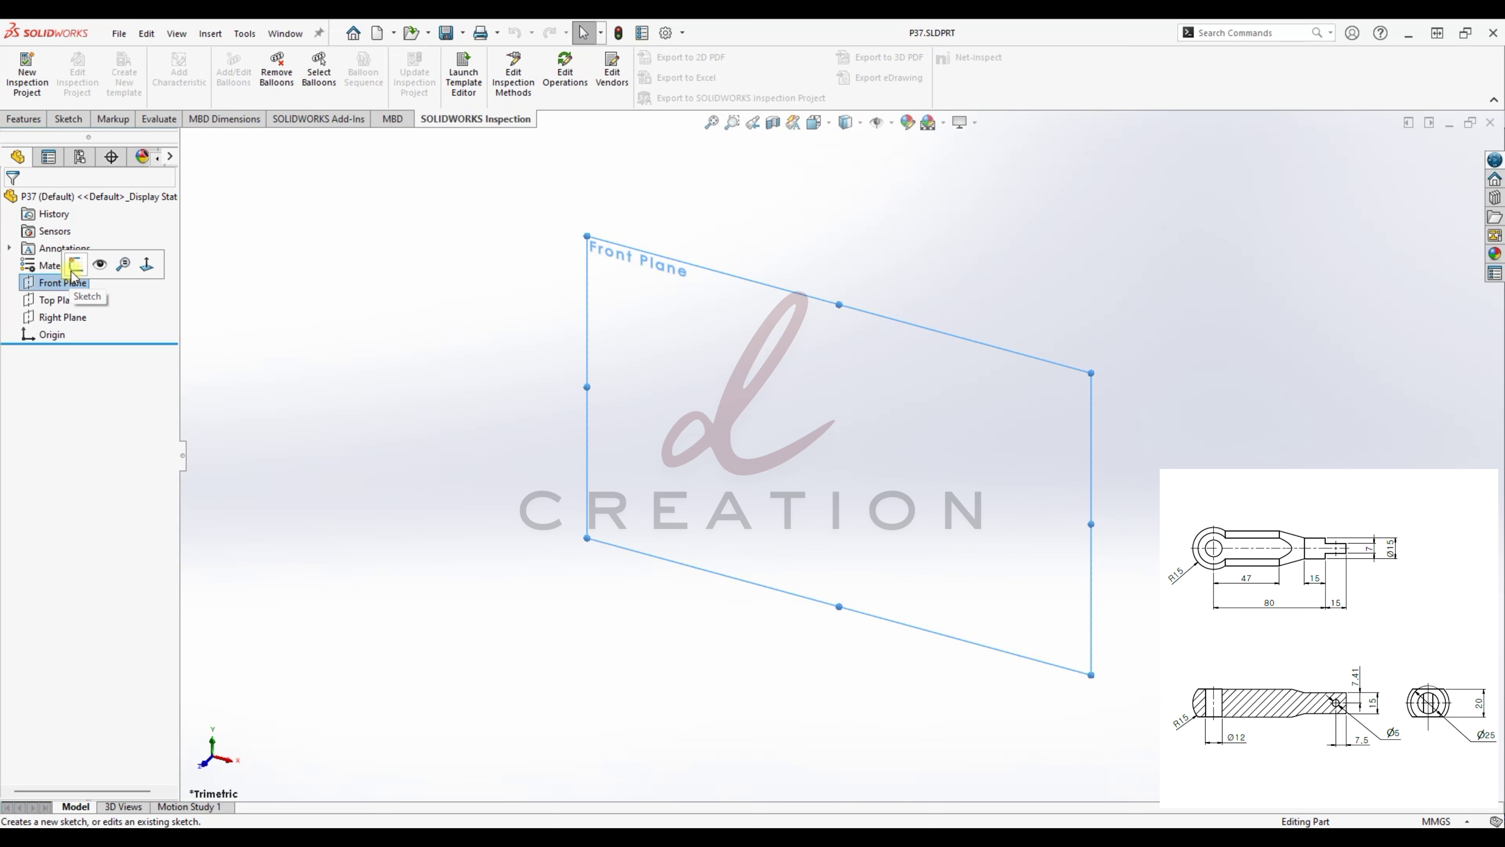
left_click(97, 261)
left_click(118, 57)
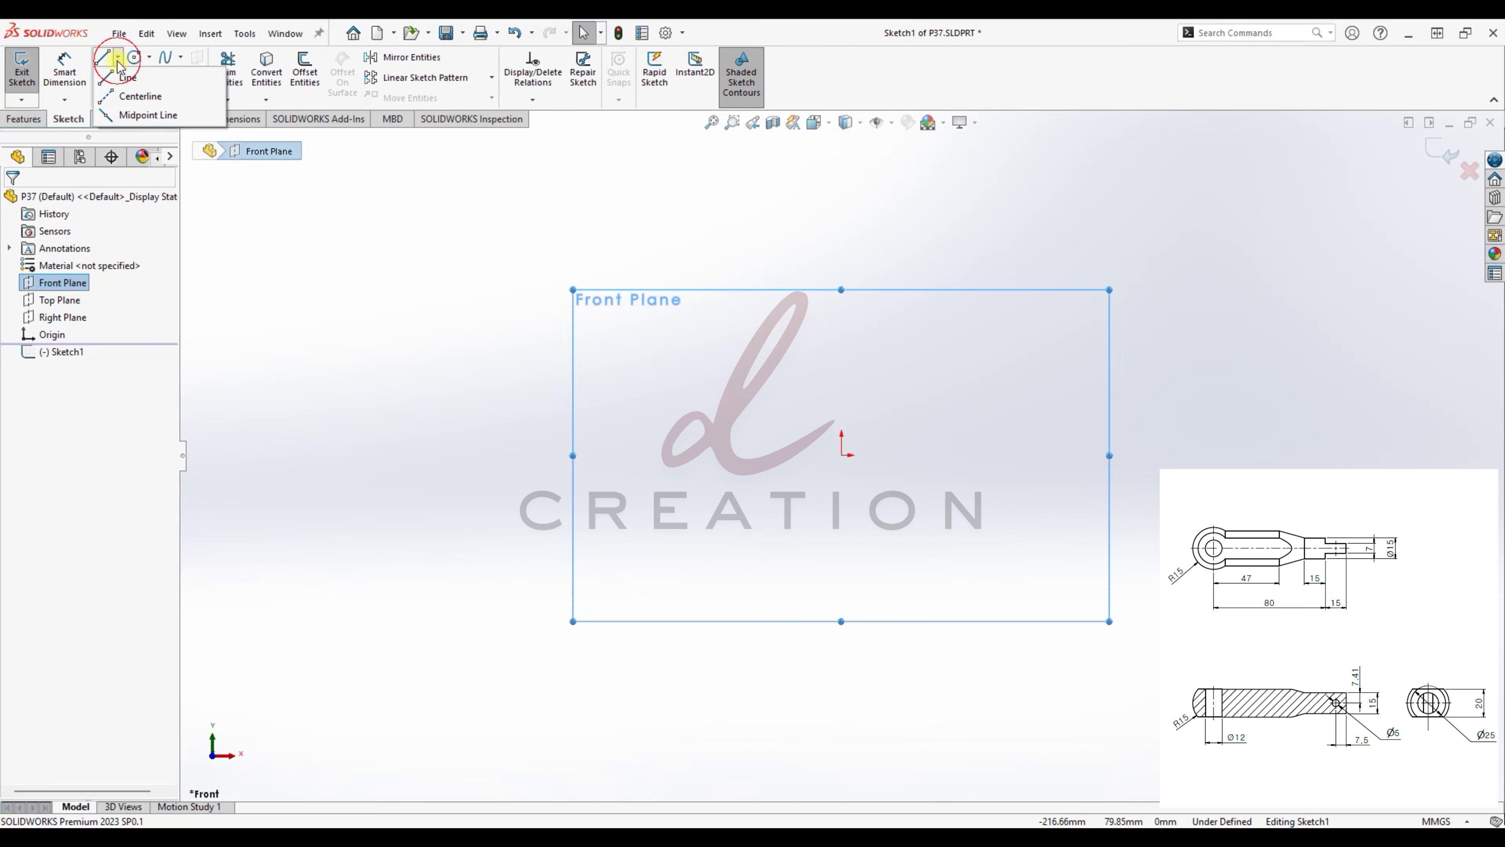
left_click(130, 114)
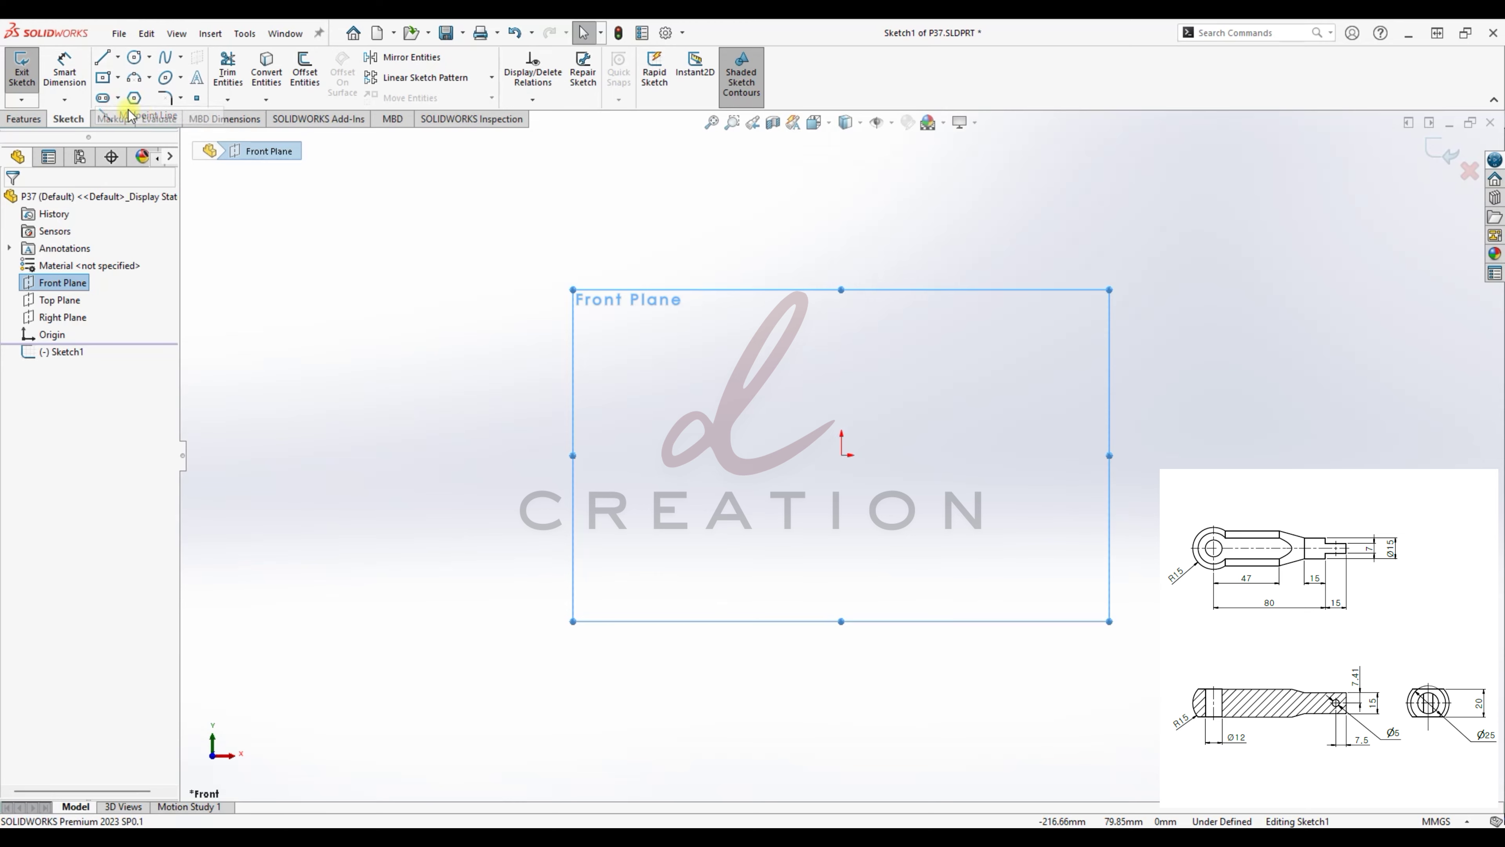
left_click(842, 455)
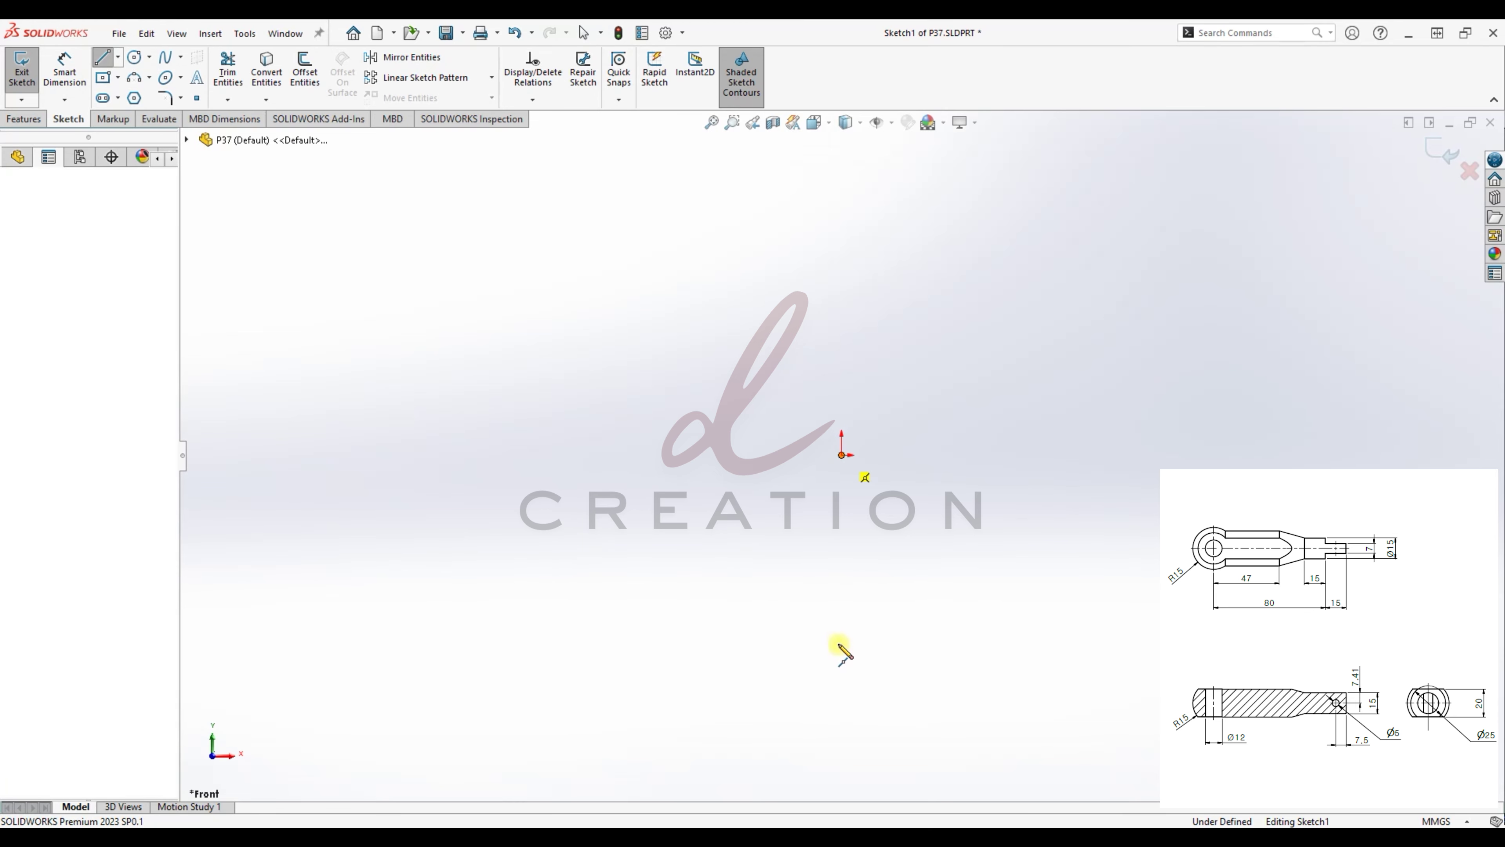
left_click(841, 694)
key("Escape")
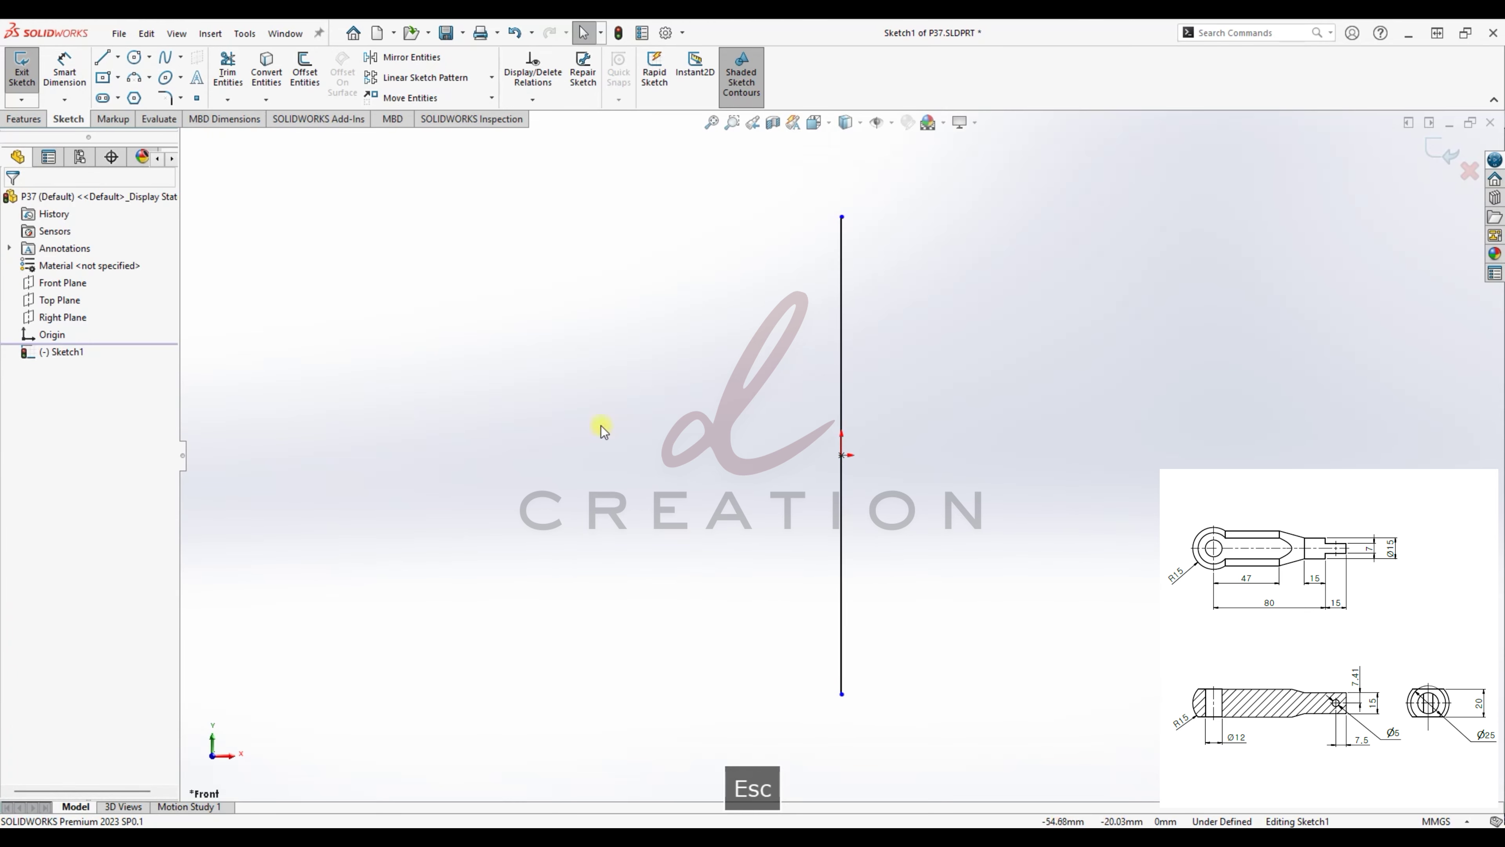
- Add a three-point arc joining the vertical line's ends and place its centre on the origin to form a semicircle
left_click(132, 80)
left_click(841, 217)
left_click(842, 694)
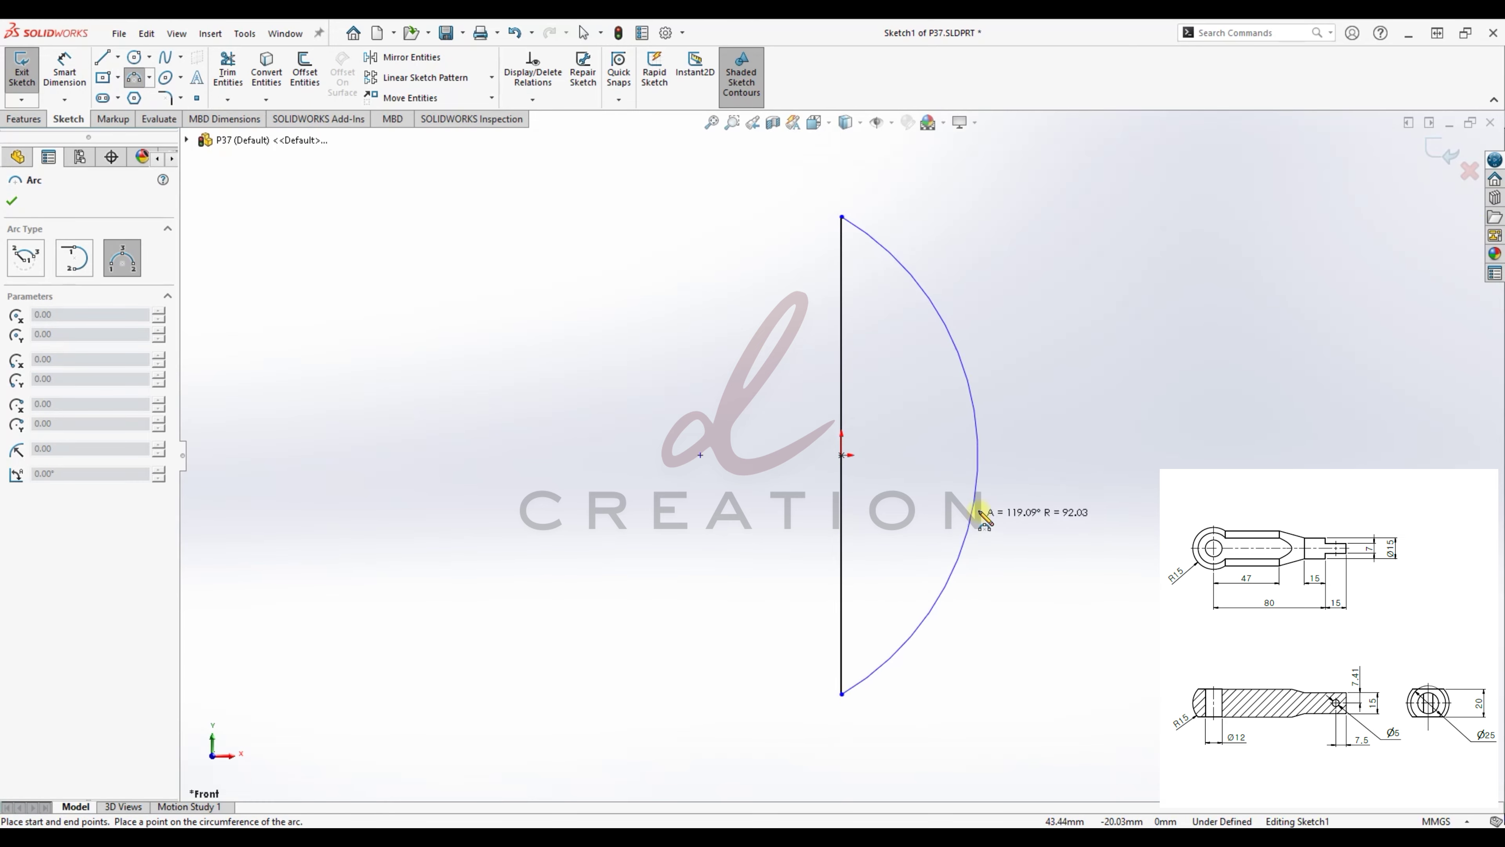
left_click(1002, 504)
key("Escape")
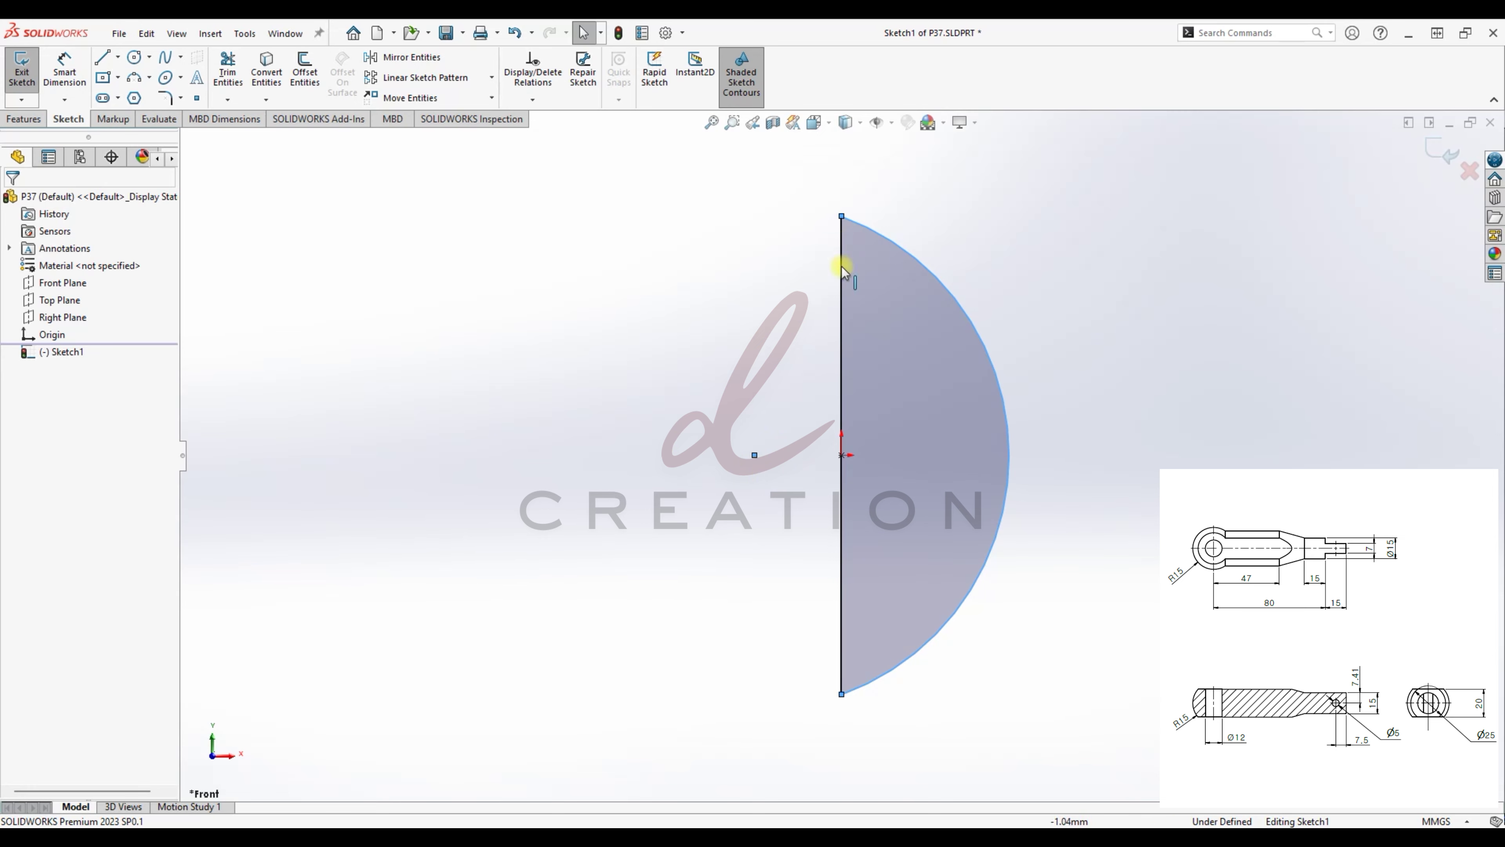
left_click(757, 519)
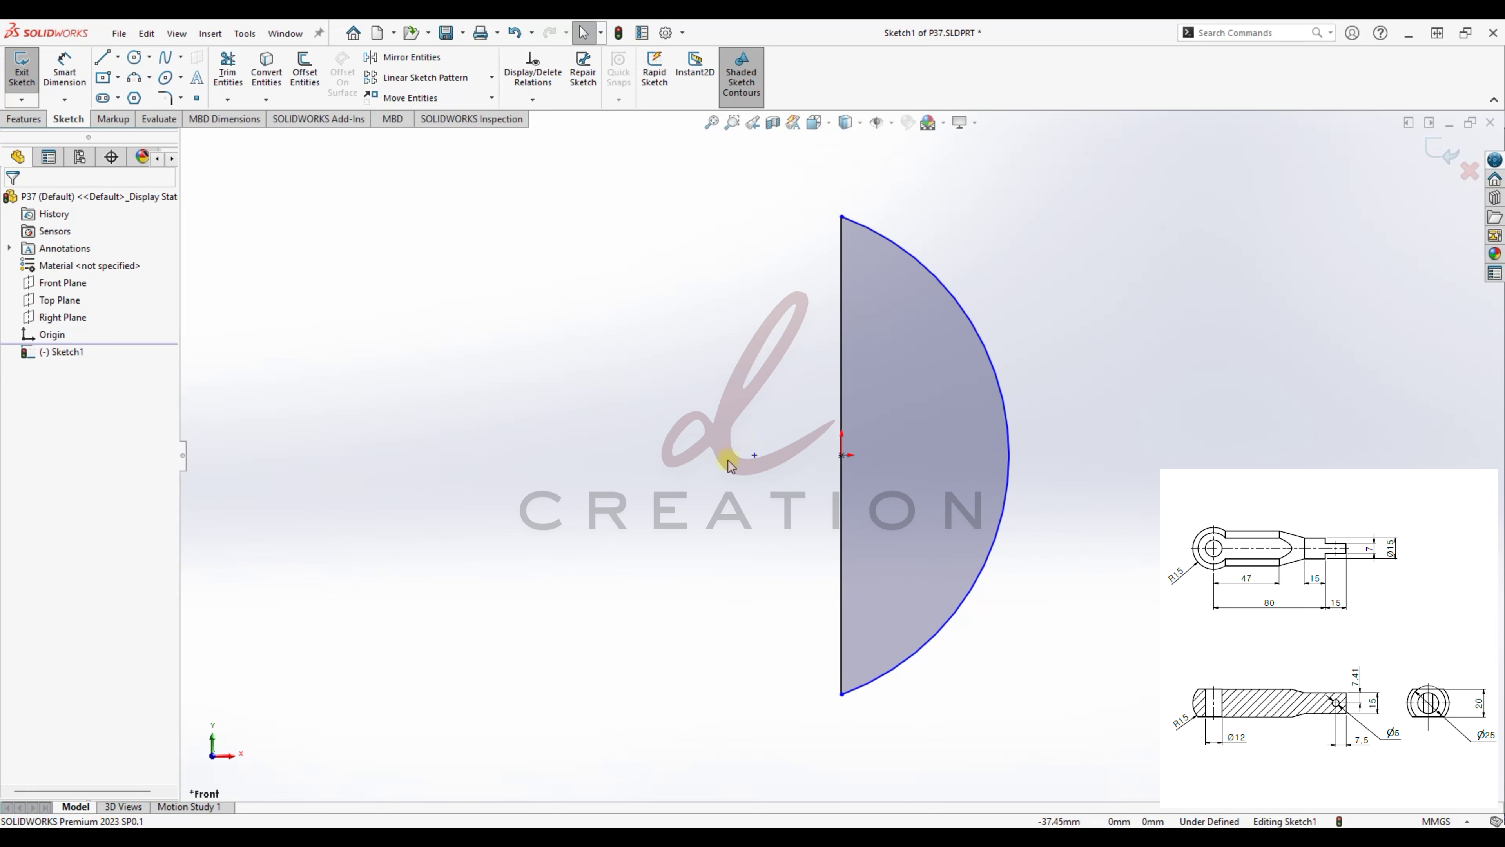
left_click_drag(756, 456, 841, 456)
left_click(1287, 451)
- Dimension the vertical line to 30 mm and finish the sketch
left_click(64, 69)
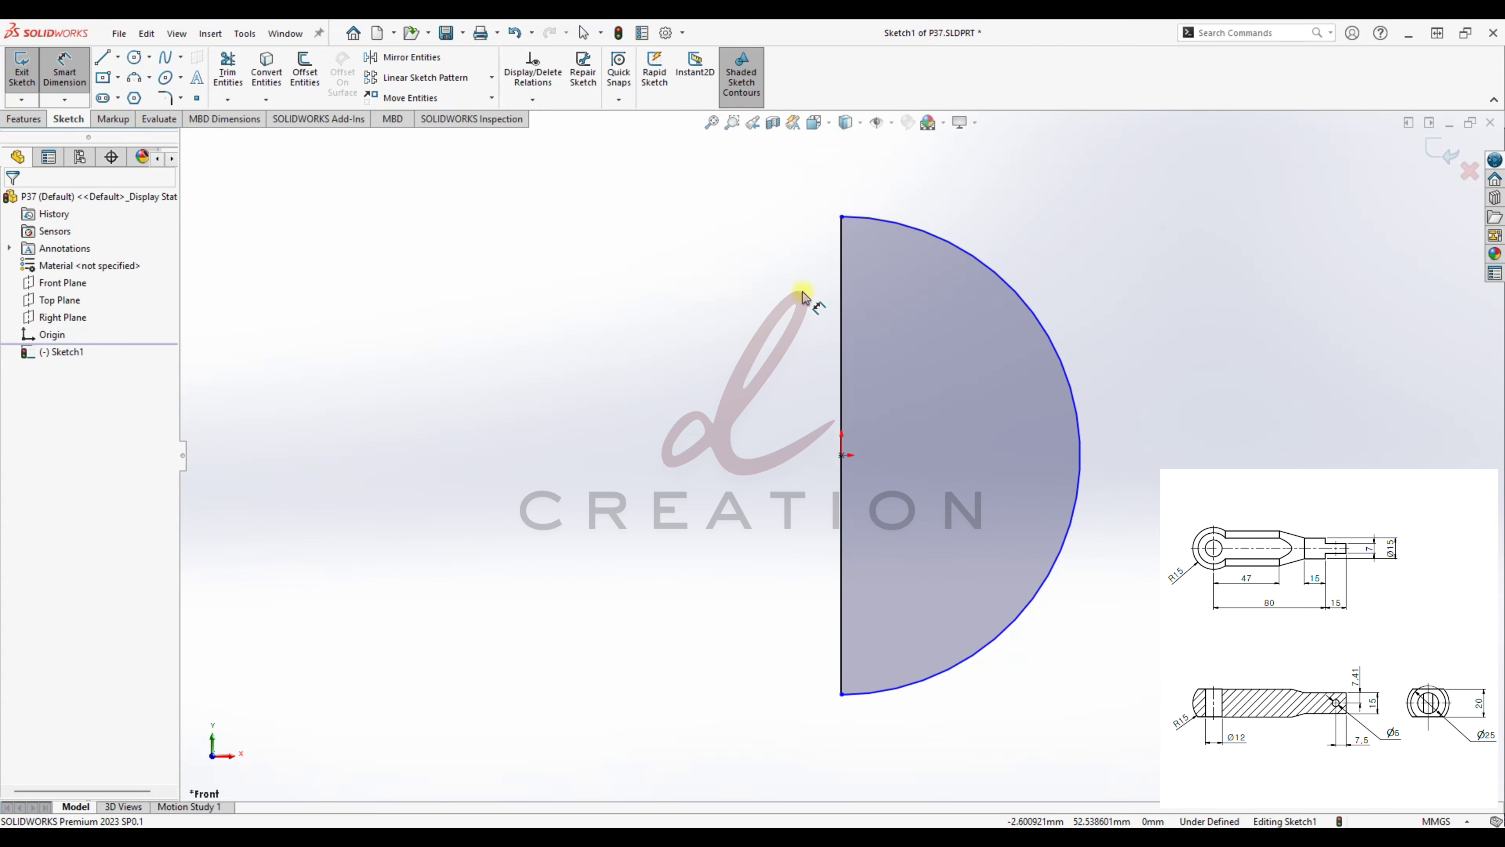
left_click(845, 316)
left_click(629, 350)
type("30")
key("Return")
key("Escape")
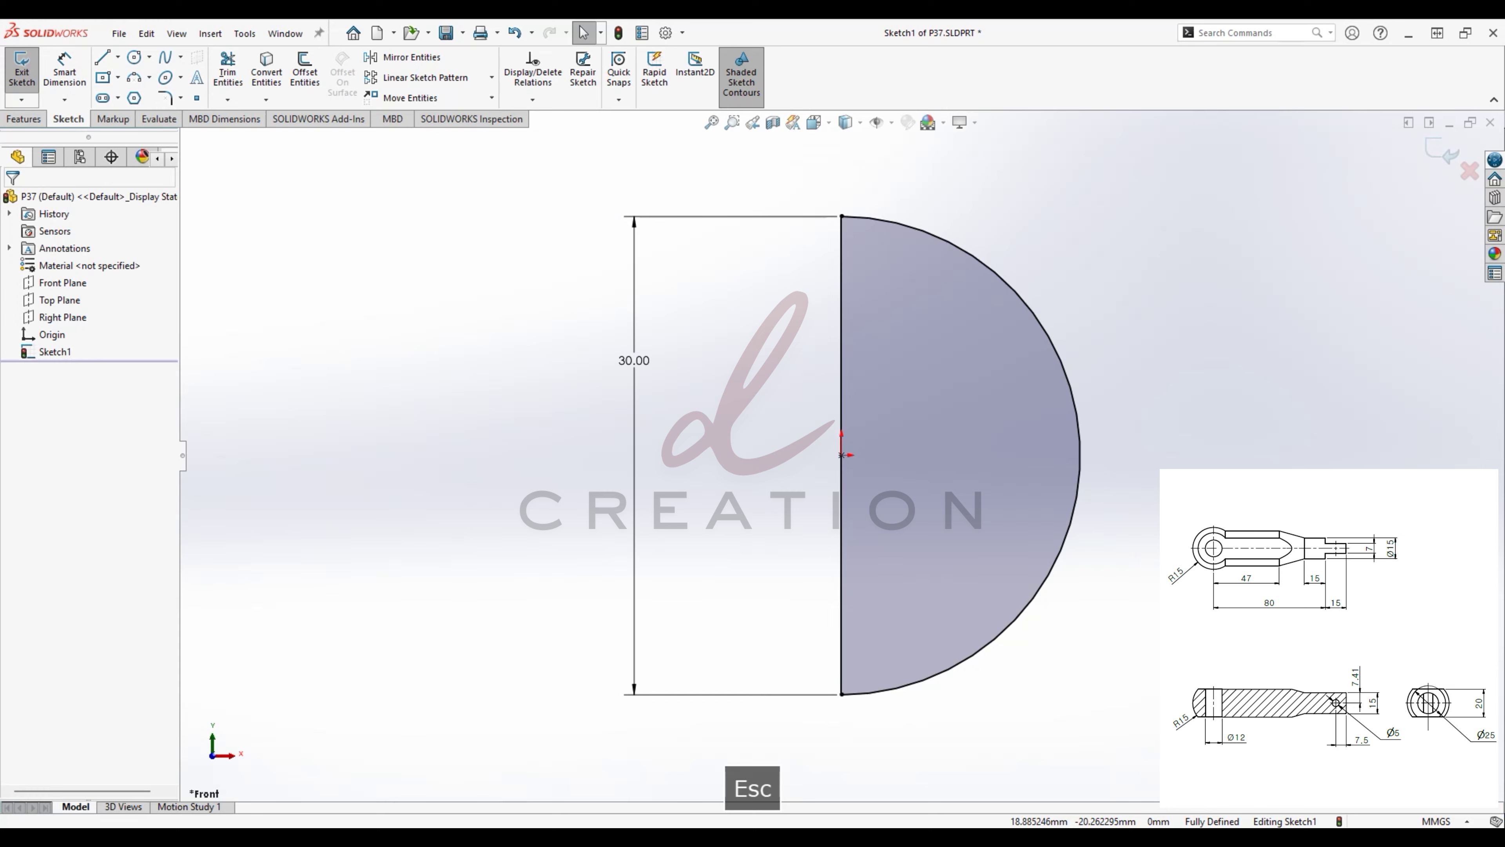
left_click(1437, 149)
- Revolve the semicircle 360 degrees about its vertical line to create a solid sphere
left_click(24, 118)
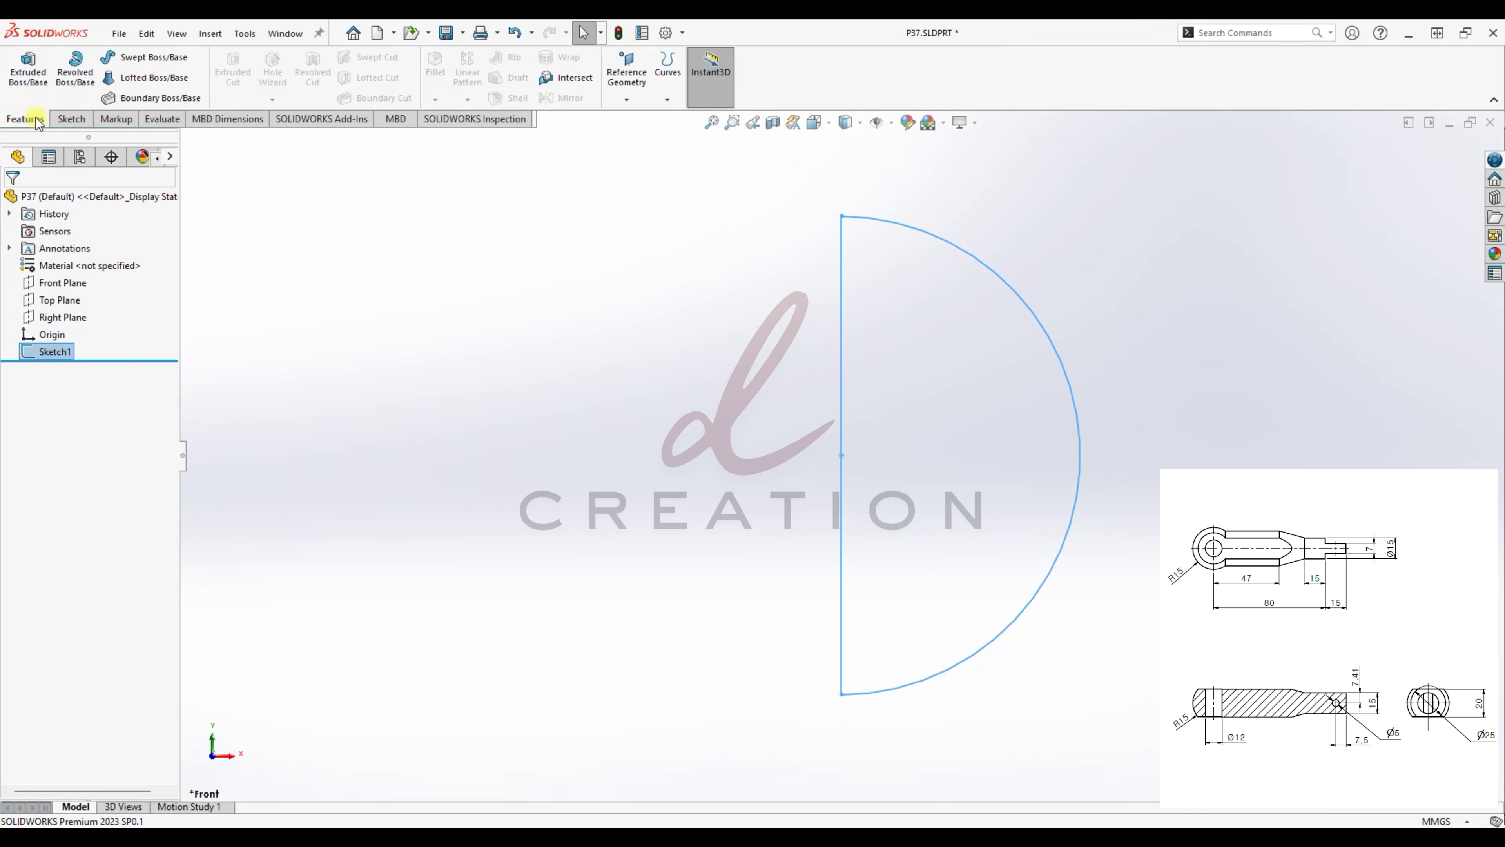
left_click(73, 89)
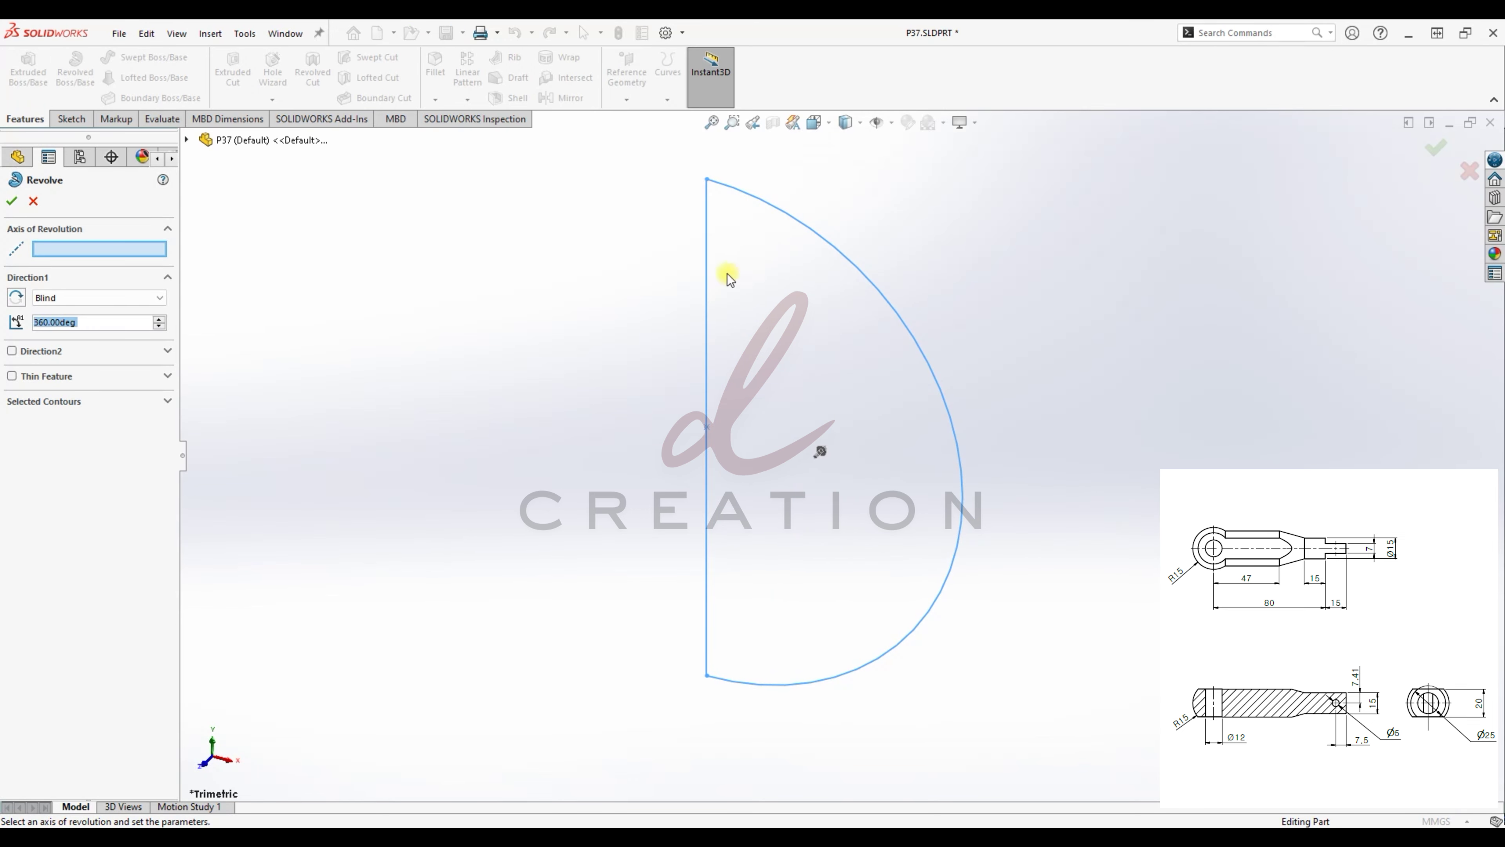
left_click(709, 261)
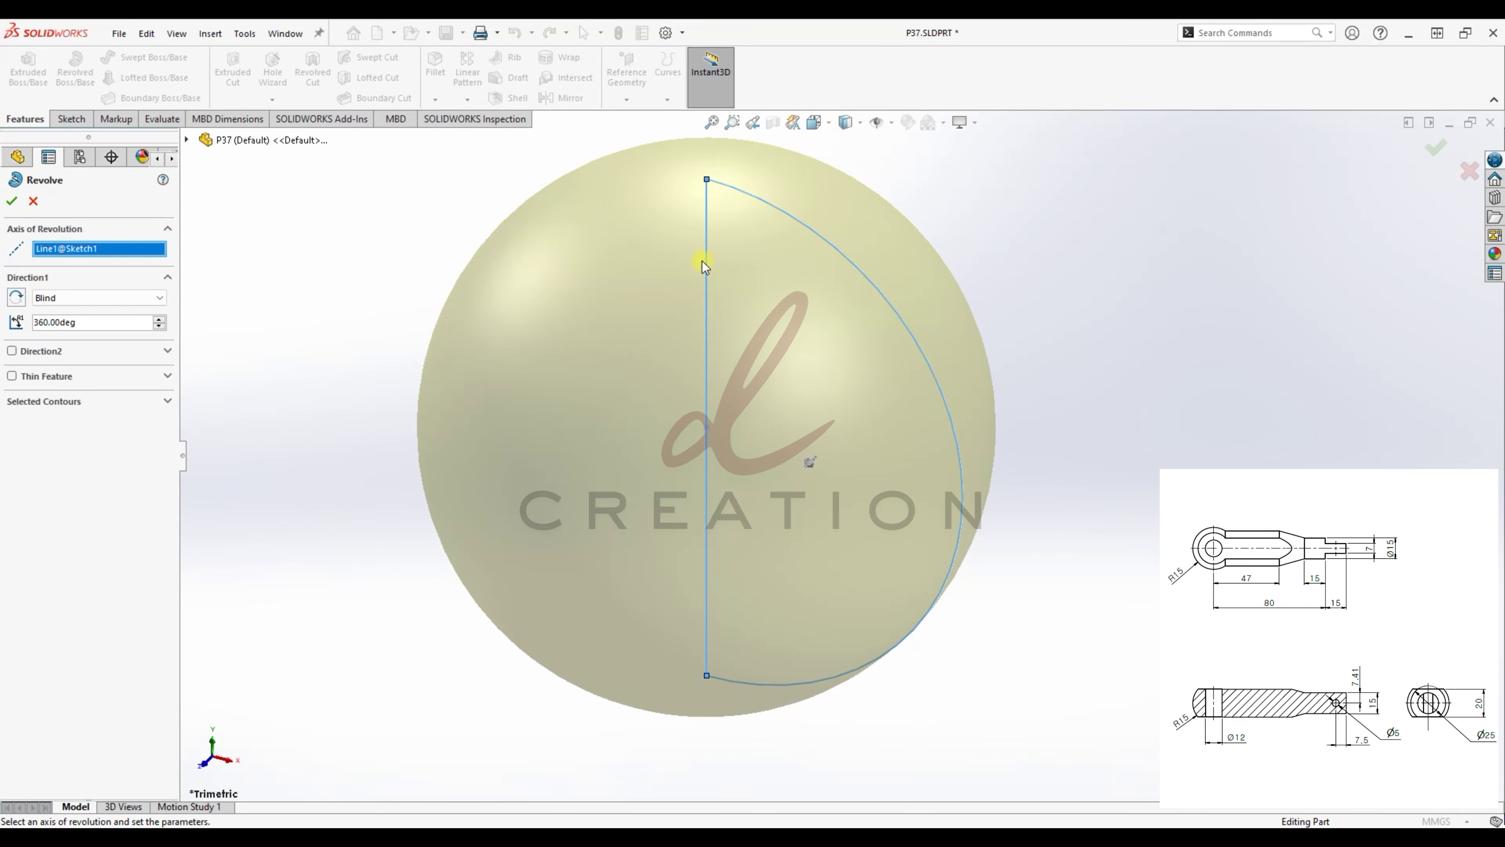
scroll(1021, 442, "up", 2)
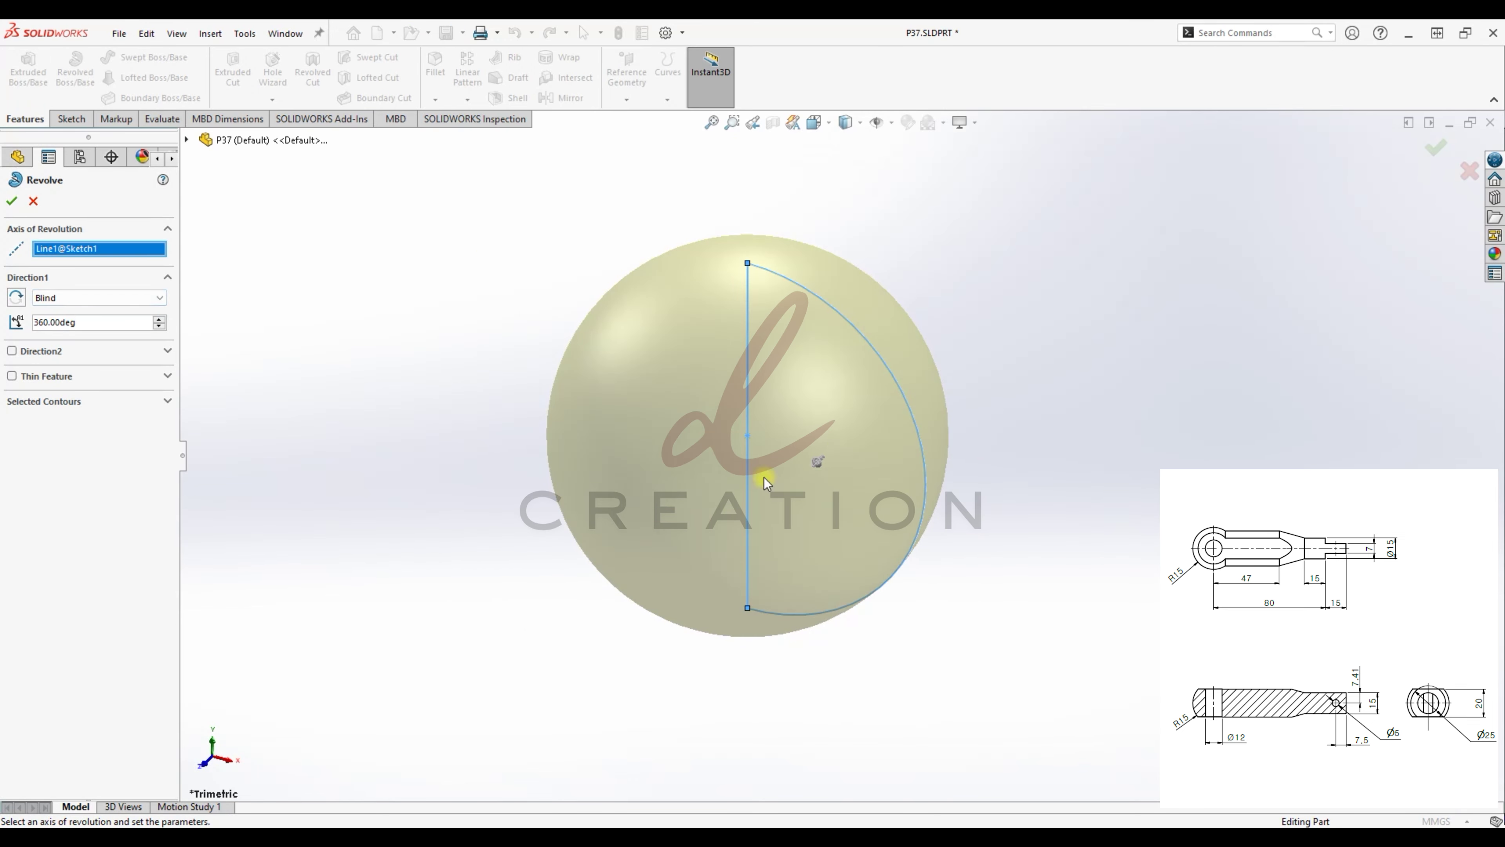
left_click(13, 201)
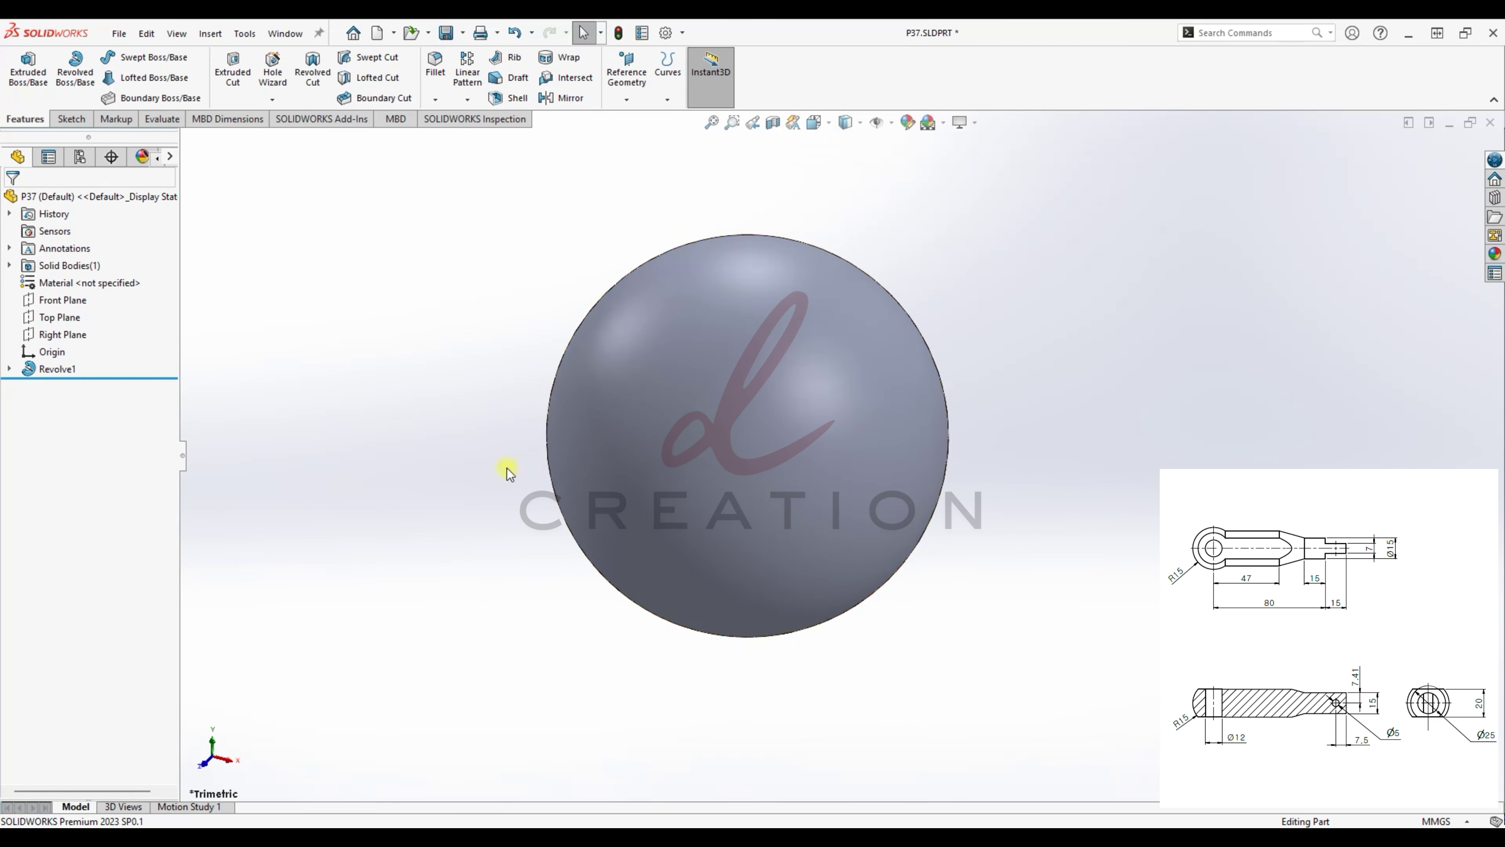
middle_click_drag(506, 471, 545, 558)
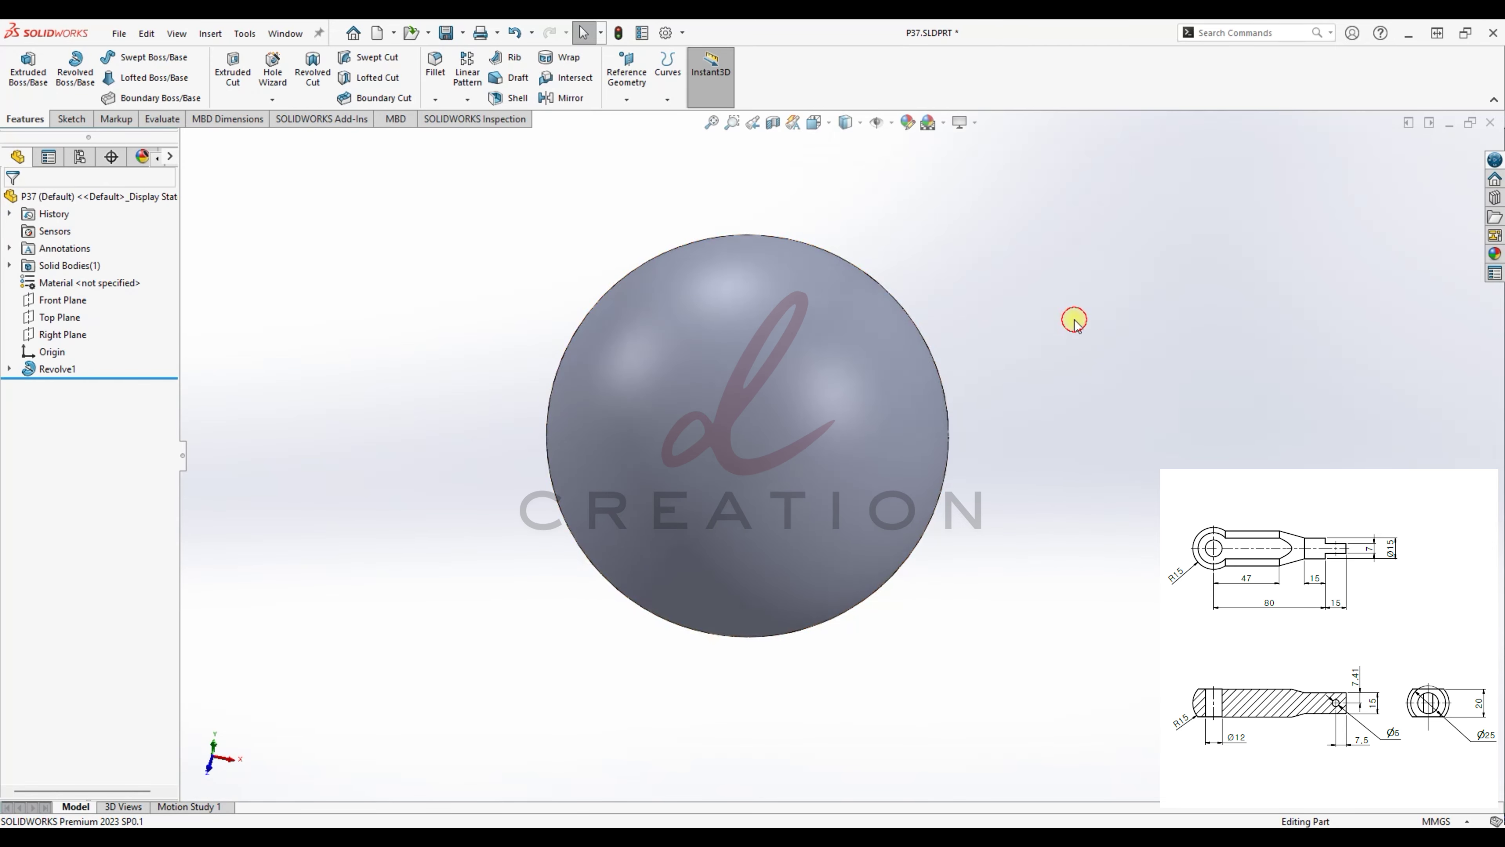
scroll(979, 261, "up", 3)
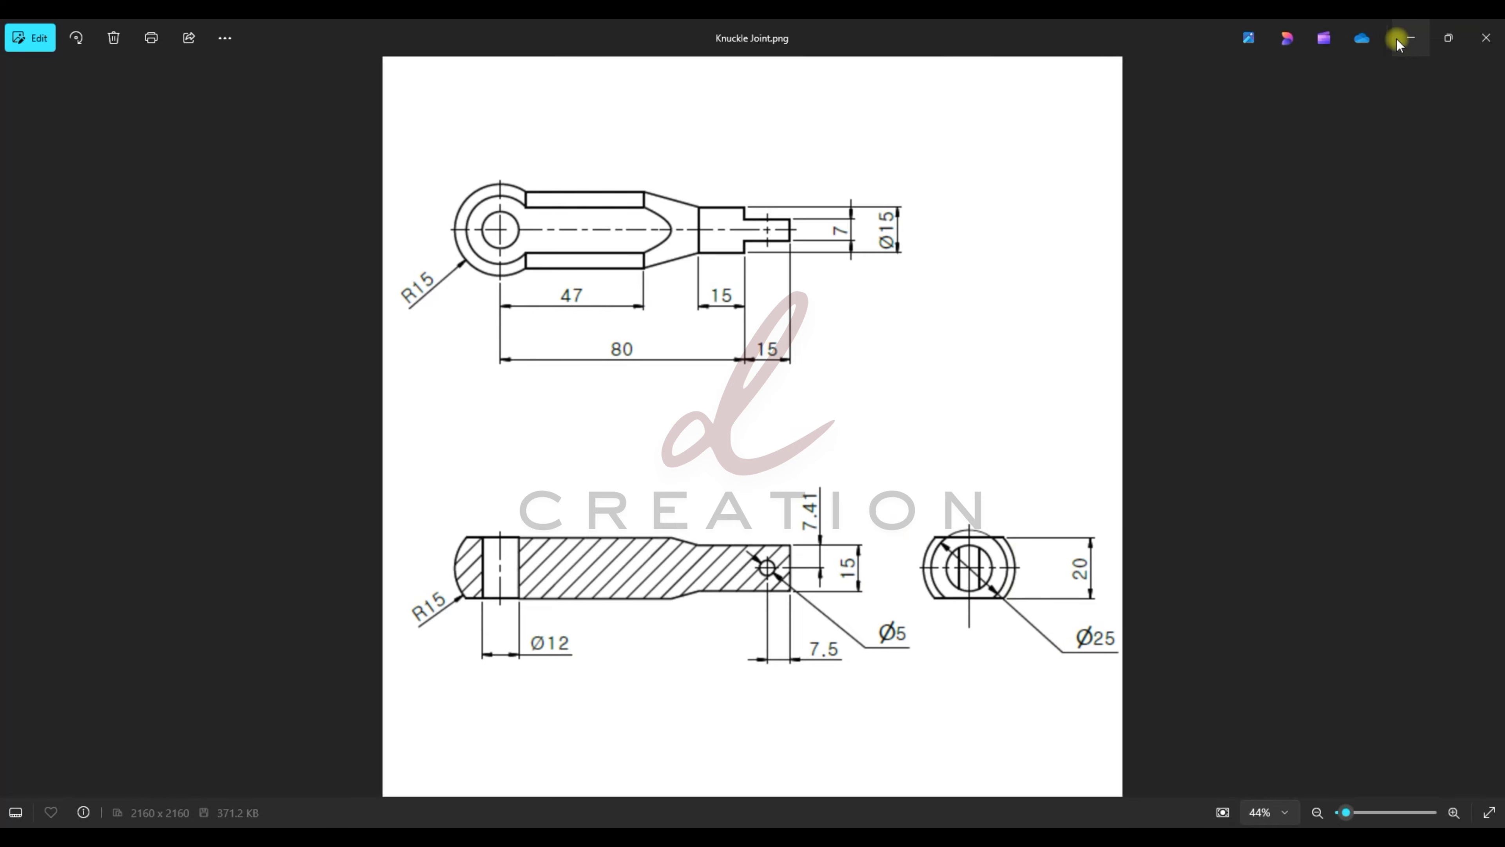
- Sketch a circle of about 9 mm radius centred on the origin on the Right Plane
left_click(1411, 37)
left_click(59, 334)
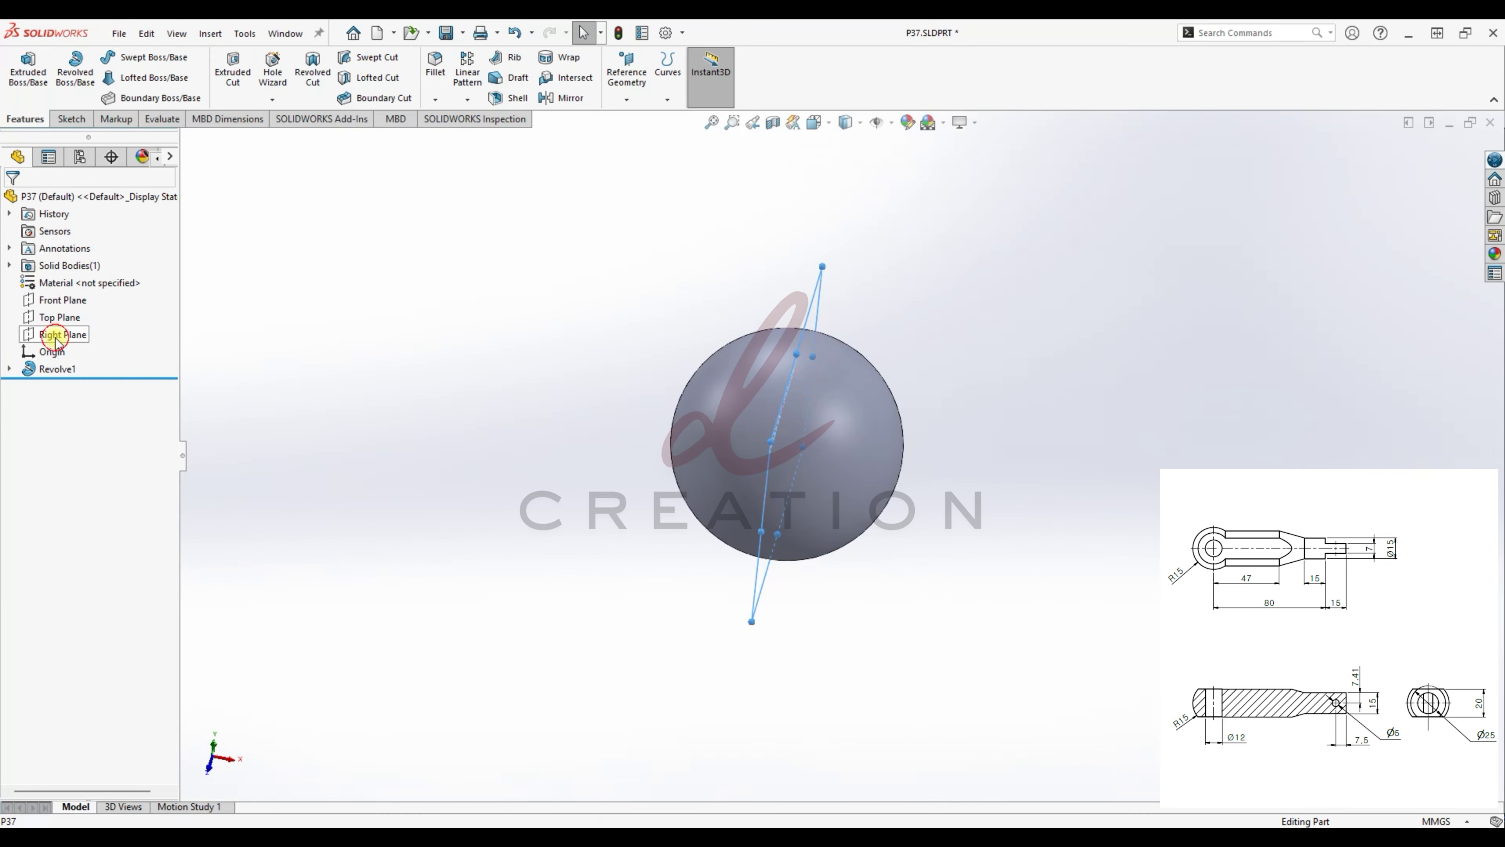
left_click(74, 310)
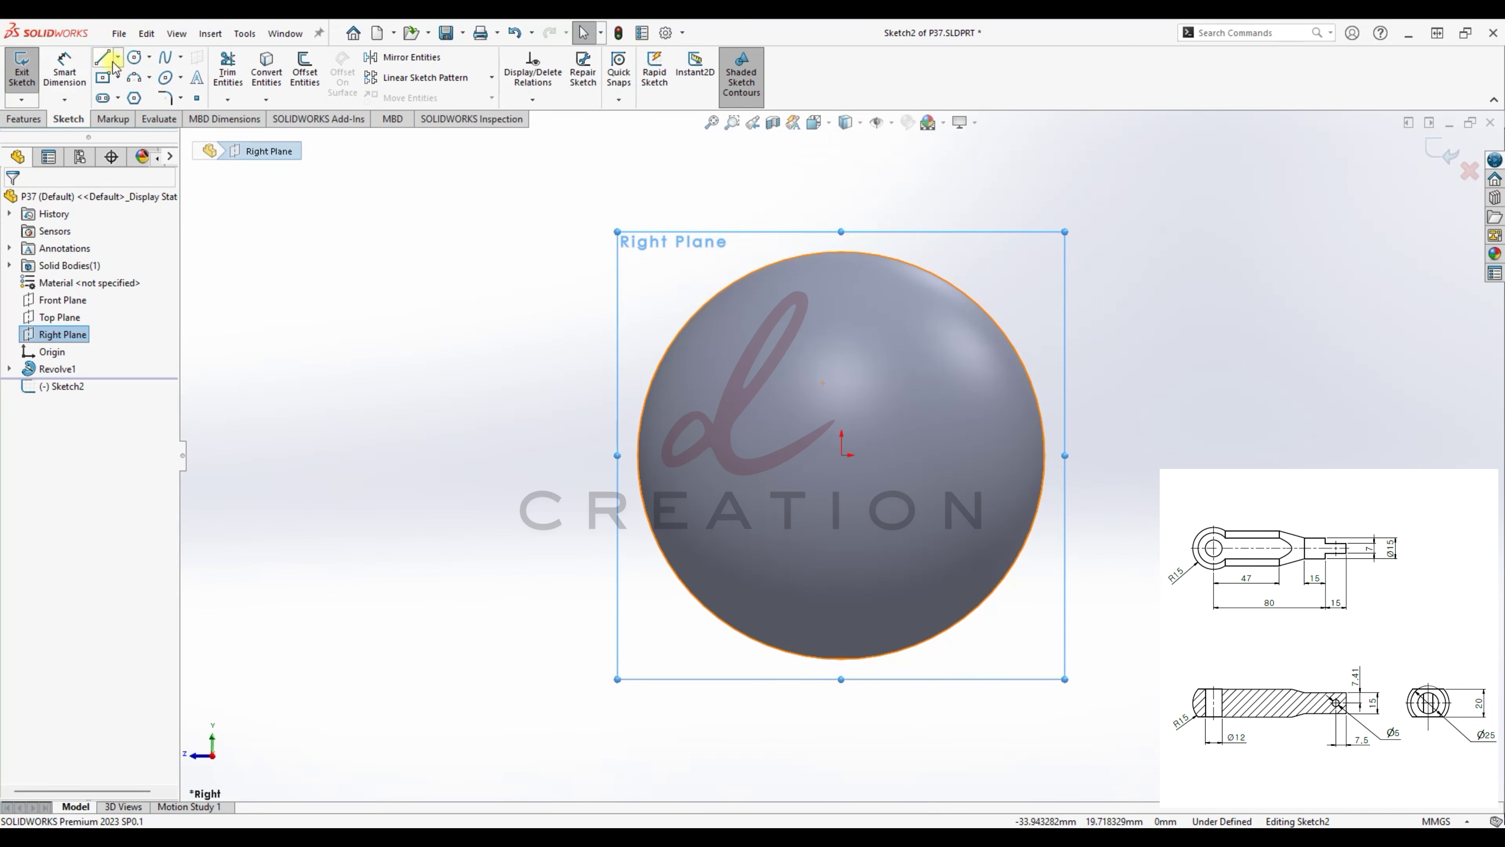
left_click(135, 57)
left_click(841, 455)
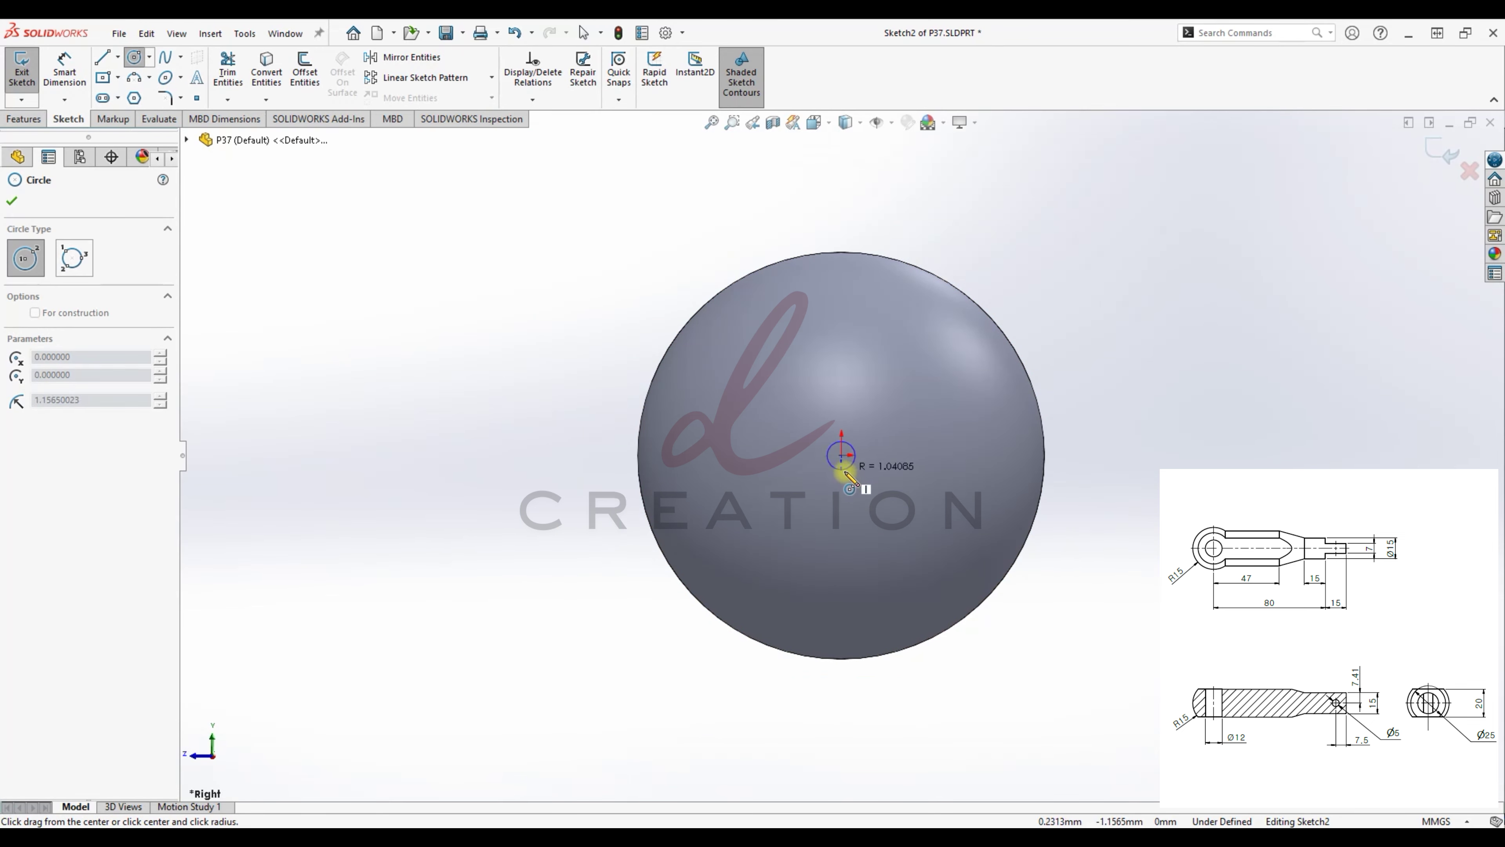
left_click(910, 557)
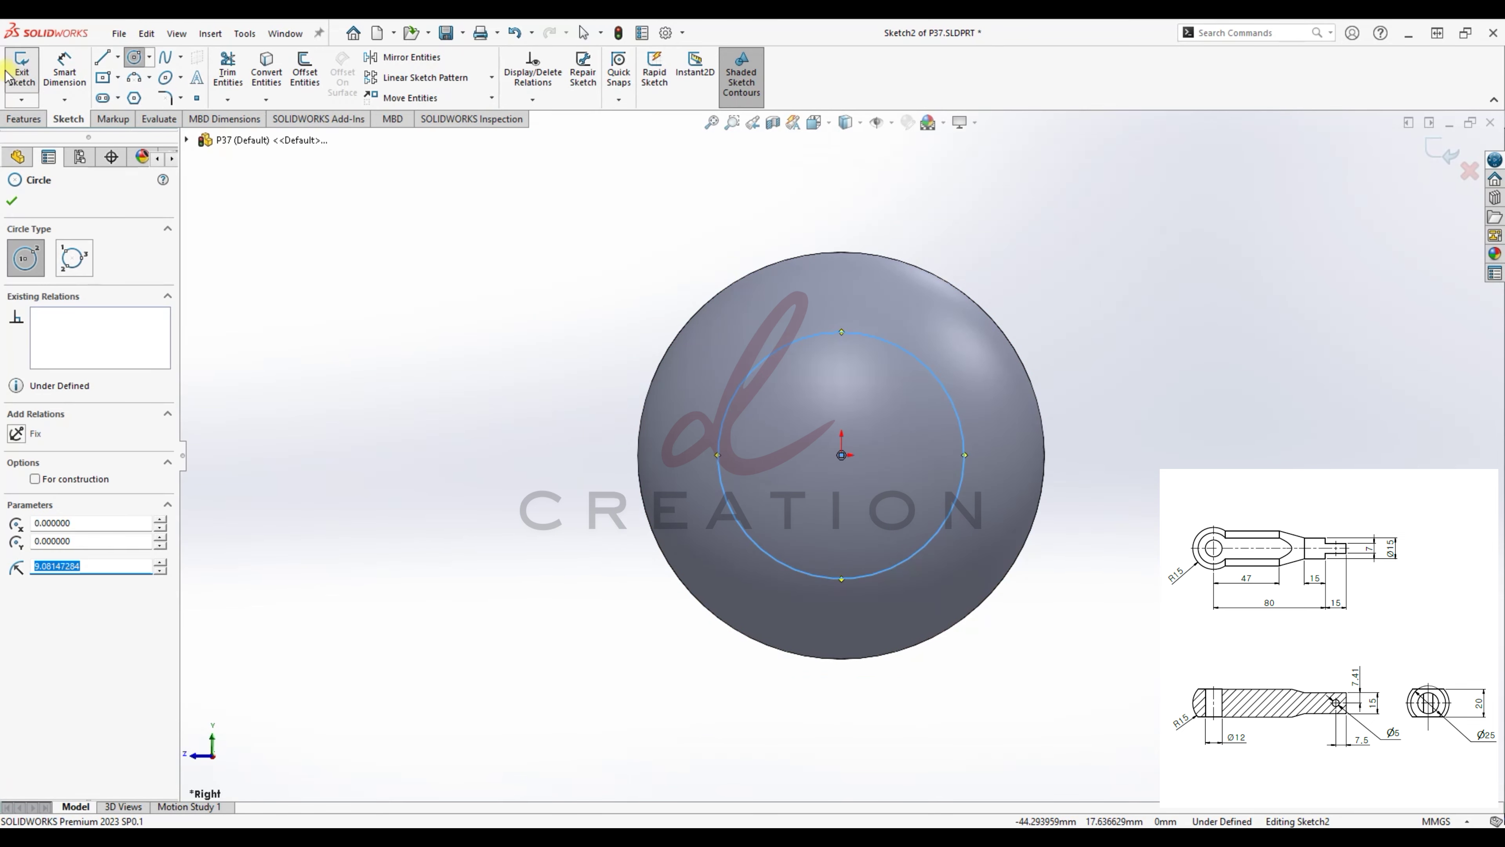
- Set the circle's diameter to 25 mm and finish the sketch
left_click(64, 69)
left_click(951, 382)
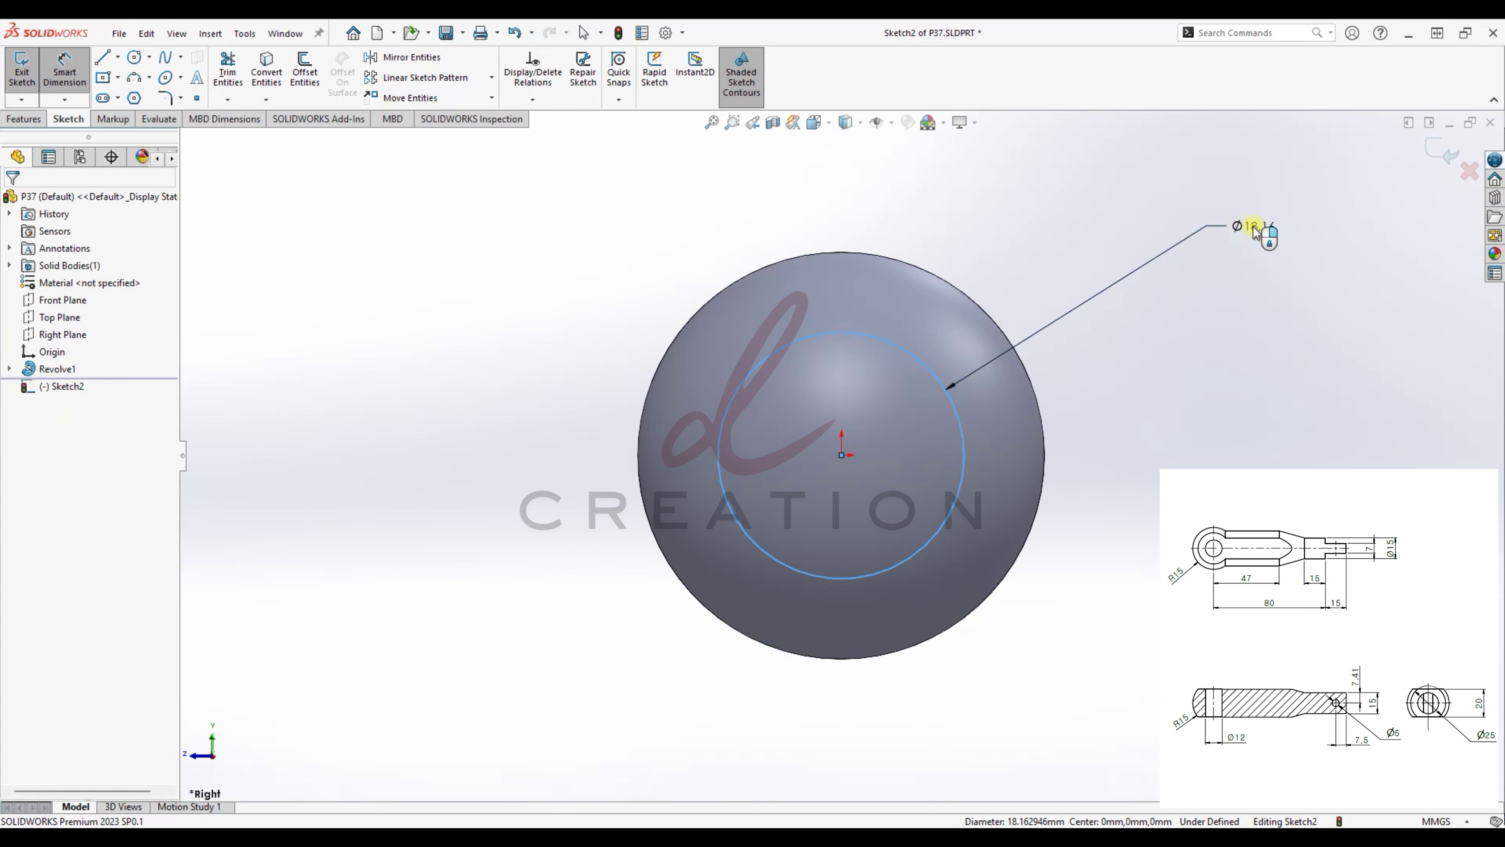
left_click(1252, 228)
type("25")
key("Return")
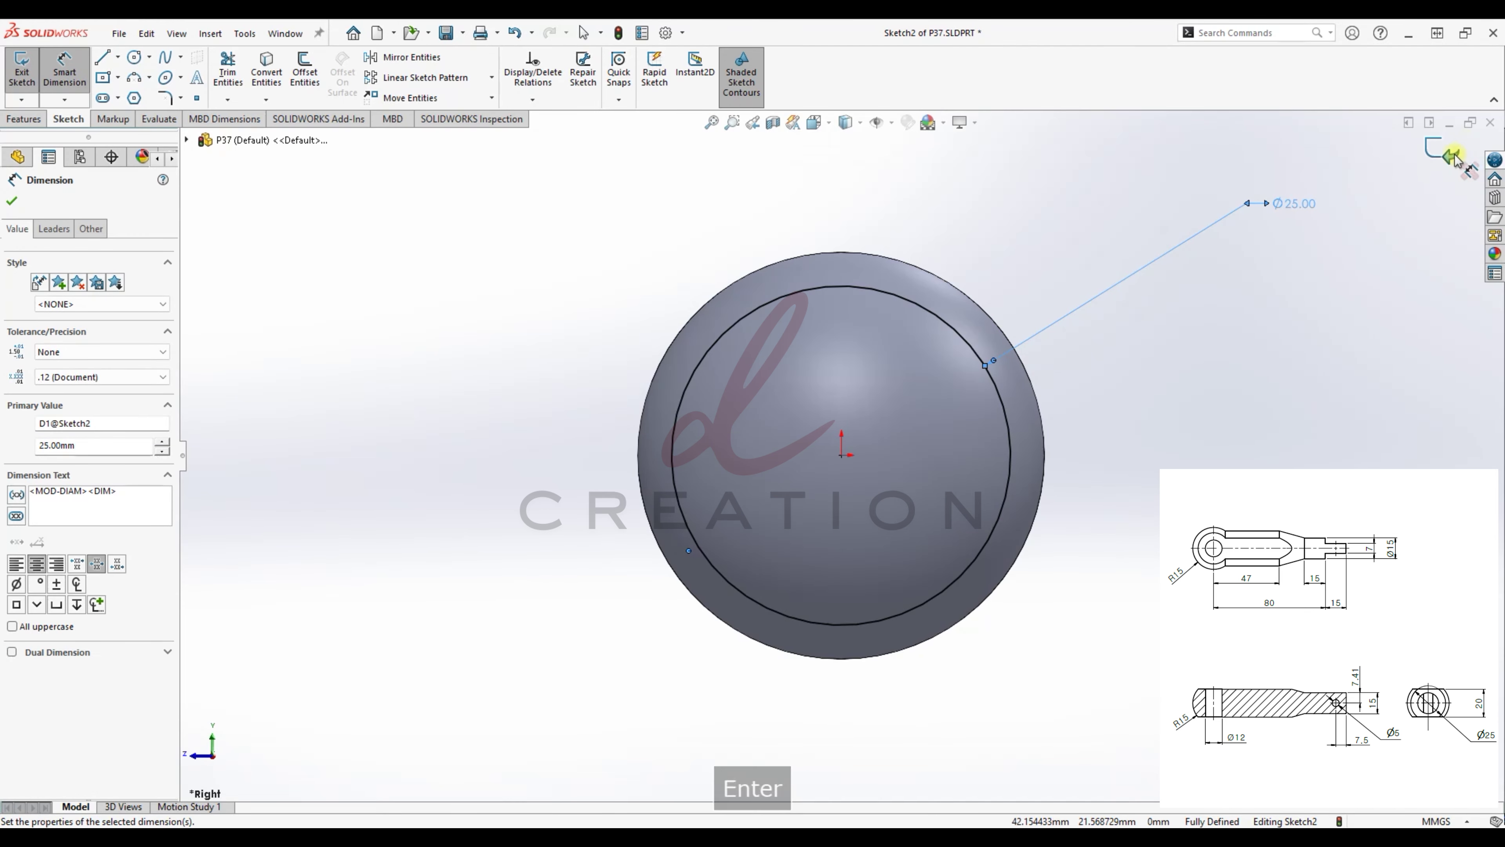
left_click(1440, 147)
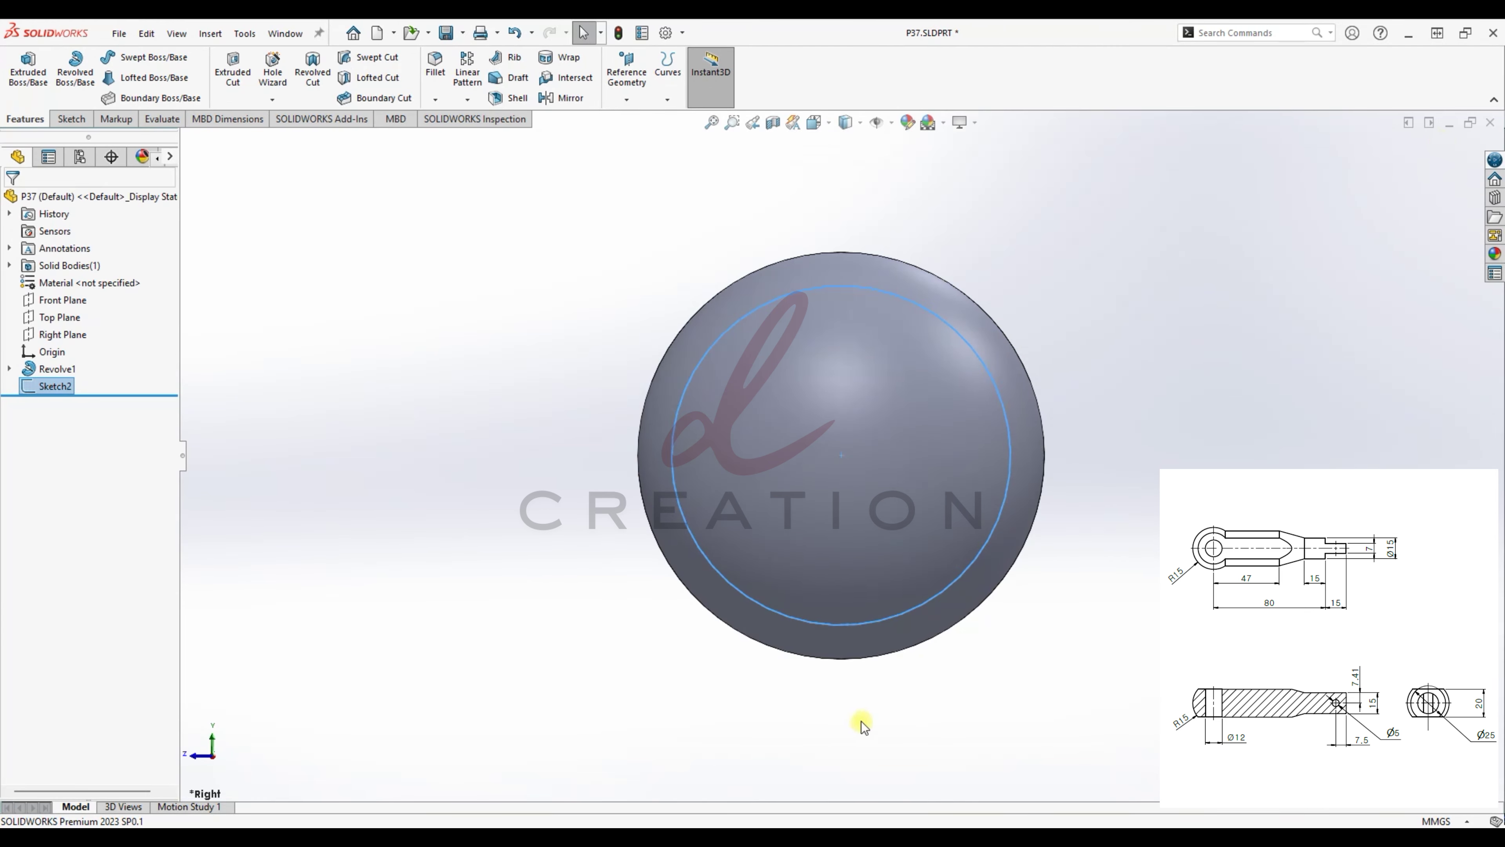
- Check the knuckle joint drawing and extrude the circle as a blind 47 mm boss merged with the sphere
left_click(876, 835)
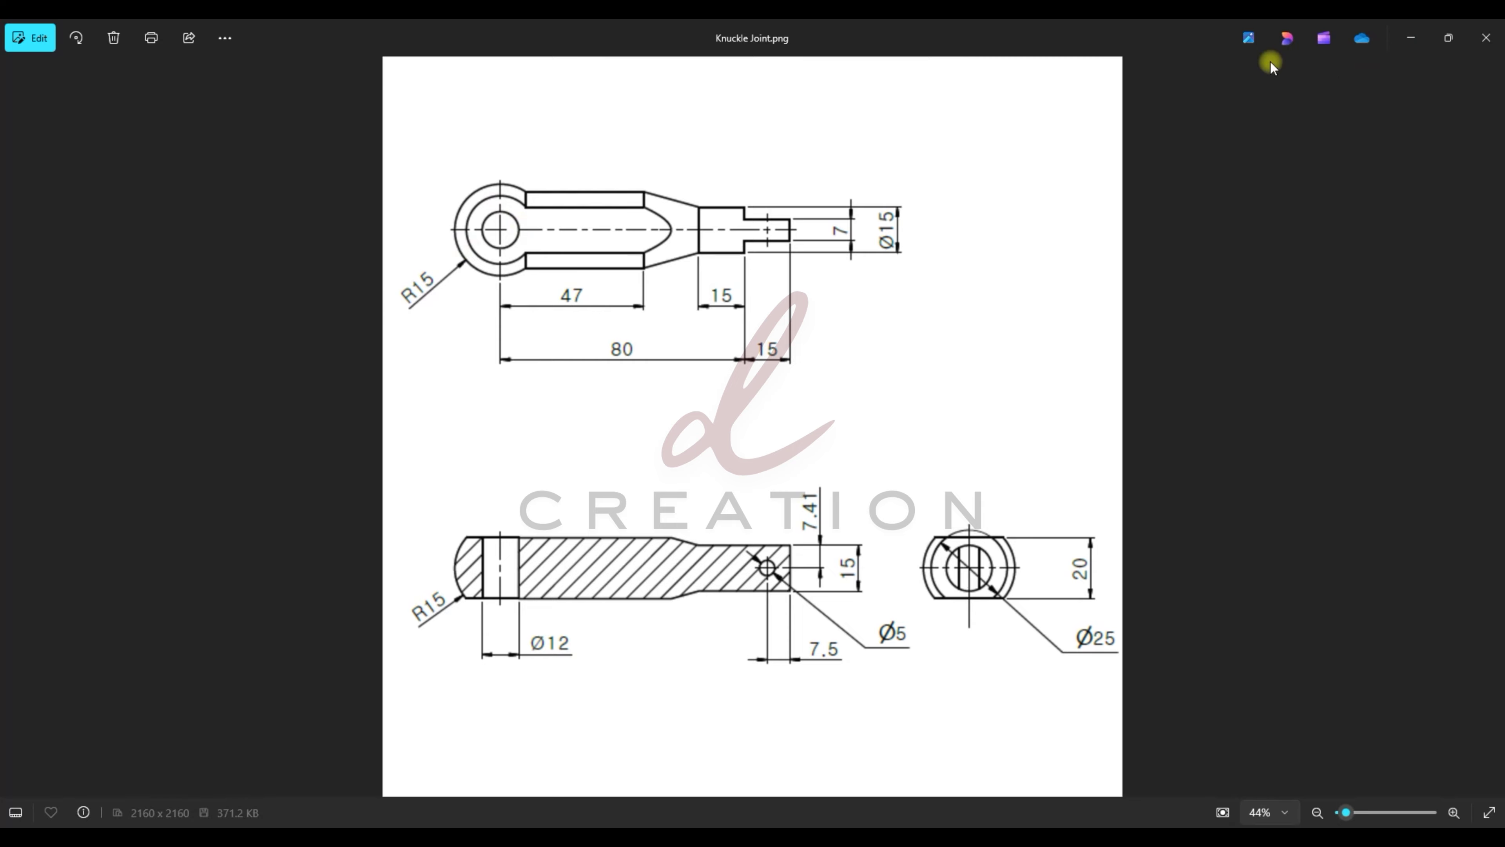
left_click(1411, 37)
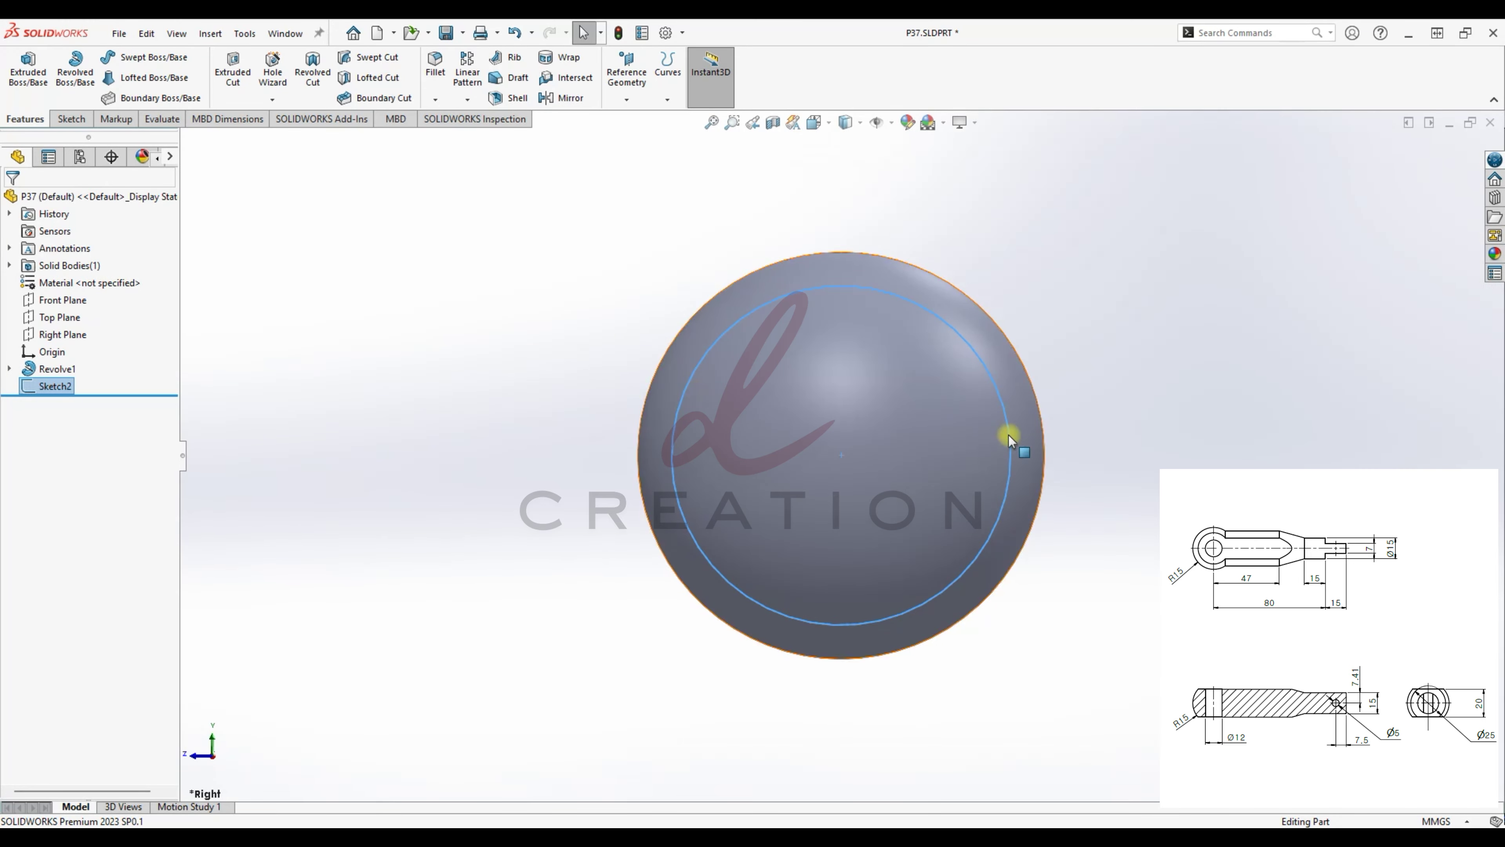
left_click(29, 74)
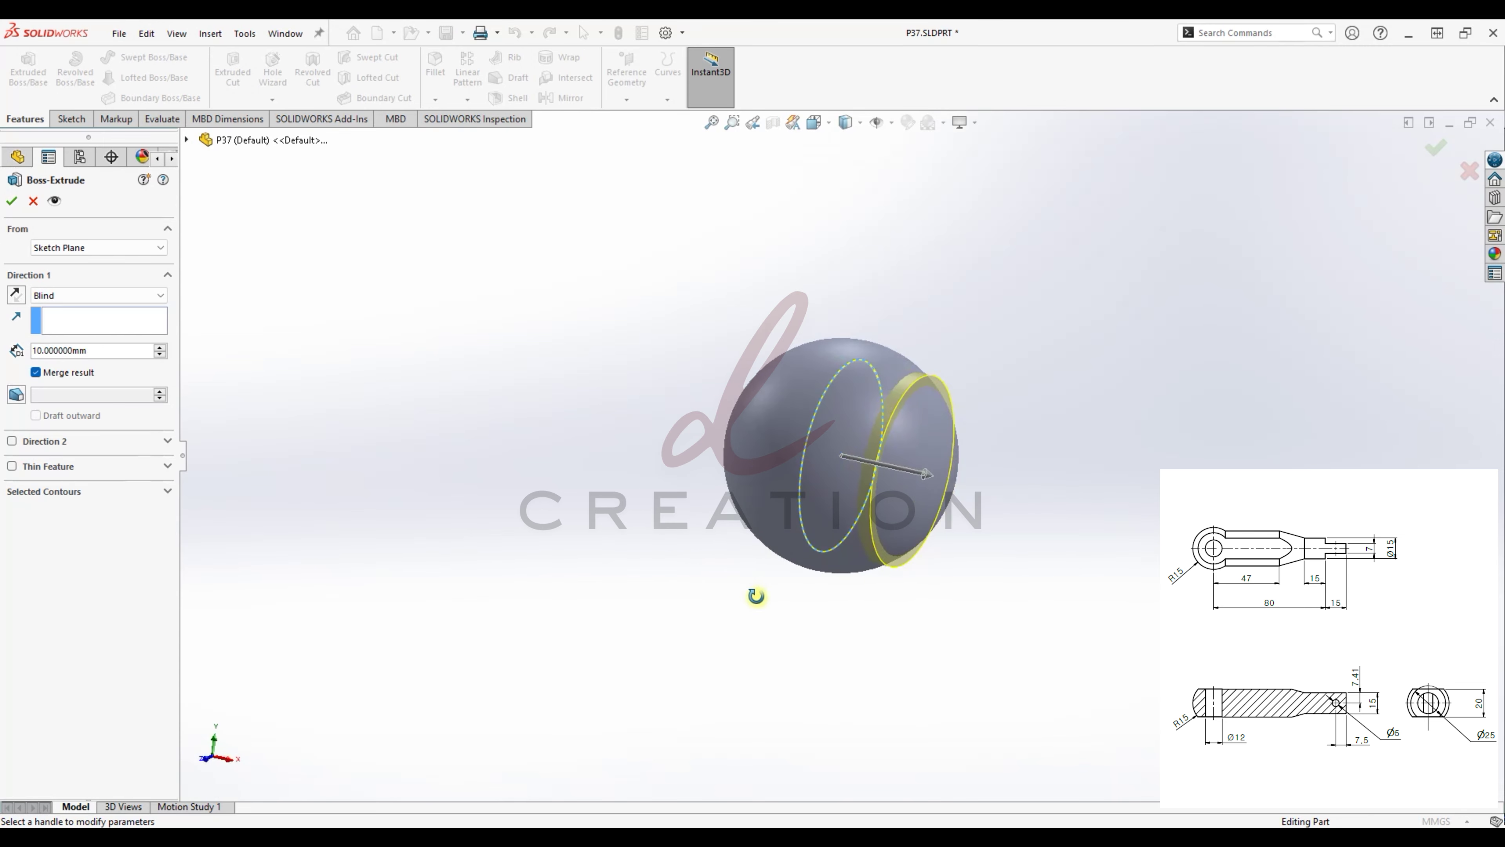
double_click(74, 350)
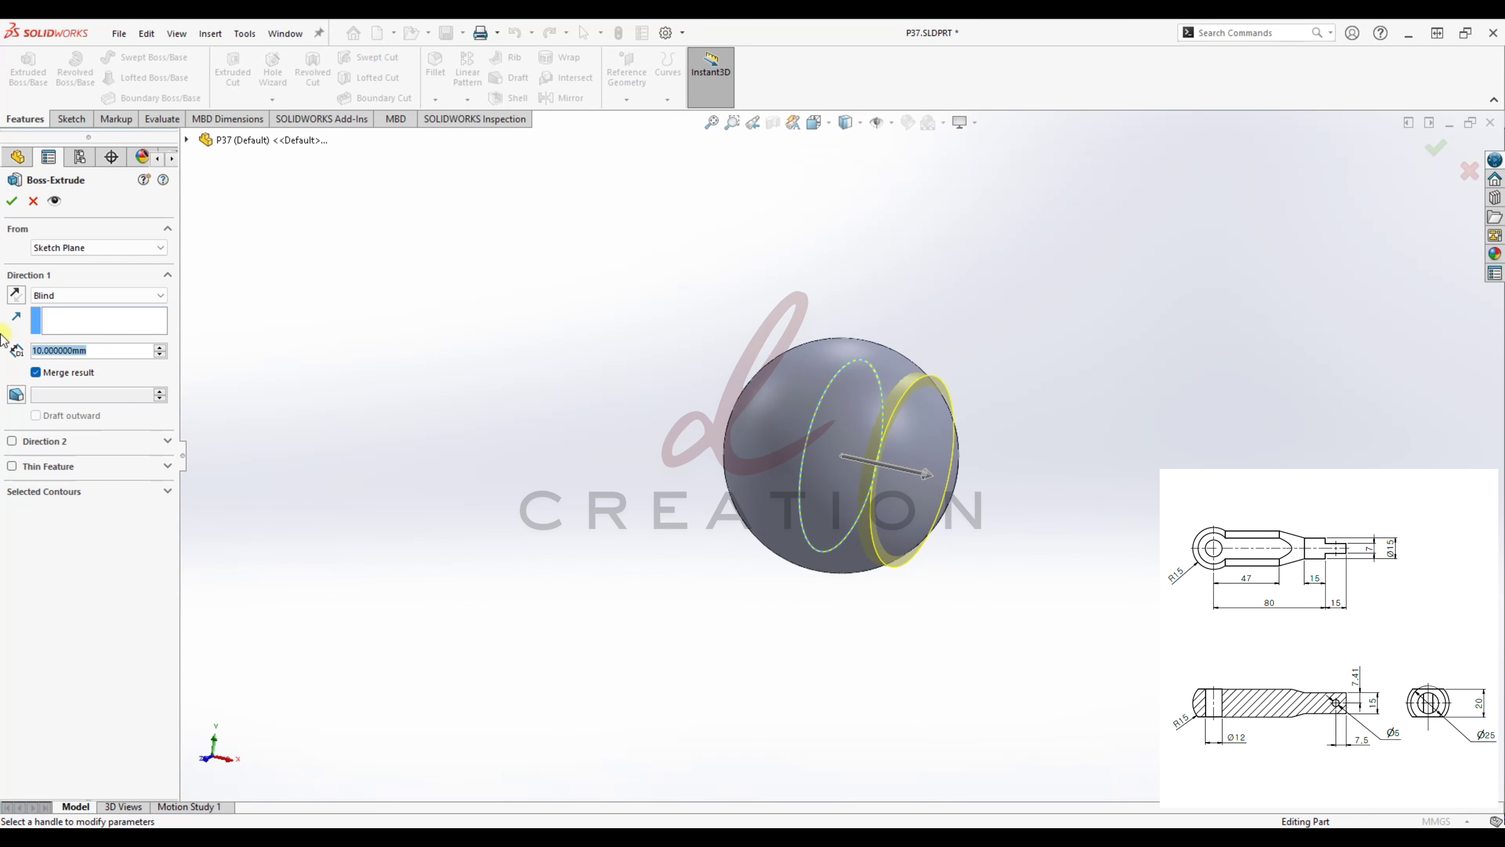
type("47")
key("Return")
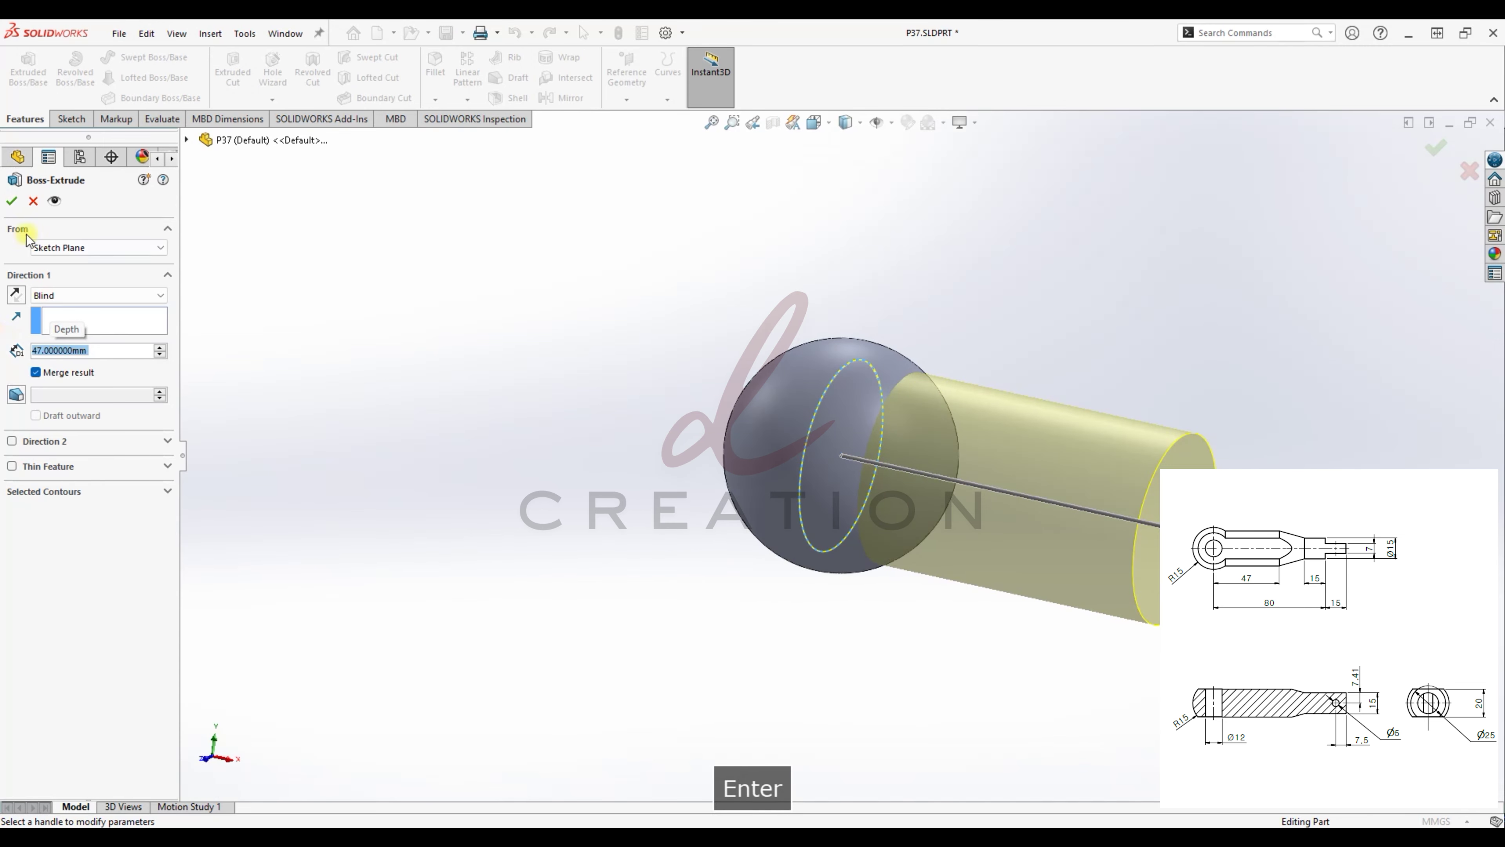
left_click(12, 201)
scroll(832, 454, "up", 3)
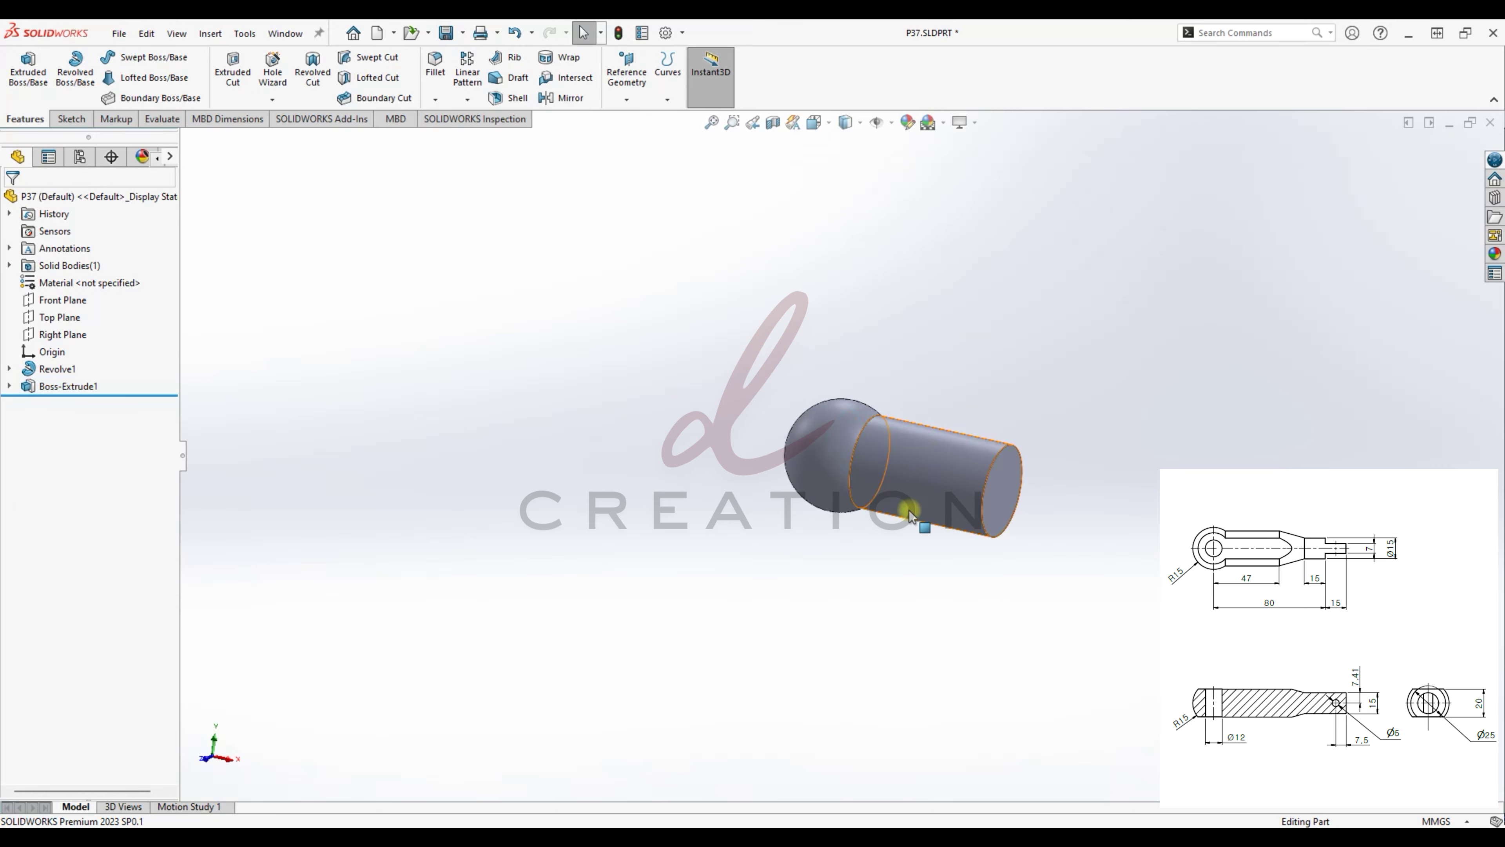
middle_click_drag(910, 513, 918, 602)
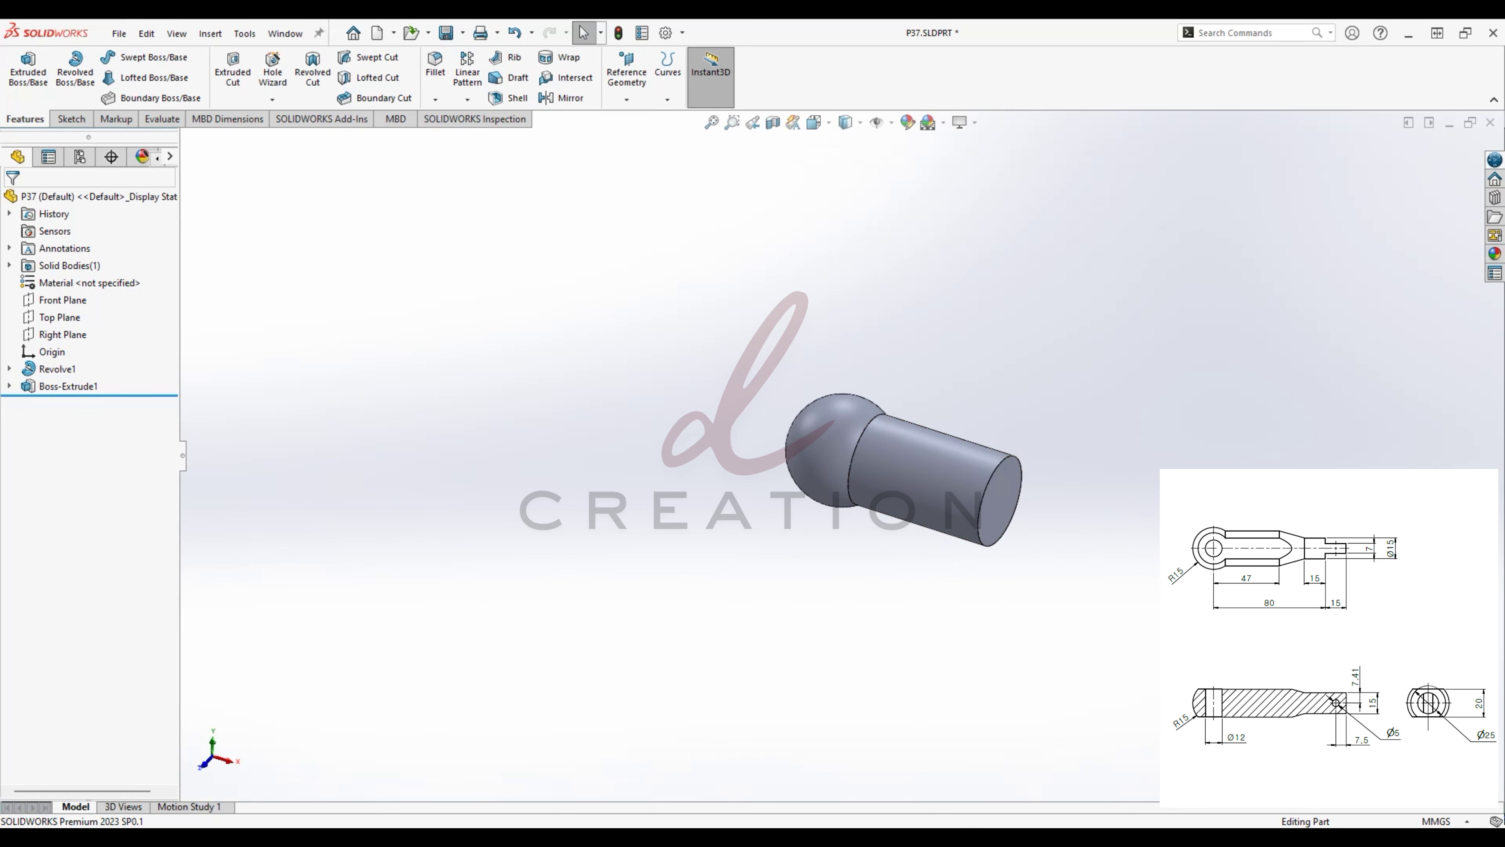
- Create a reference plane offset 18 mm outward from the flat end face of the cylindrical shank
left_click(938, 724)
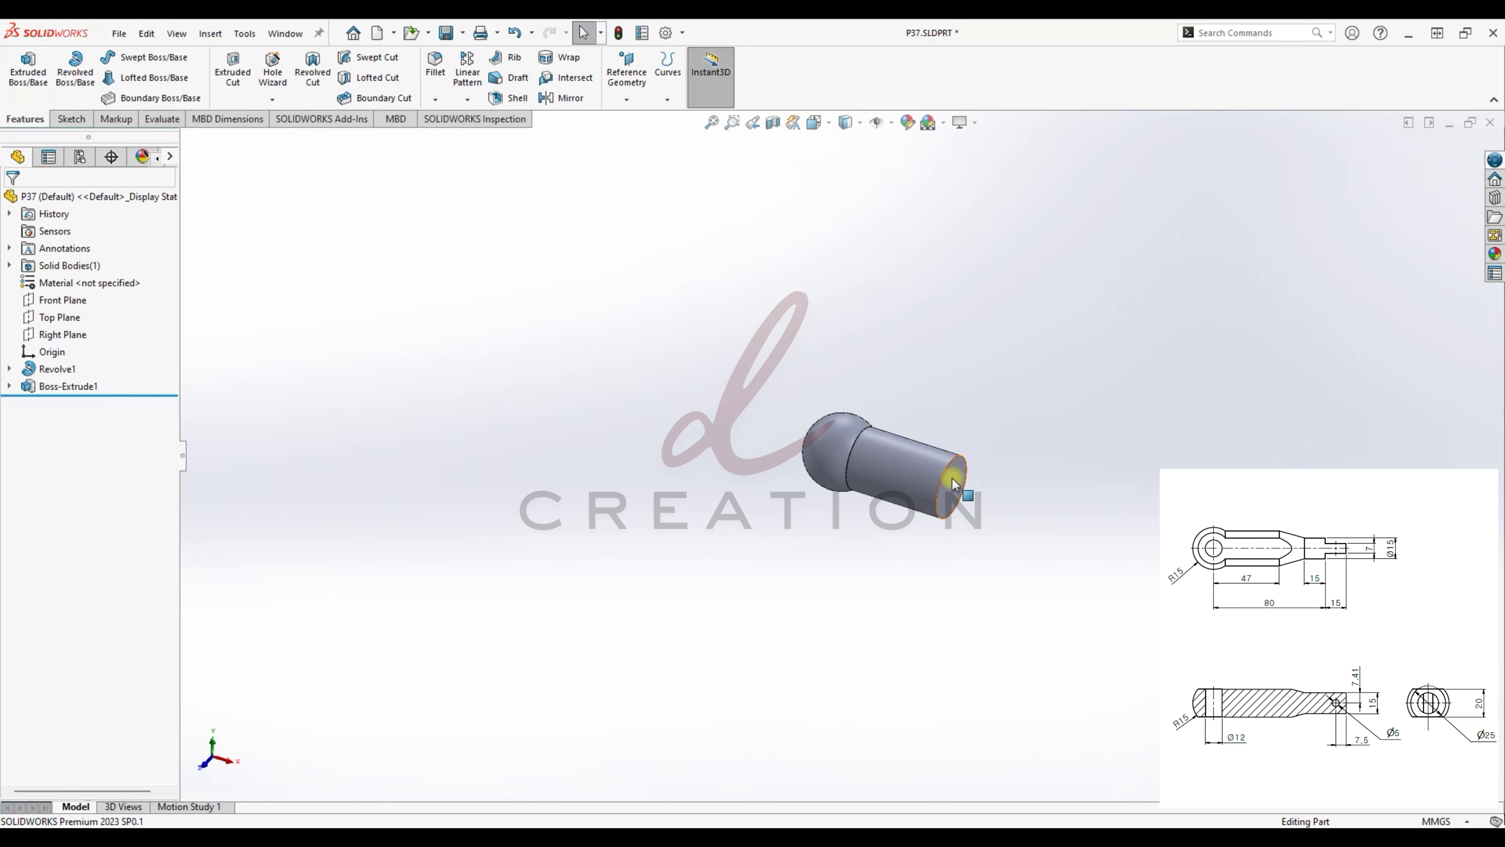
left_click(627, 98)
left_click(638, 121)
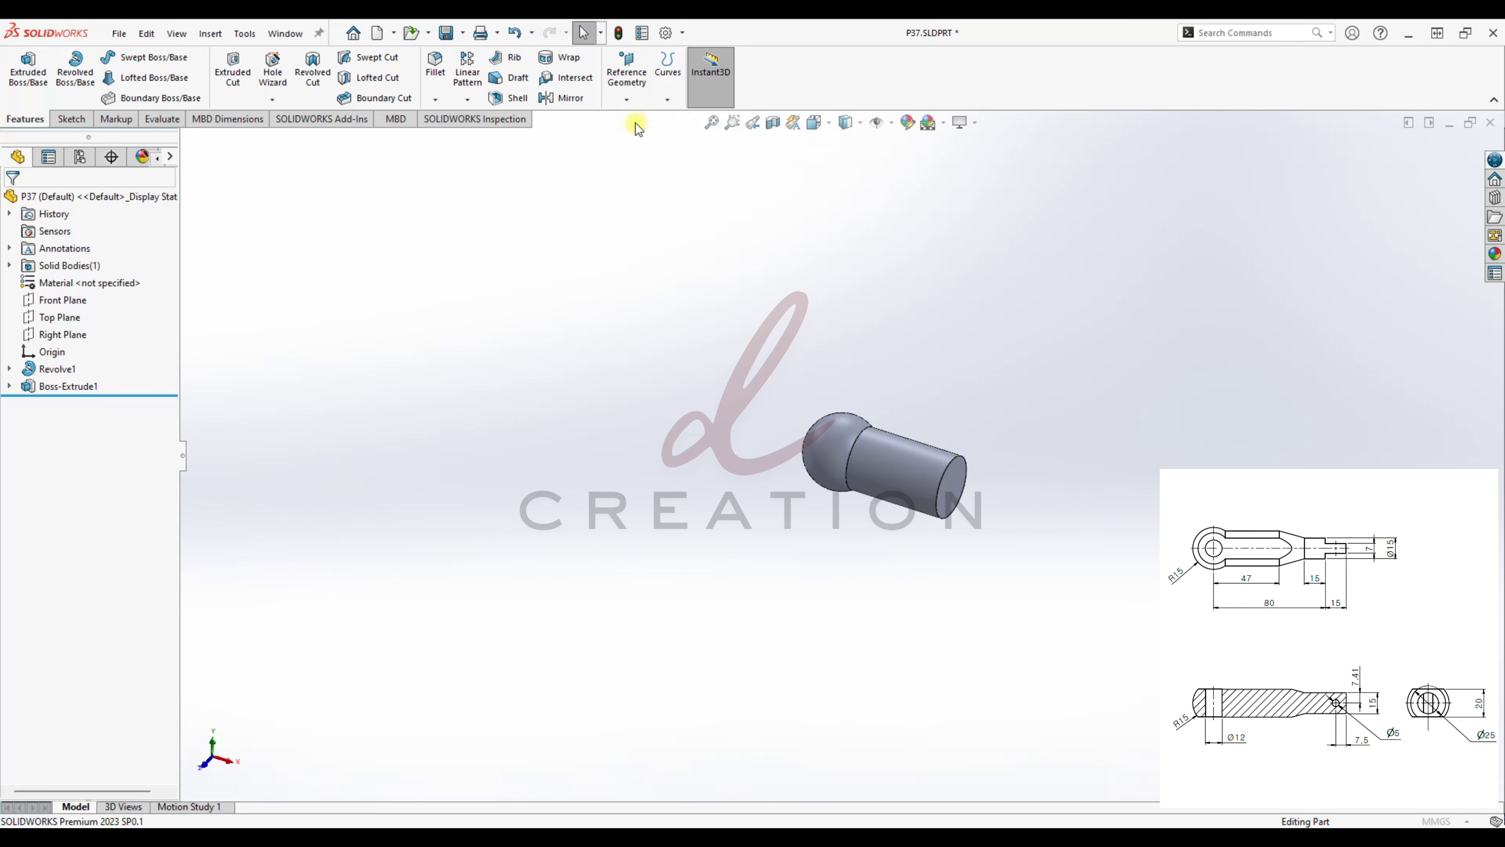
scroll(1007, 426, "down", 3)
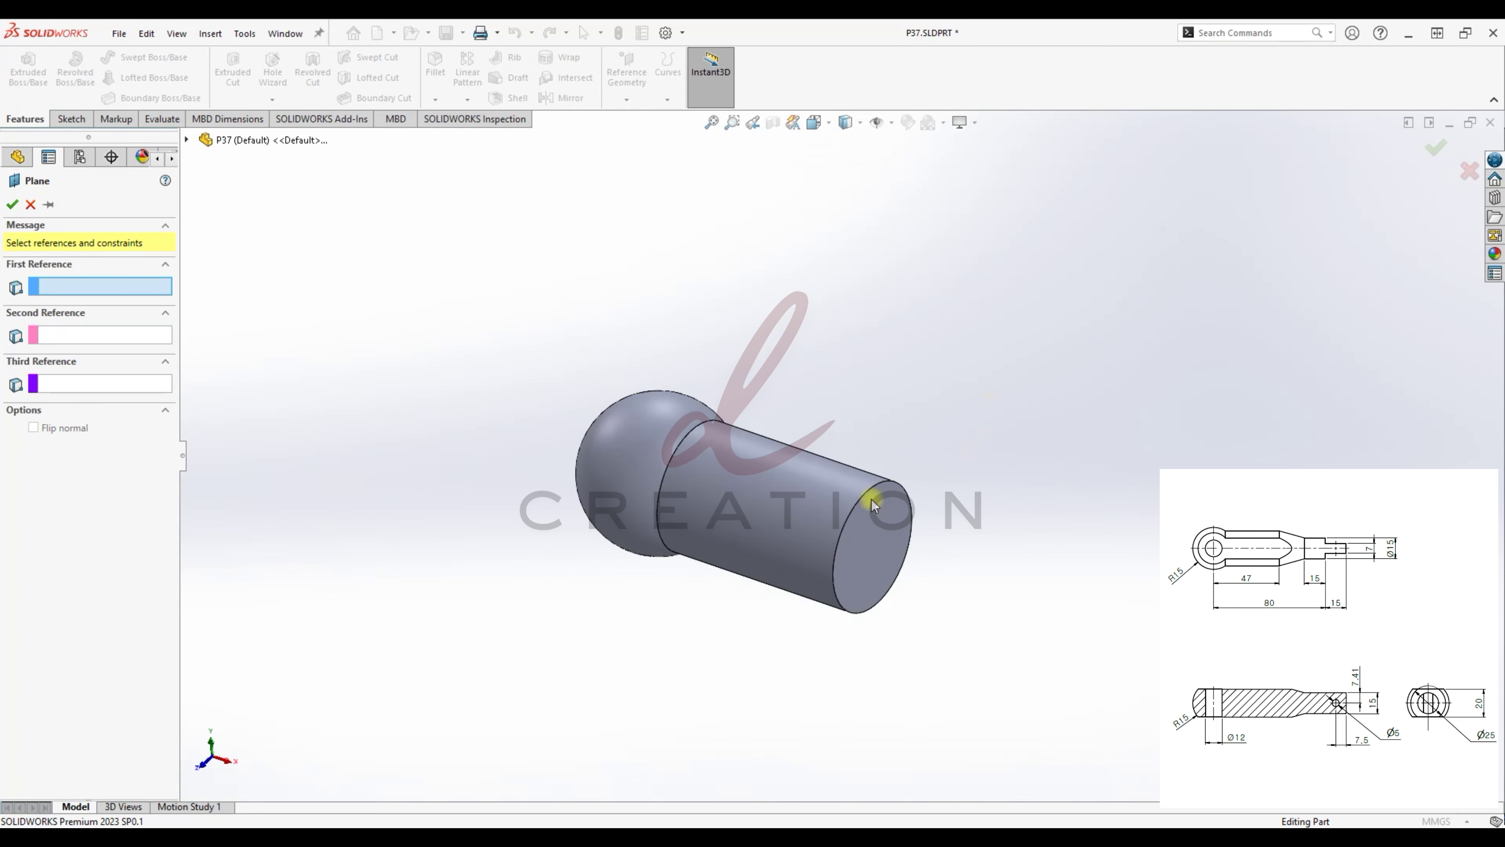
left_click(887, 558)
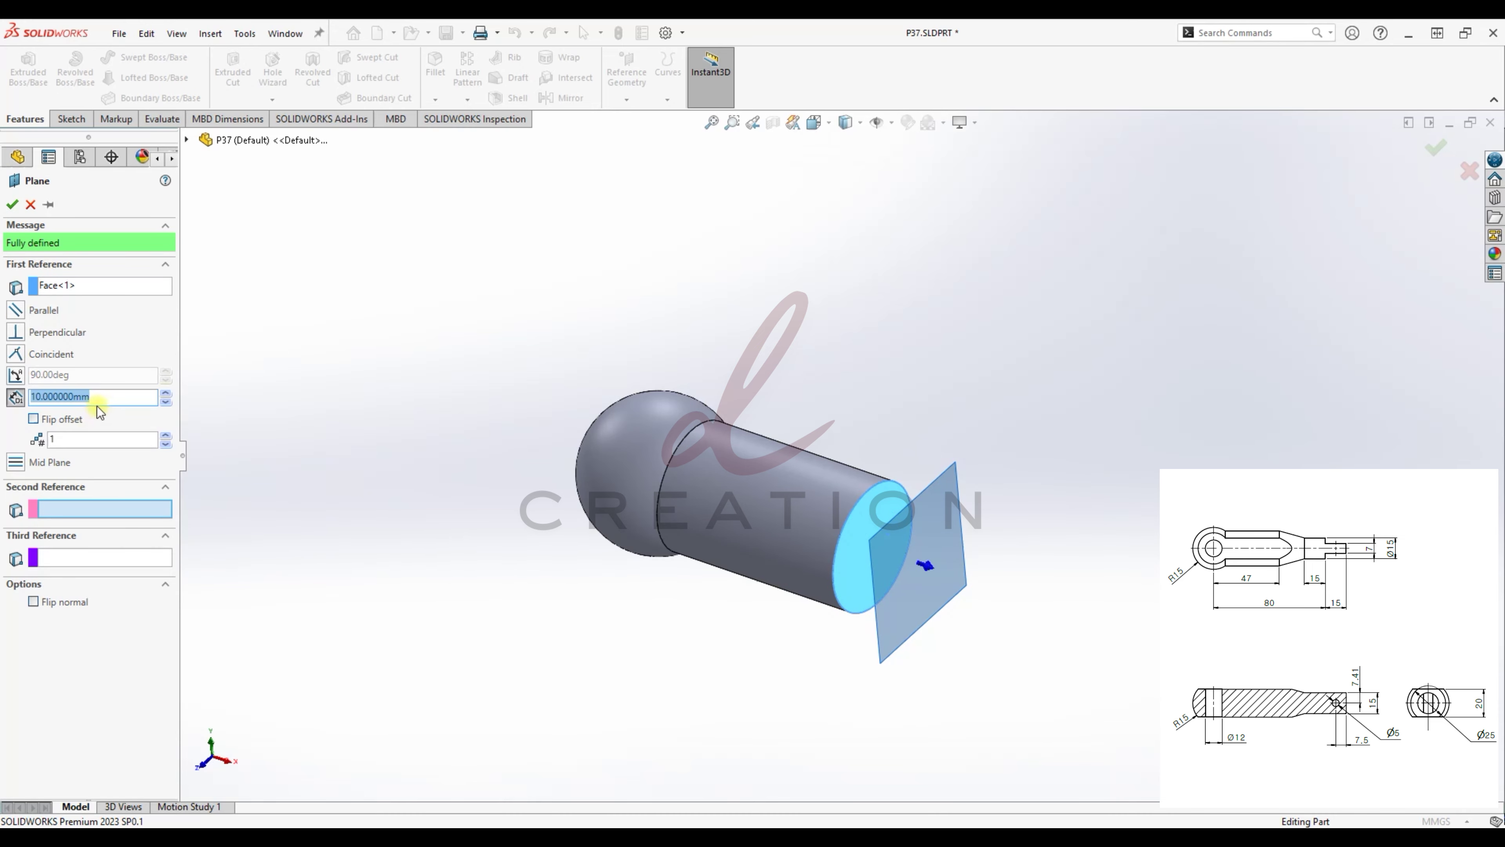
type("18")
key("Return")
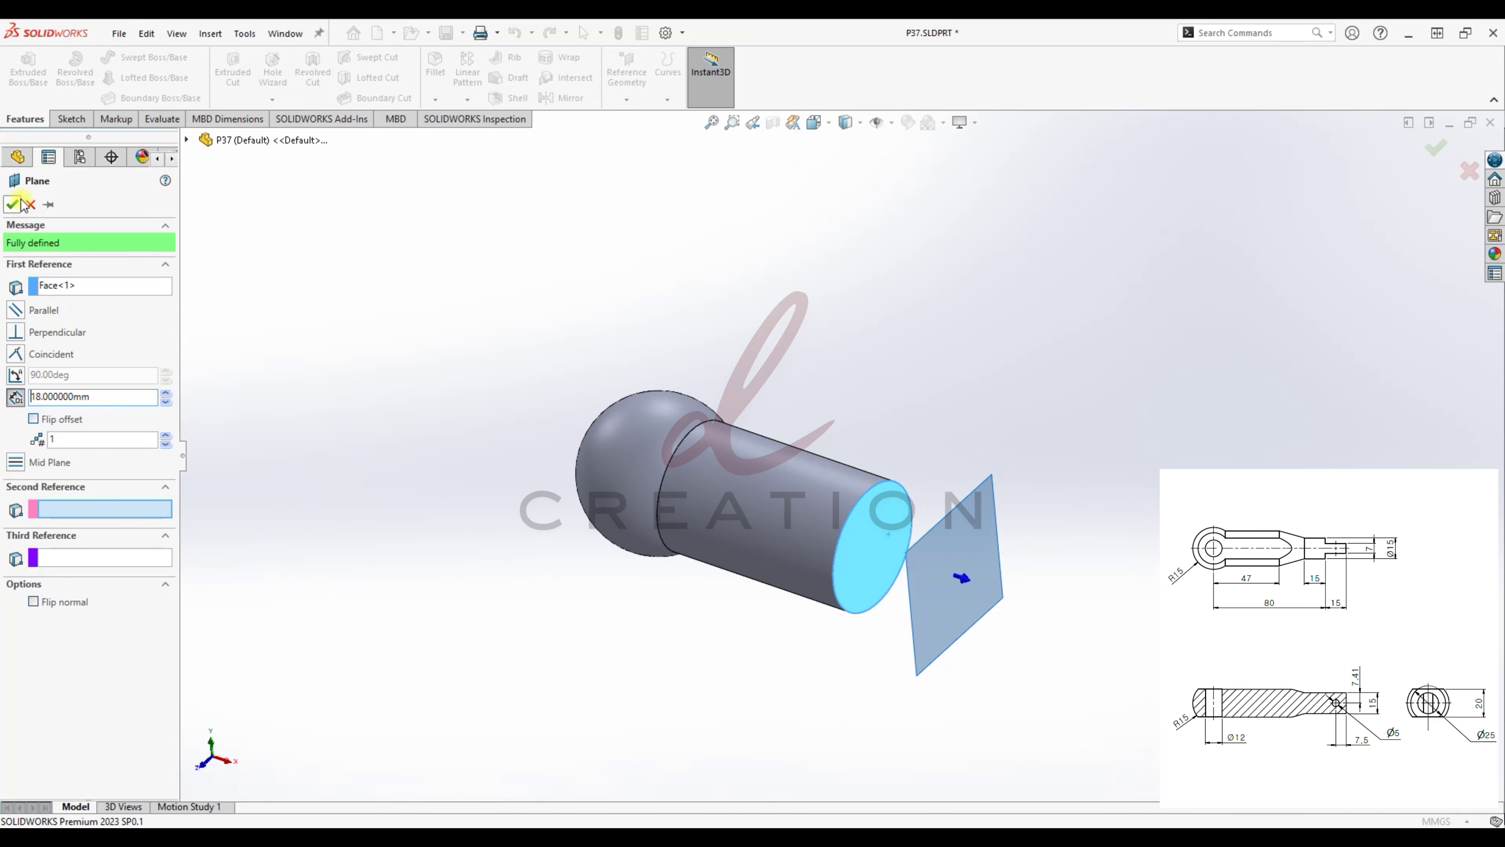
left_click(10, 206)
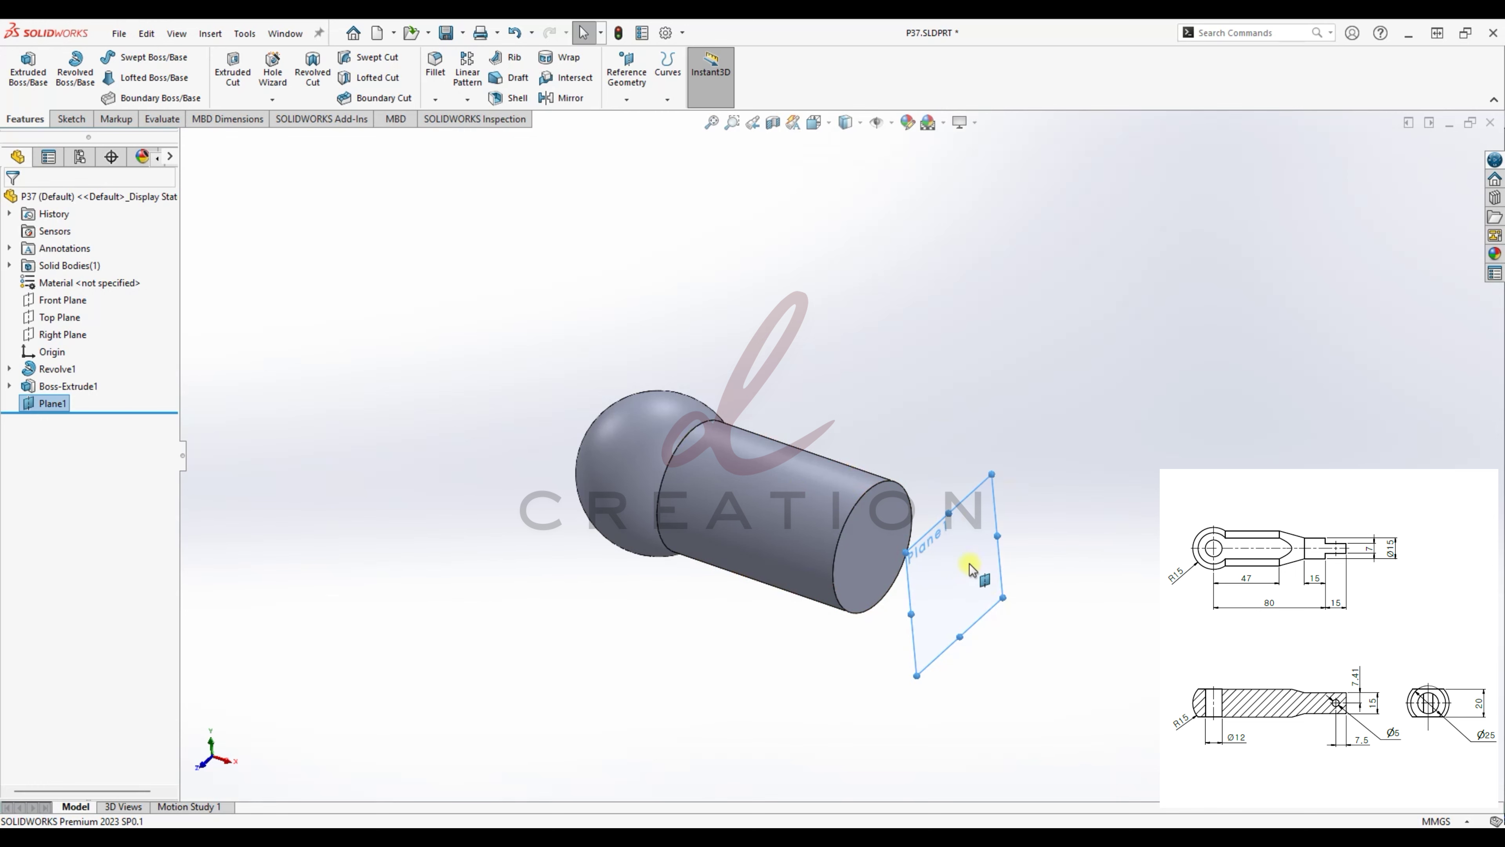
left_click(363, 387)
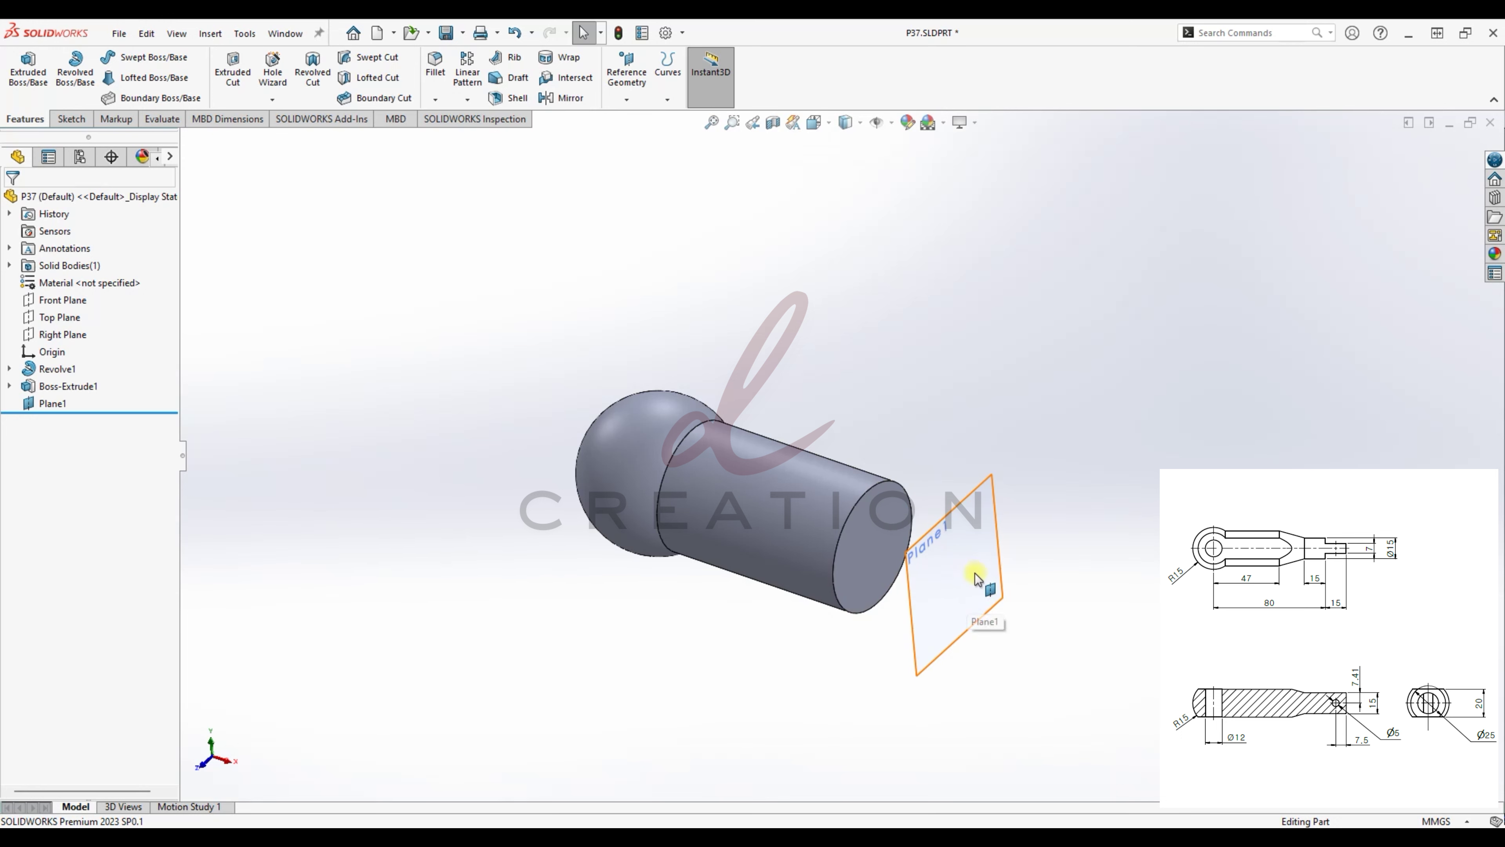
- Check the knuckle joint drawing and convert the shank's circular end edge into a sketch on its end face
left_click(857, 835)
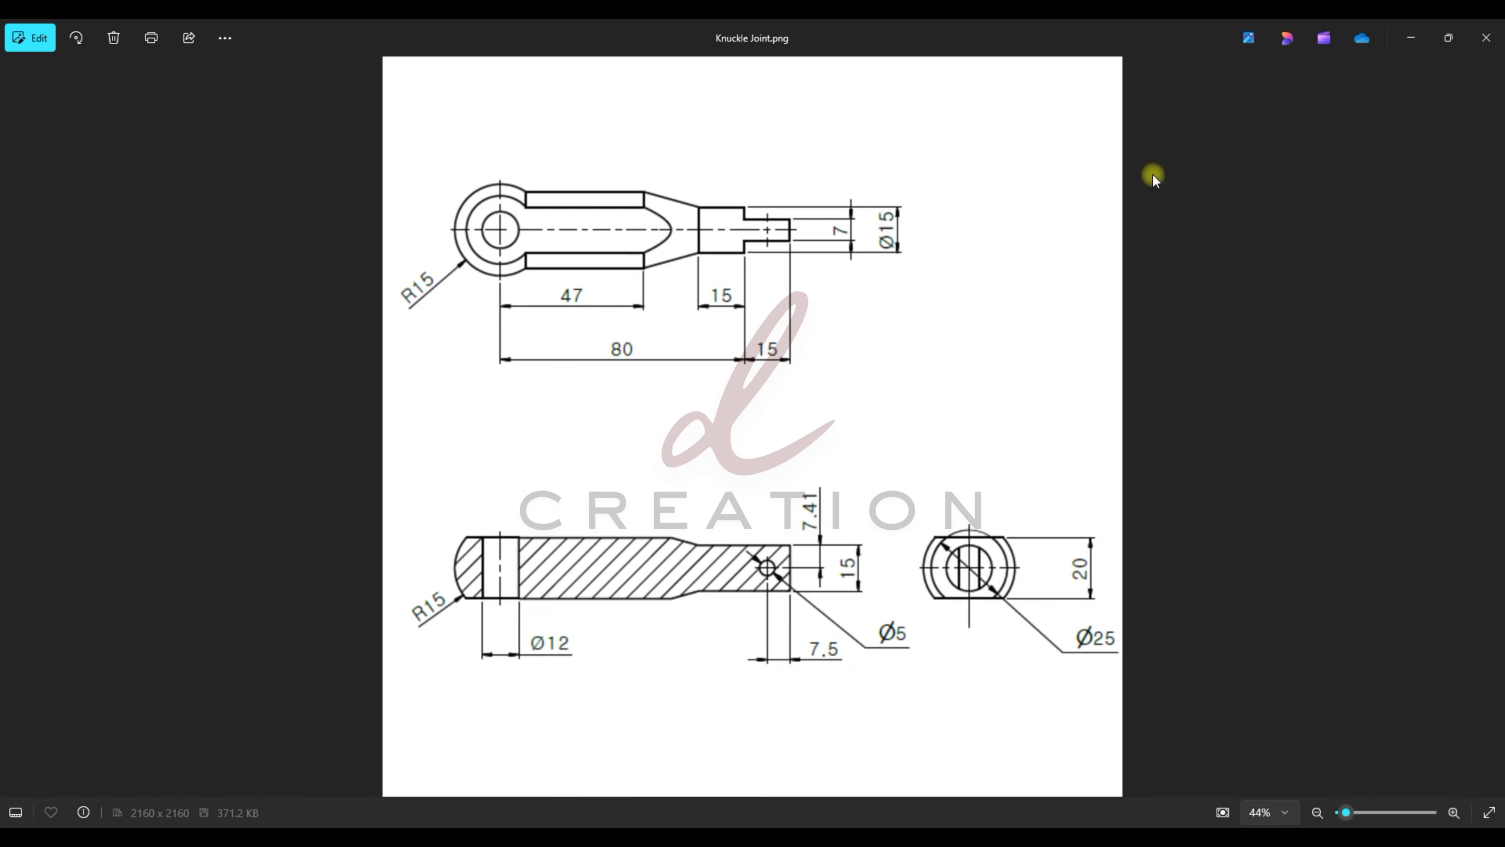
left_click(1411, 37)
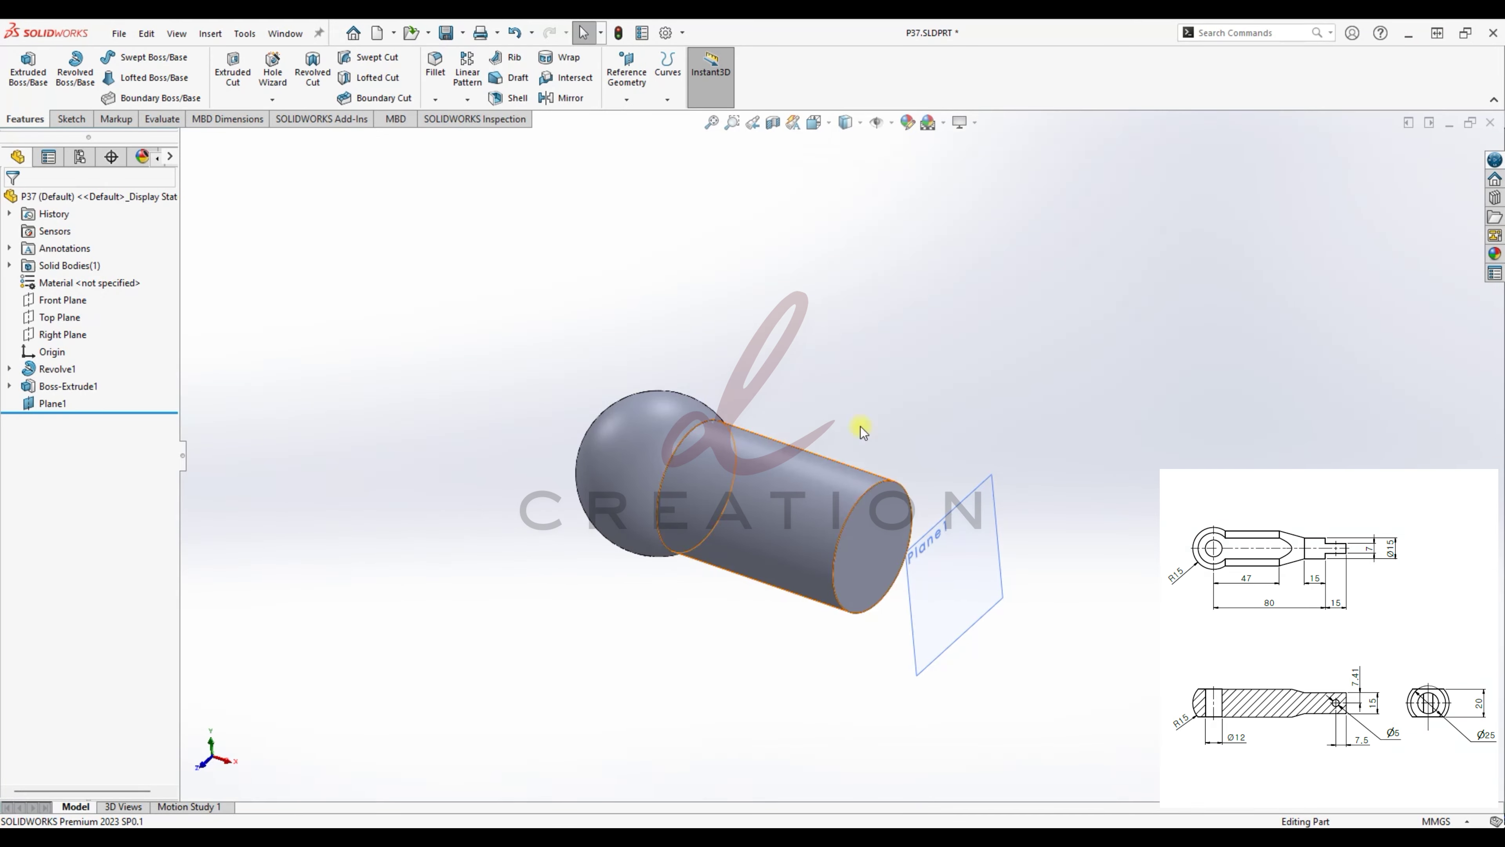
left_click(910, 503)
right_click(909, 503)
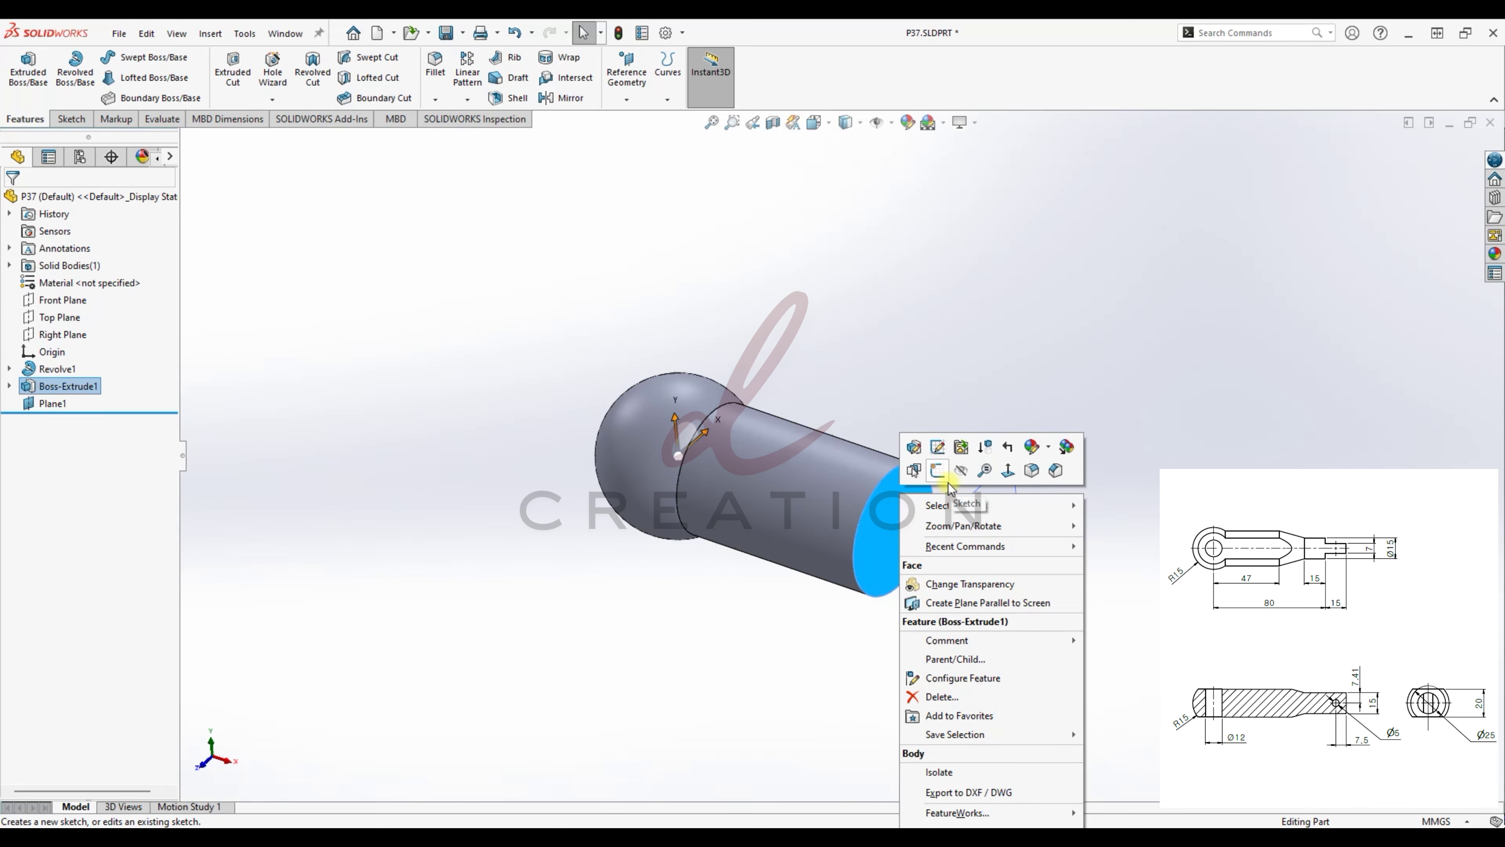
left_click(948, 482)
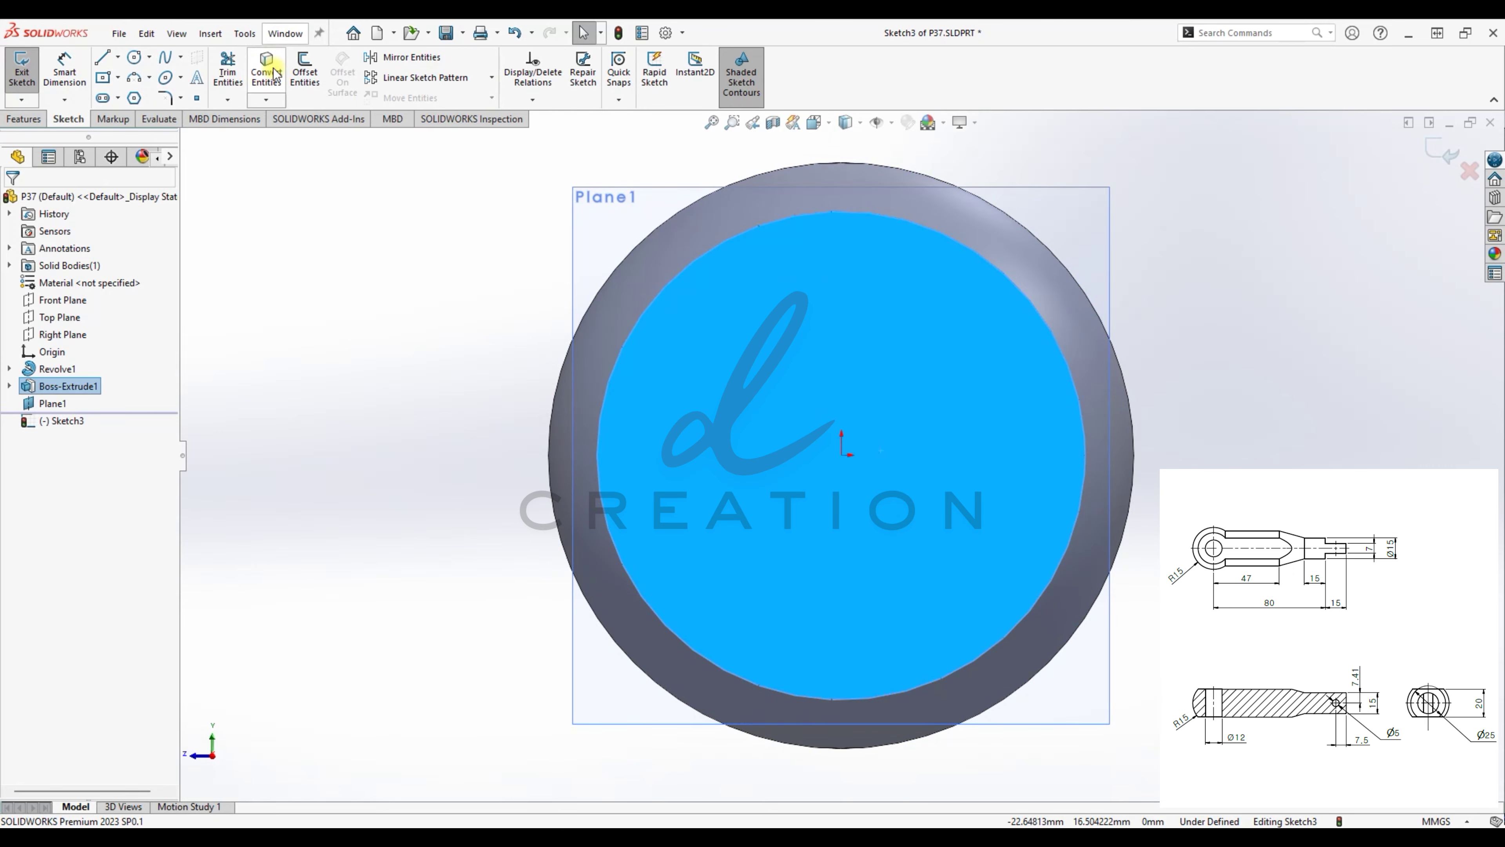
left_click(274, 74)
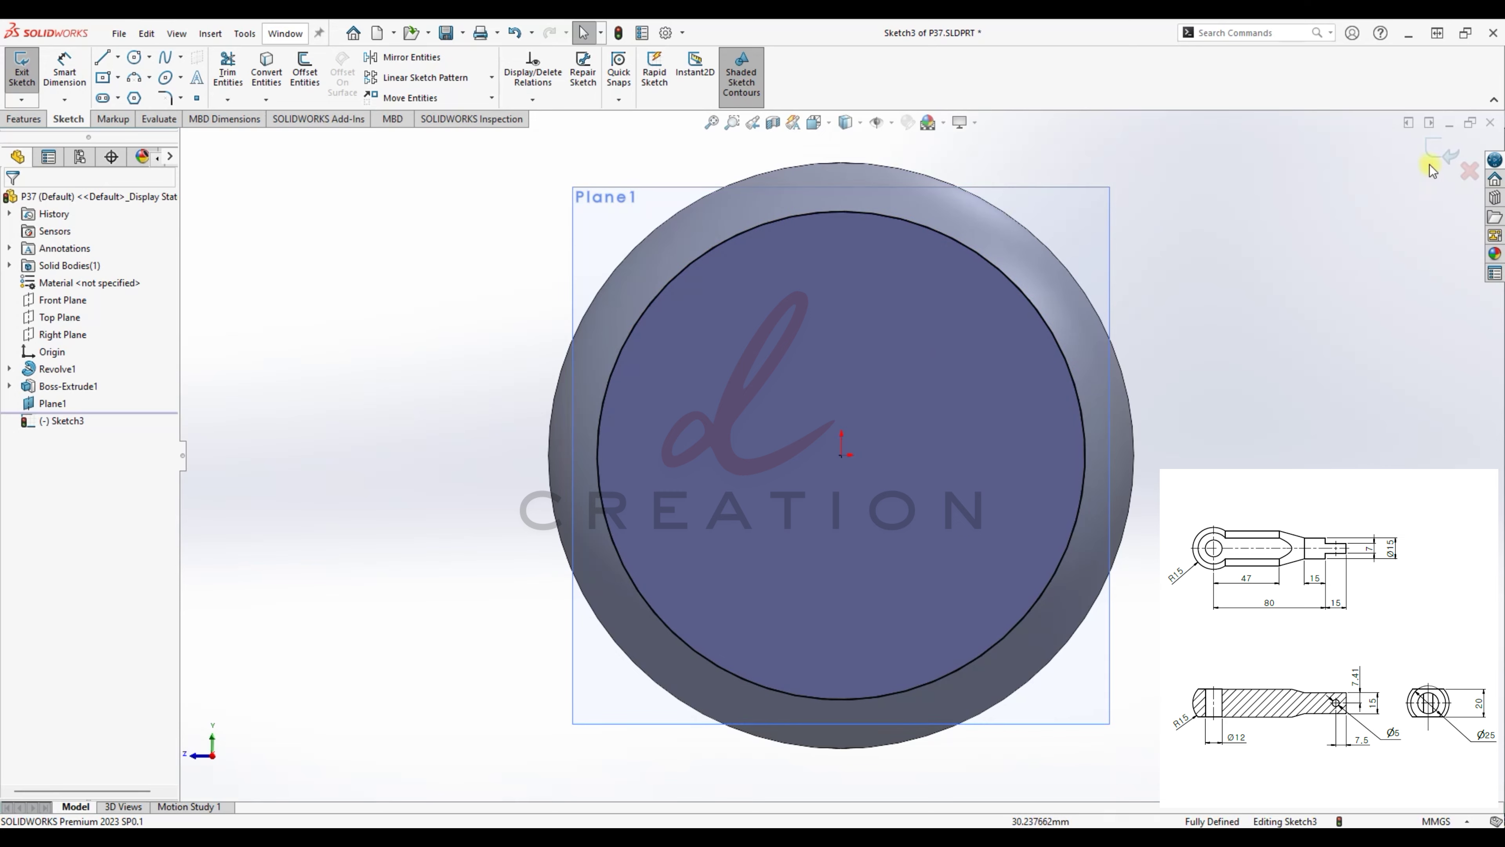
mouse_move(914, 380)
middle_mouse_down()
mouse_move(1199, 319)
mouse_move(763, 296)
middle_mouse_up()
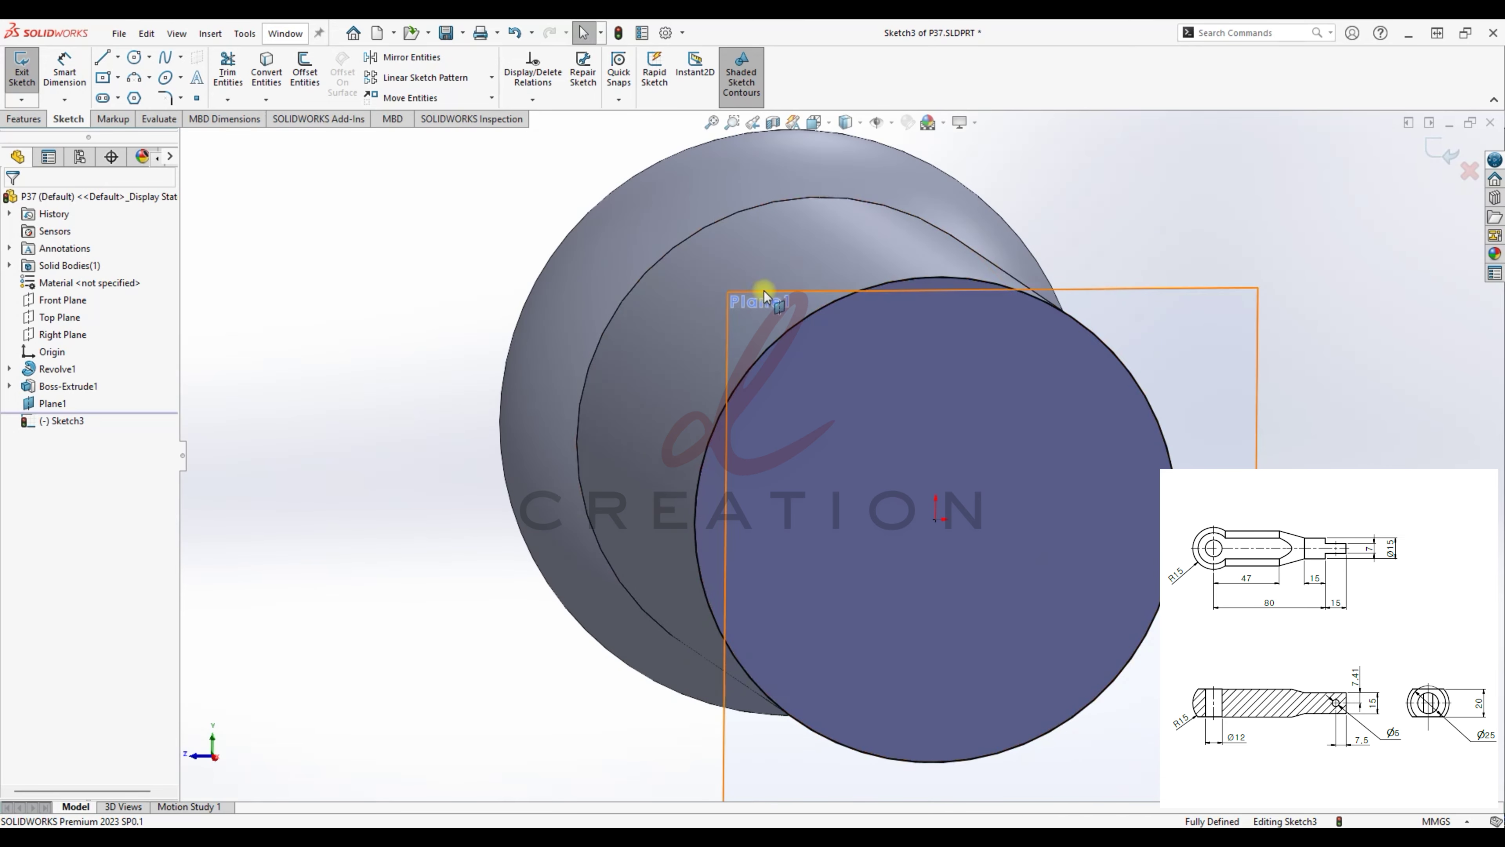
left_click(1438, 152)
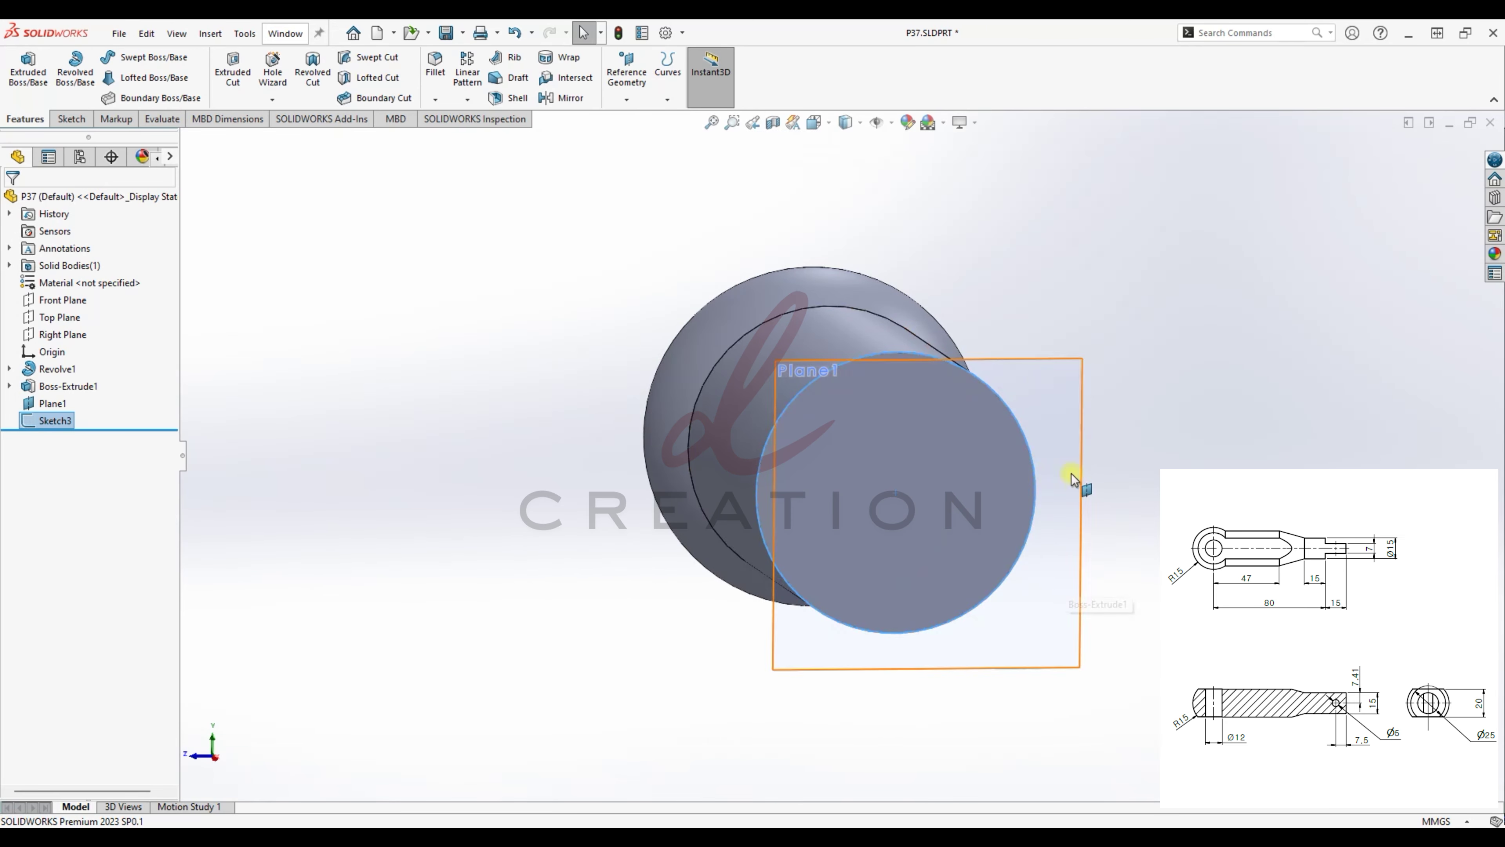
- Sketch a circle centred on the origin on the offset plane
left_click(1003, 415)
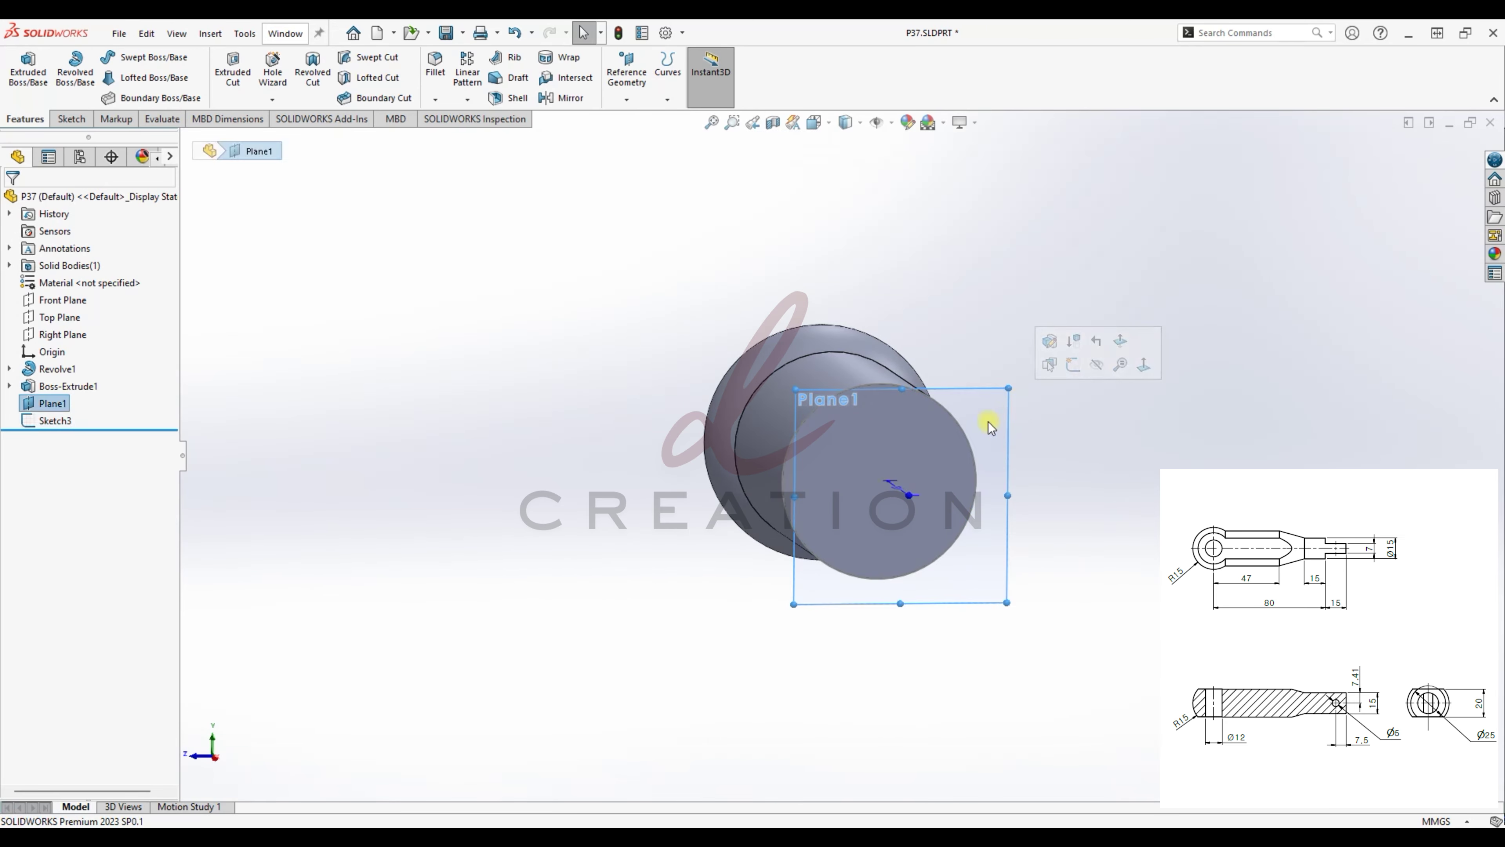
left_click(1074, 365)
left_click(134, 57)
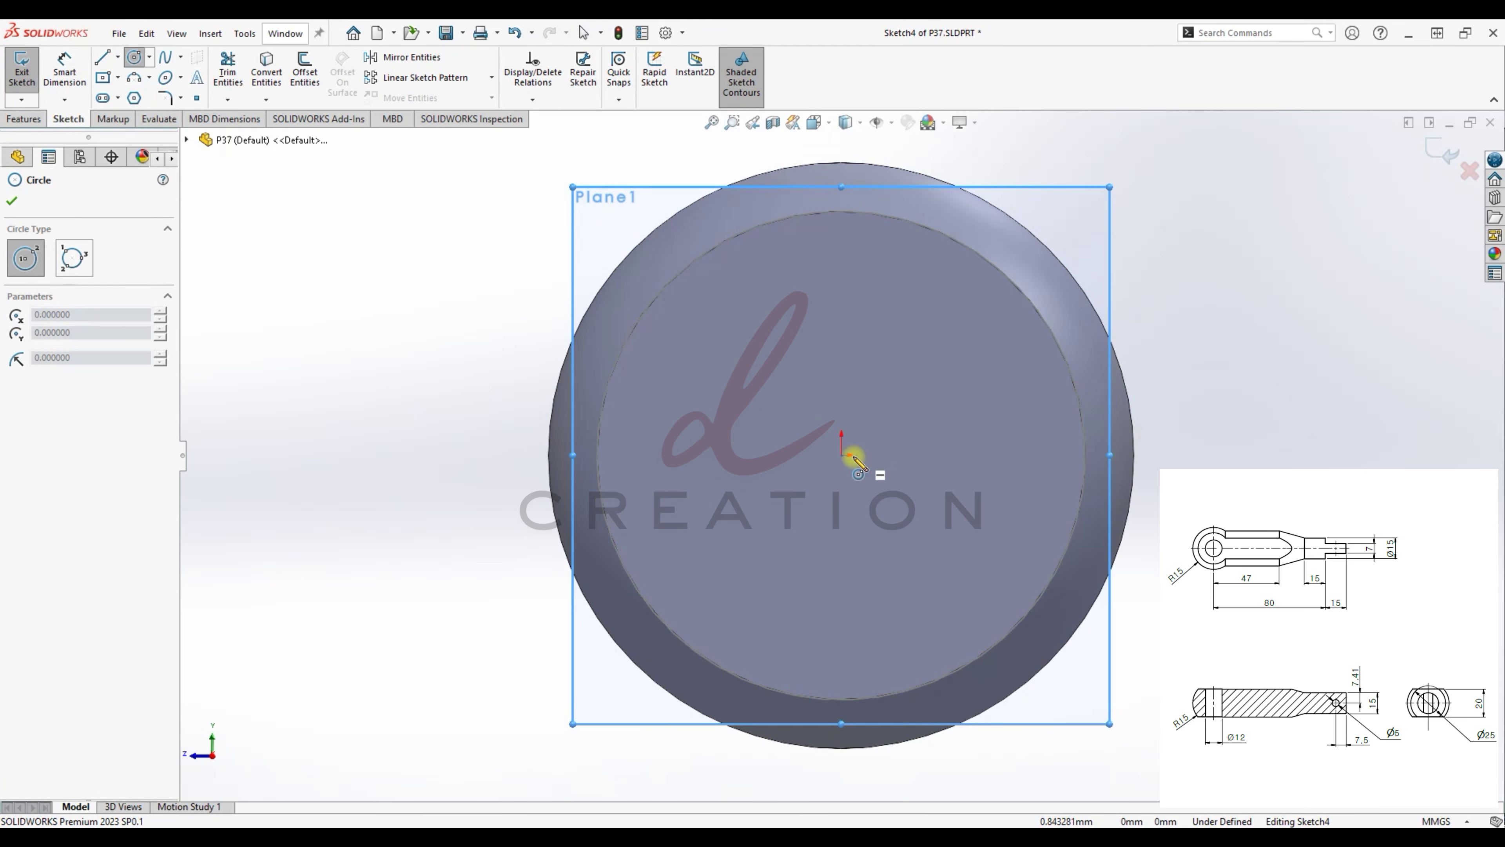
left_click(841, 455)
left_click(949, 573)
- Set the diameter of the circle on the offset plane to 15 mm and finish the sketch
left_click(66, 73)
left_click(907, 373)
left_click(1275, 244)
type("15")
key("Return")
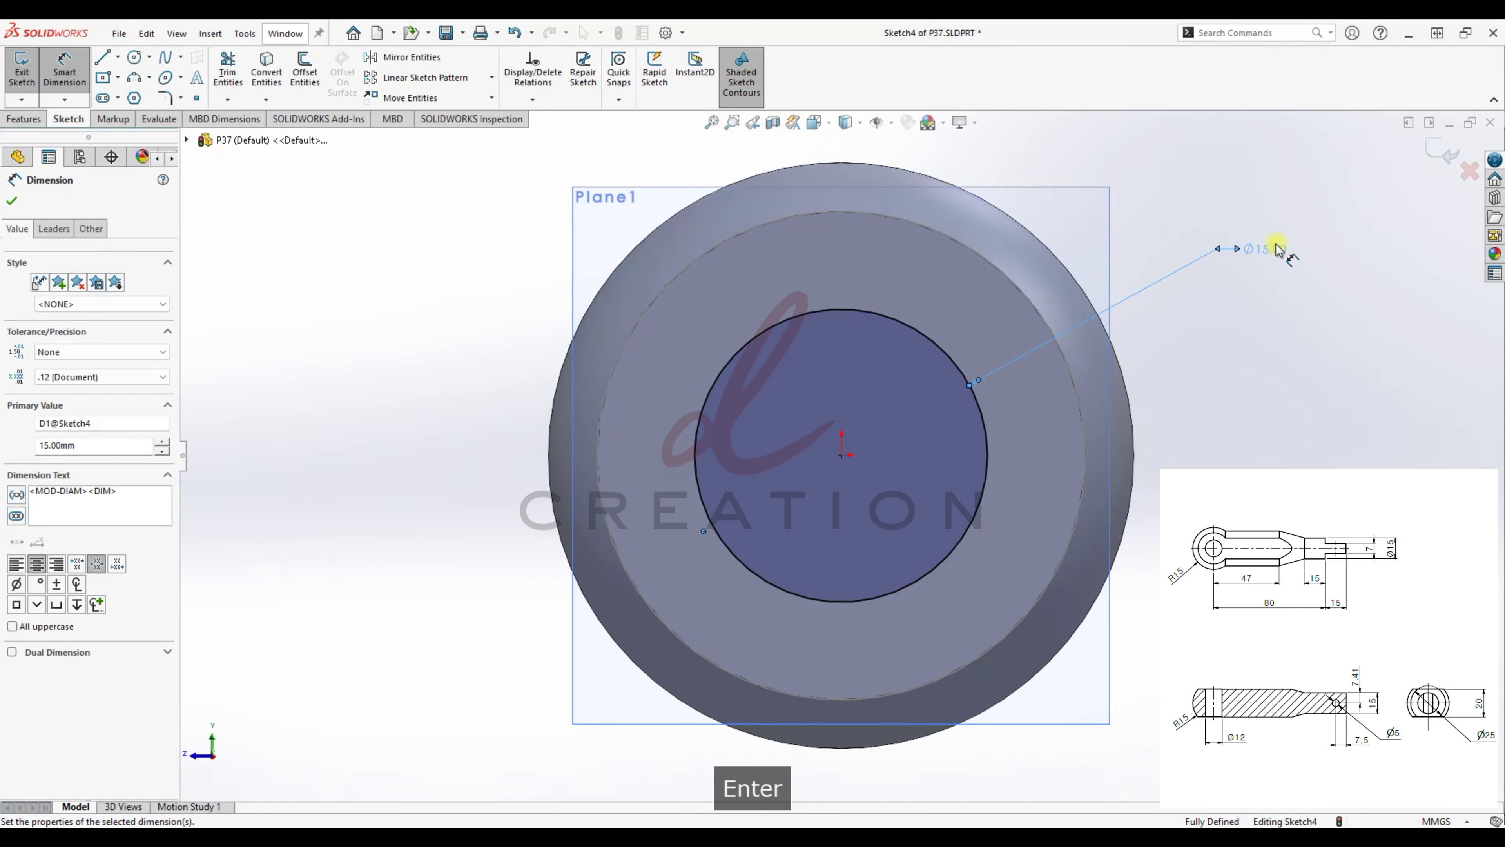
left_click(1436, 150)
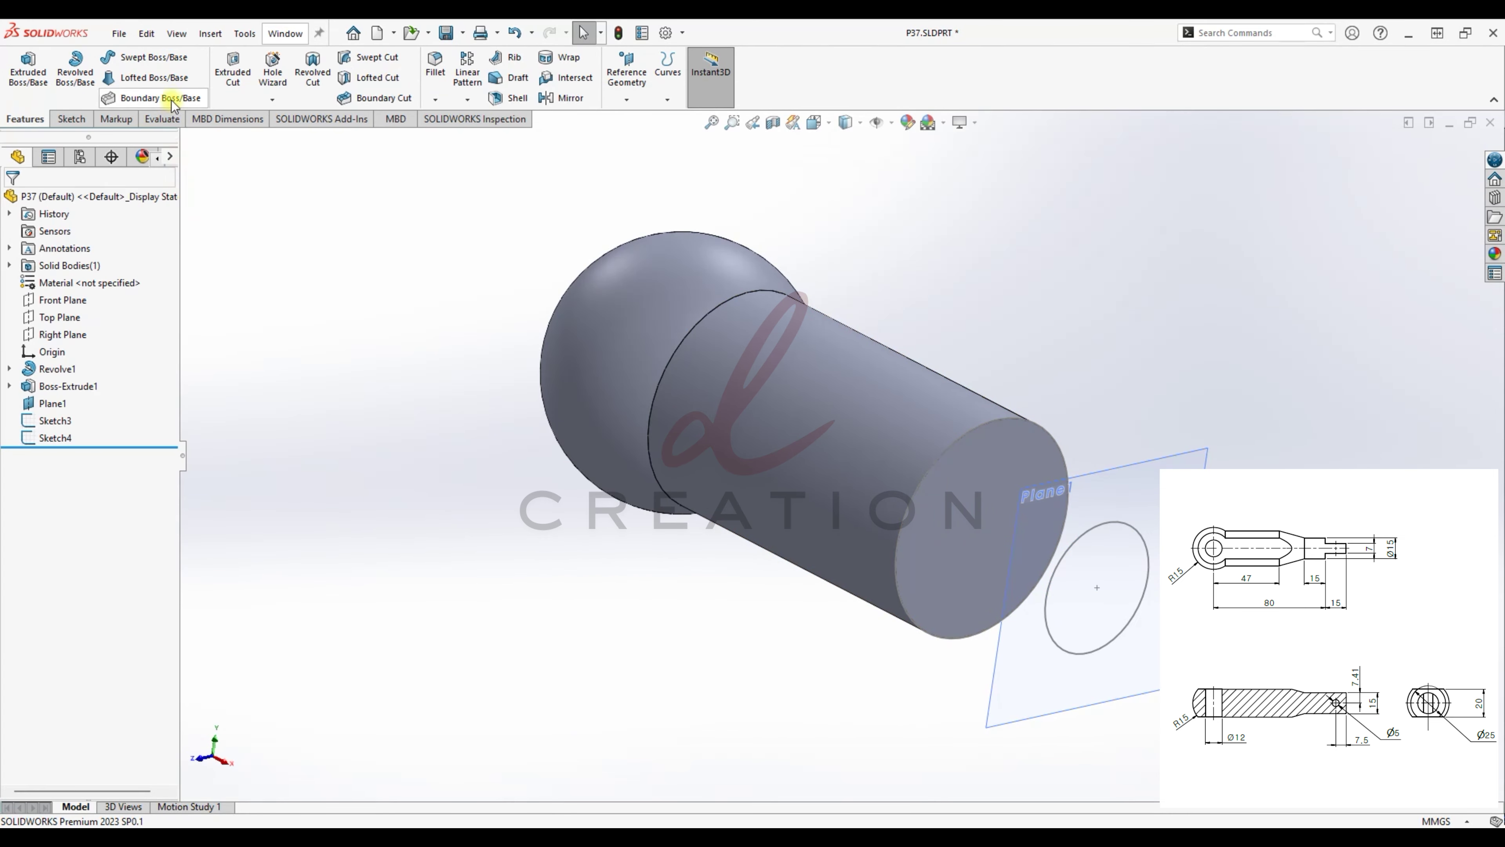
- Loft a merged boss between the shank's end profile and the 15 mm circle
left_click(173, 81)
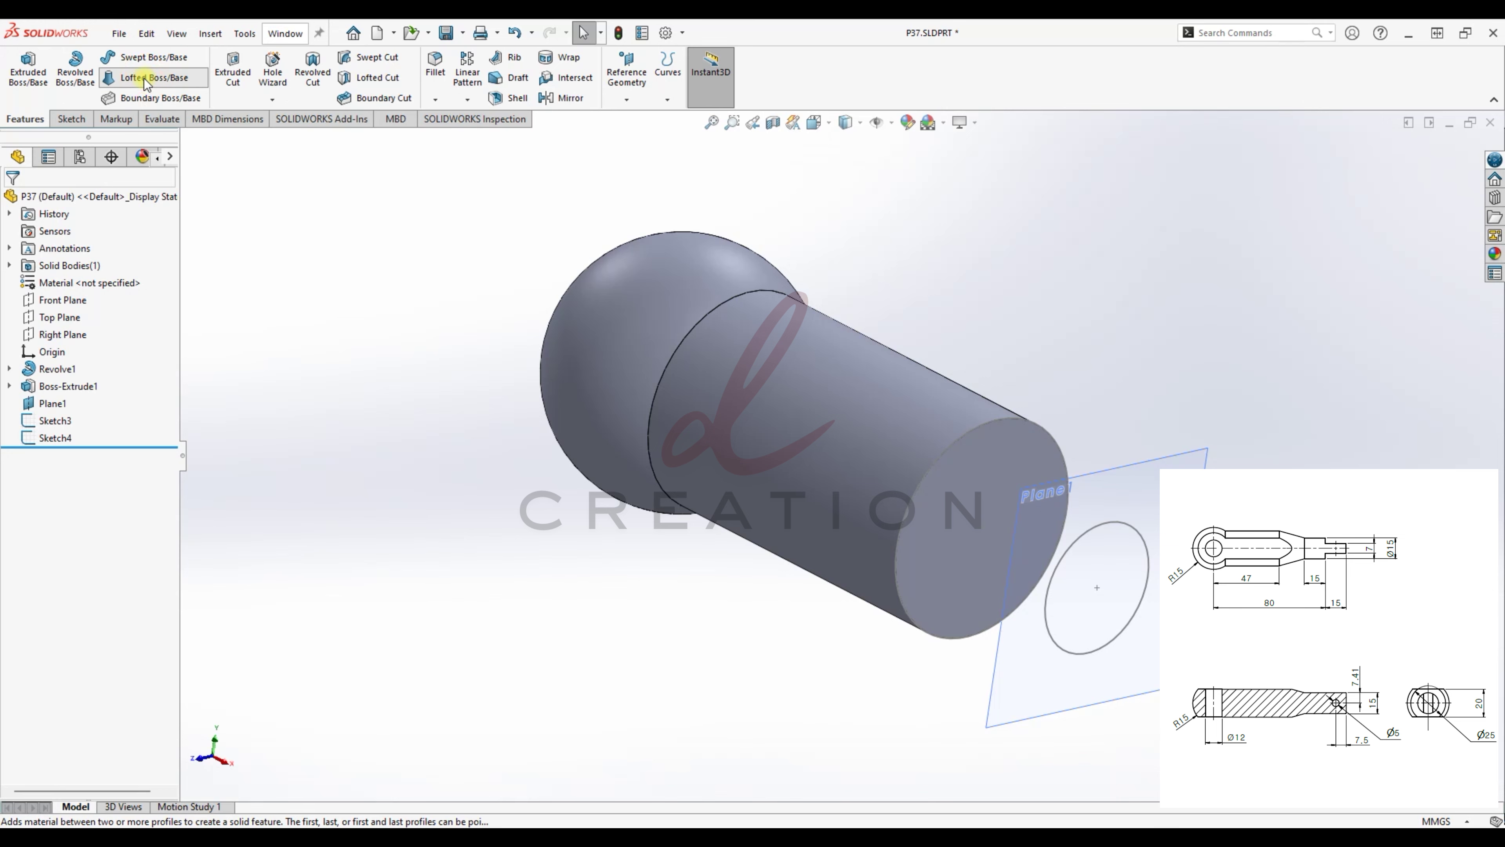
left_click(978, 428)
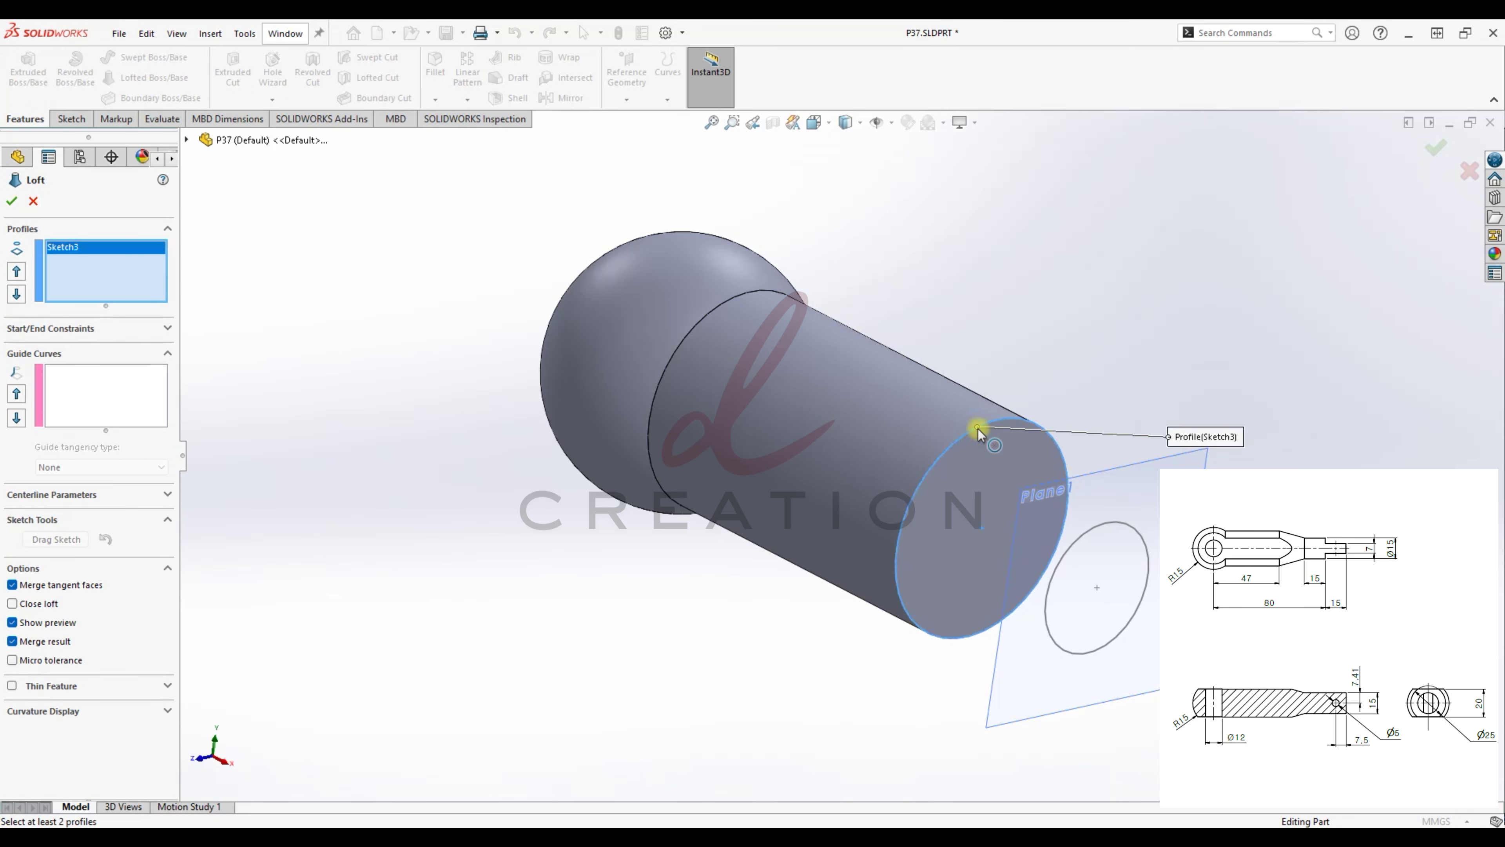
left_click(1102, 528)
mouse_move(880, 504)
middle_mouse_down()
mouse_move(1203, 446)
mouse_move(1045, 495)
middle_mouse_up()
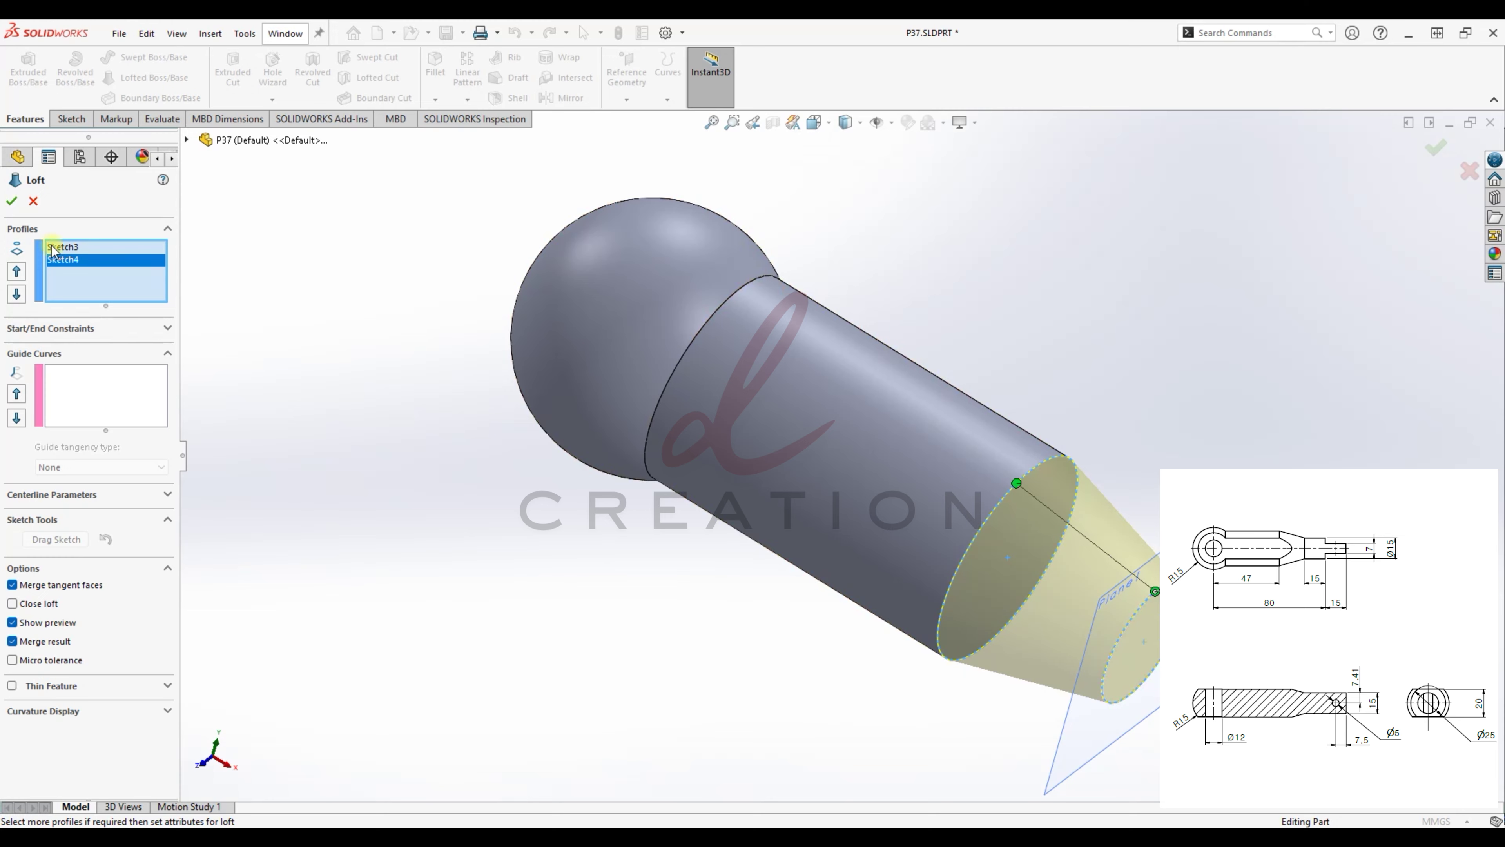
left_click(13, 204)
- Hide the offset reference plane
left_click(52, 403)
key("z")
middle_click_drag(1168, 774, 1212, 759)
right_click(49, 409)
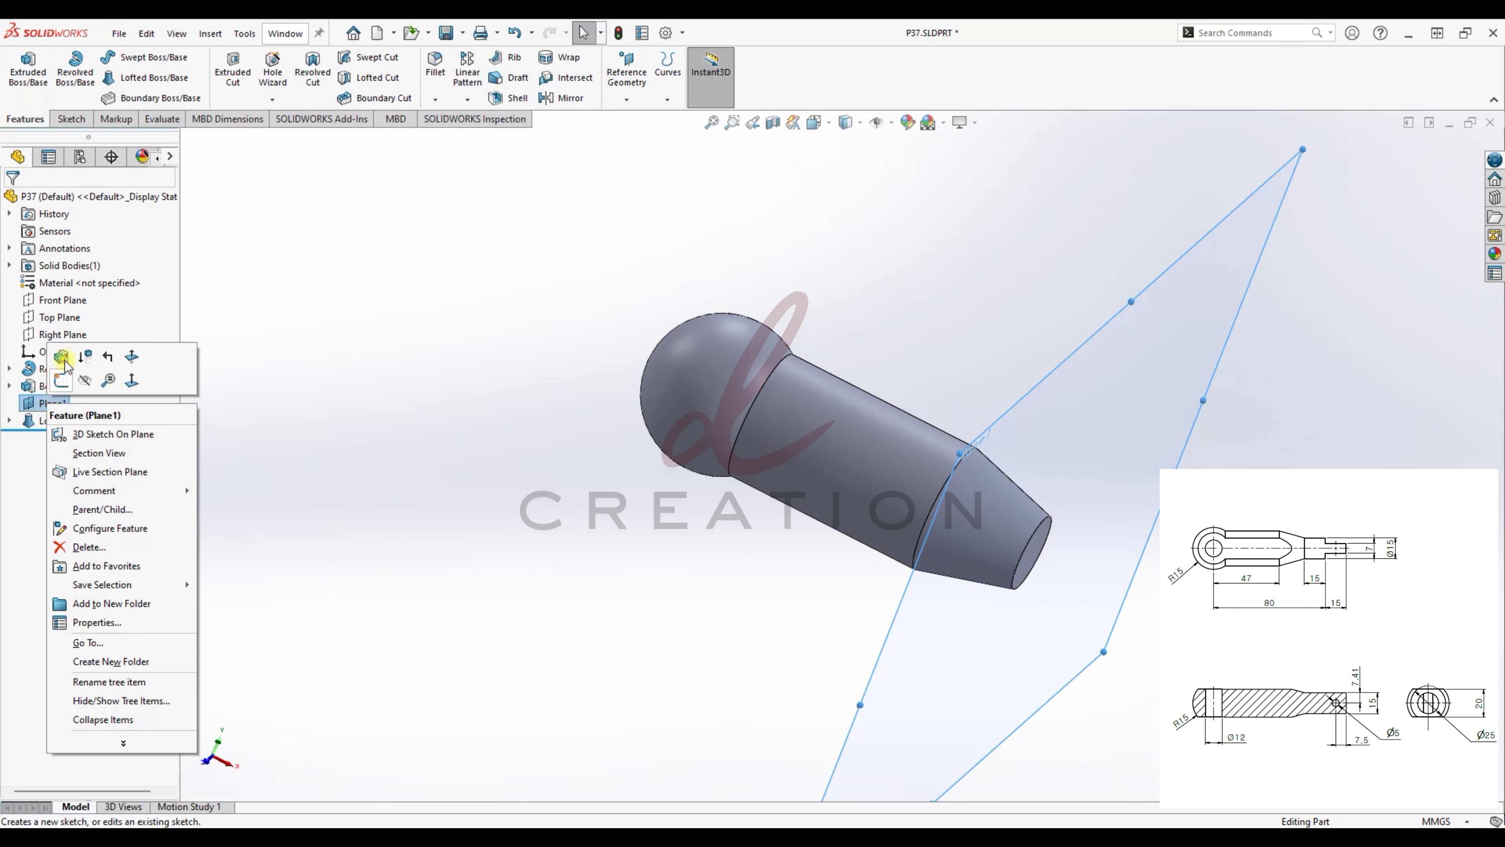
left_click(80, 380)
scroll(1058, 561, "up", 3)
middle_click_drag(1074, 558, 1019, 545)
- Check the drawing and convert the circular edge of the loft's small end face into a sketch on that face
left_click(887, 840)
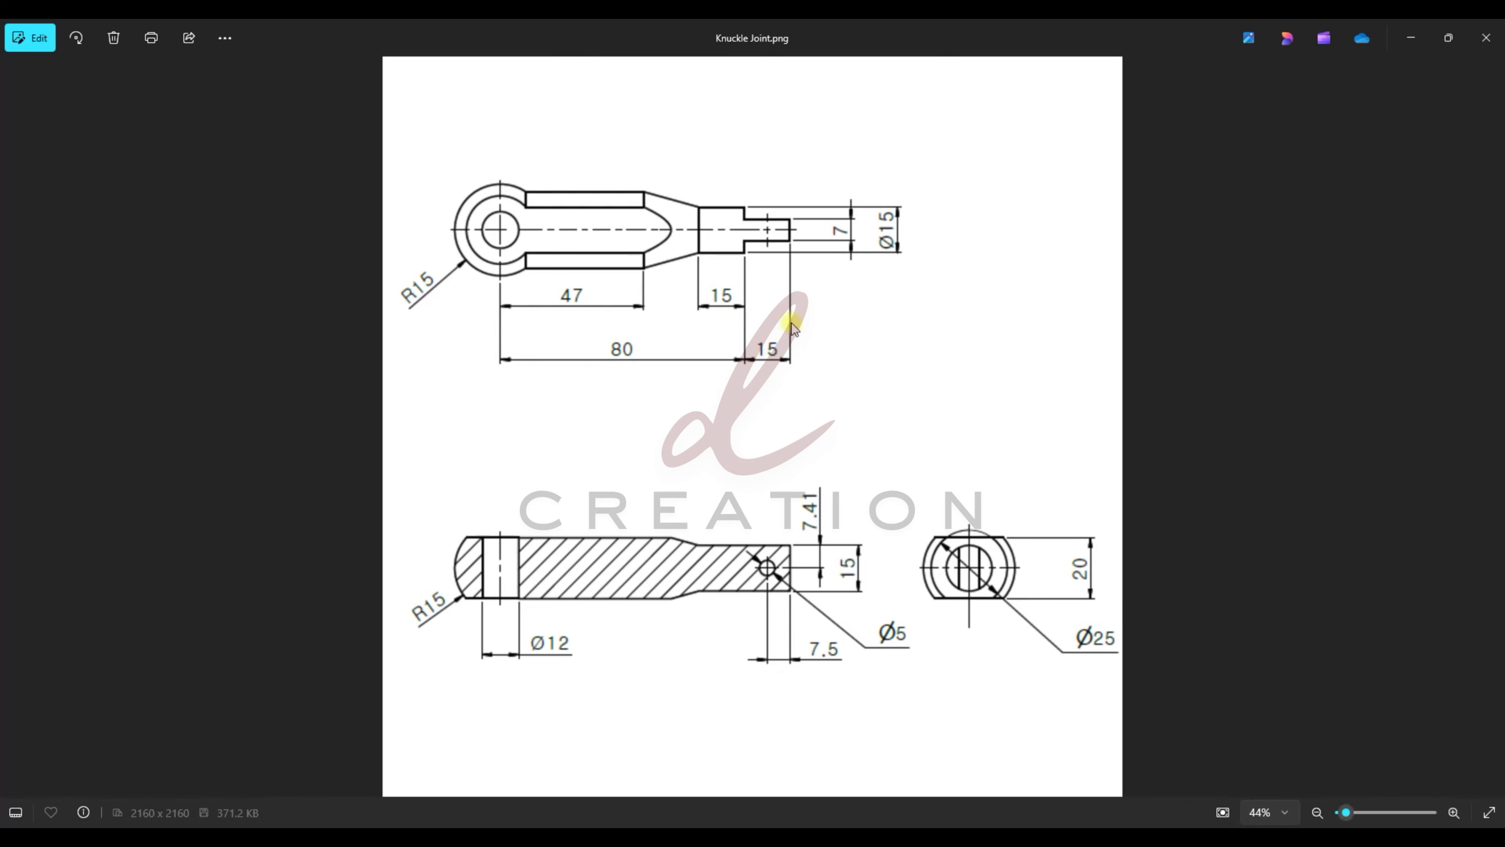
left_click(1411, 37)
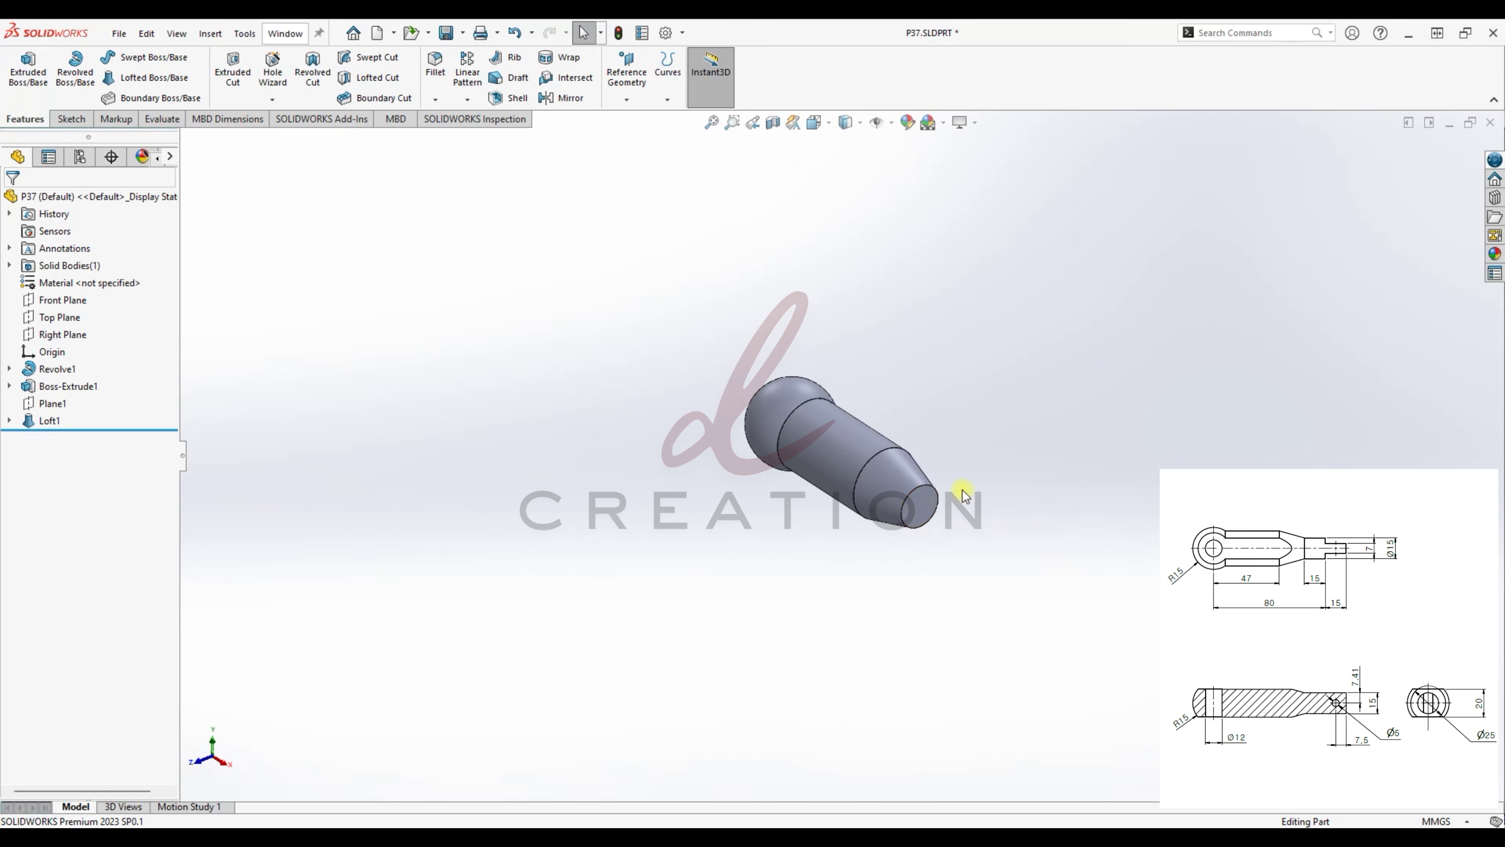
scroll(938, 528, "down", 3)
left_click(931, 509)
left_click(961, 425)
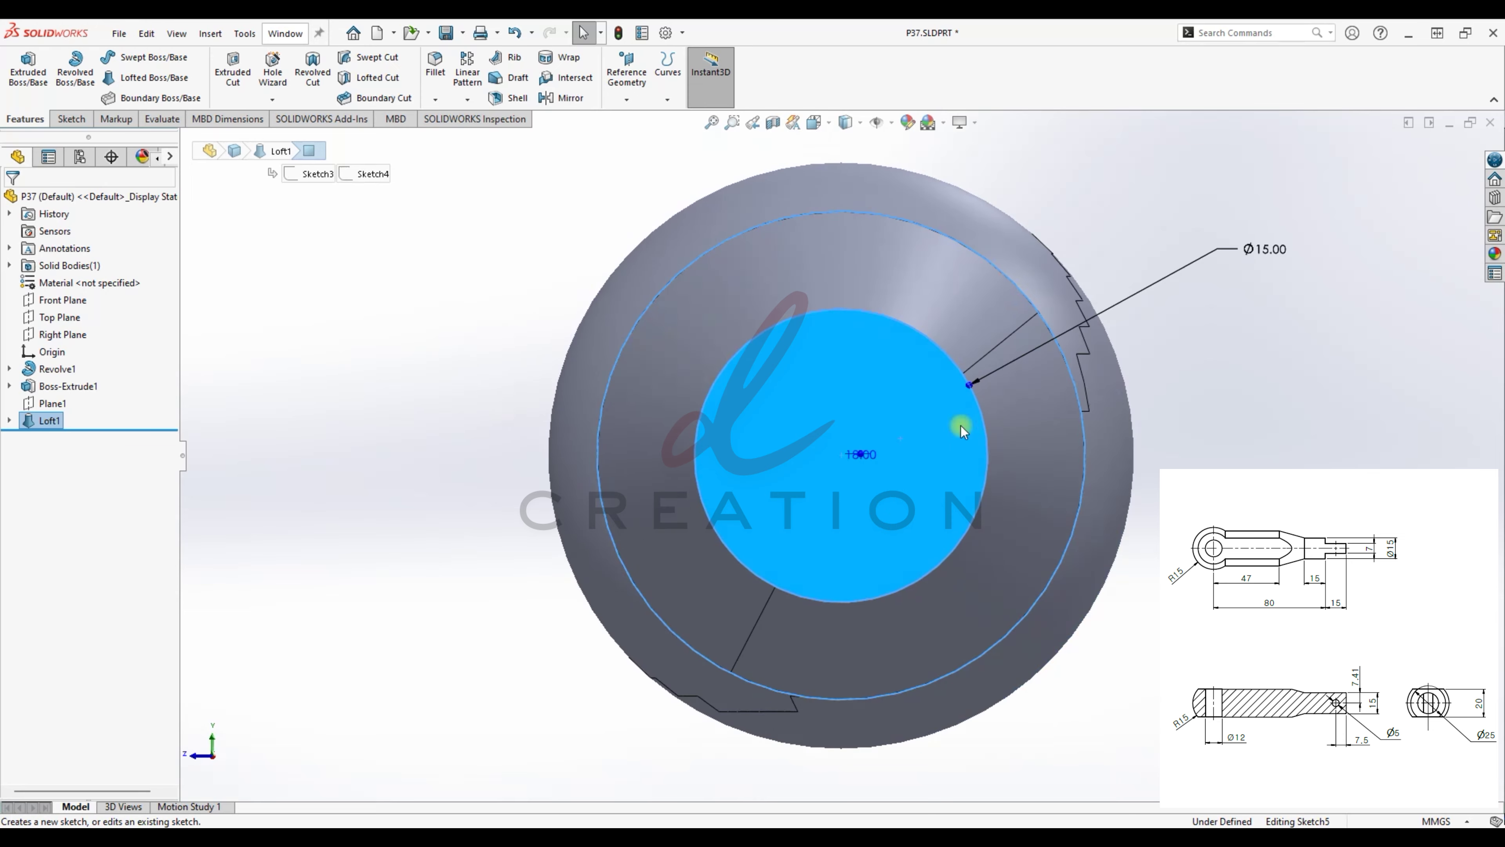
scroll(1091, 424, "up", 4)
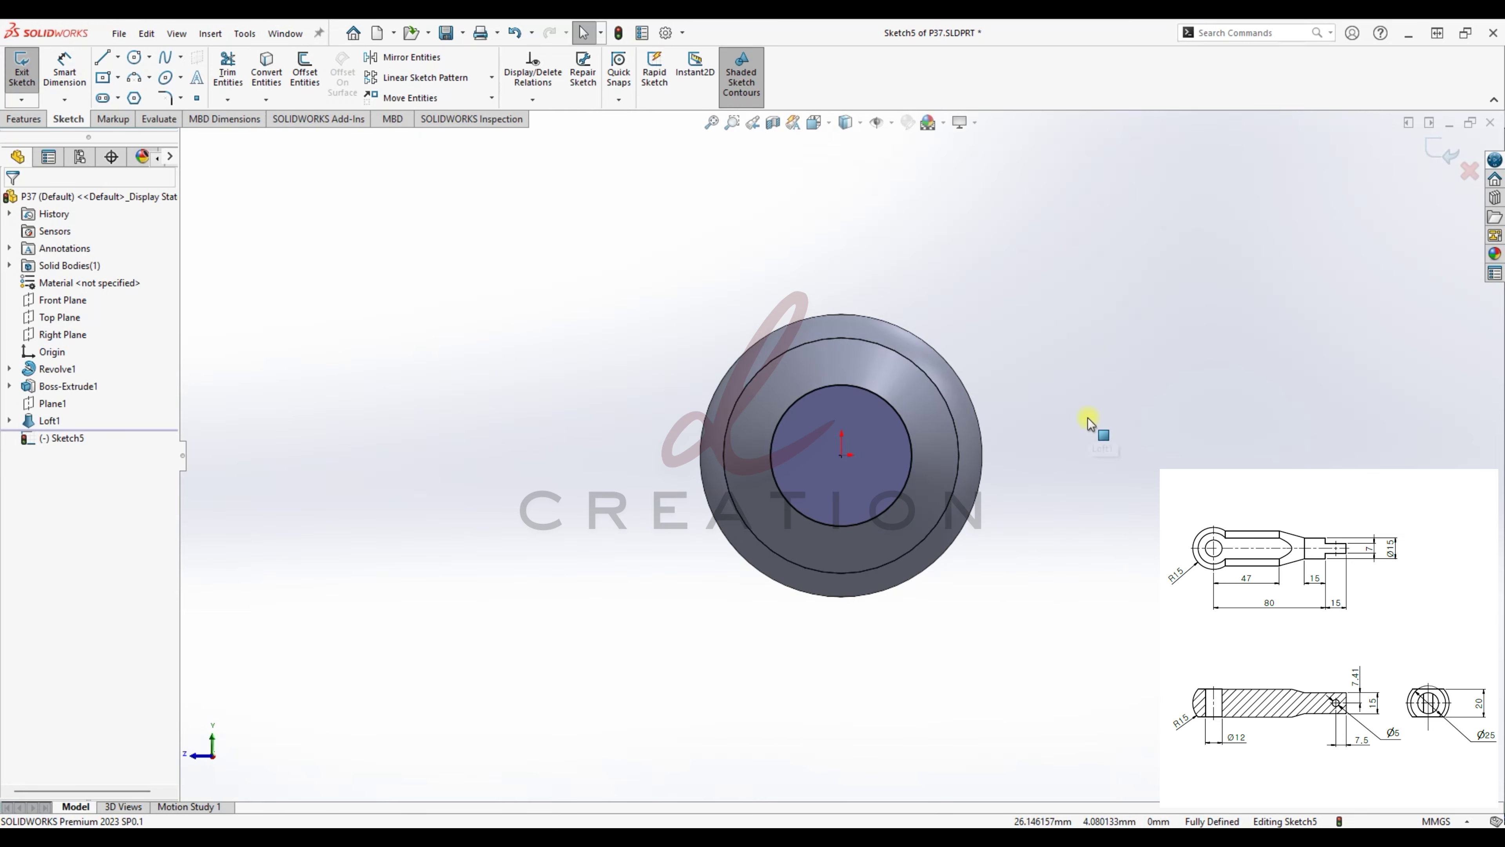
middle_click_drag(1091, 426, 1179, 466)
left_click(1440, 153)
- Extrude the converted circle as a blind 30 mm boss from the loft's small end
left_click(19, 69)
type("30")
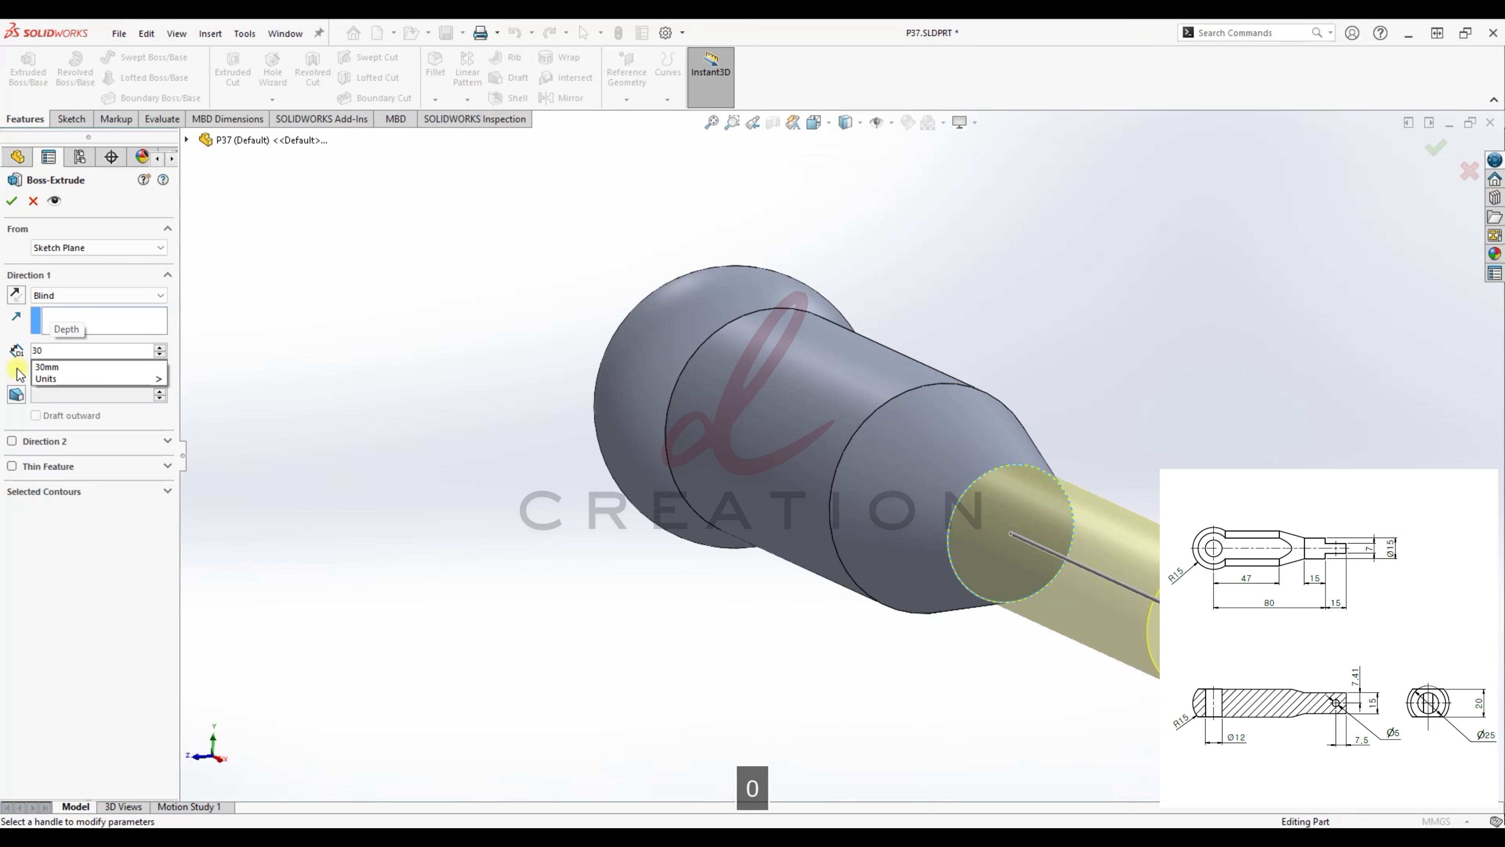
key("Return")
left_click(12, 200)
mouse_move(1008, 346)
middle_mouse_down()
mouse_move(1049, 383)
mouse_move(1033, 397)
middle_mouse_up()
left_click(569, 335)
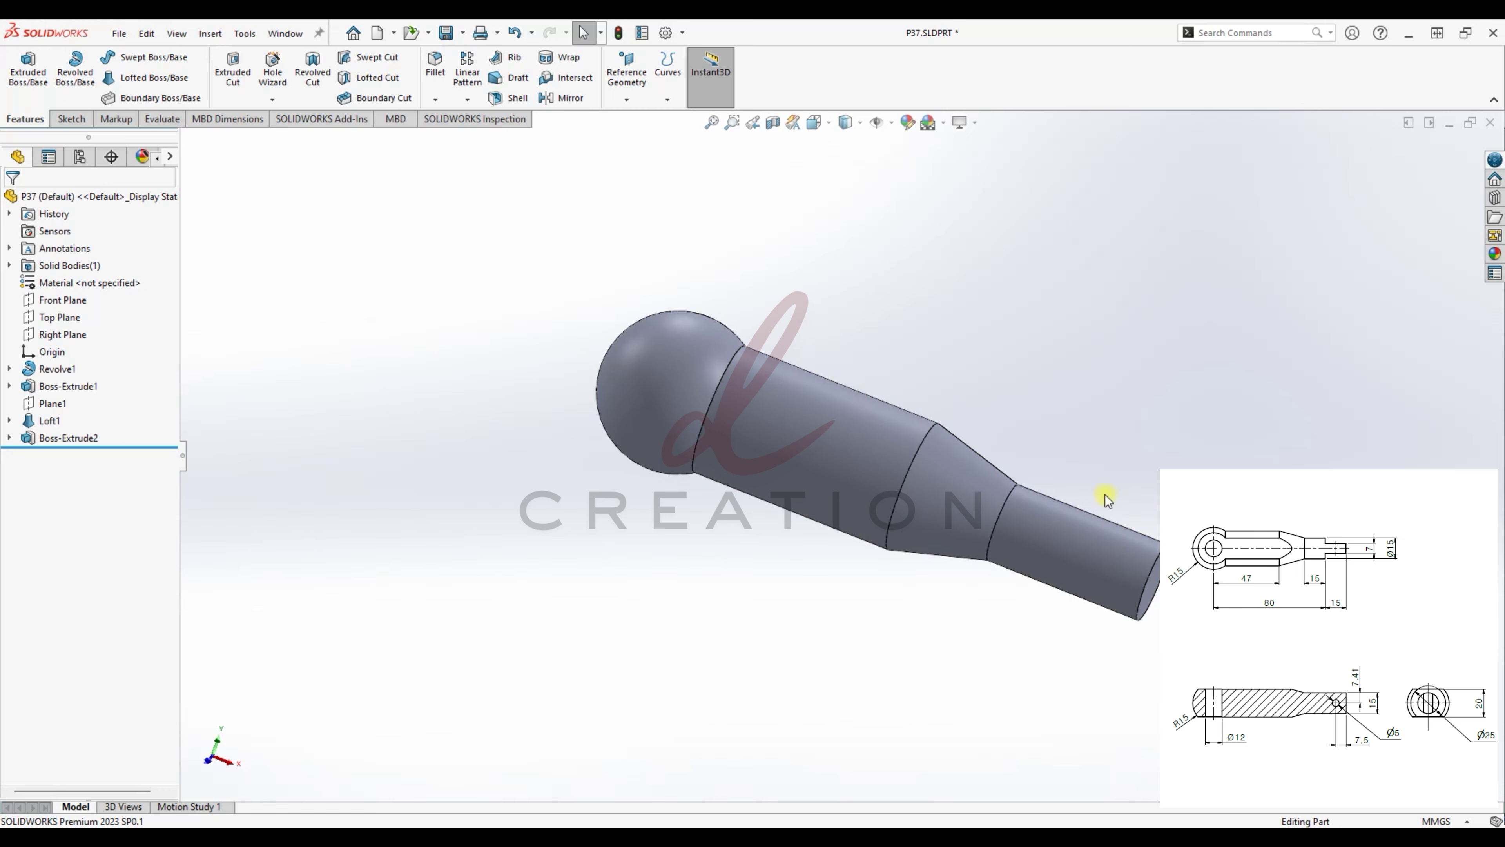
- Check the drawing and sketch a centre rectangle of about 25 by 16.5 mm from the origin on the Right Plane
left_click(888, 830)
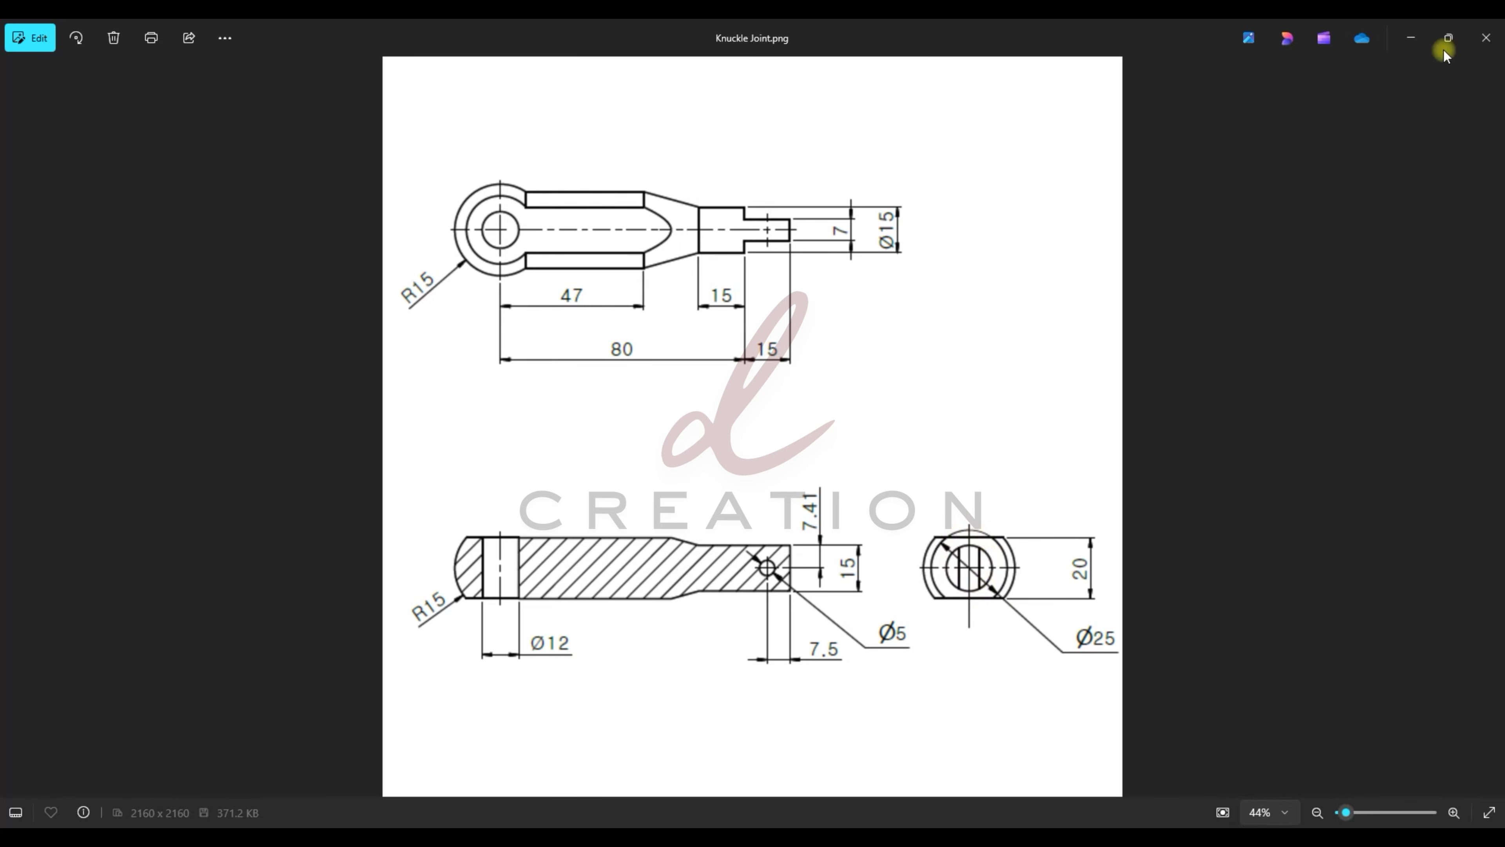
left_click(1411, 36)
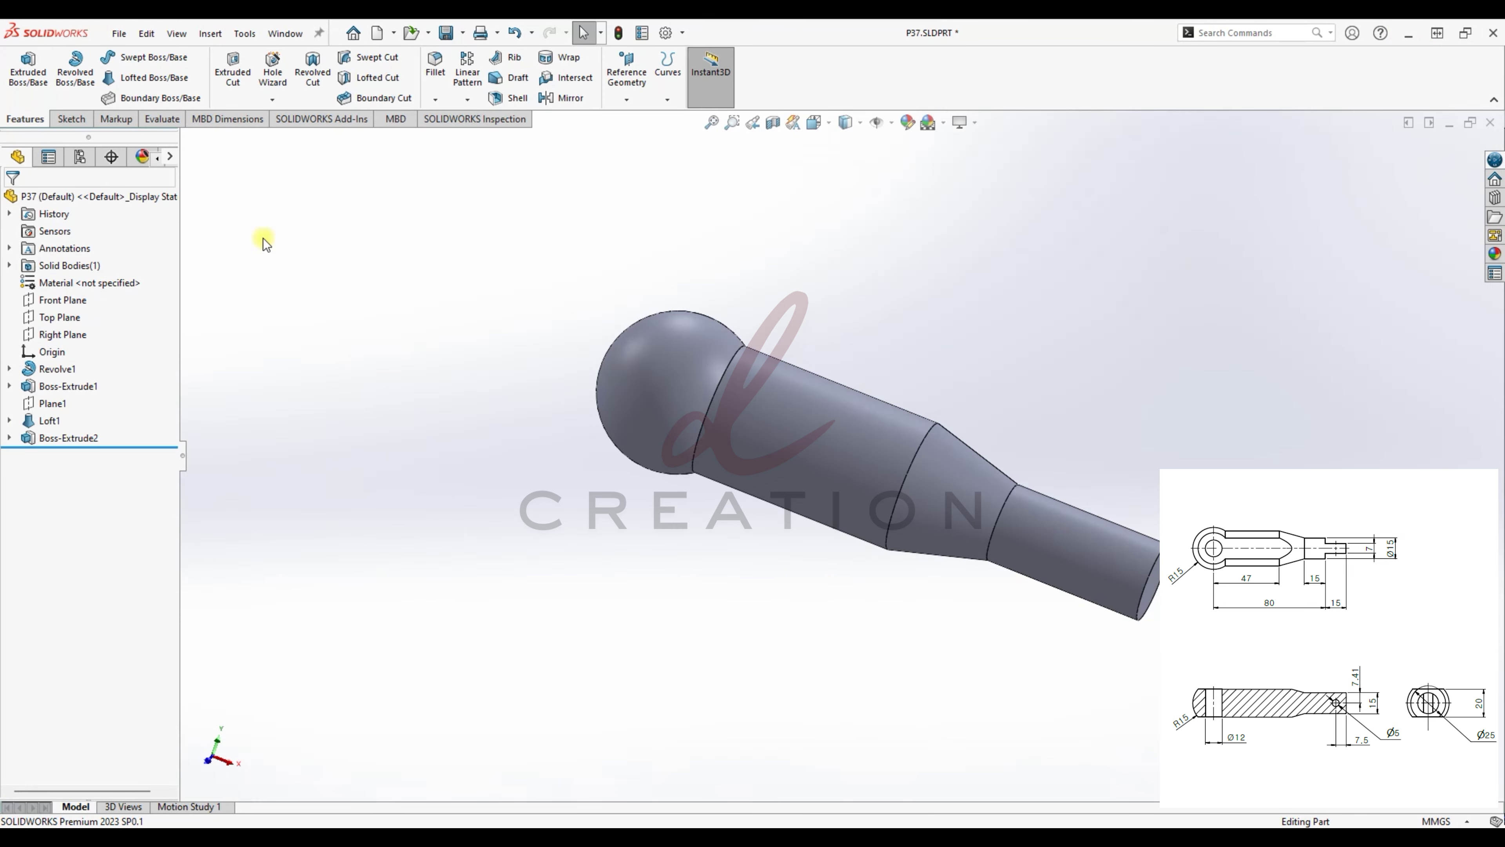
left_click(48, 336)
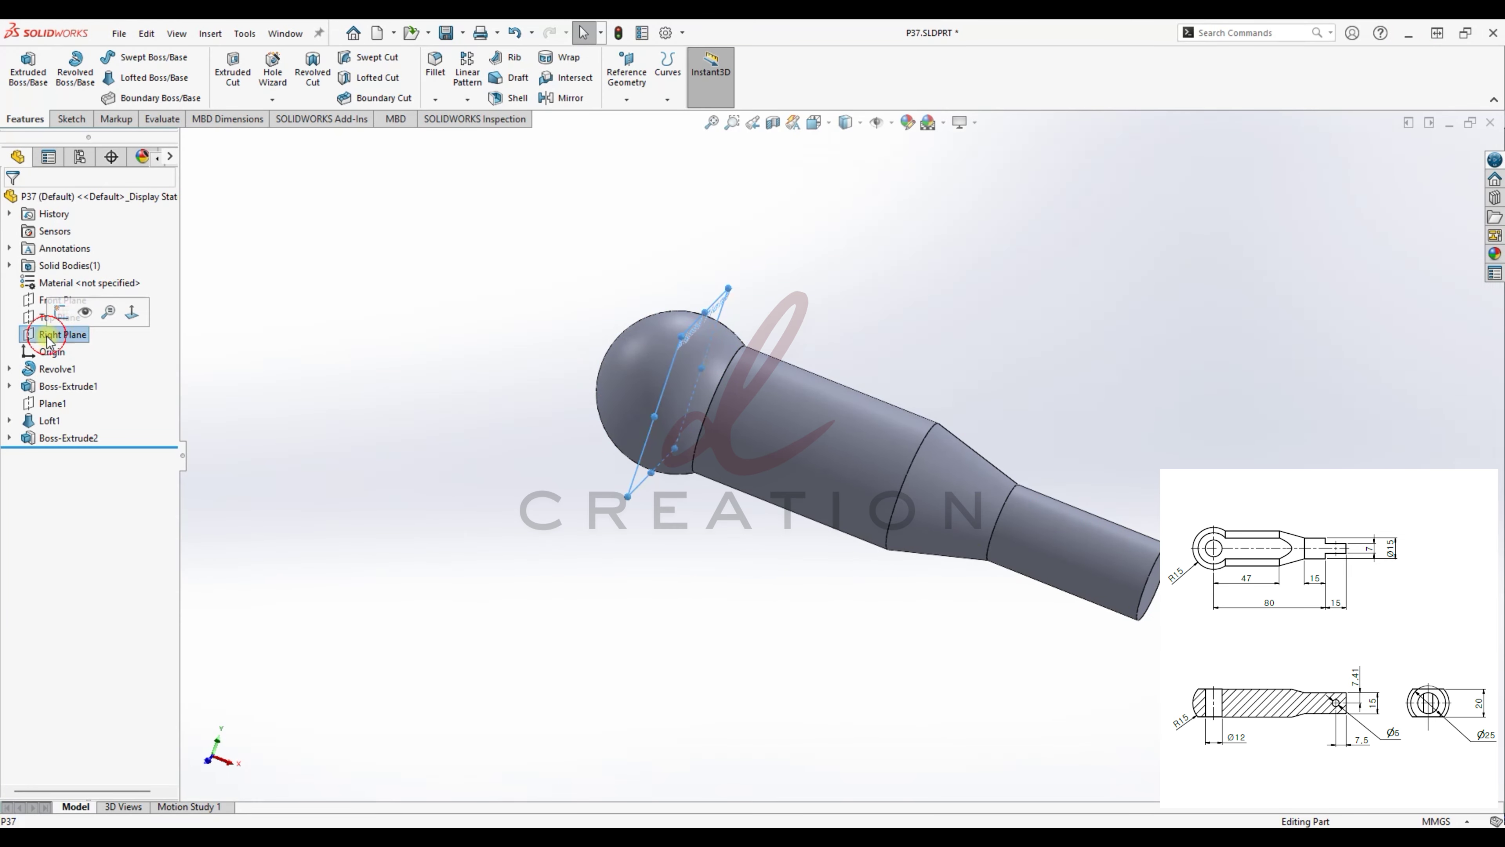
left_click(62, 313)
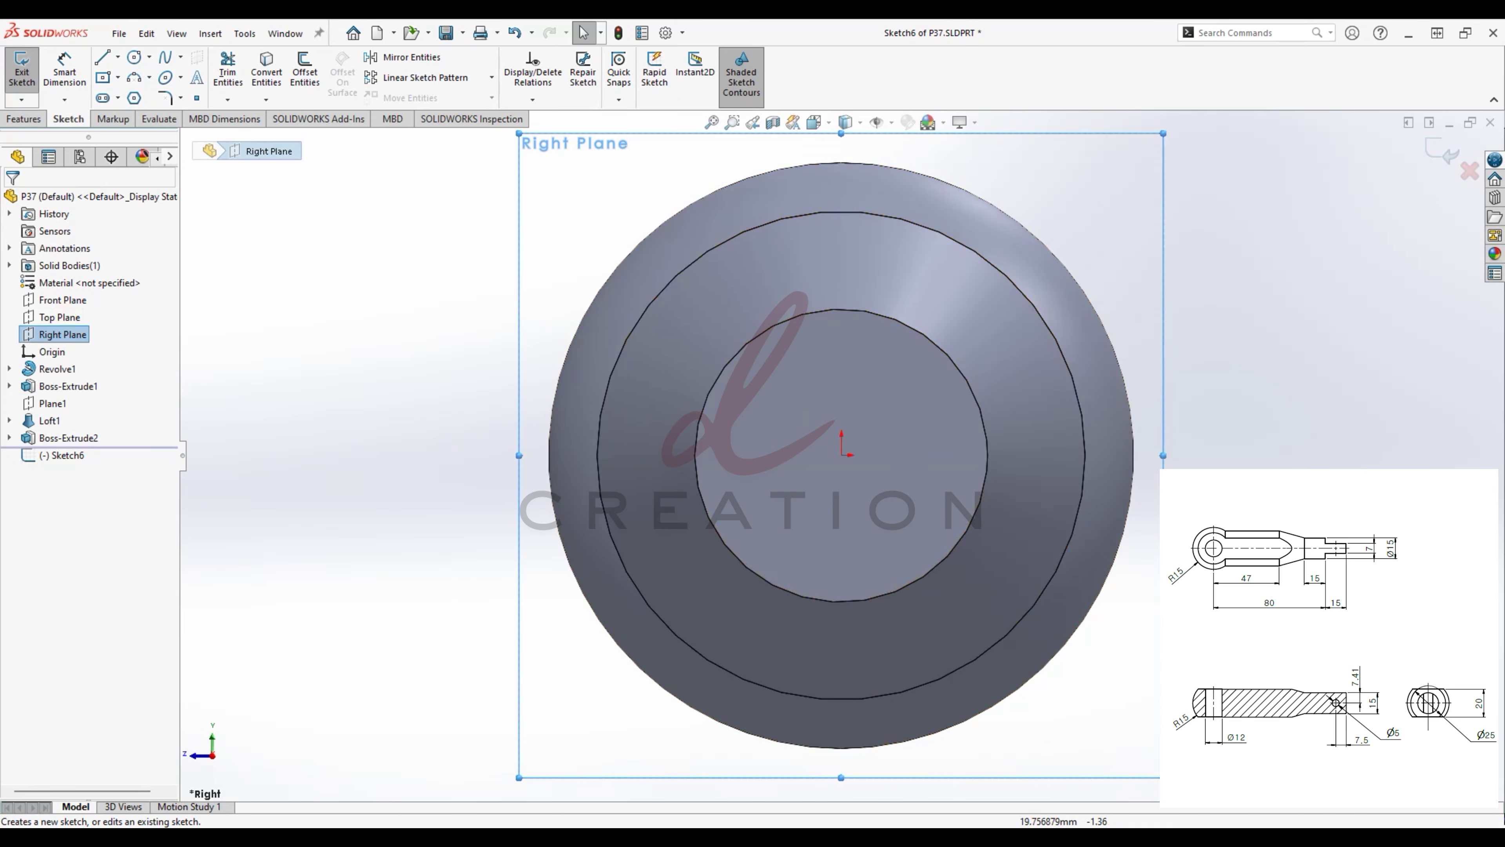
left_click(103, 79)
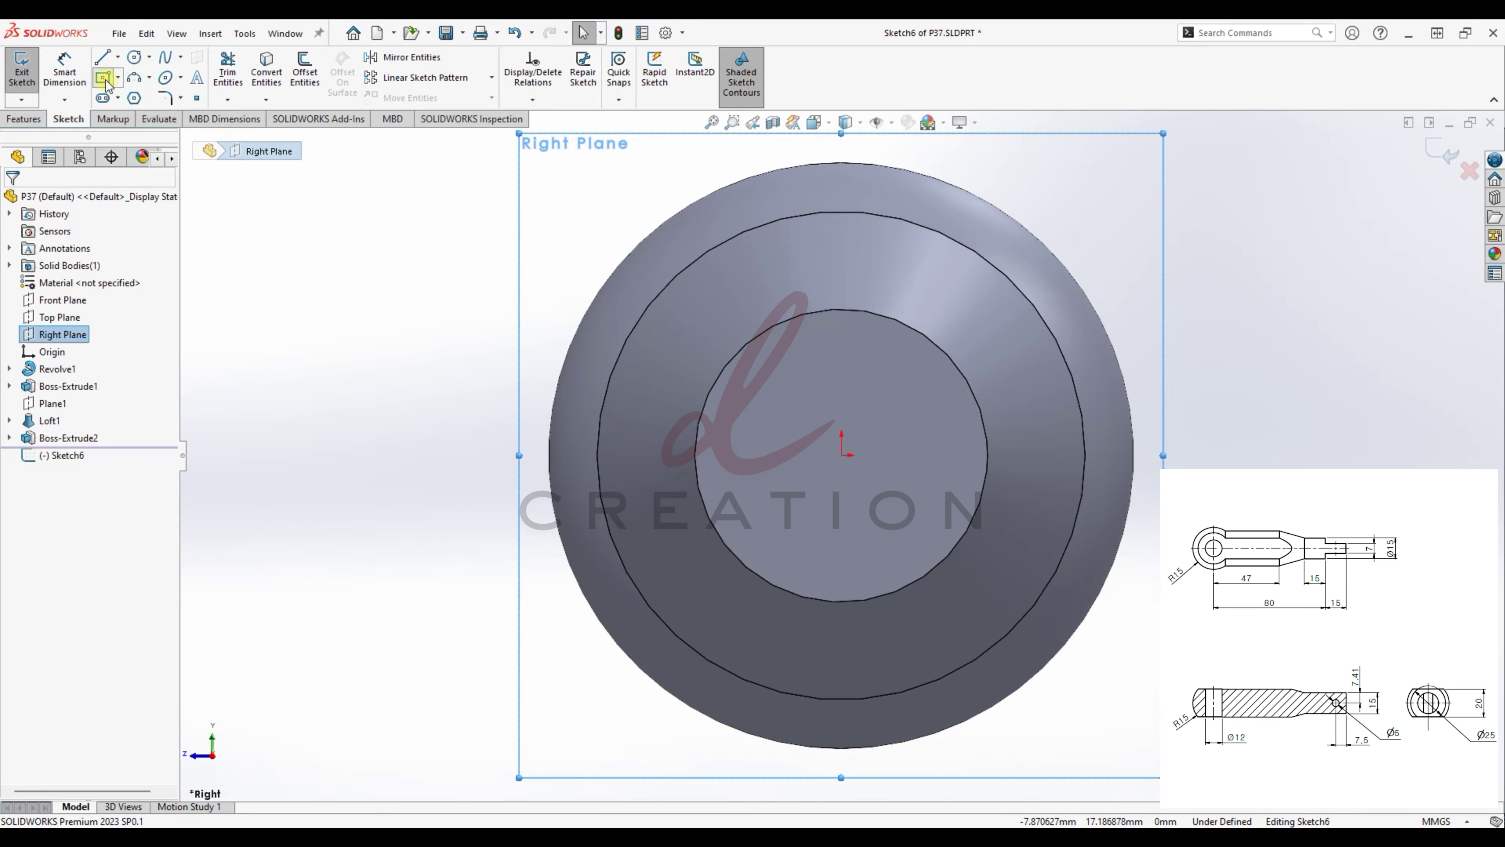
left_click(842, 454)
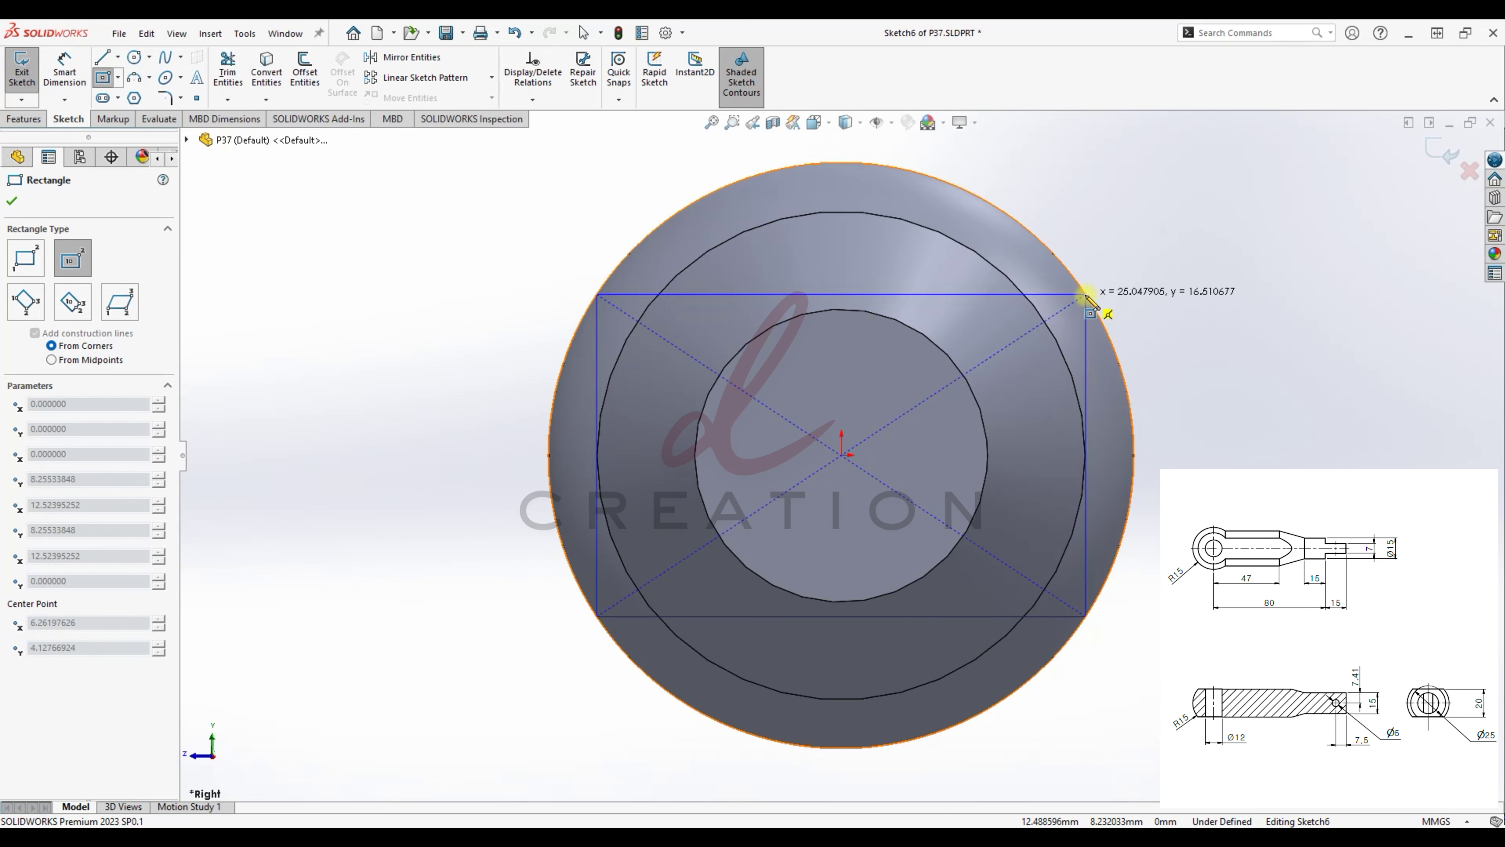
left_click(1086, 295)
key("Escape")
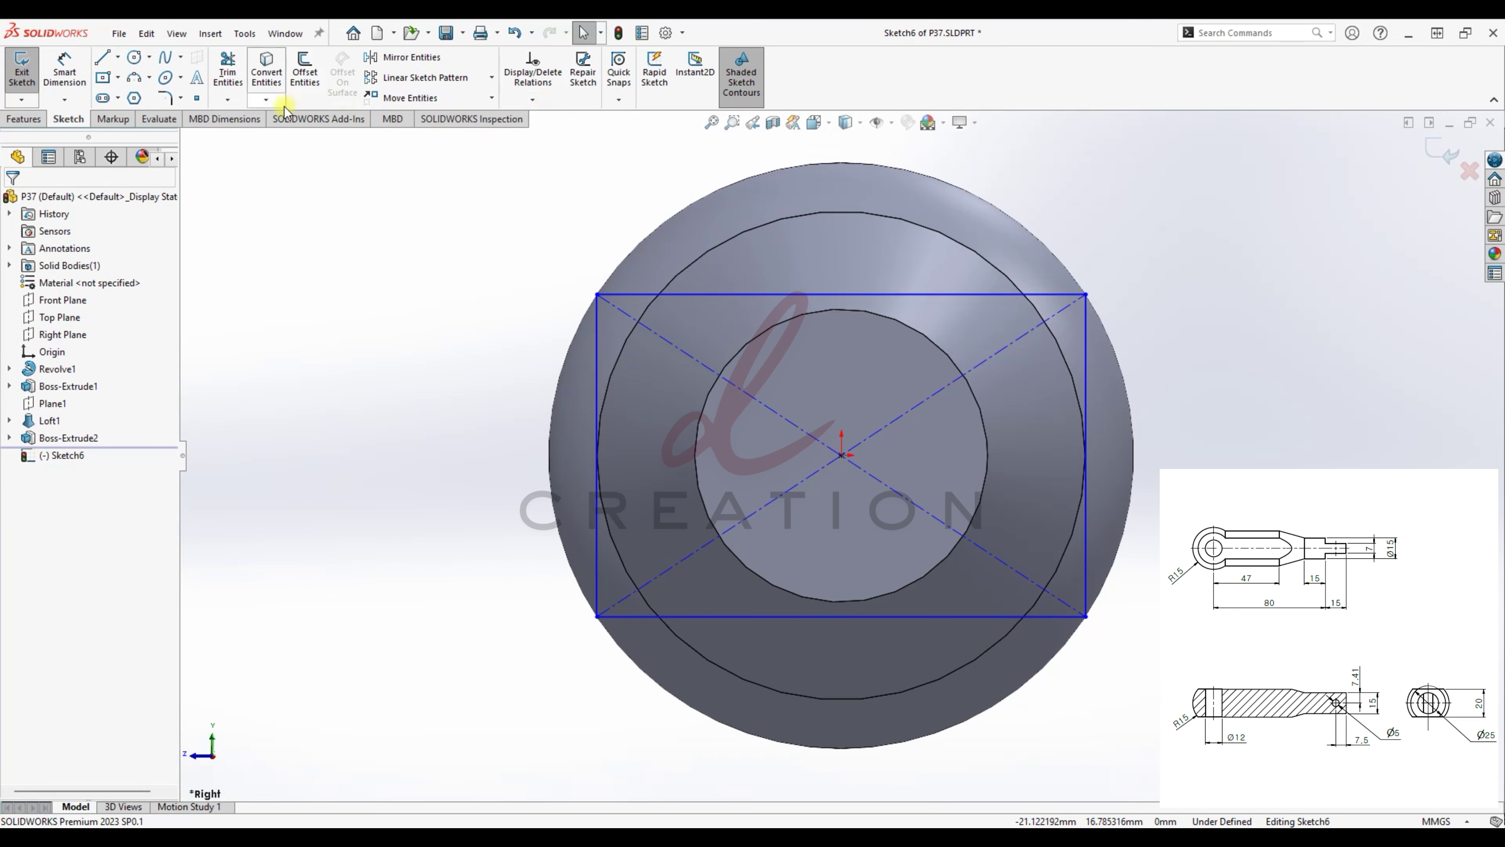
left_click(761, 204)
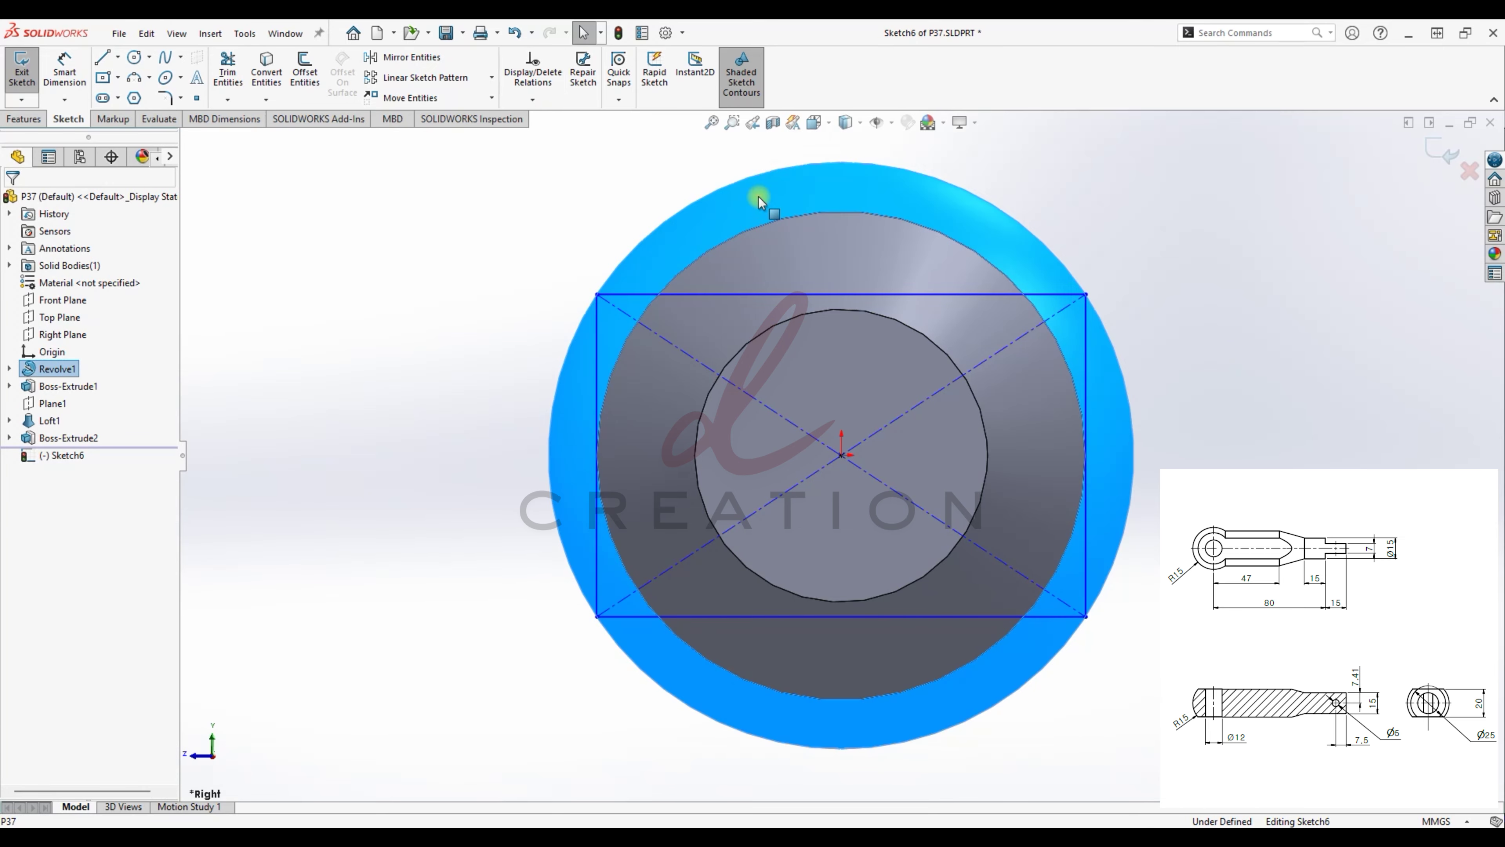
left_click(267, 74)
mouse_move(666, 337)
middle_mouse_down()
mouse_move(688, 376)
mouse_move(583, 332)
middle_mouse_up()
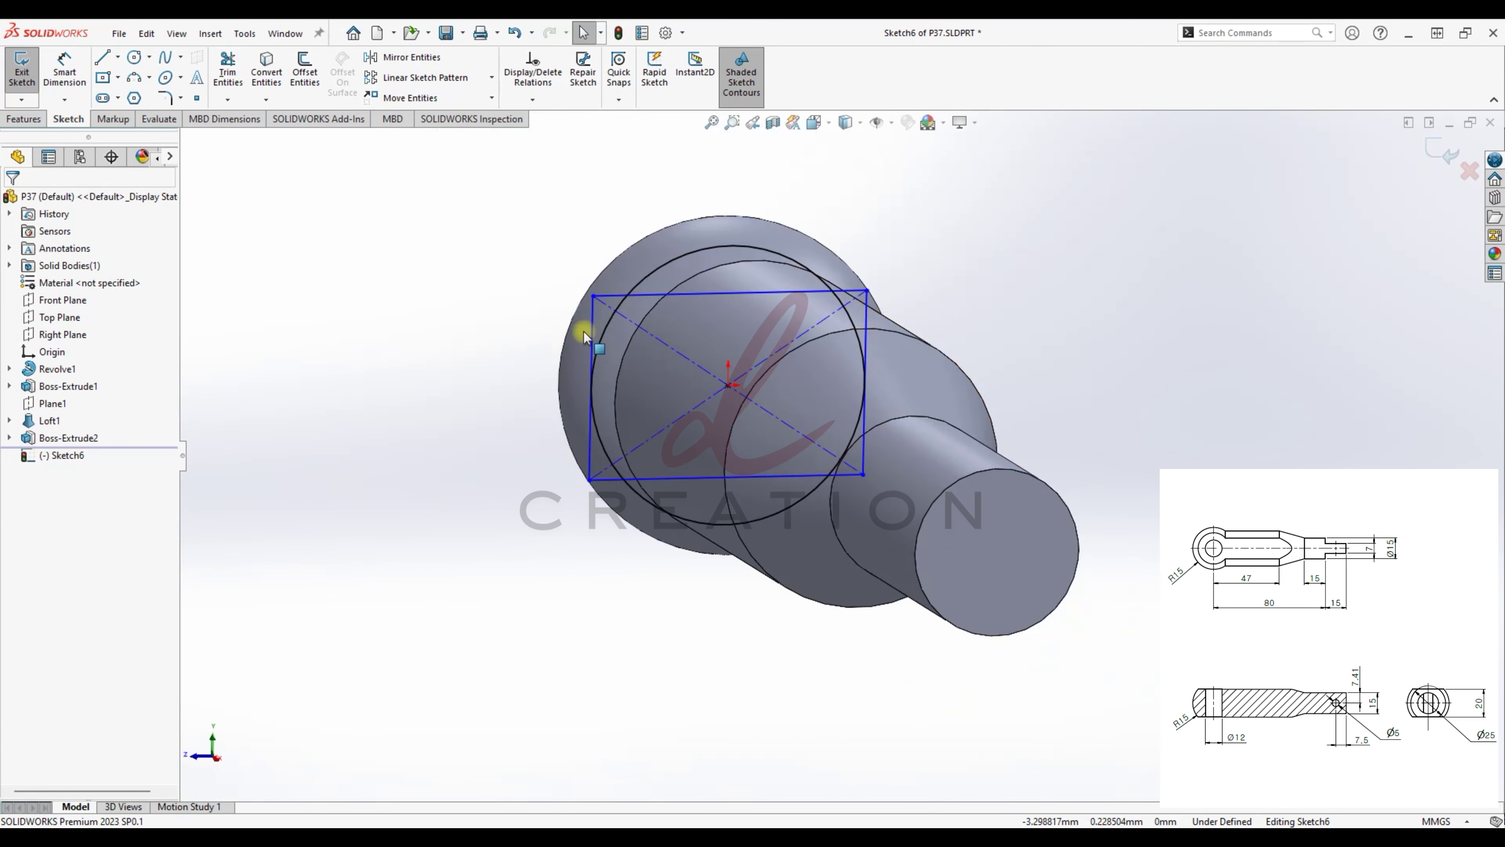
scroll(603, 301, "down", 4)
middle_click_drag(691, 387, 666, 357)
mouse_move(1386, 402)
middle_mouse_down()
mouse_move(1435, 465)
mouse_move(1290, 276)
middle_mouse_up()
left_click(1169, 283)
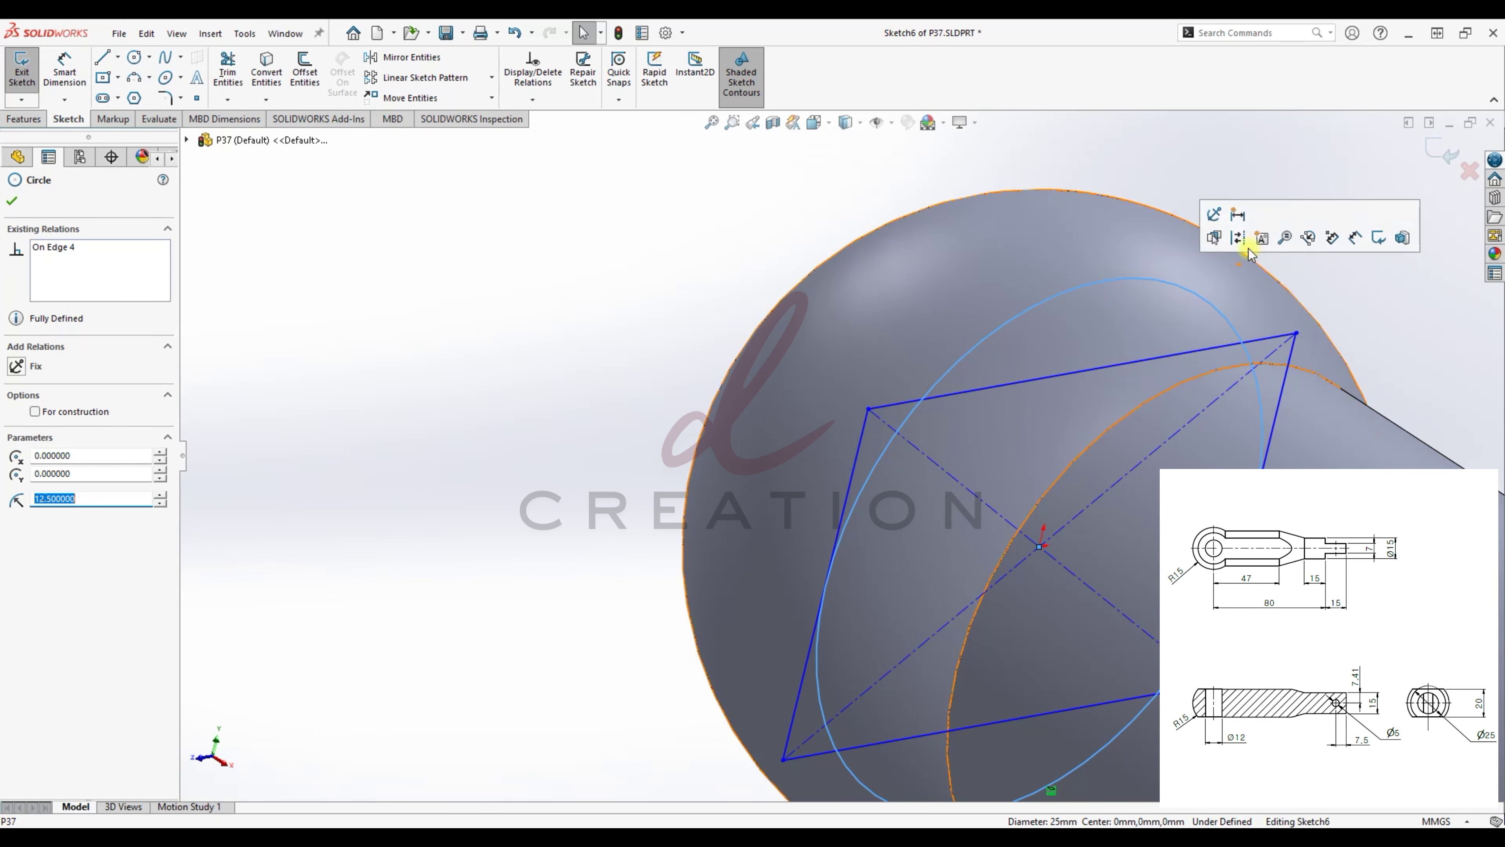
key("Delete")
scroll(1183, 322, "up", 3)
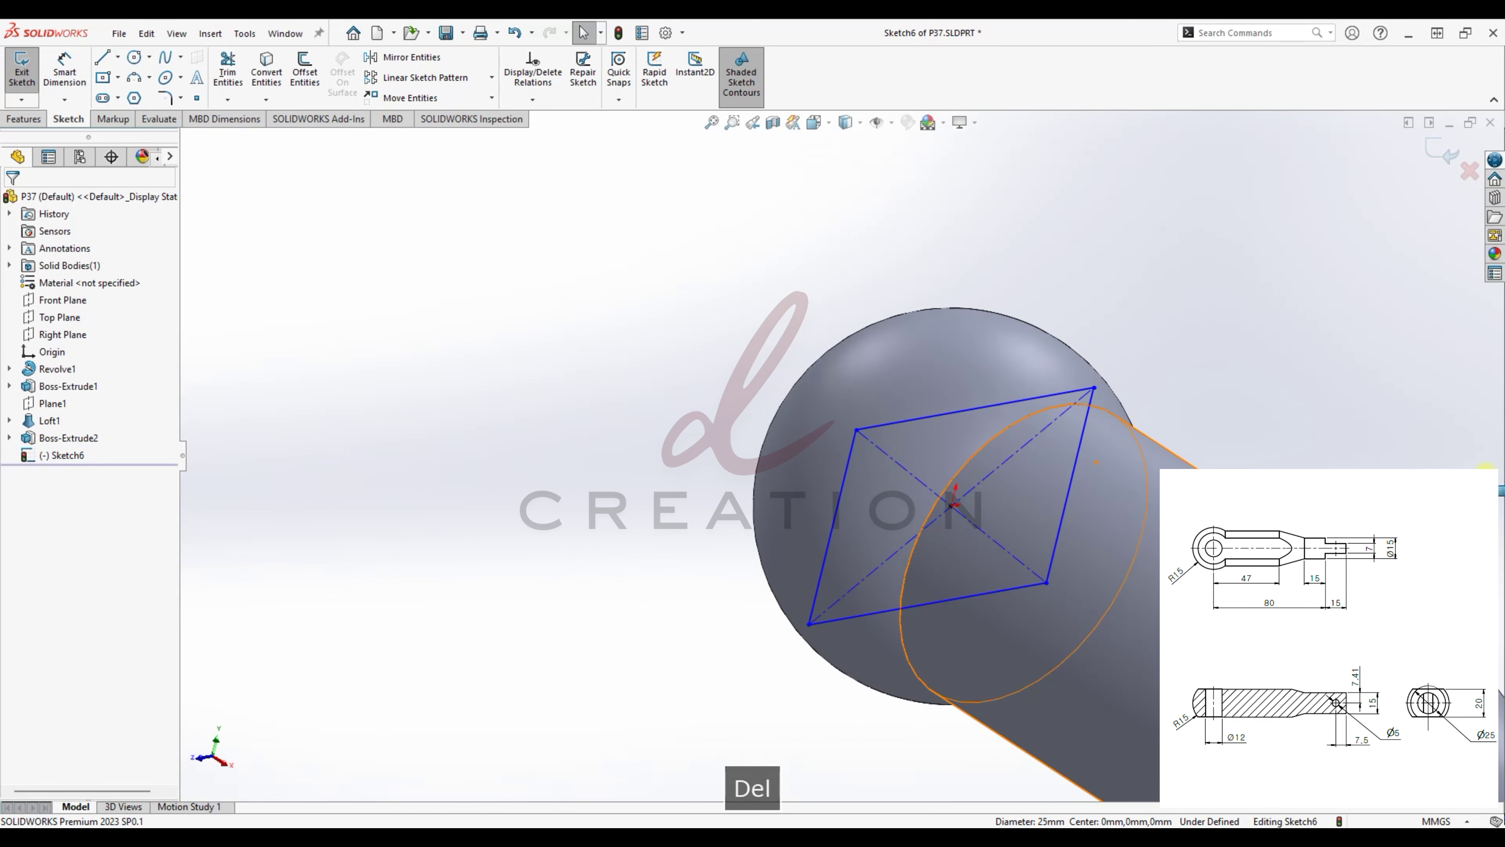
- Sketch a circle of 15 mm radius from the origin along the head's outline and attach the rectangle's corner to it
key("ctrl+4")
left_click(817, 122)
left_click(900, 201)
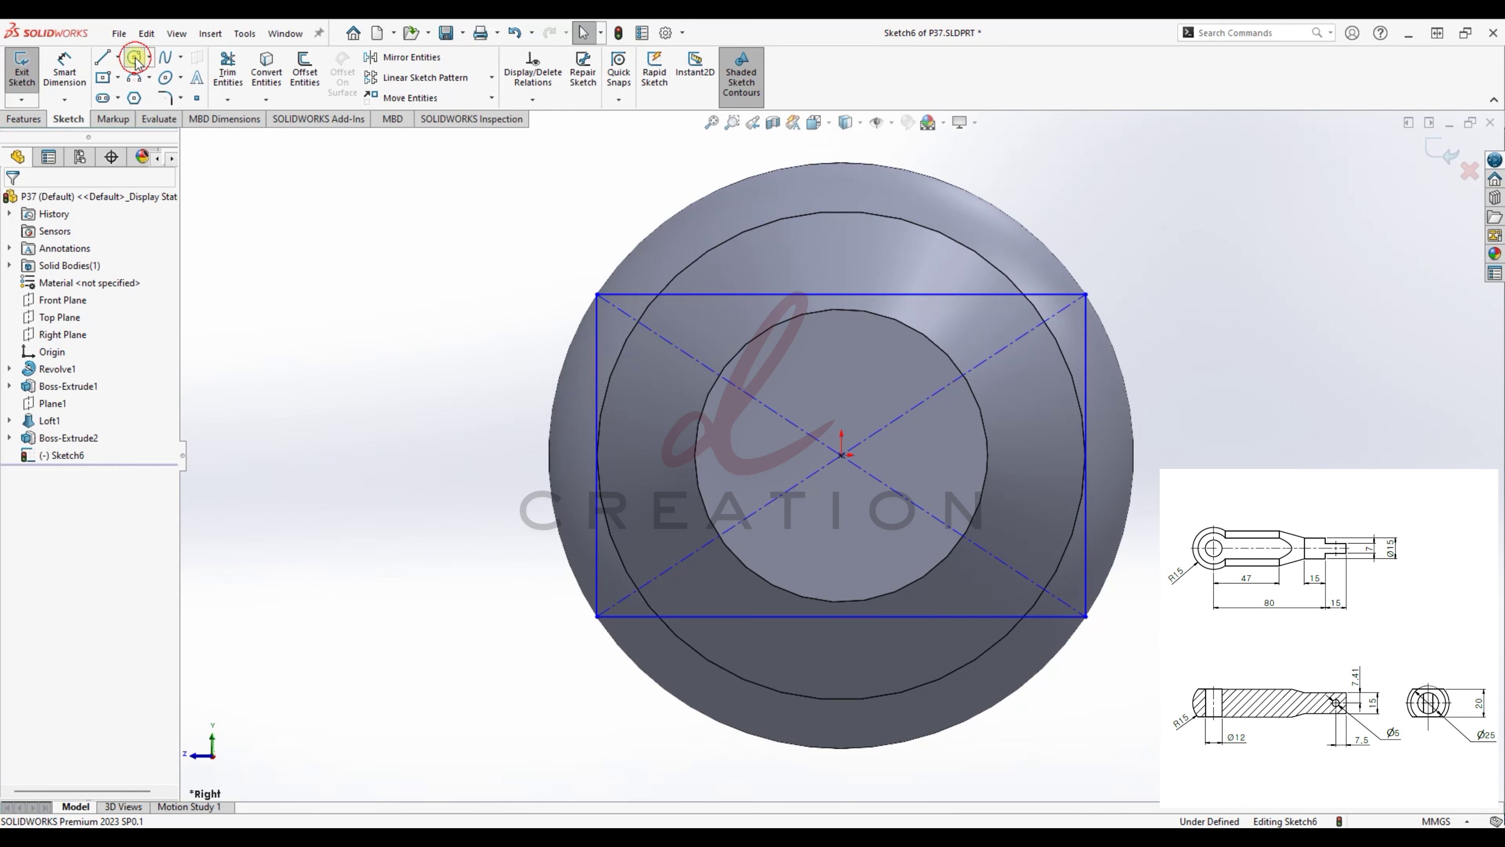
left_click(136, 58)
left_click(842, 455)
left_click(874, 167)
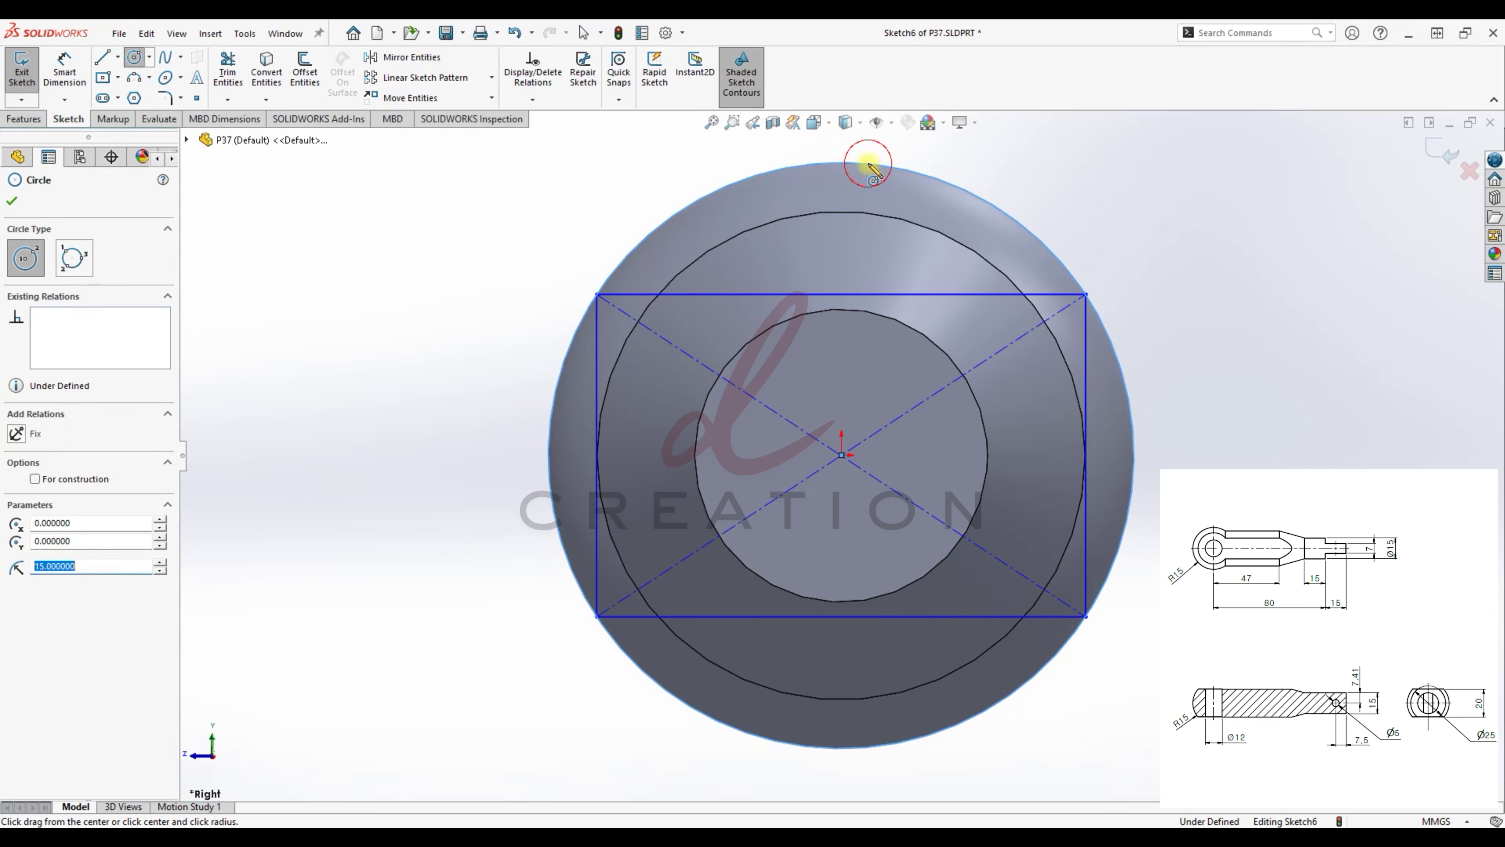
key("Escape")
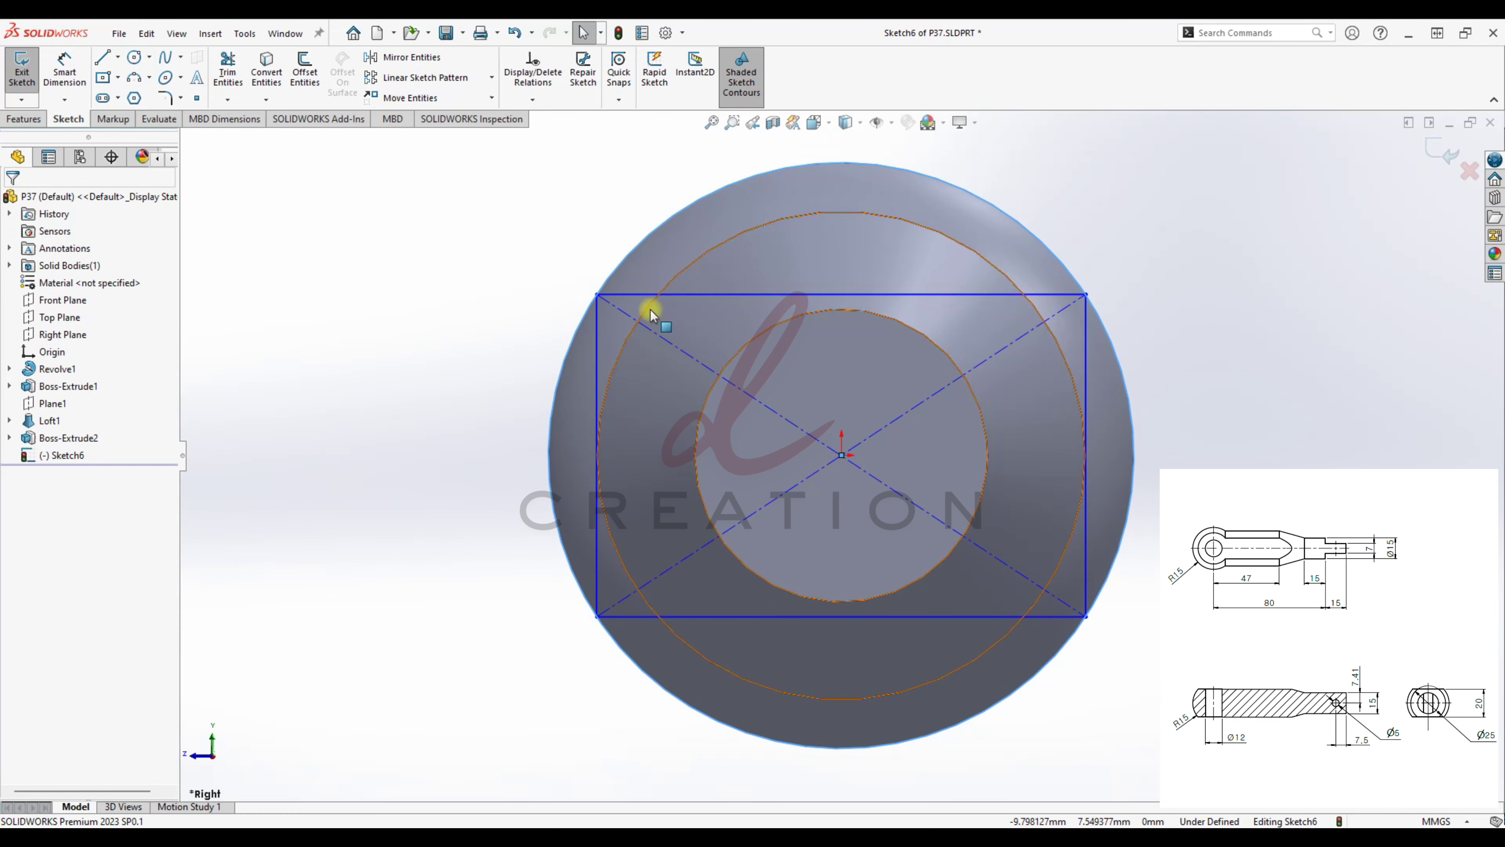
left_click_drag(1085, 294, 1084, 291)
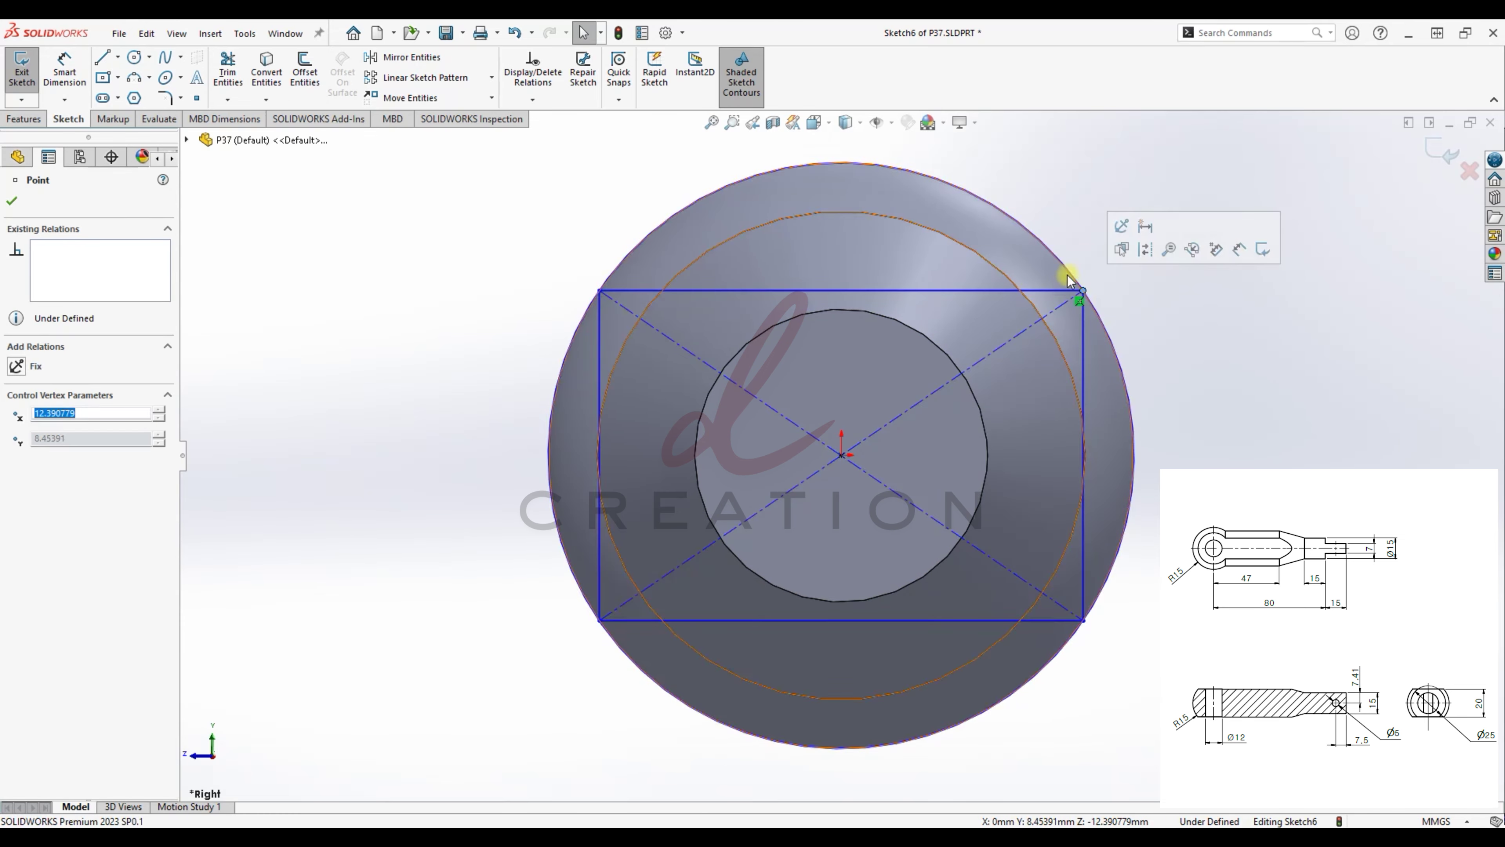
left_click(1261, 432)
- Dimension the rectangle's height as 20 mm and the circle's diameter as 30 mm
left_click(65, 57)
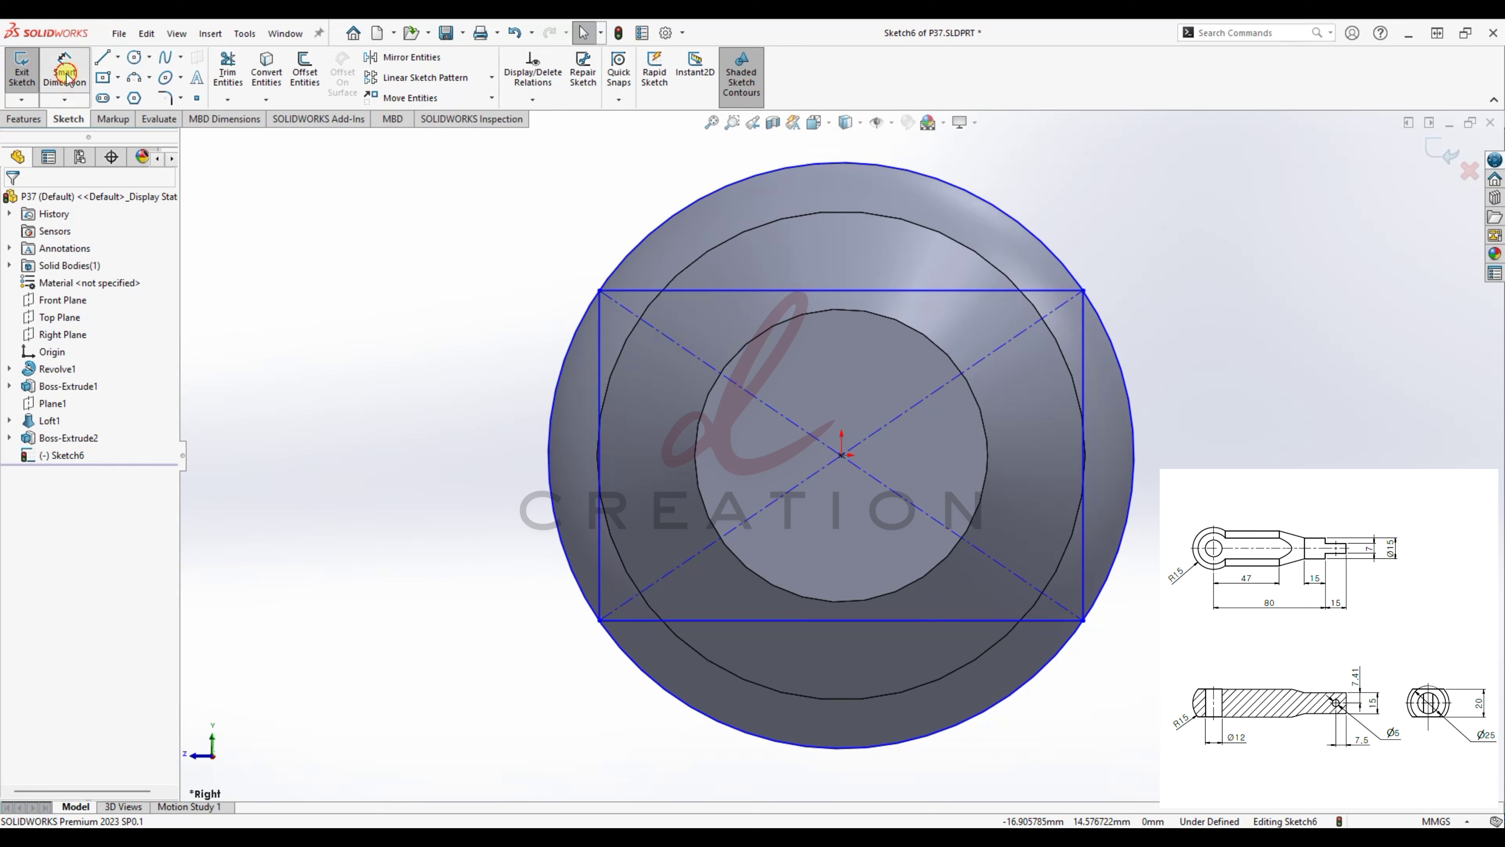
left_click(1084, 400)
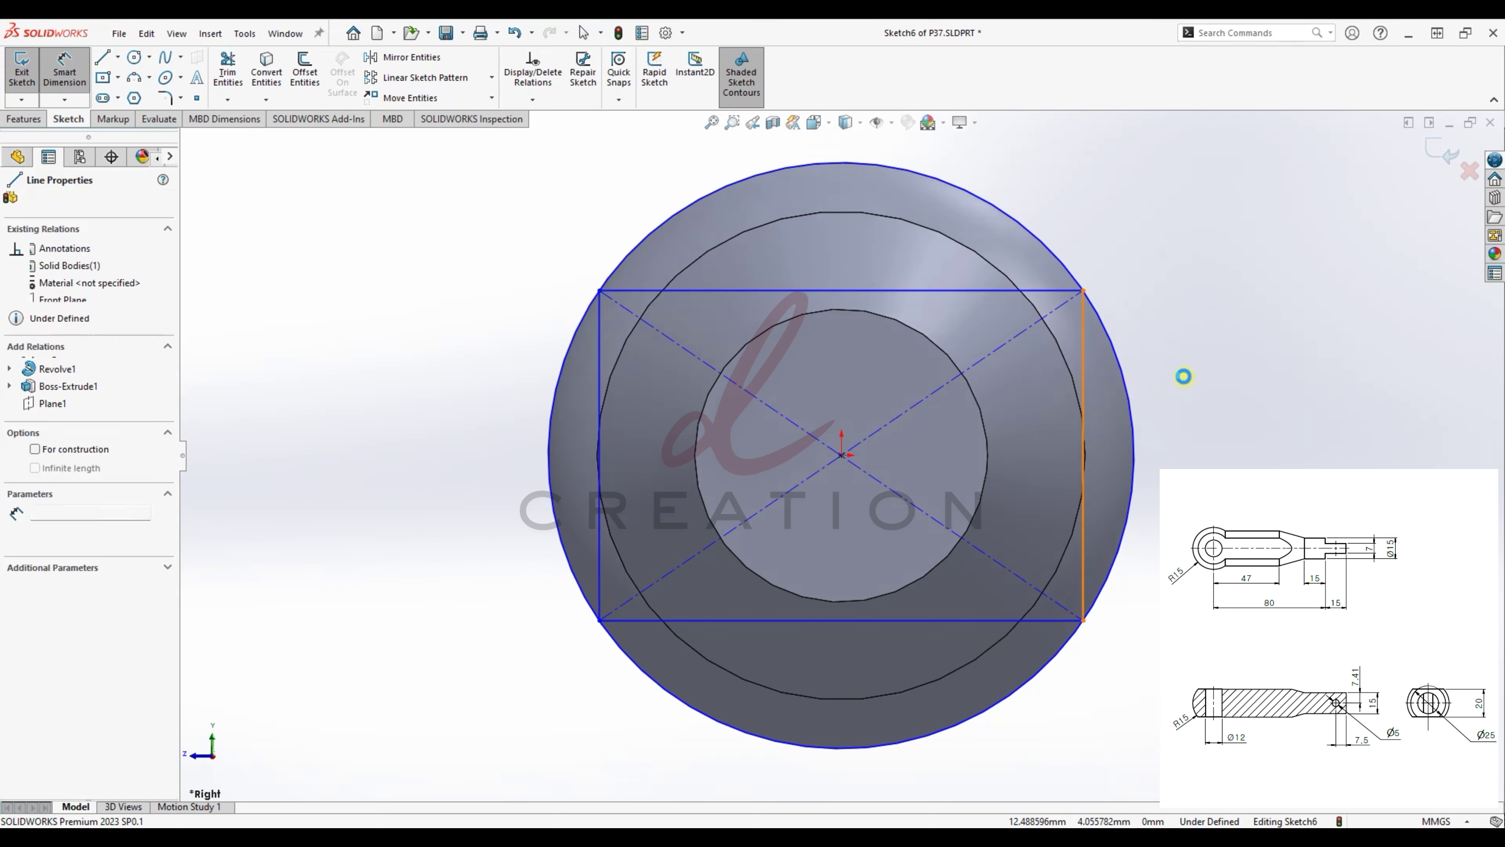
left_click(1220, 394)
type("20")
key("Return")
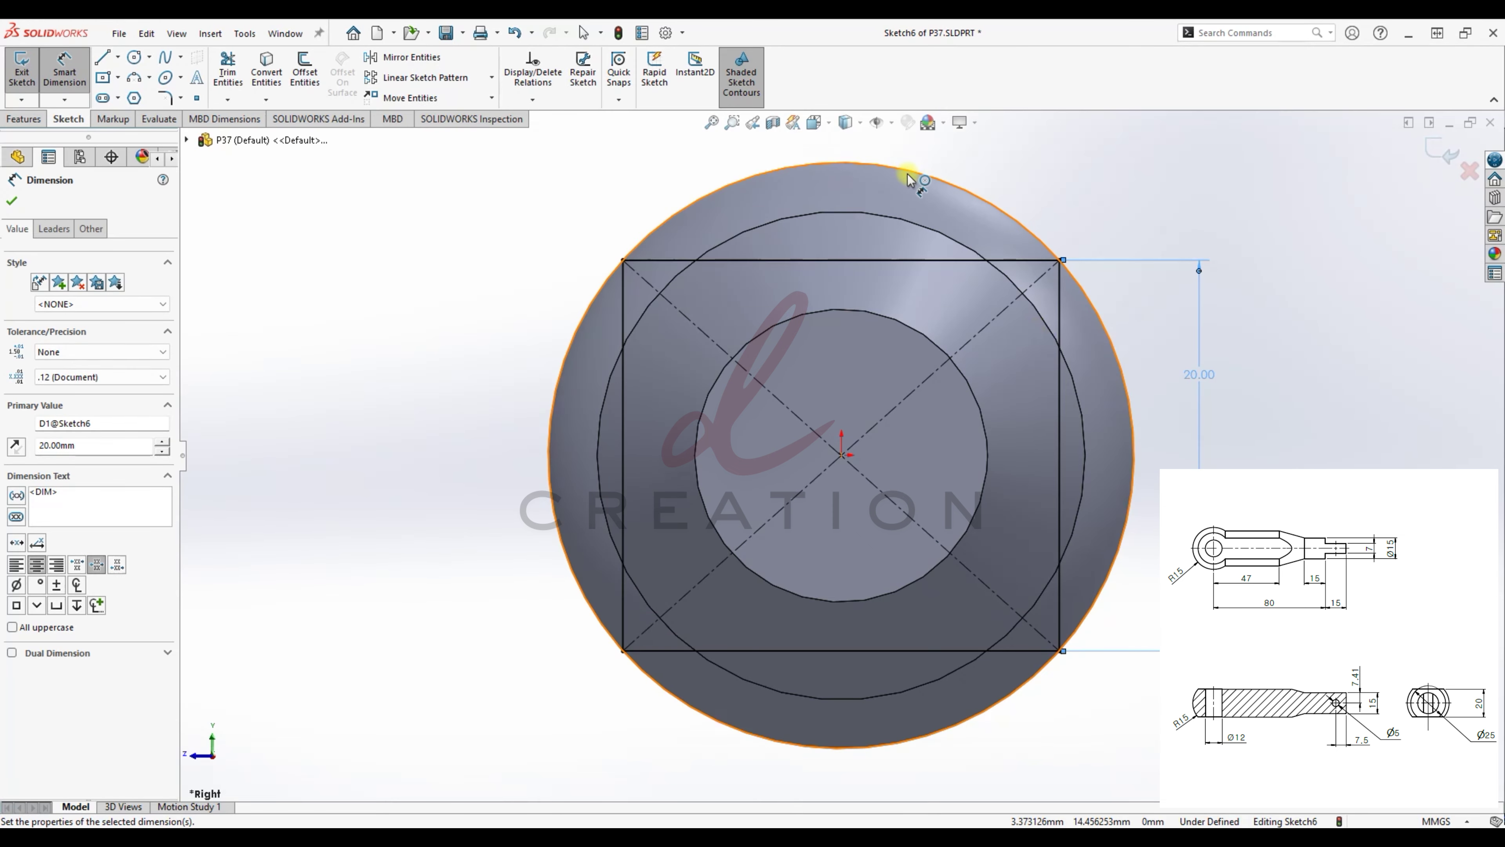
left_click(907, 172)
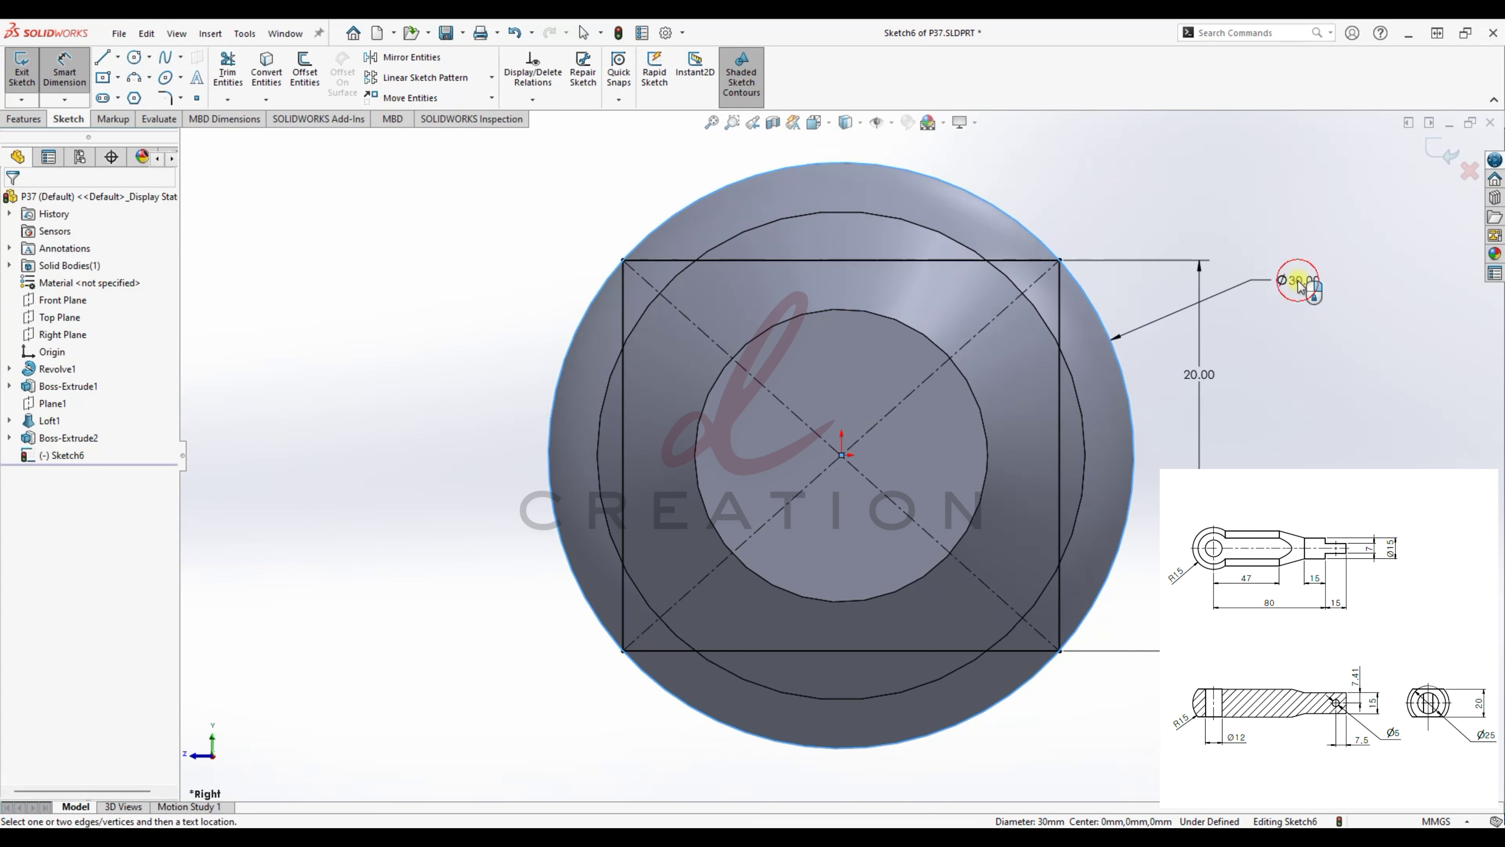
left_click(1297, 281)
key("Return")
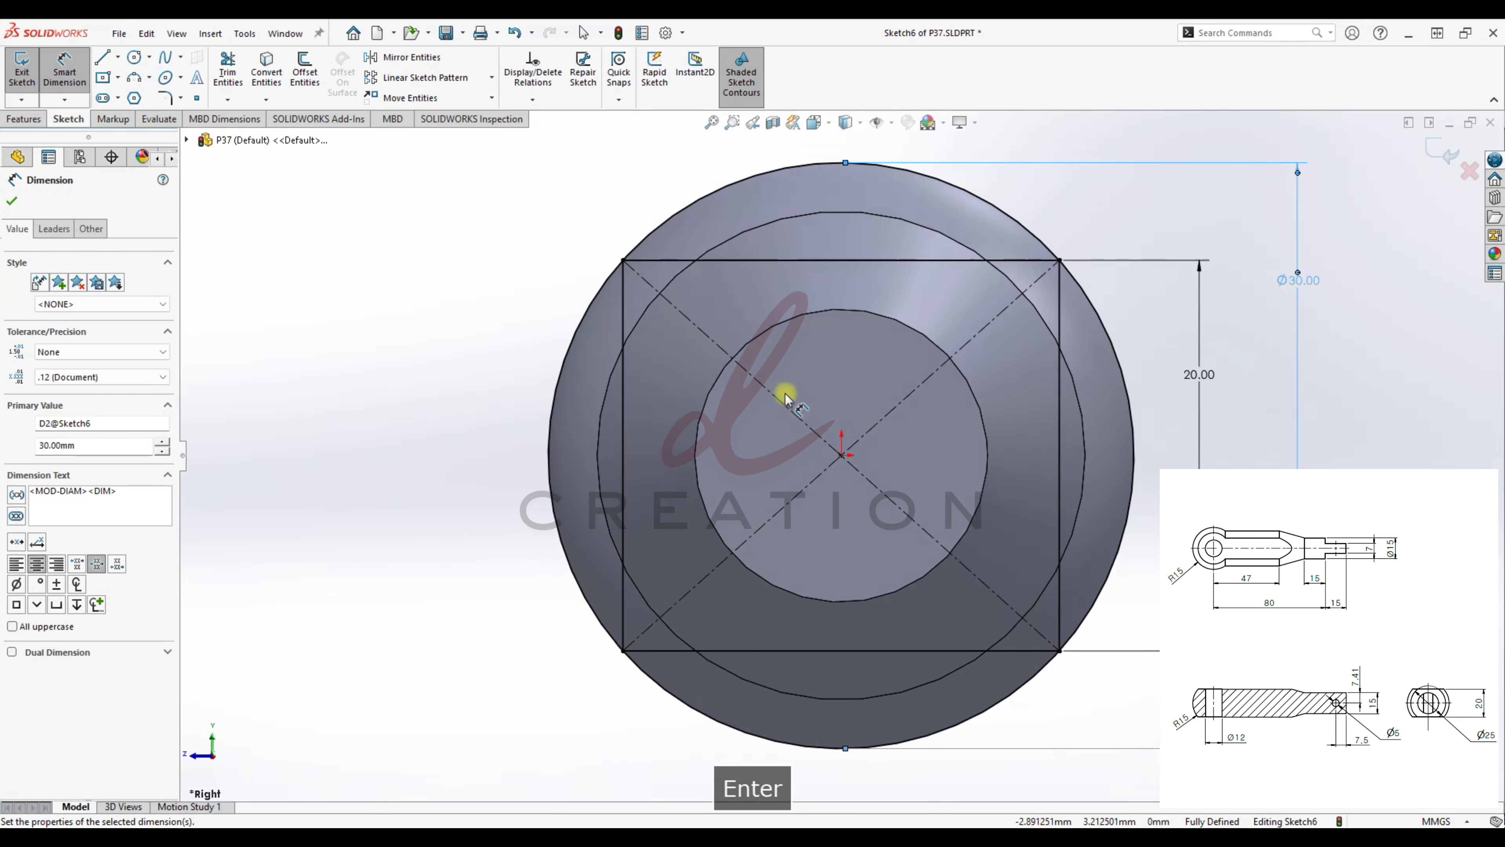
key("Escape")
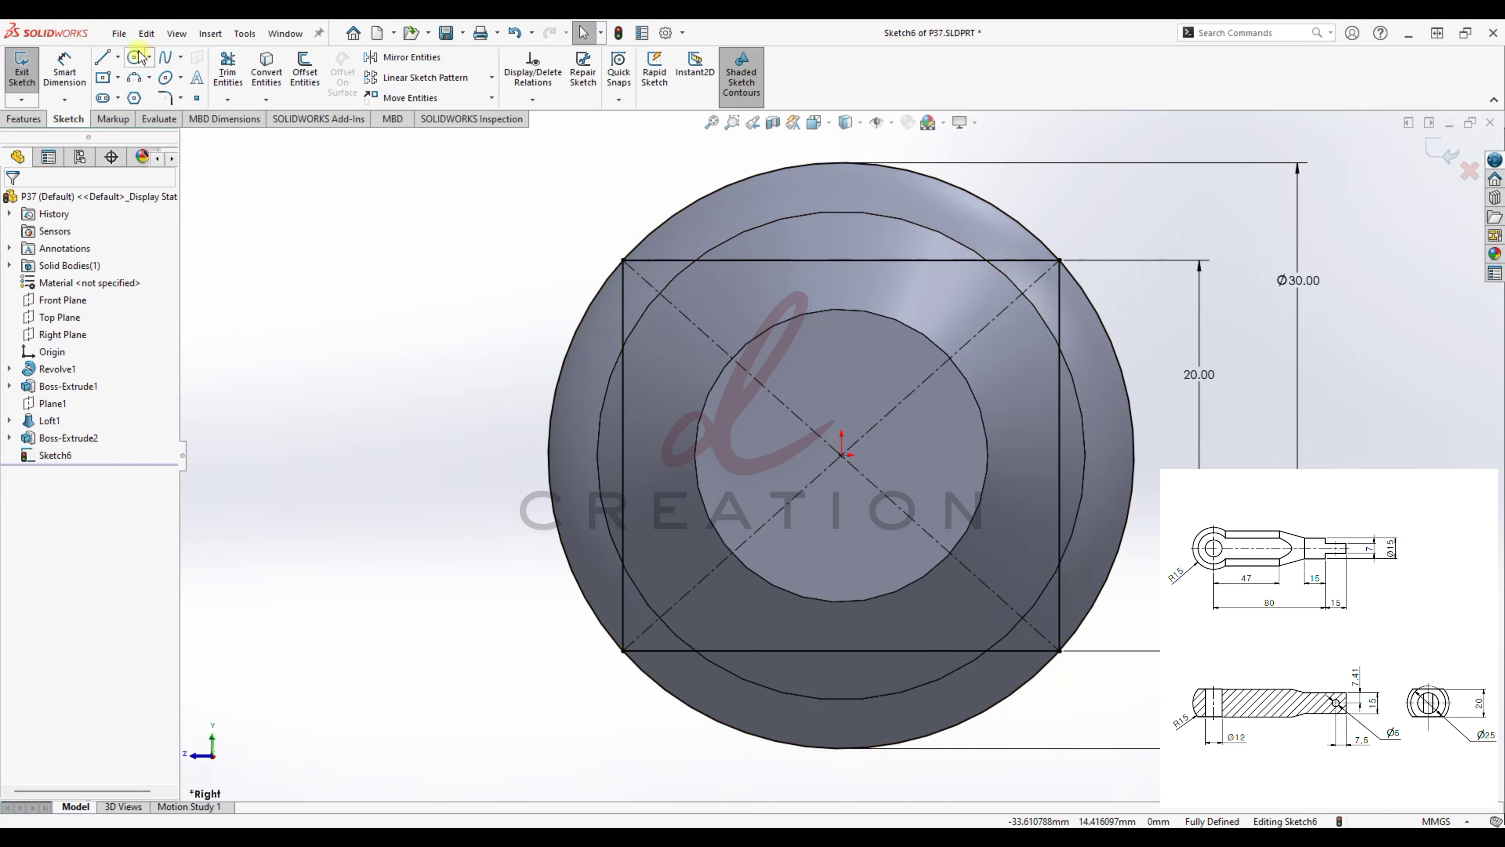
- Trim away the rectangle's vertical sides and the circle's side arcs, and delete the conflicting dimensions
left_click(229, 66)
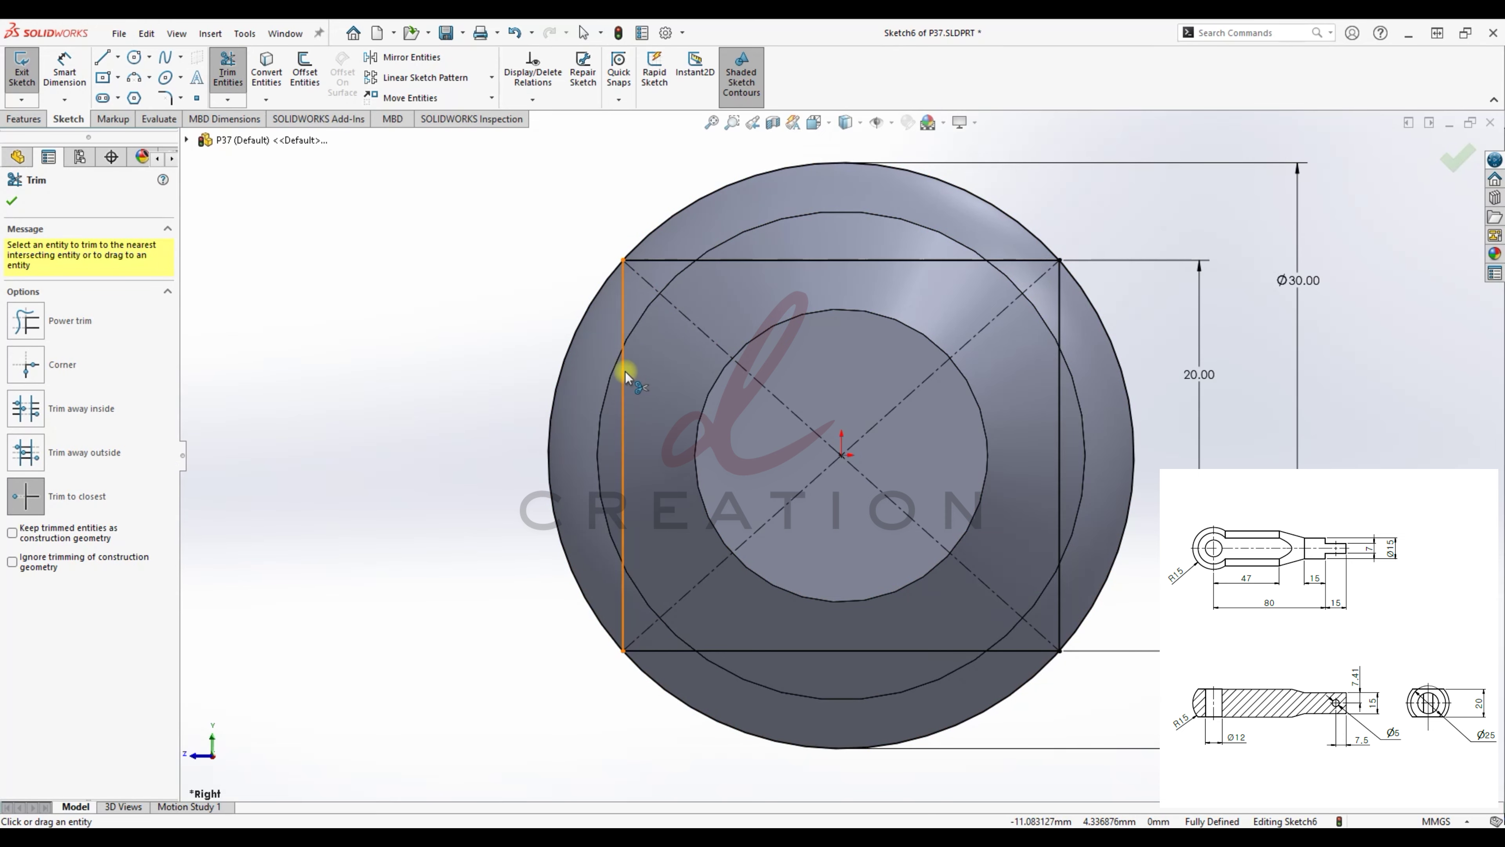
left_click(581, 320)
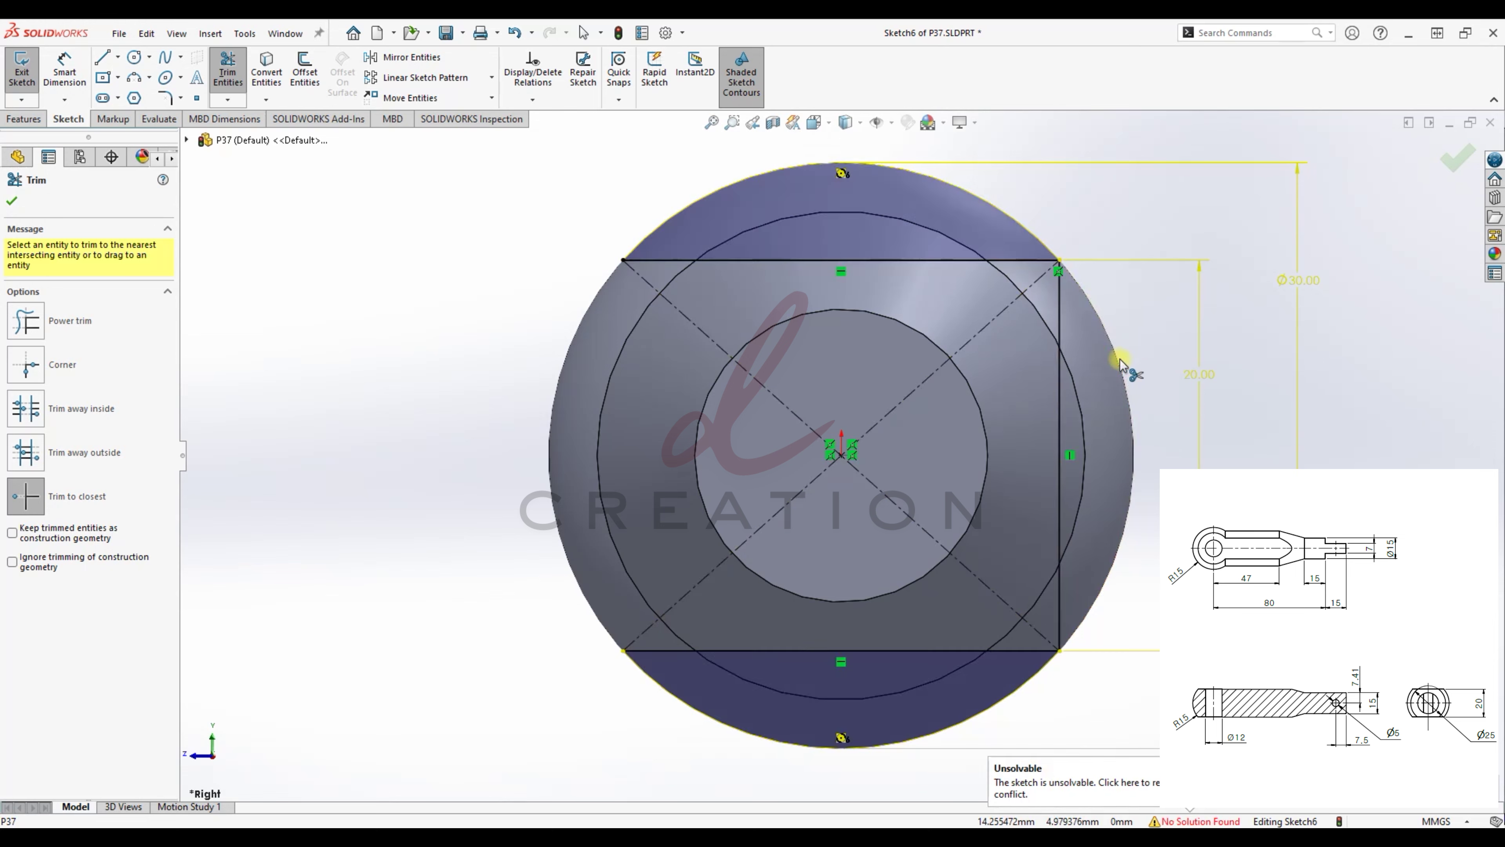
left_click(1063, 371)
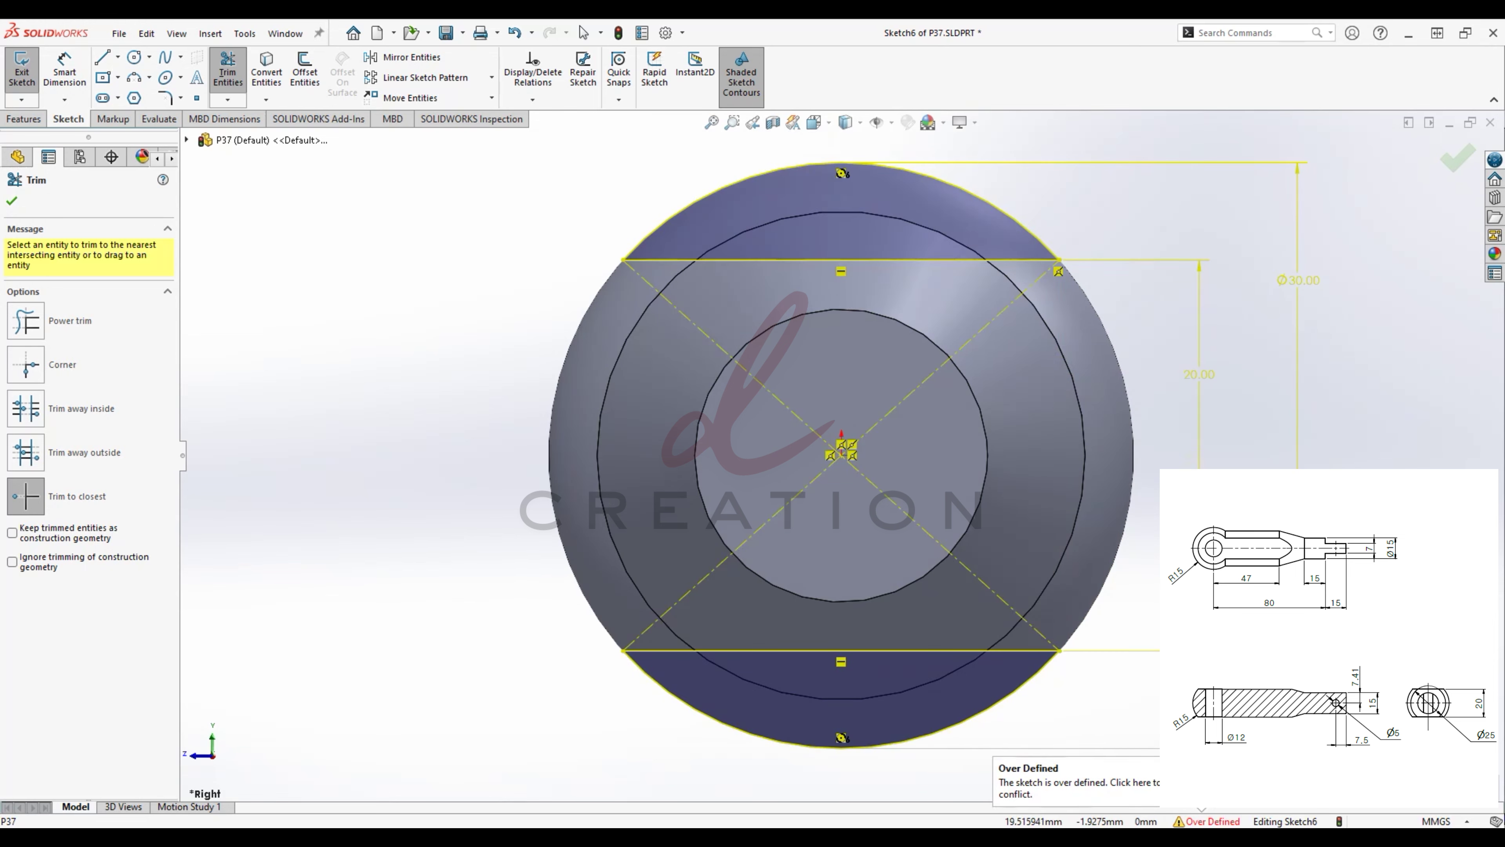
key("Escape")
left_click(1206, 377)
key("Delete")
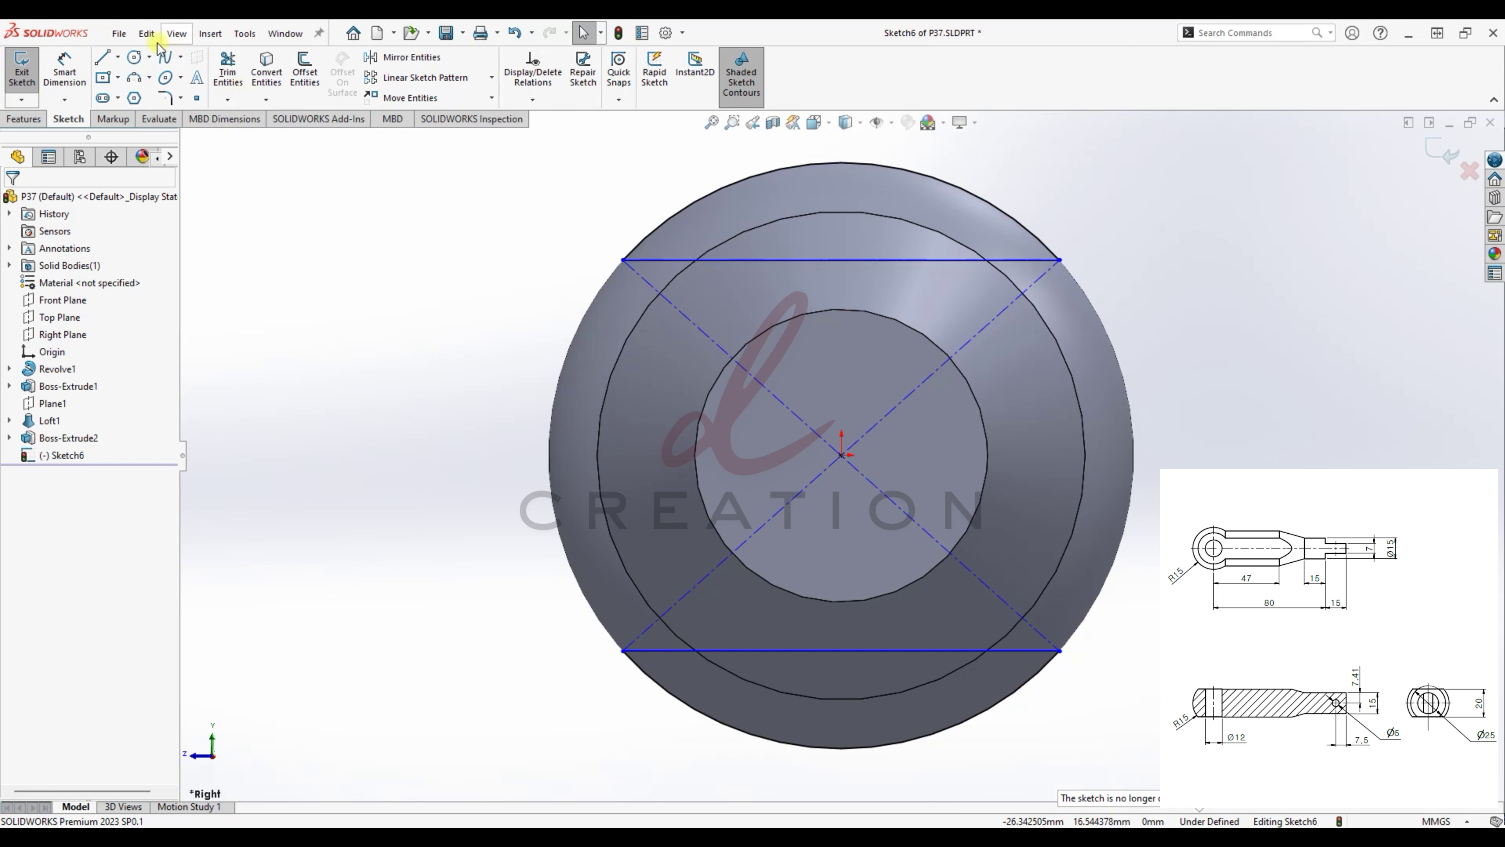
- Dimension the distance between the sketch's two horizontal lines as 20 mm
left_click(901, 260)
left_click(856, 650)
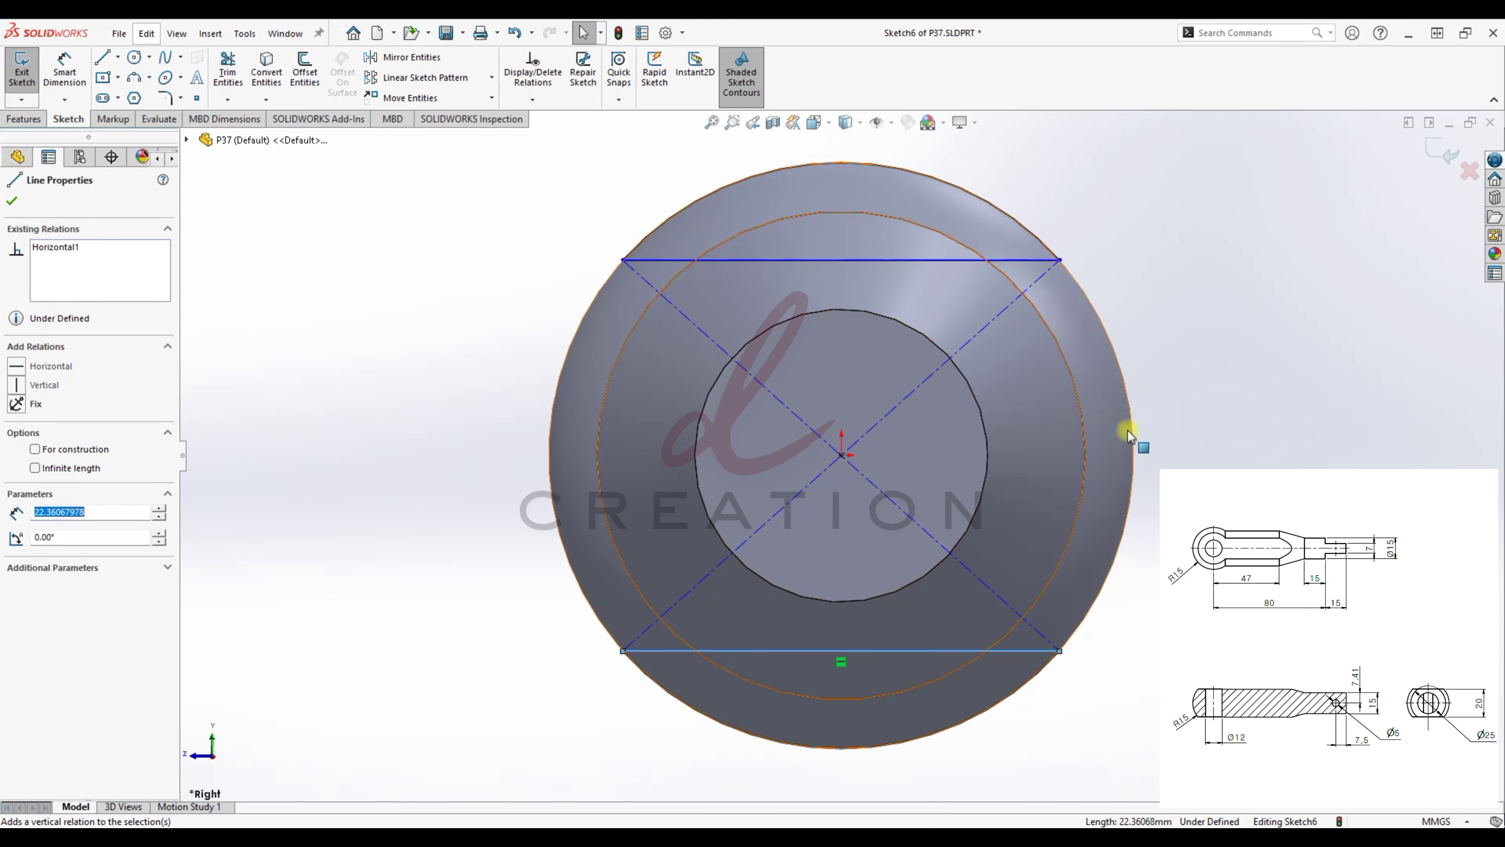
left_click(64, 71)
left_click(867, 259)
left_click(816, 651)
left_click(1262, 454)
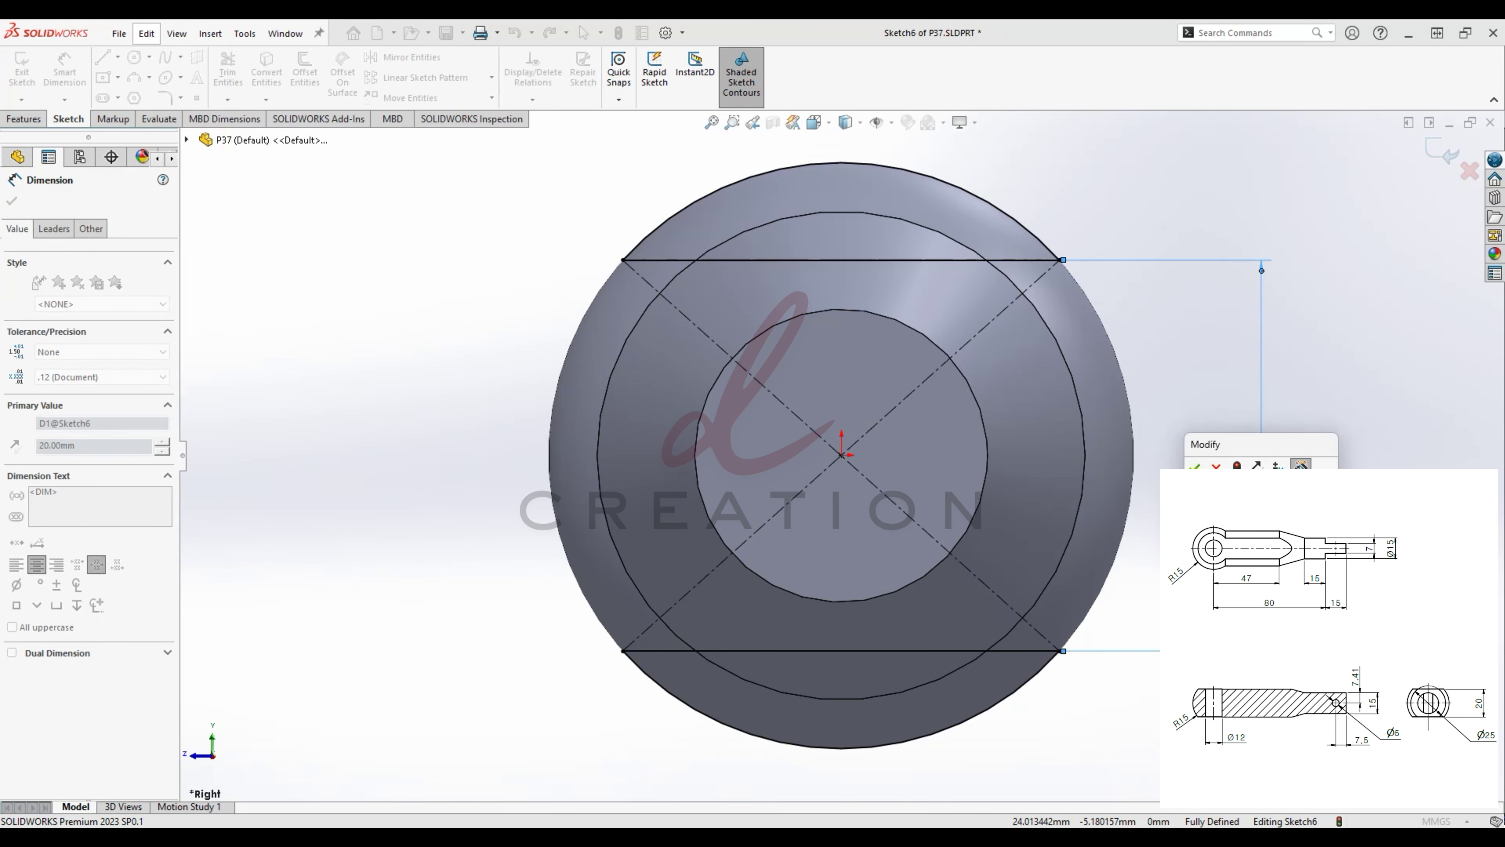
key("Return")
key("Escape")
- Exit the sketch and cut-extrude its two circular segments through all in both directions
key("f")
middle_click_drag(821, 680, 895, 692)
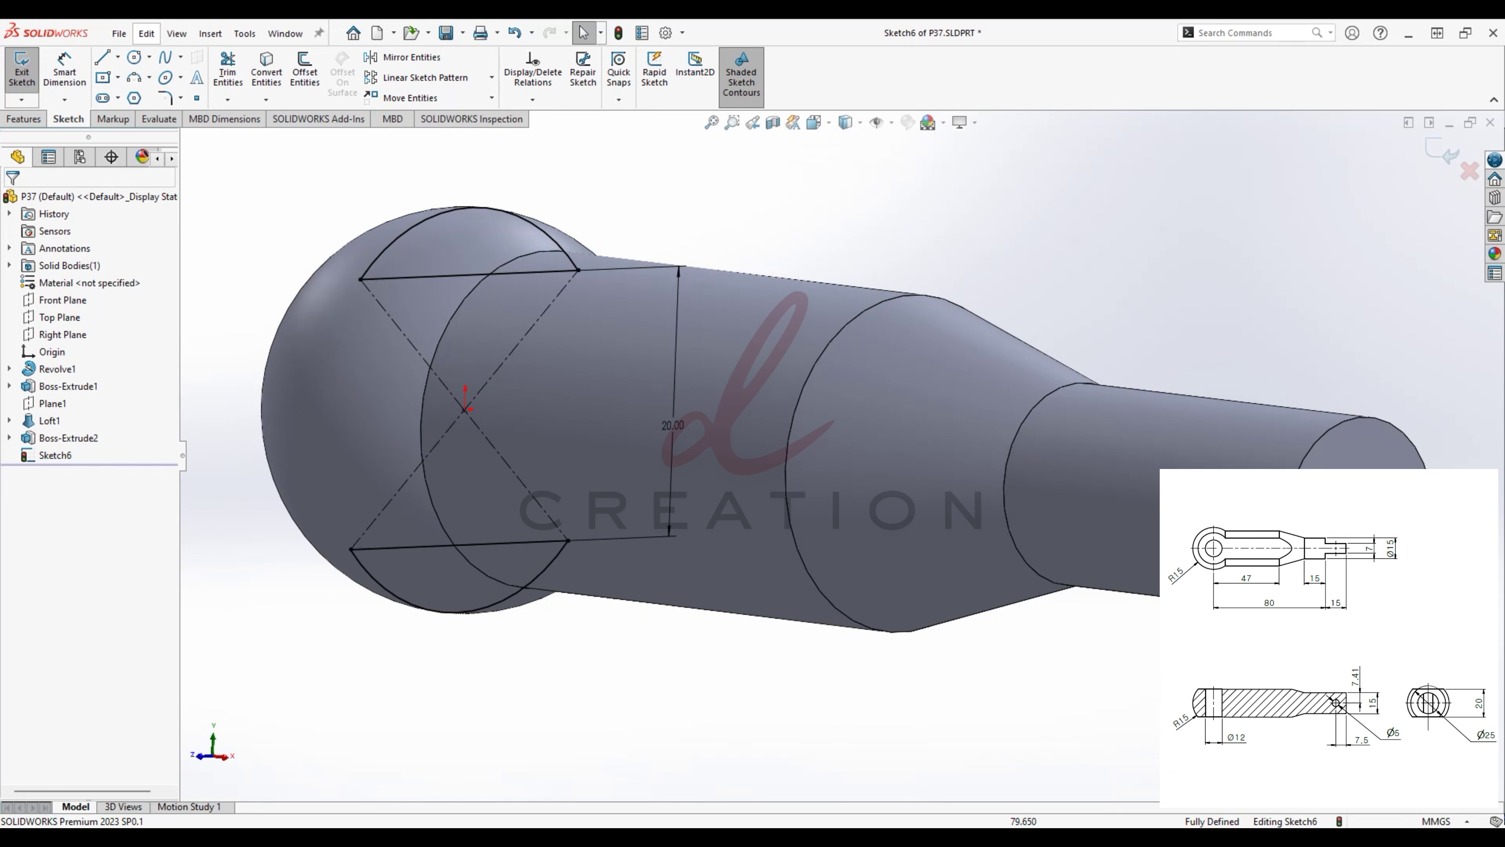
left_click(1441, 151)
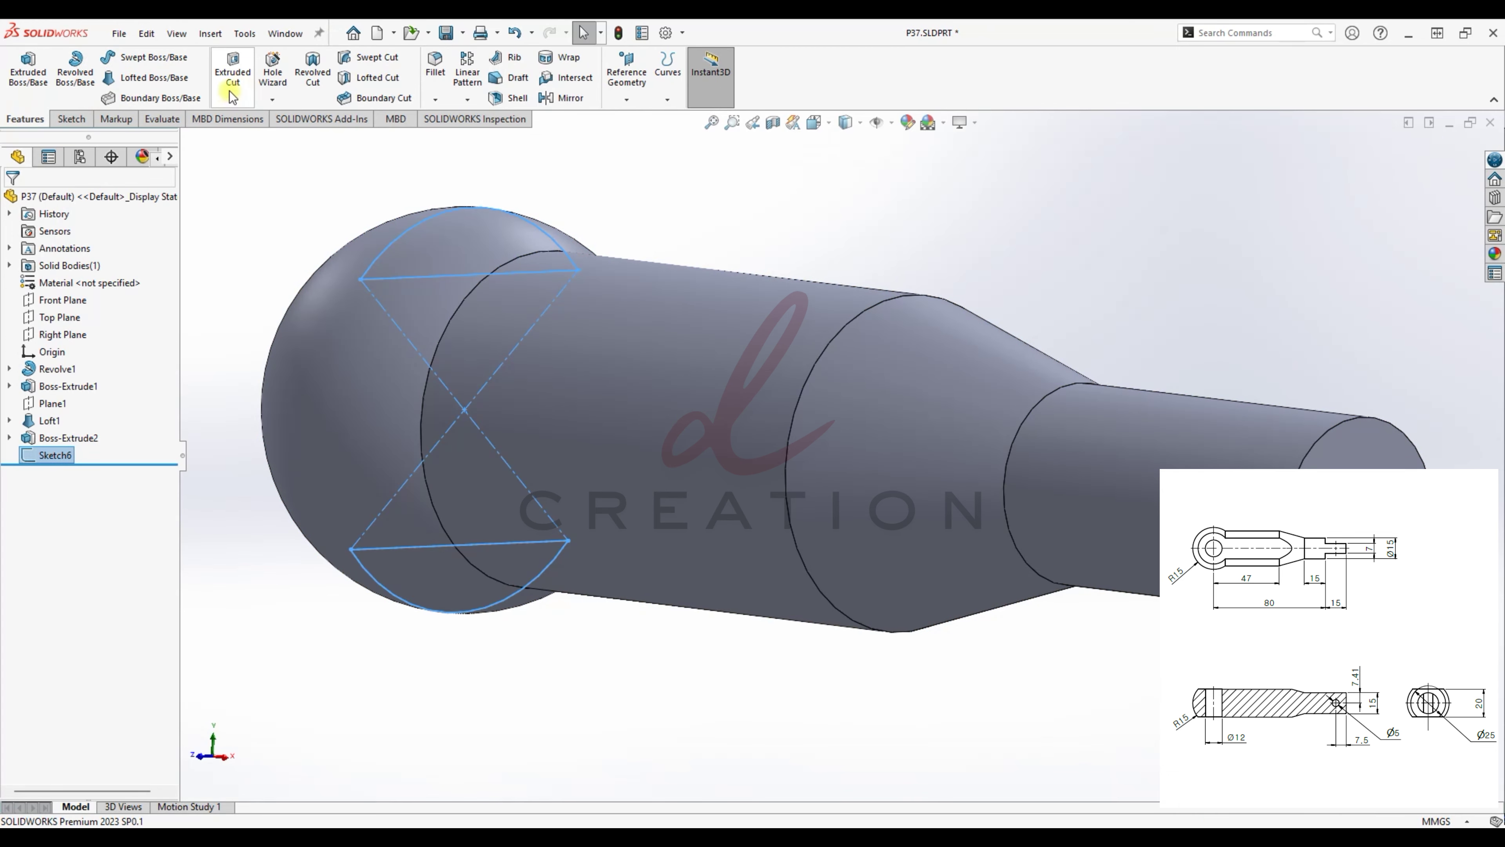
left_click(219, 98)
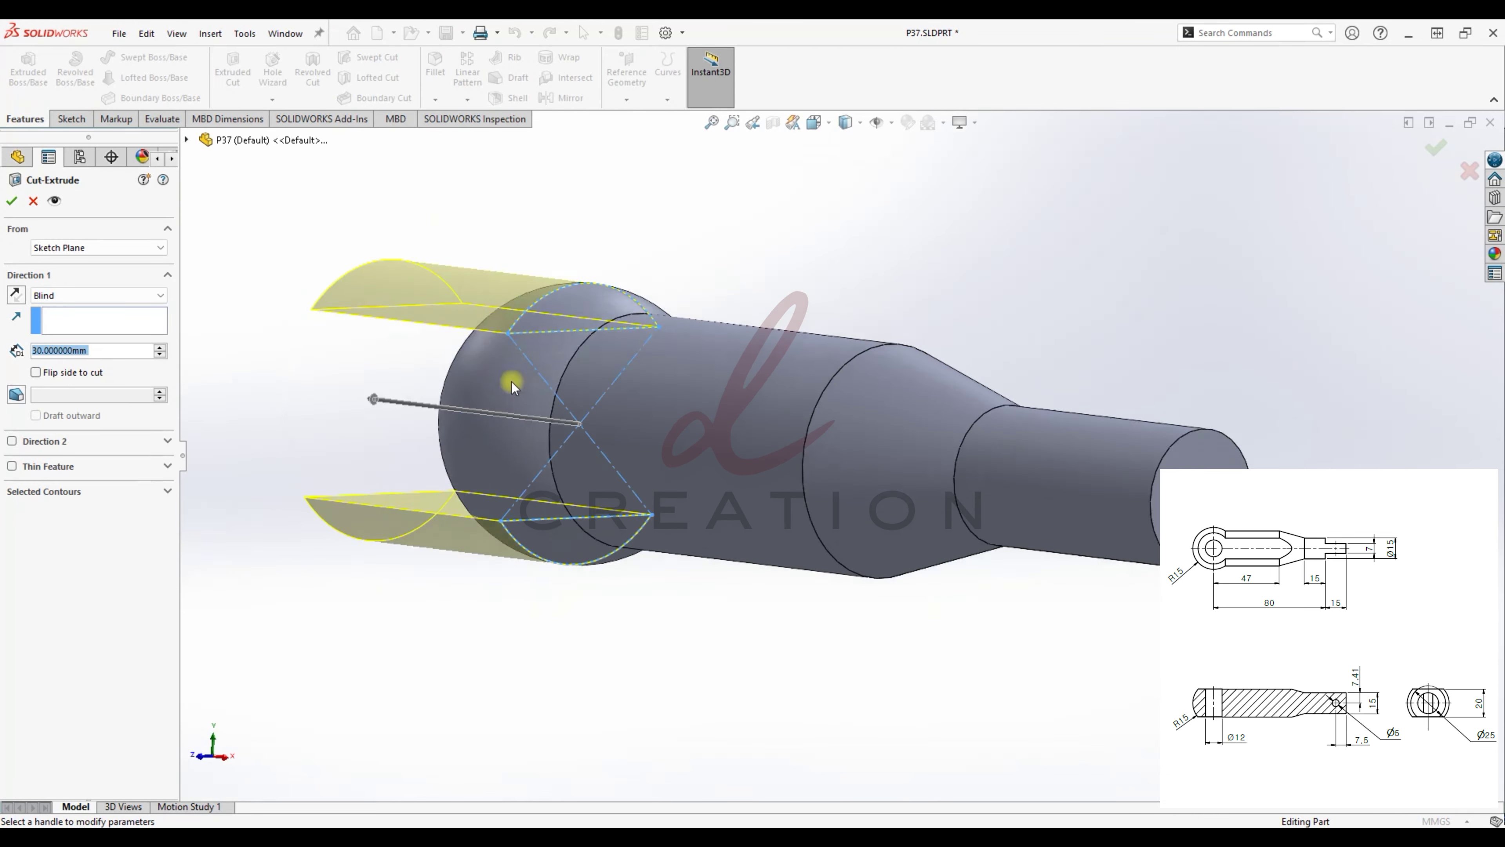
left_click(53, 295)
left_click(73, 331)
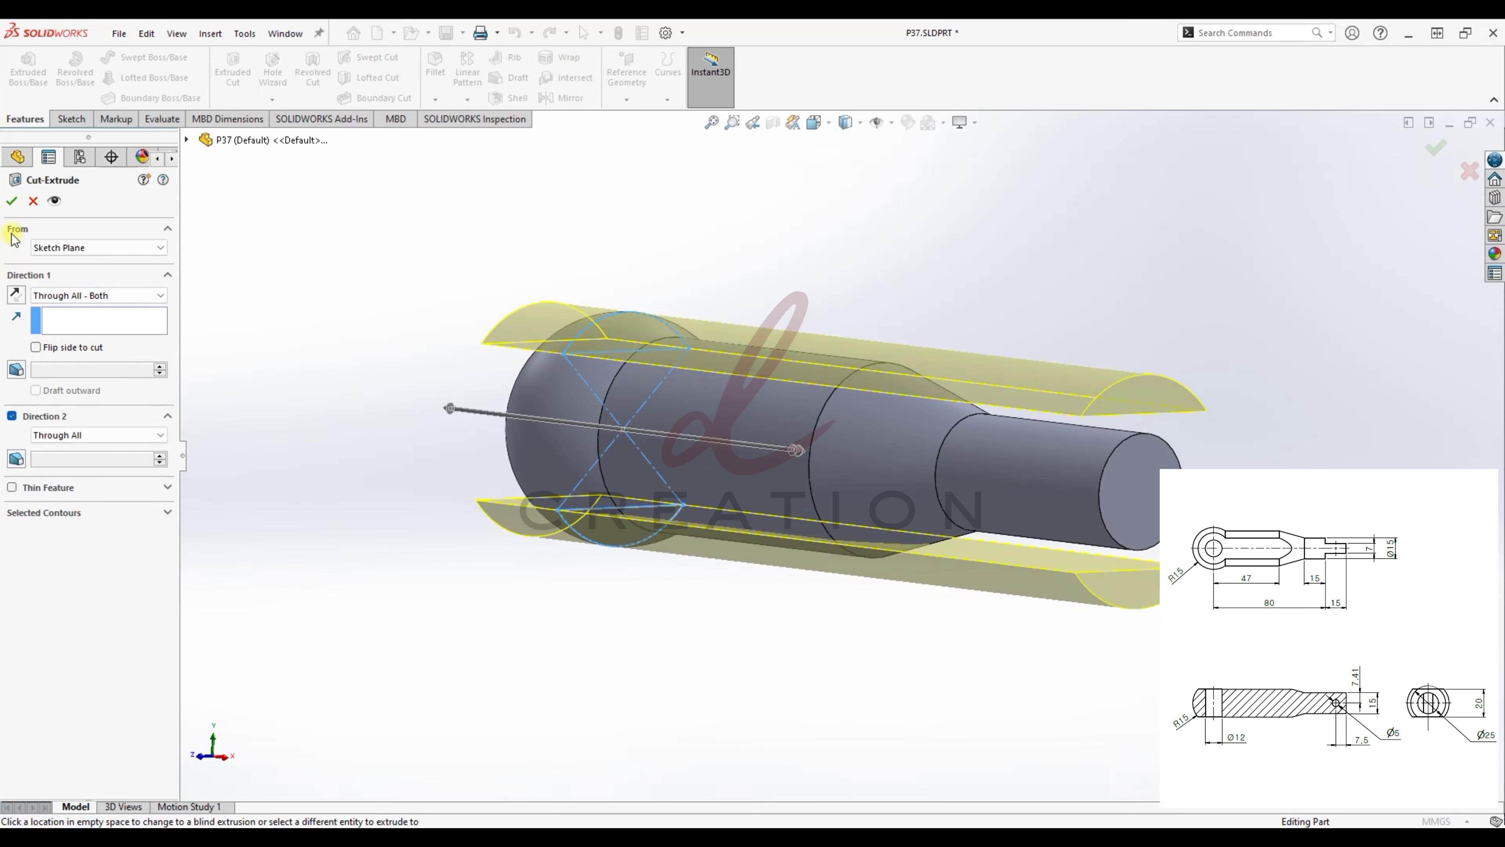
left_click(14, 203)
- Check the drawing's tongue dimensions and convert the end boss's circular face edge into a new sketch on that face
middle_click_drag(621, 527, 867, 437)
middle_click_drag(712, 615, 805, 634)
left_click(857, 834)
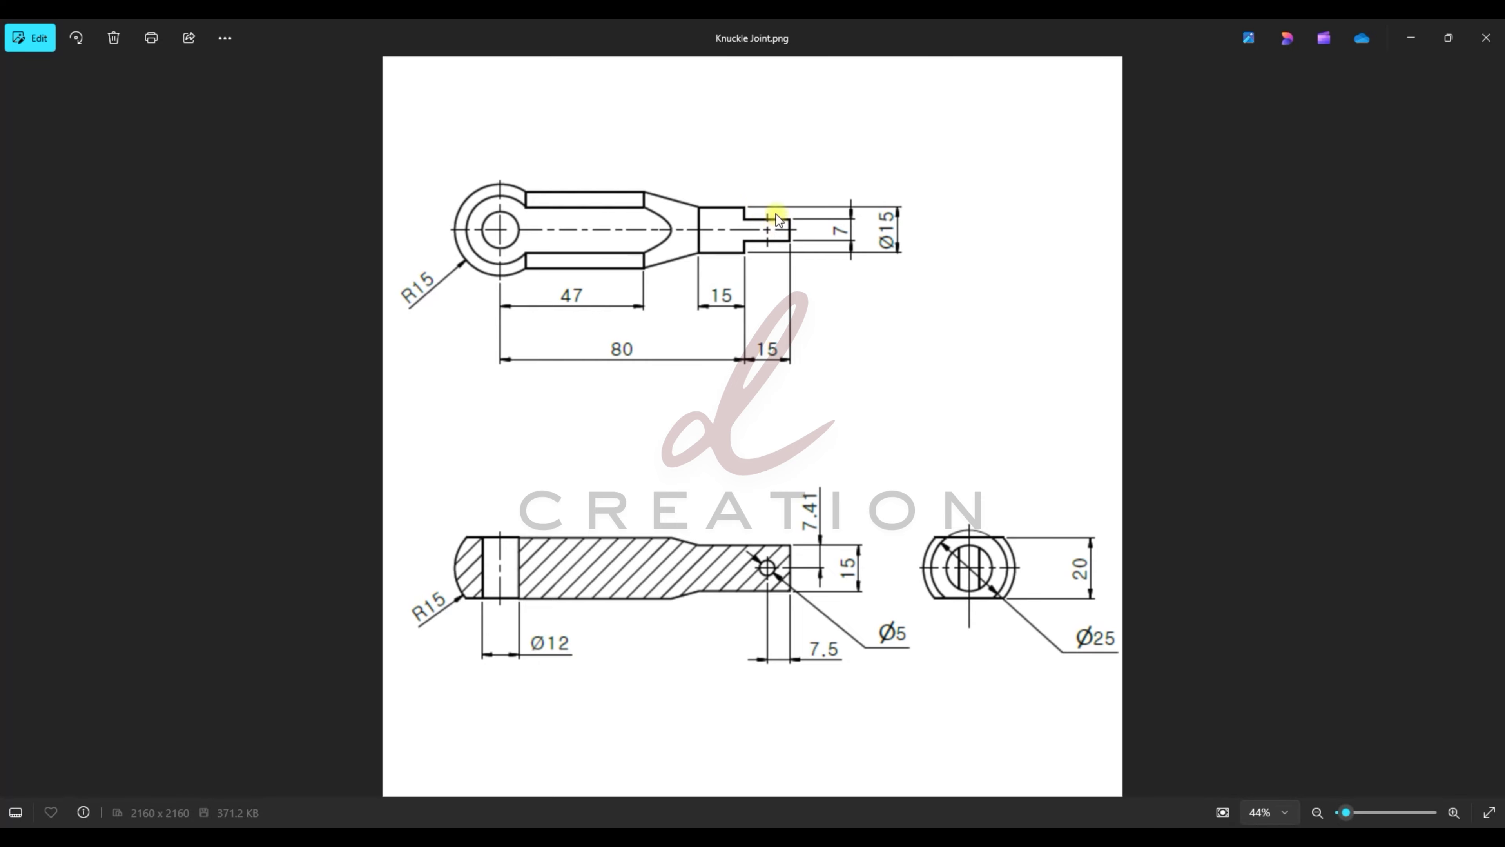
left_click(1408, 40)
left_click(1142, 462)
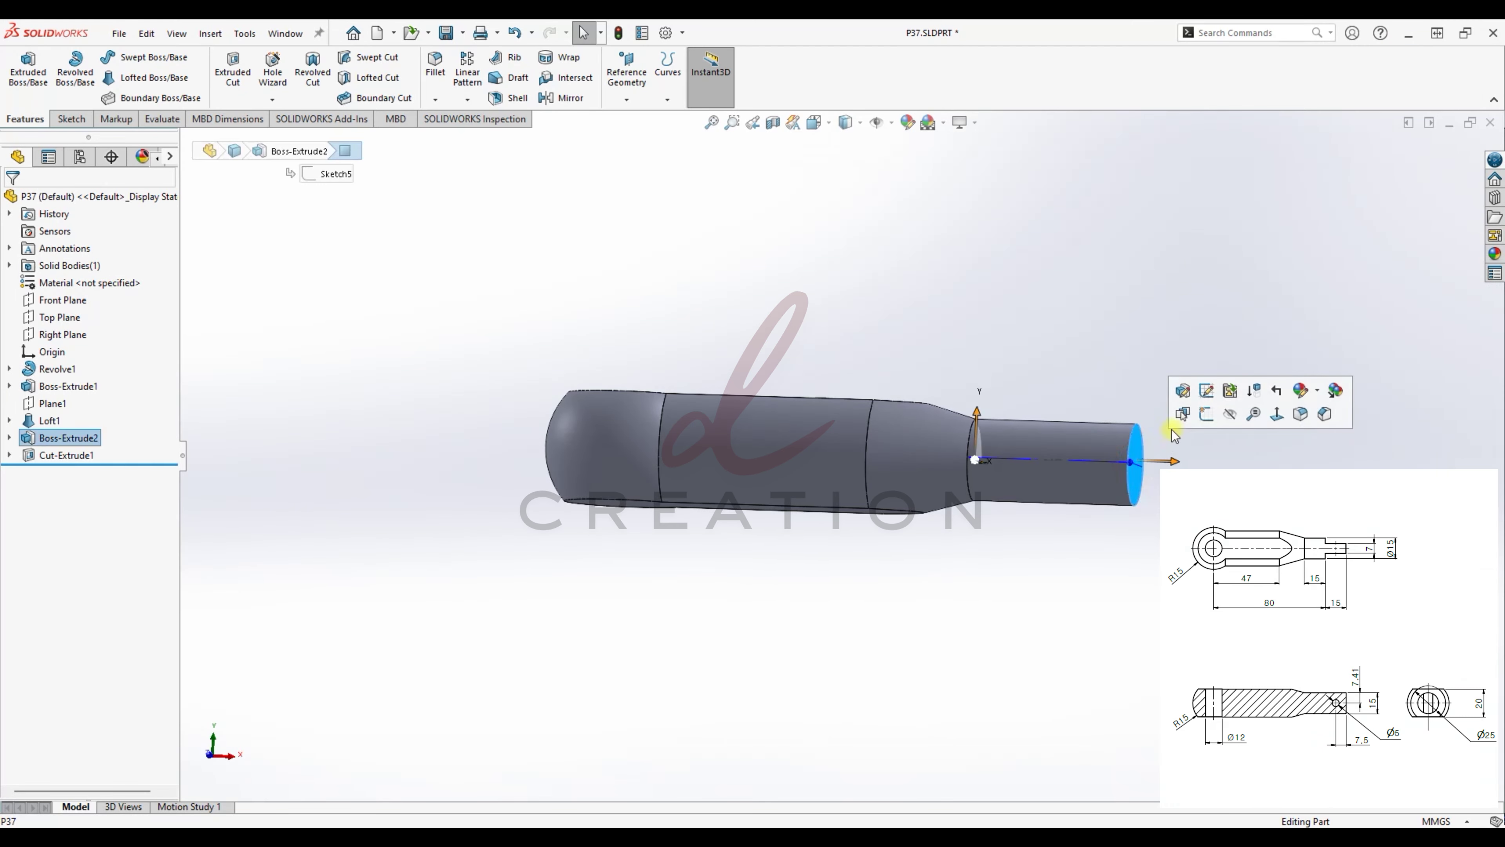
left_click(1209, 416)
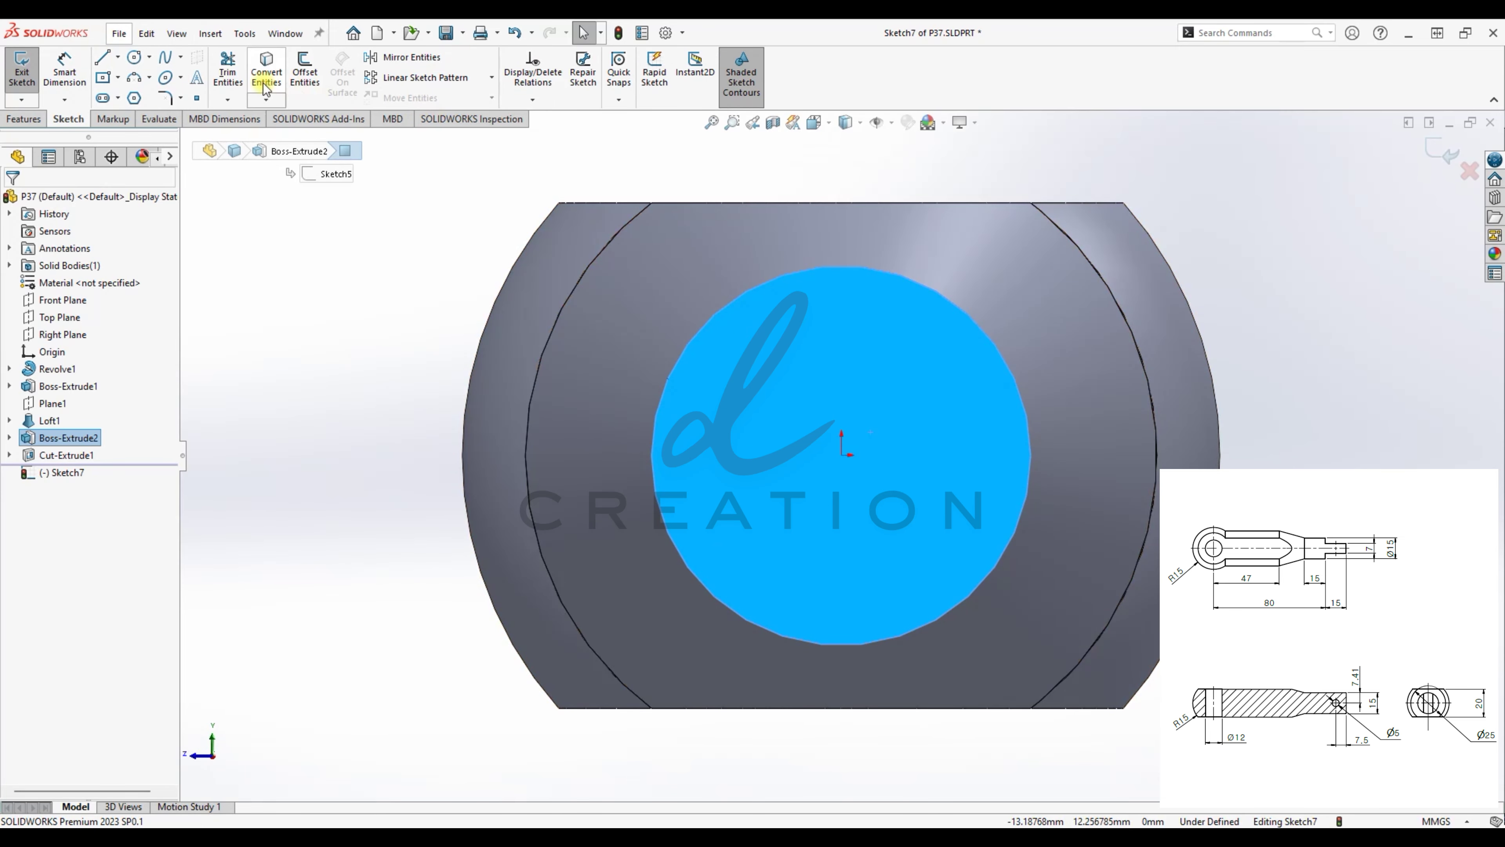
left_click(266, 68)
- Sketch a centre rectangle of about 12.8 by 7.7 mm from the origin with its corners on the converted circle
left_click(104, 78)
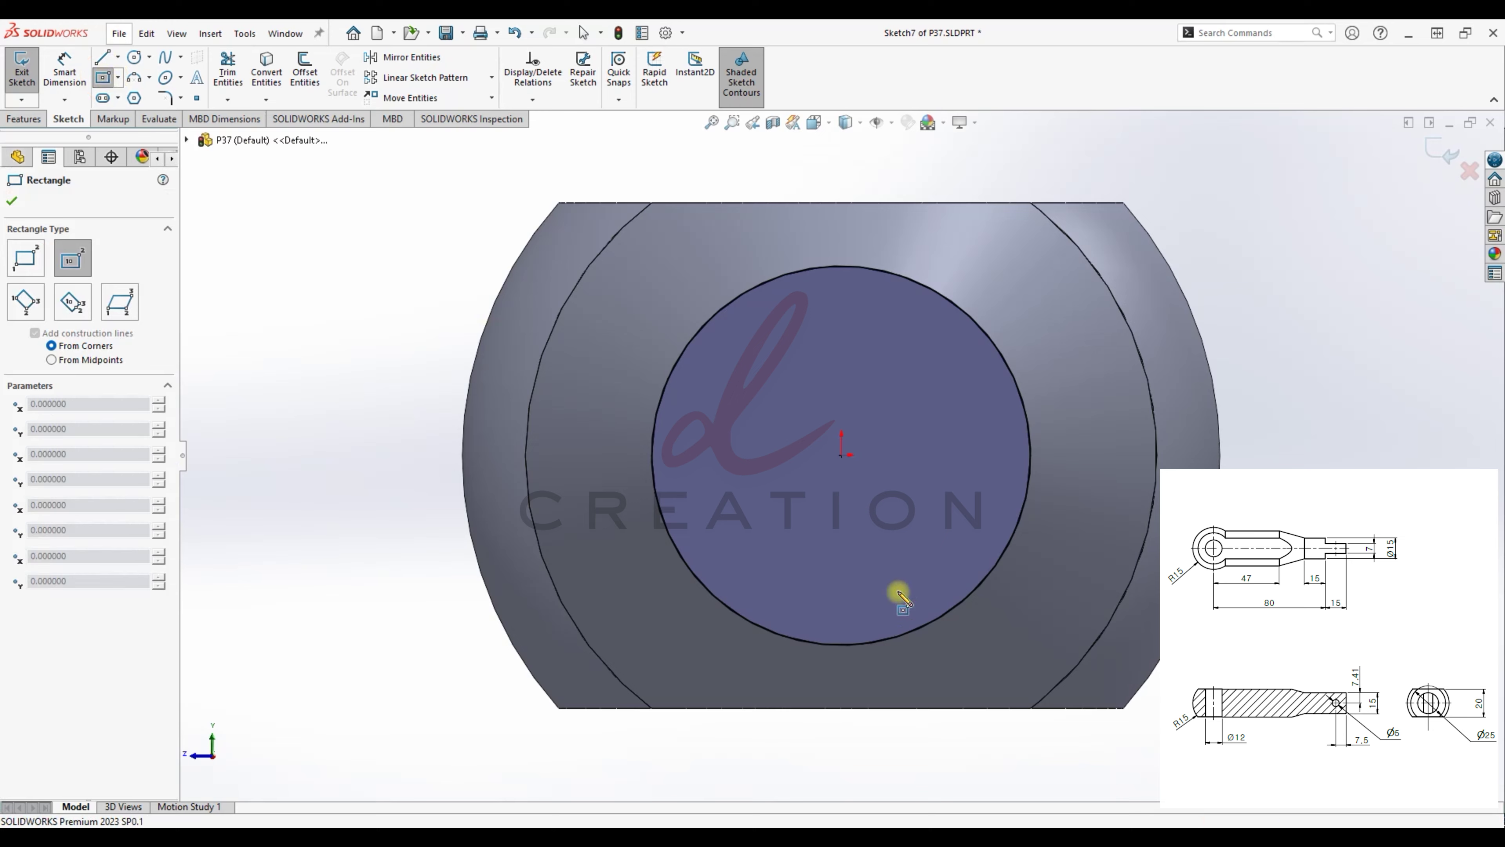
left_click(842, 454)
left_click(680, 358)
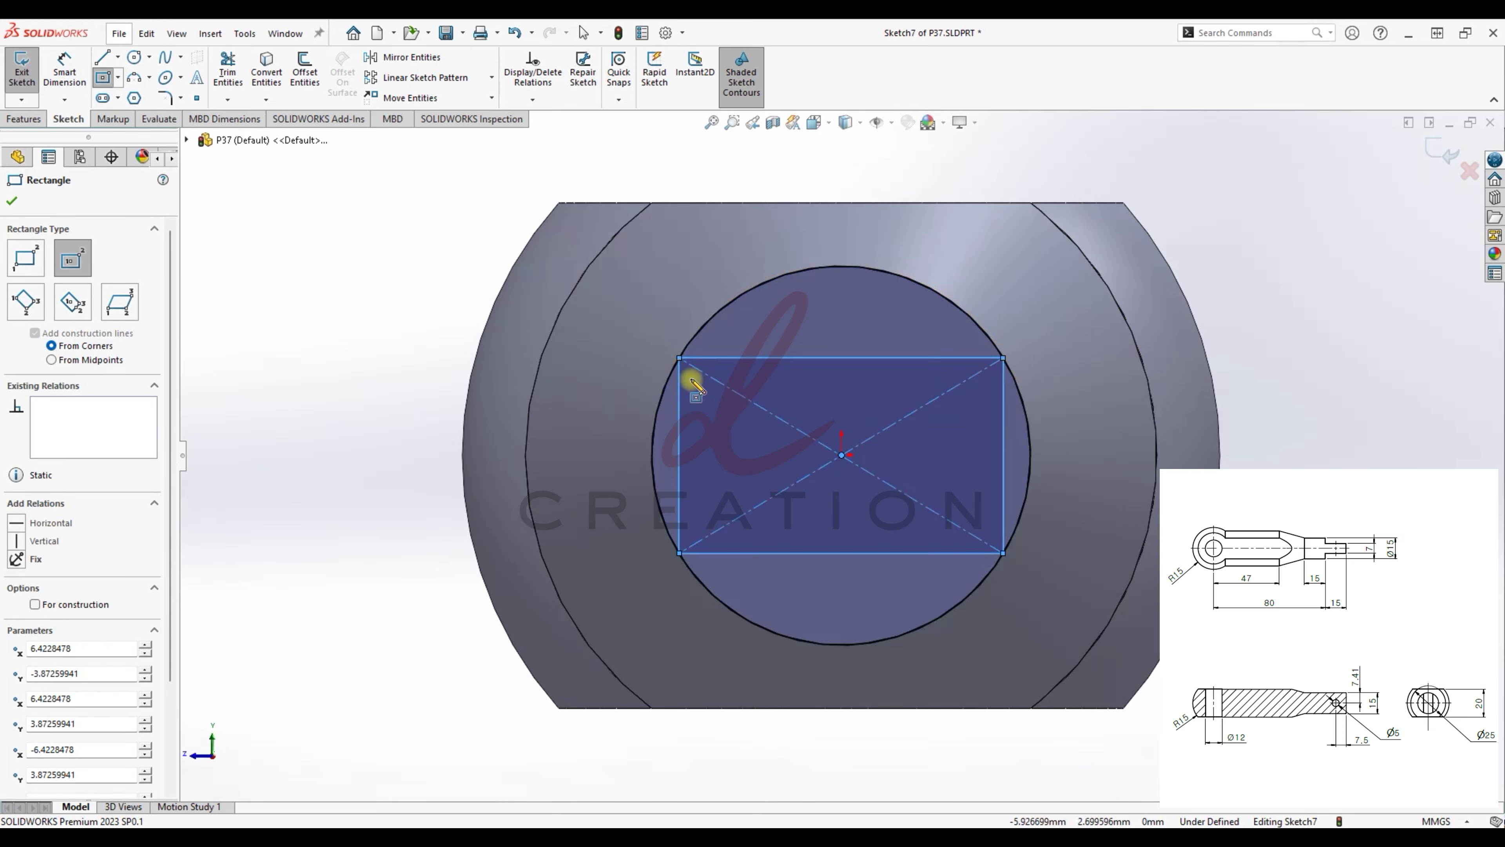
key("Escape")
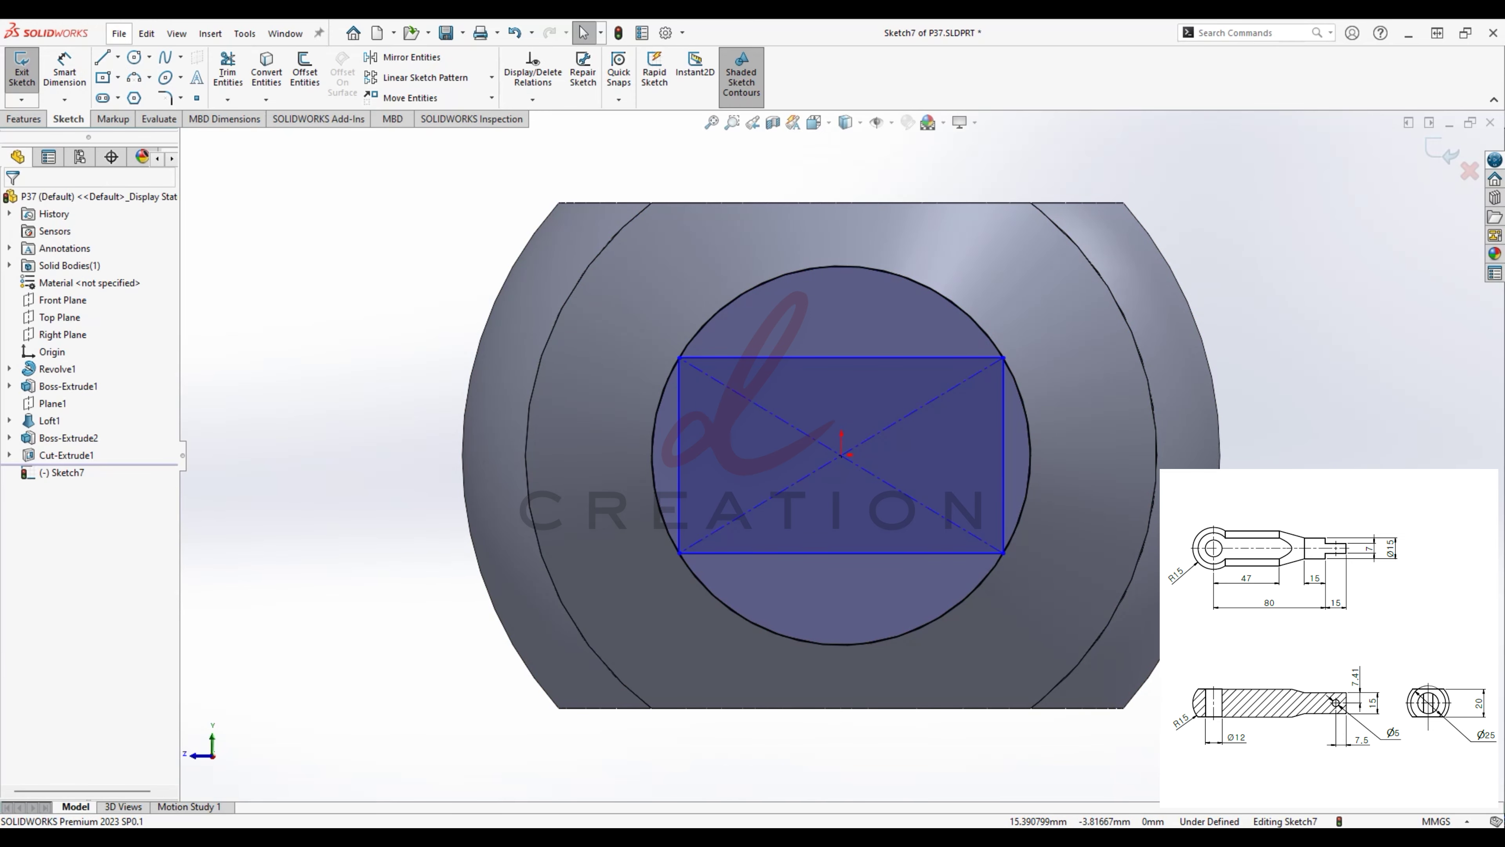
- Dimension the rectangle's width on the end face as 7 mm
left_click(66, 71)
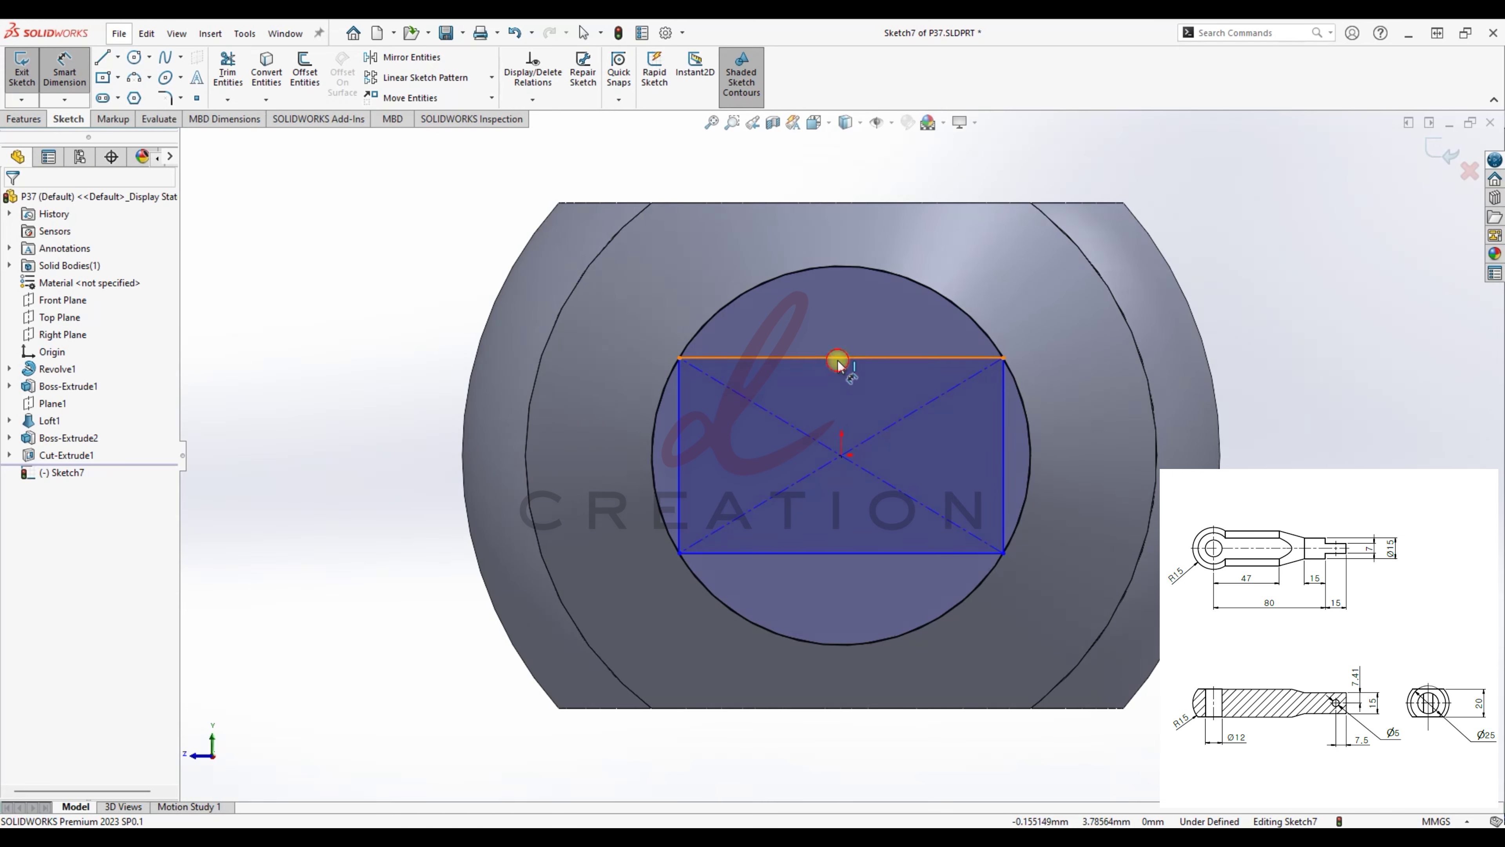
left_click(837, 358)
left_click(837, 233)
type("7")
key("Return")
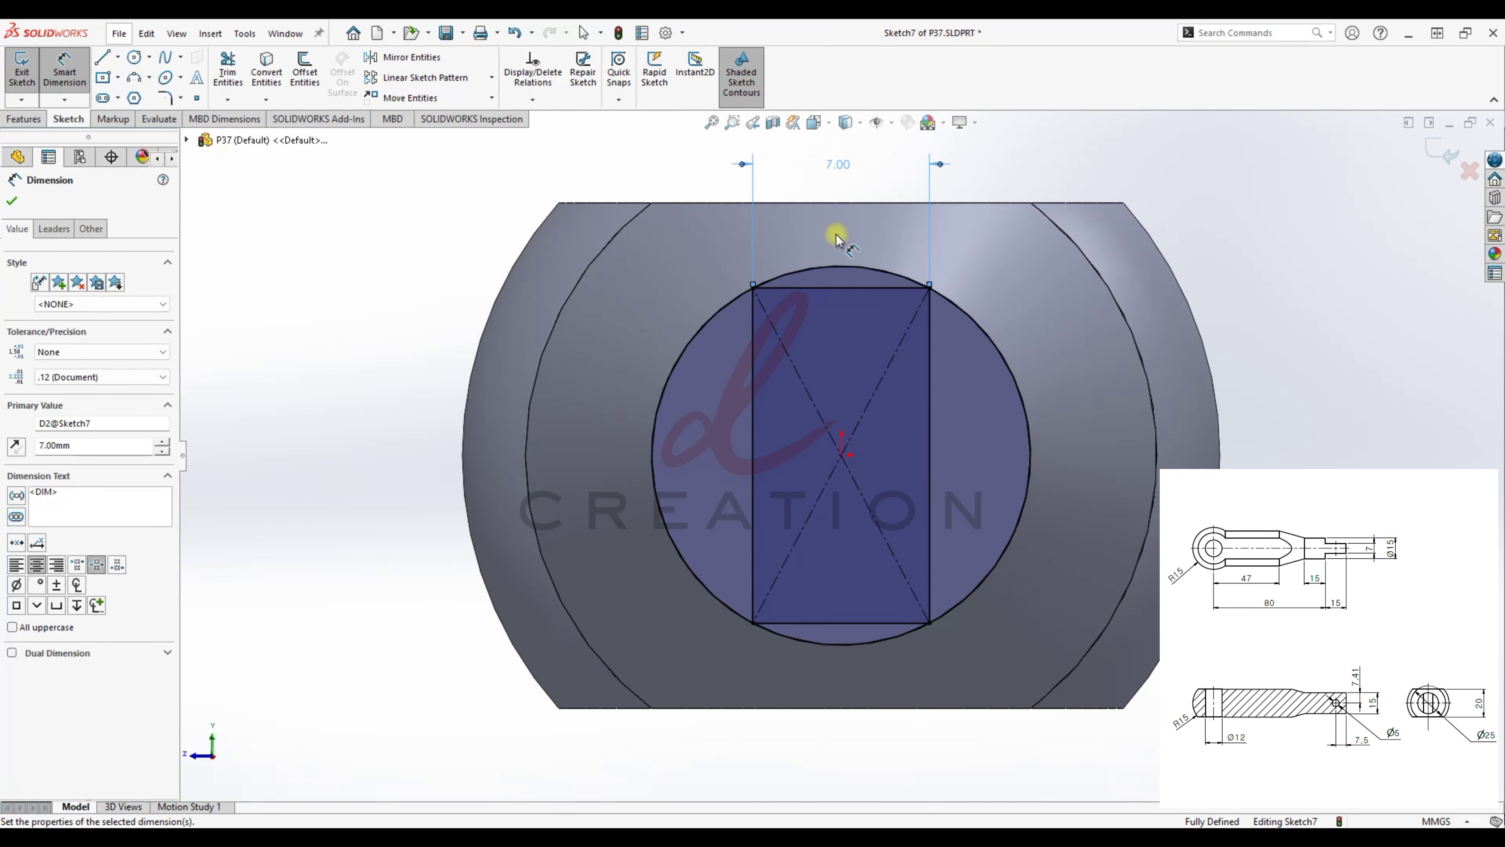
key("Escape")
scroll(842, 373, "up", 1)
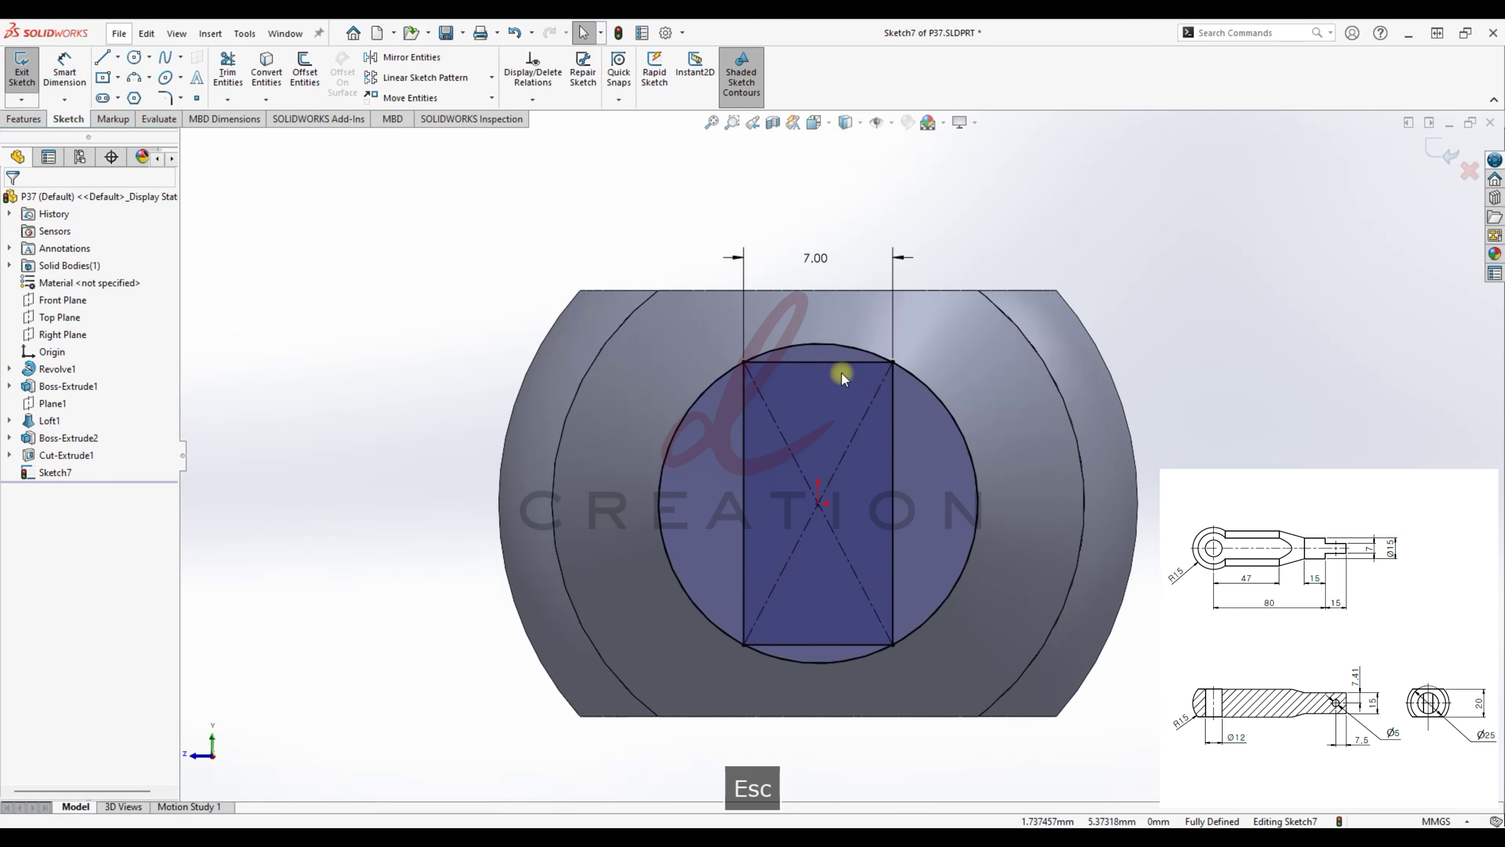
- Trim the rectangle's two short edges inside the converted circle, keeping the two long edges
left_click(228, 59)
left_click(841, 351)
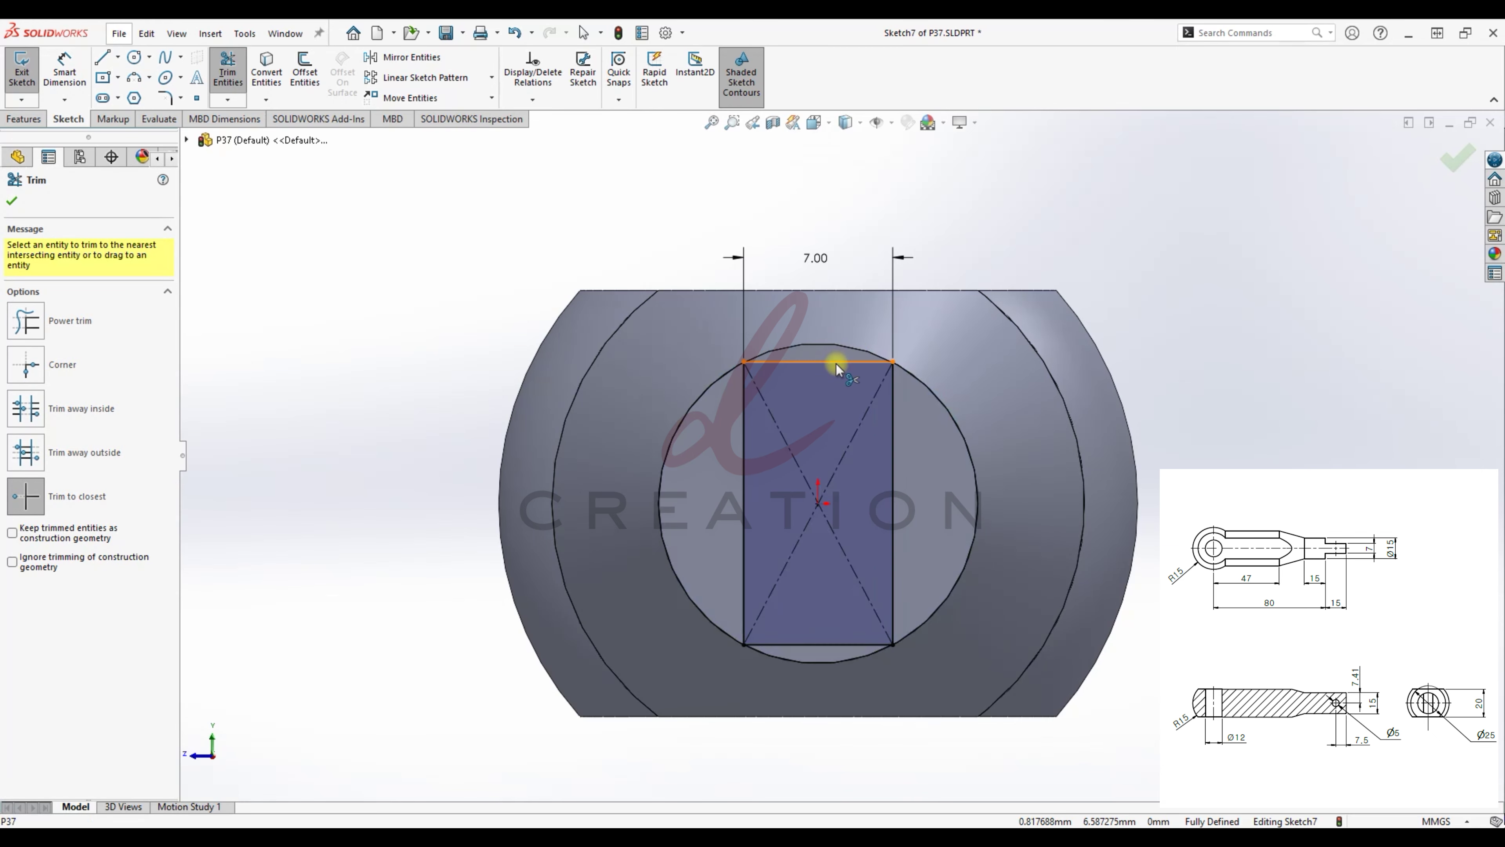
left_click(828, 662)
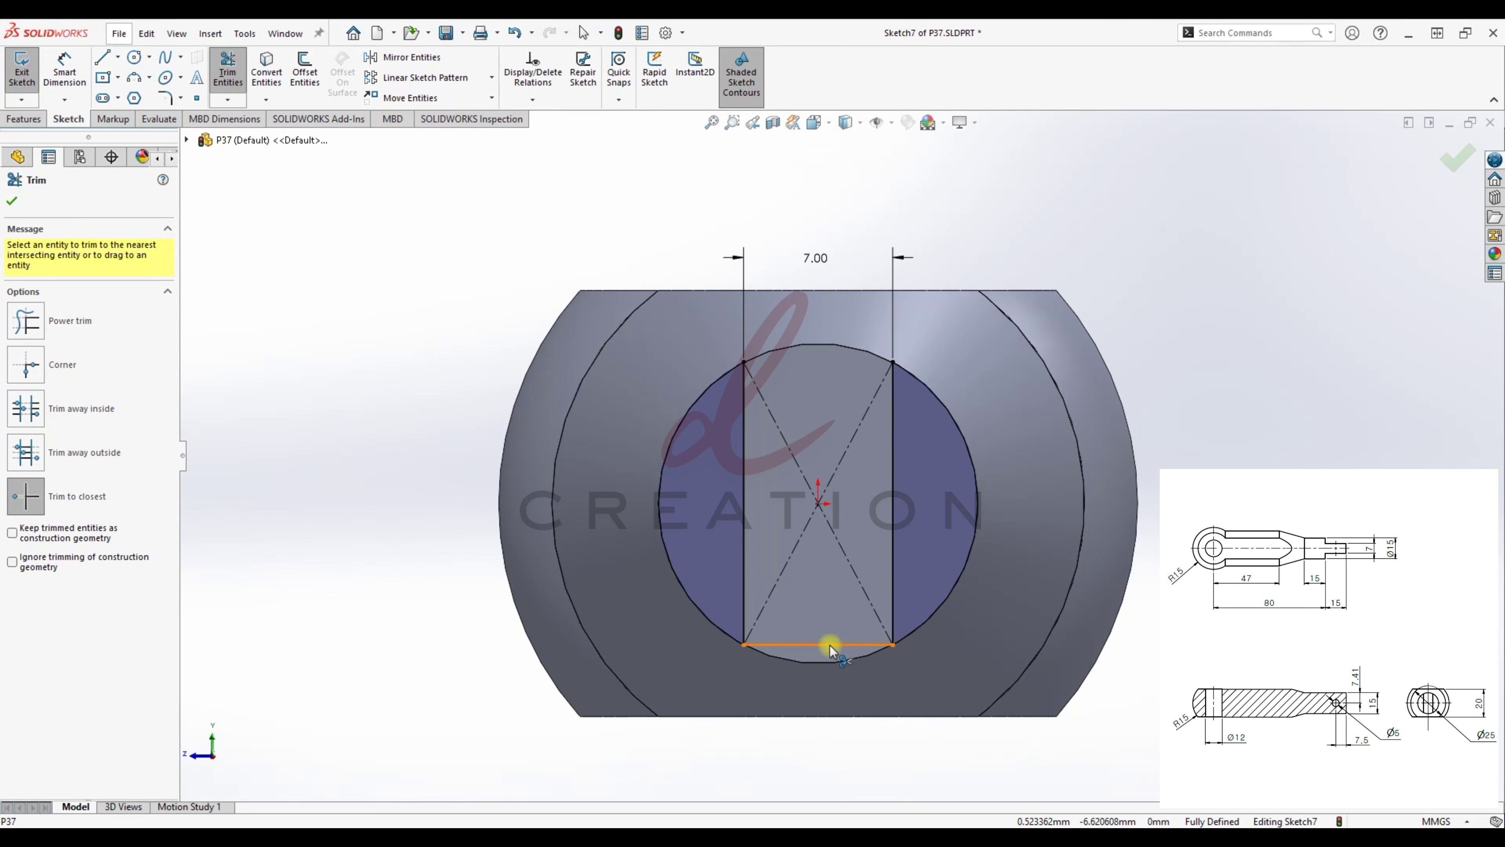
key("Escape")
scroll(833, 480, "up", 2)
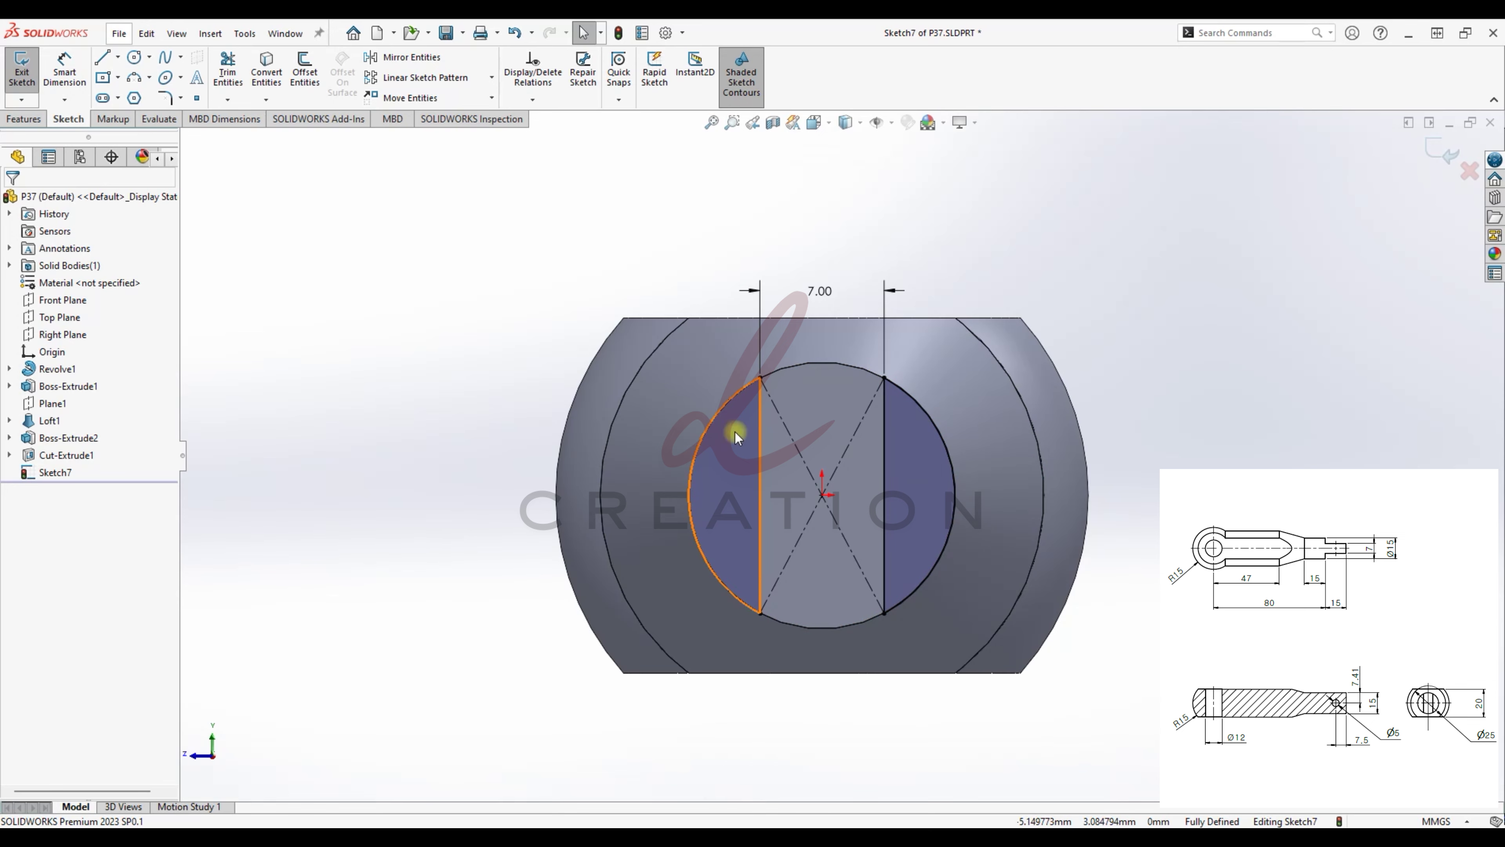
- Exit the sketch and cut-extrude its two circular segments to a blind depth of 15 mm
left_click(1440, 149)
left_click(239, 94)
left_click(98, 295)
left_click(60, 319)
type("15")
key("Return")
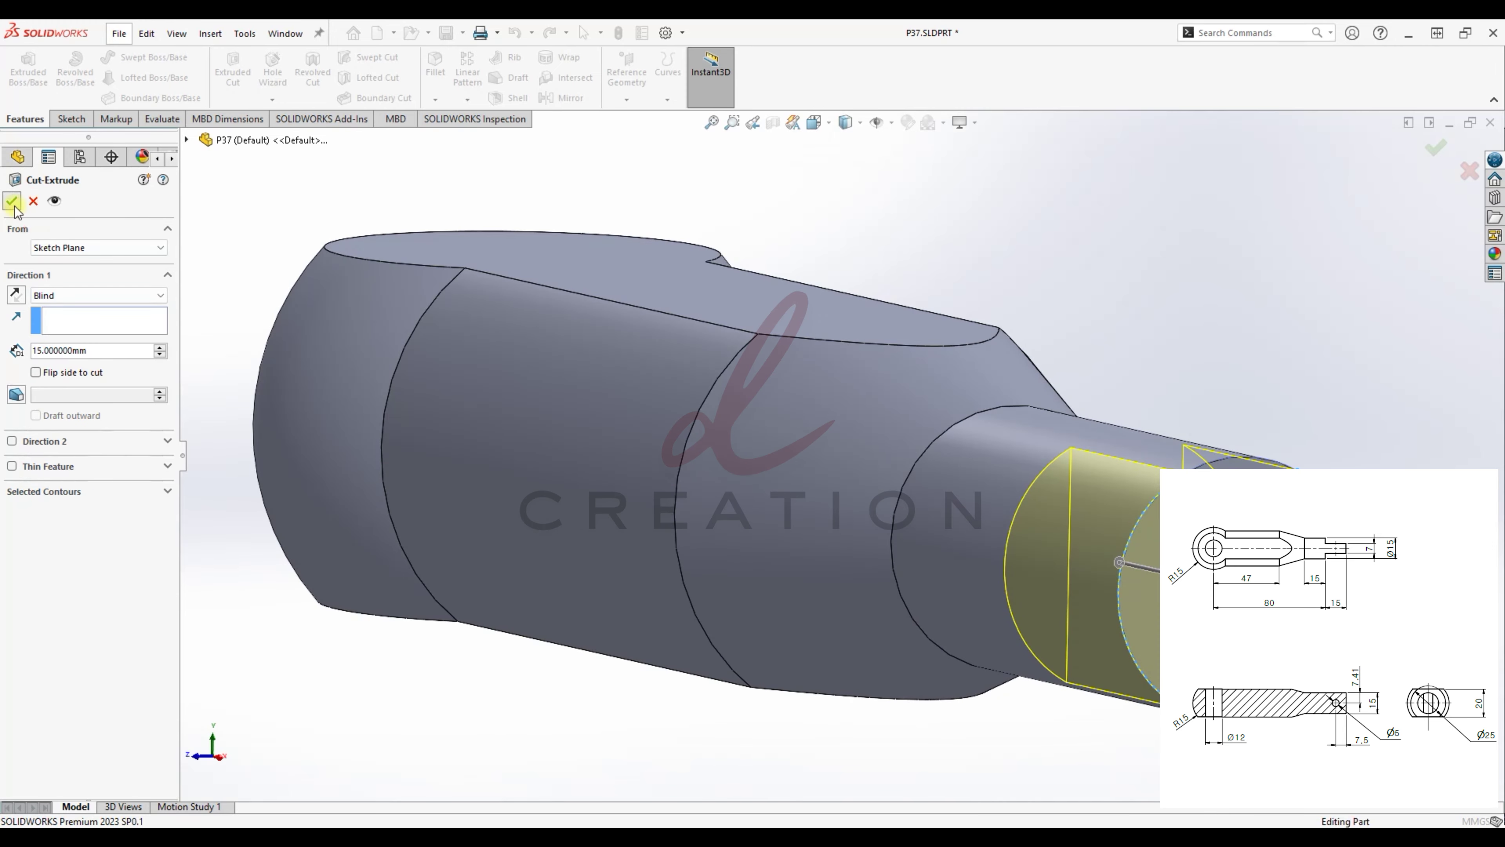
left_click(12, 200)
scroll(1216, 349, "up", 2)
scroll(1135, 335, "down", 2)
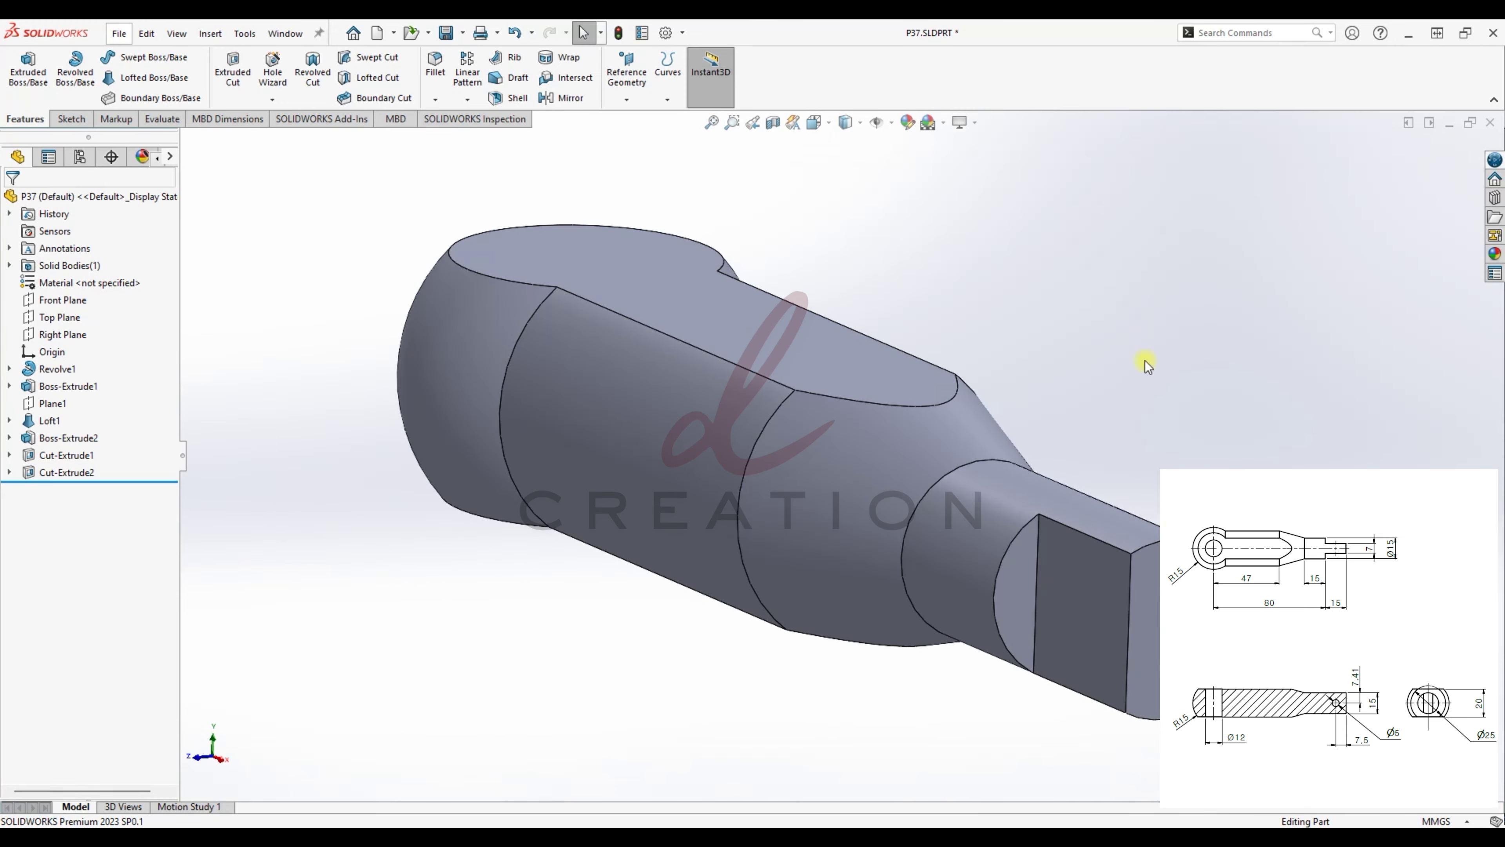
left_click(813, 122)
left_click(906, 167)
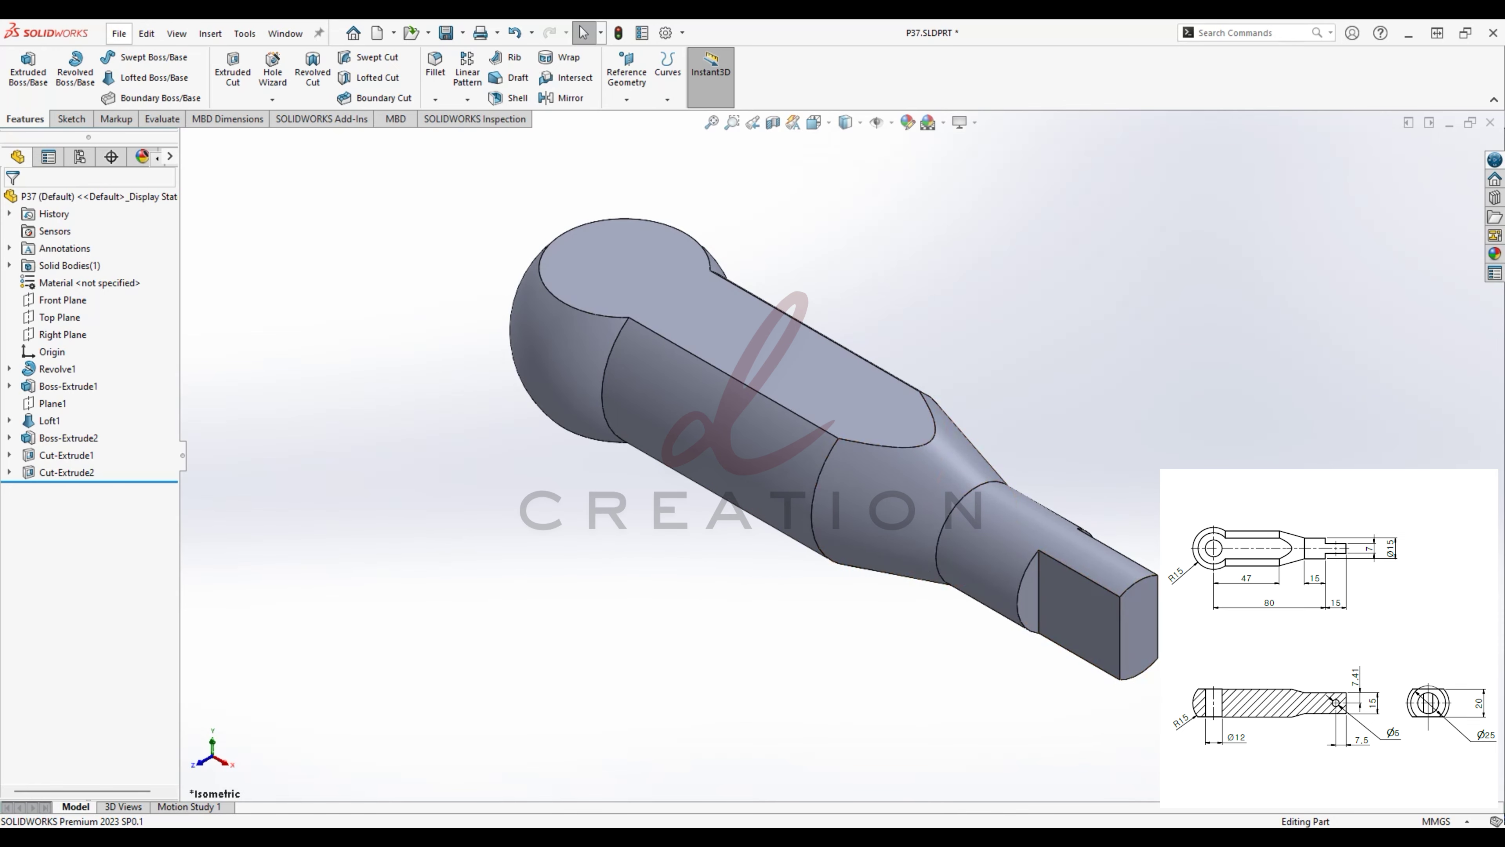
- Check the reference drawing and sketch a circle about 8.7 mm in diameter at the origin on the head's flat face
left_click(902, 831)
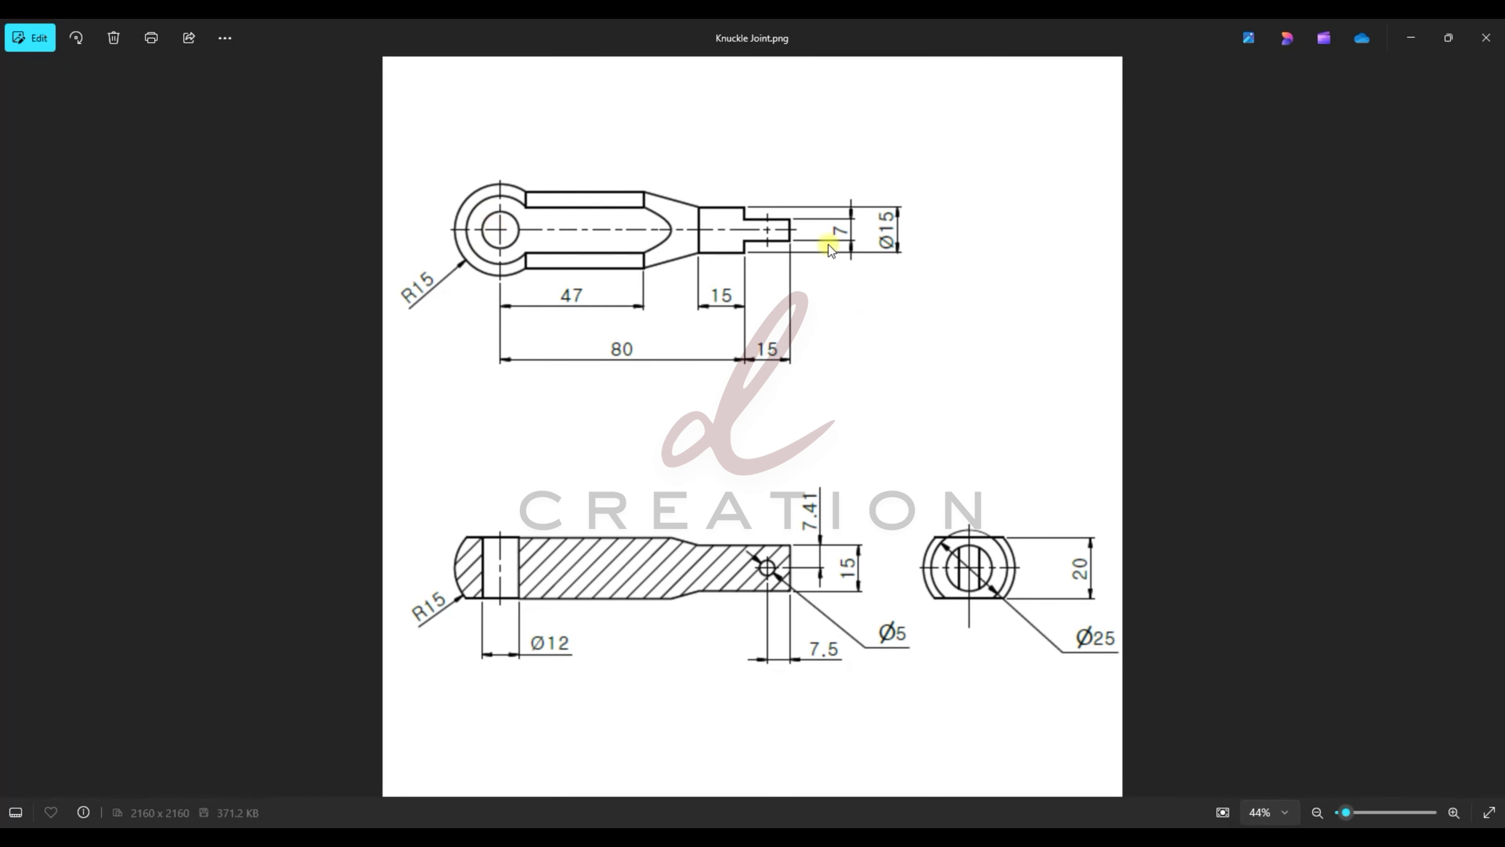
left_click(1410, 37)
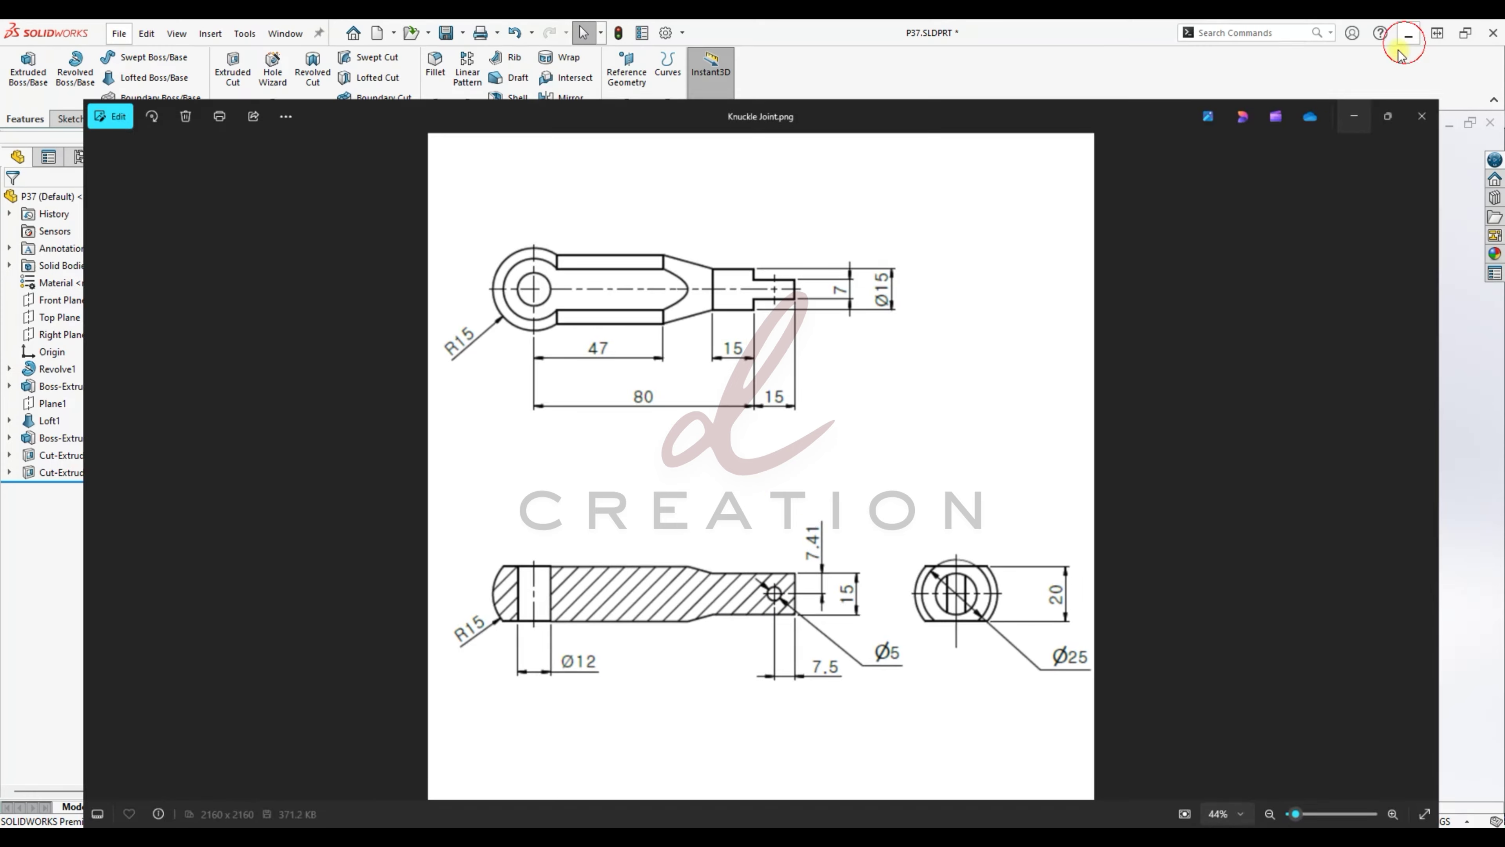
left_click(643, 275)
left_click(709, 227)
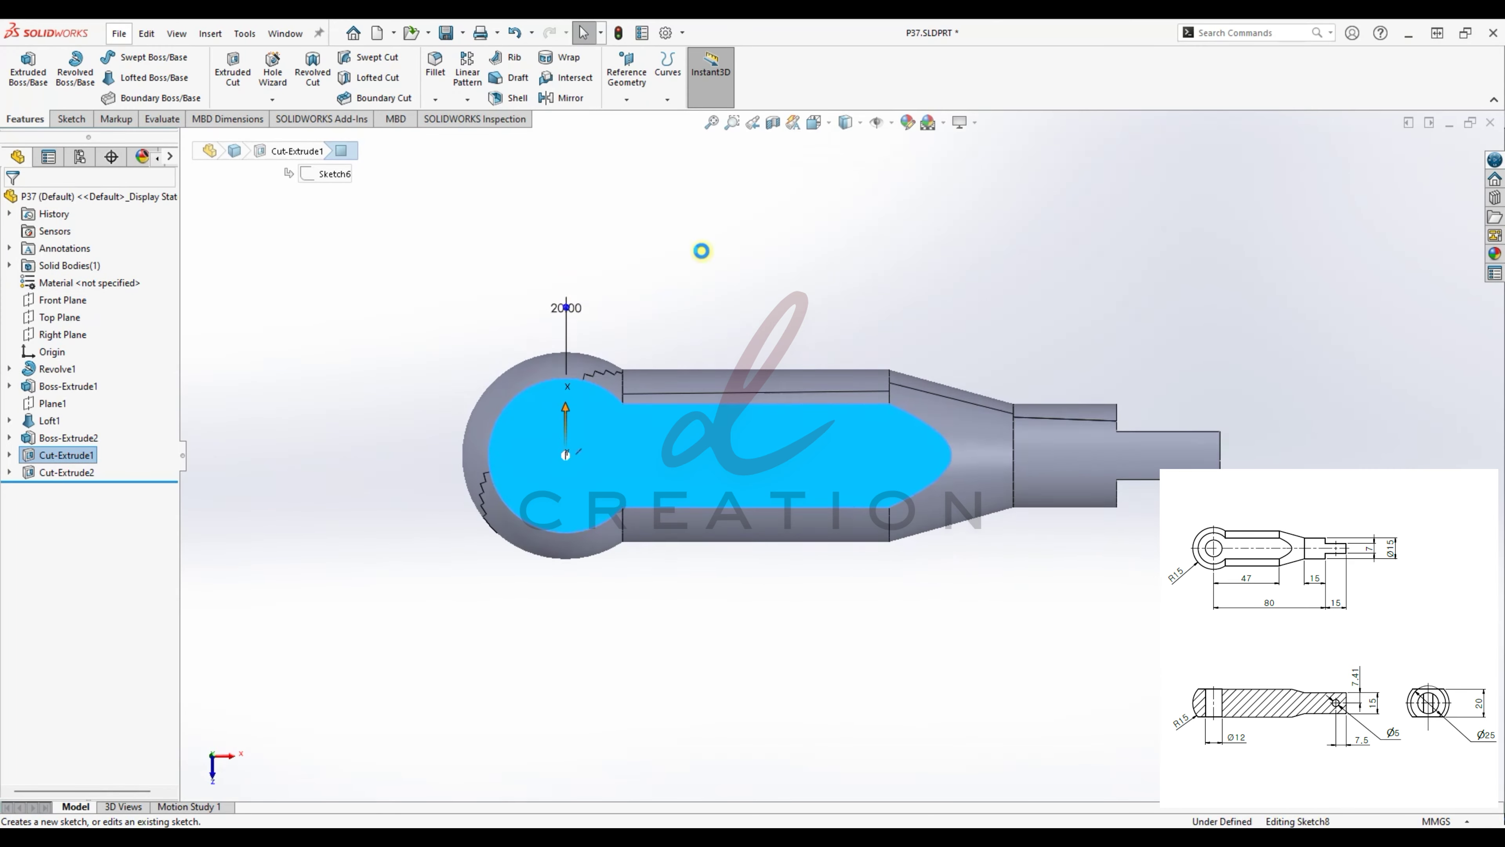
scroll(628, 413, "down", 5)
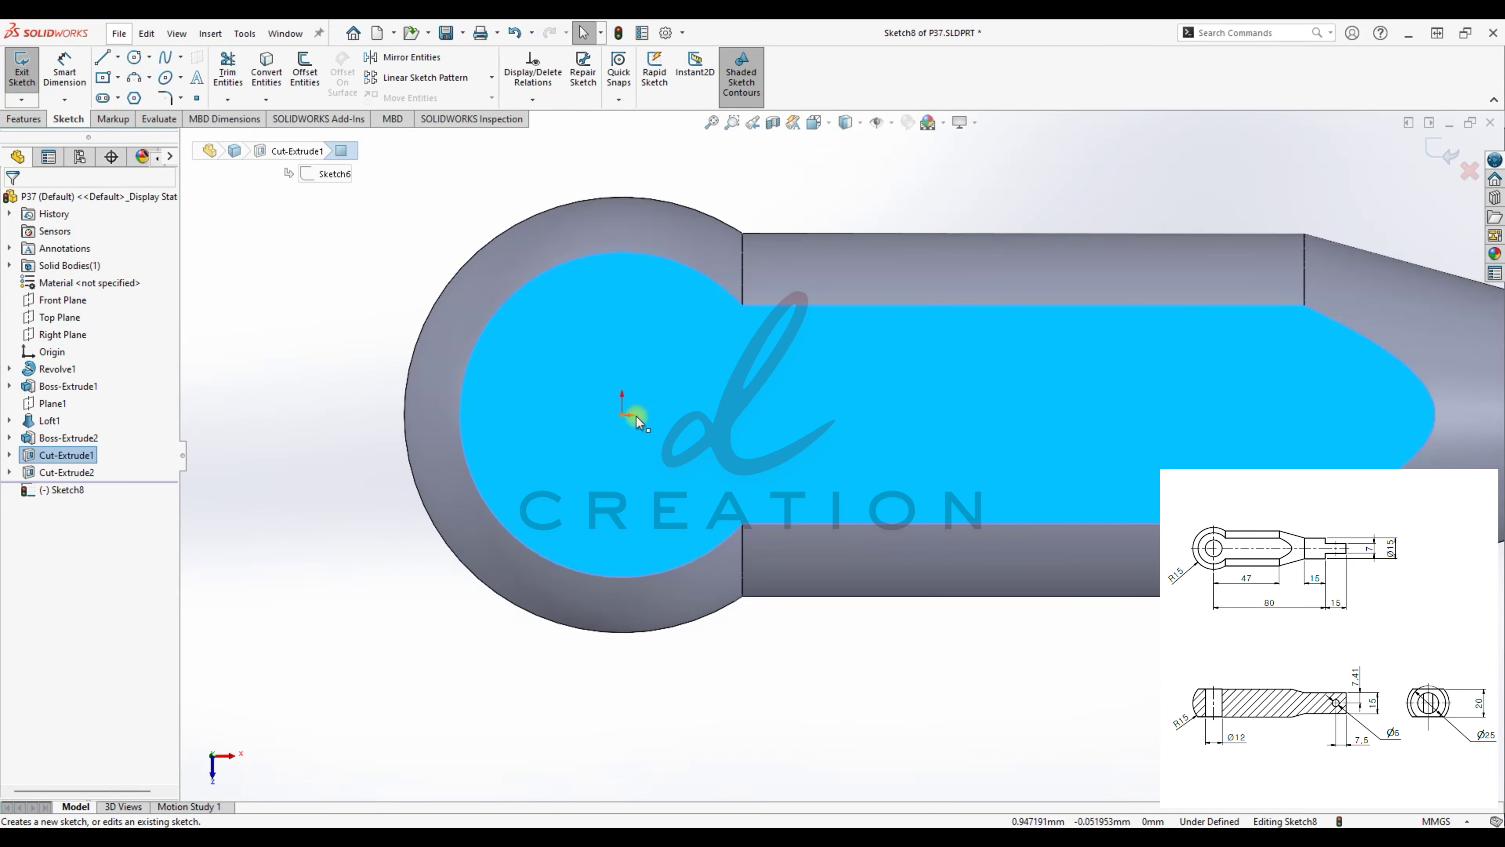
left_click(132, 55)
left_click_drag(622, 414, 653, 473)
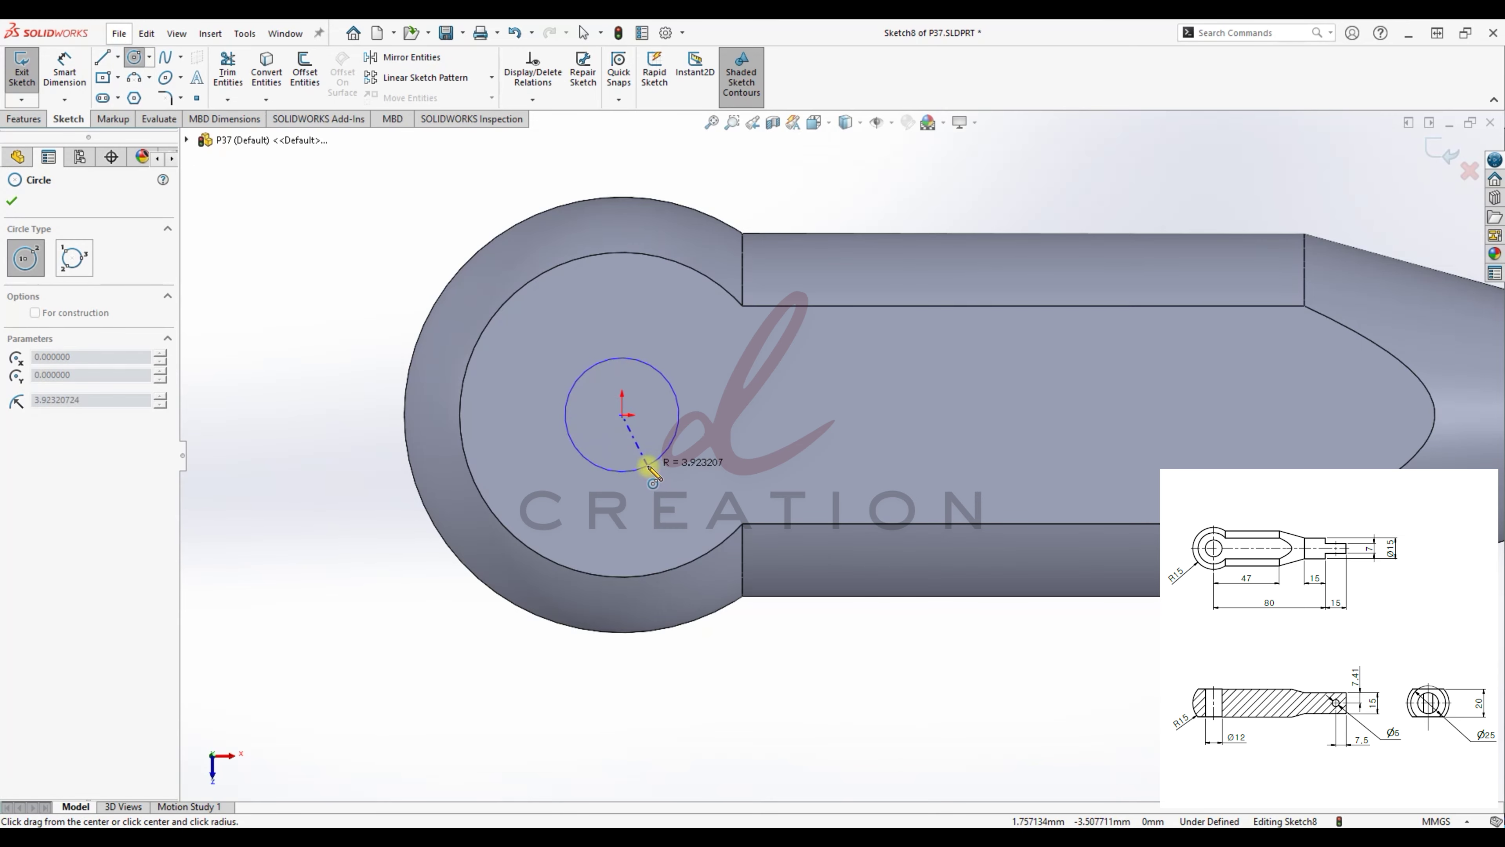
left_click(661, 464)
- Dimension the head circle's diameter as 12 mm
left_click(57, 82)
left_click(667, 369)
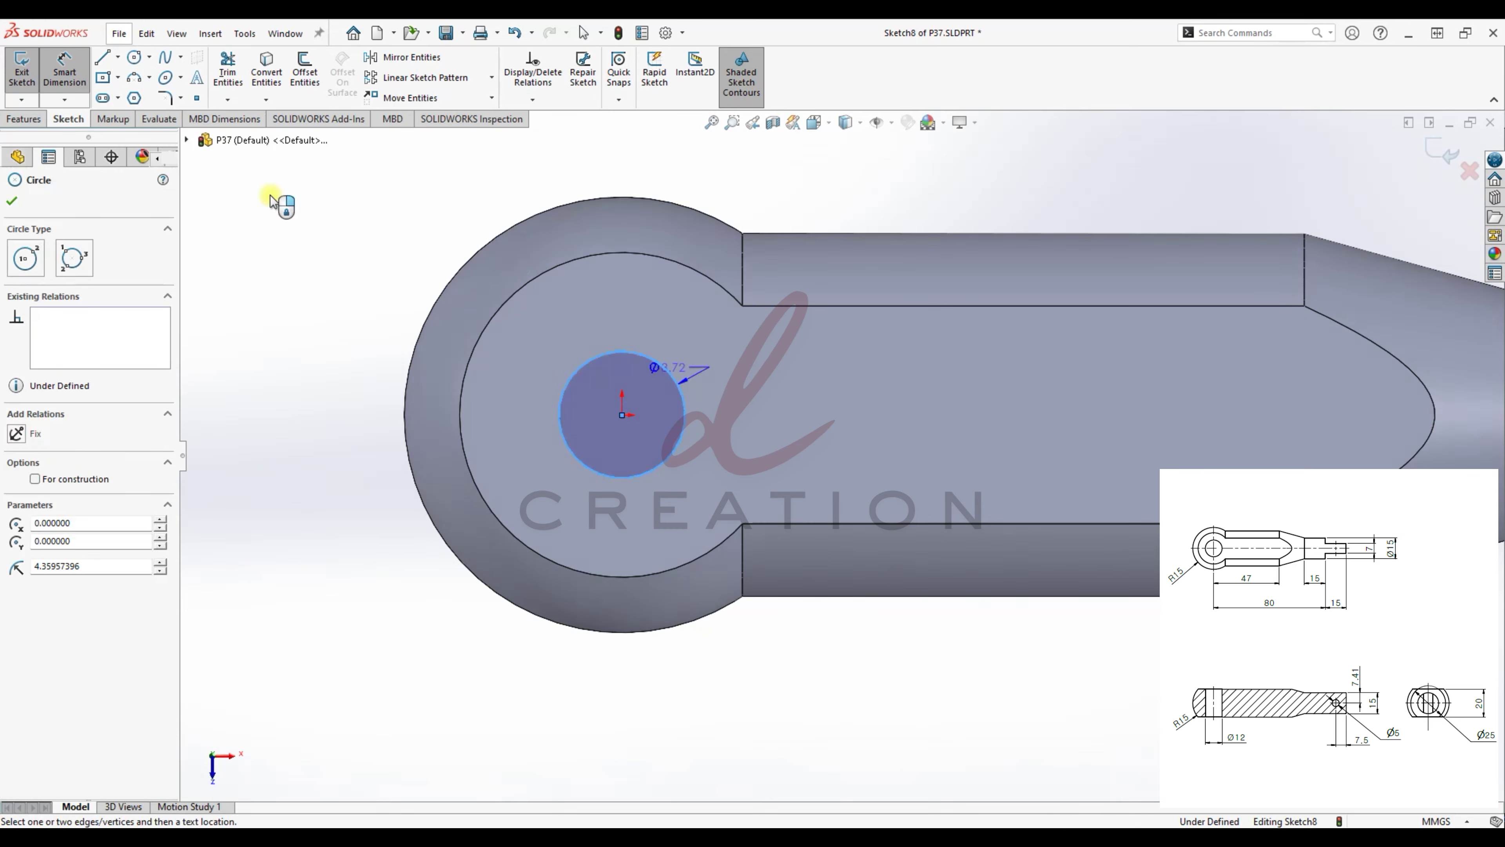
left_click(269, 207)
type("12")
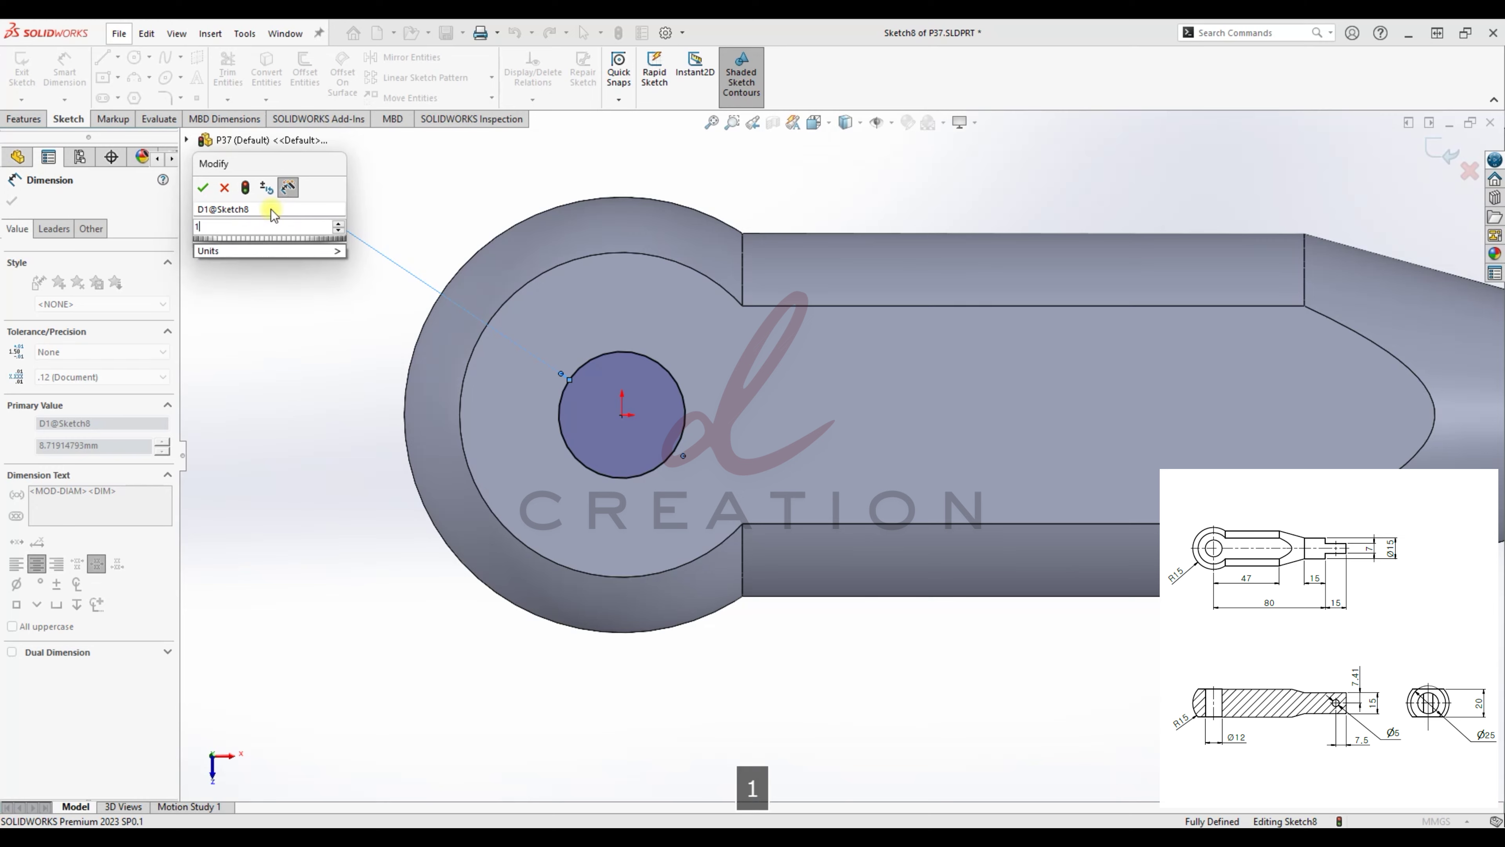
key("Return")
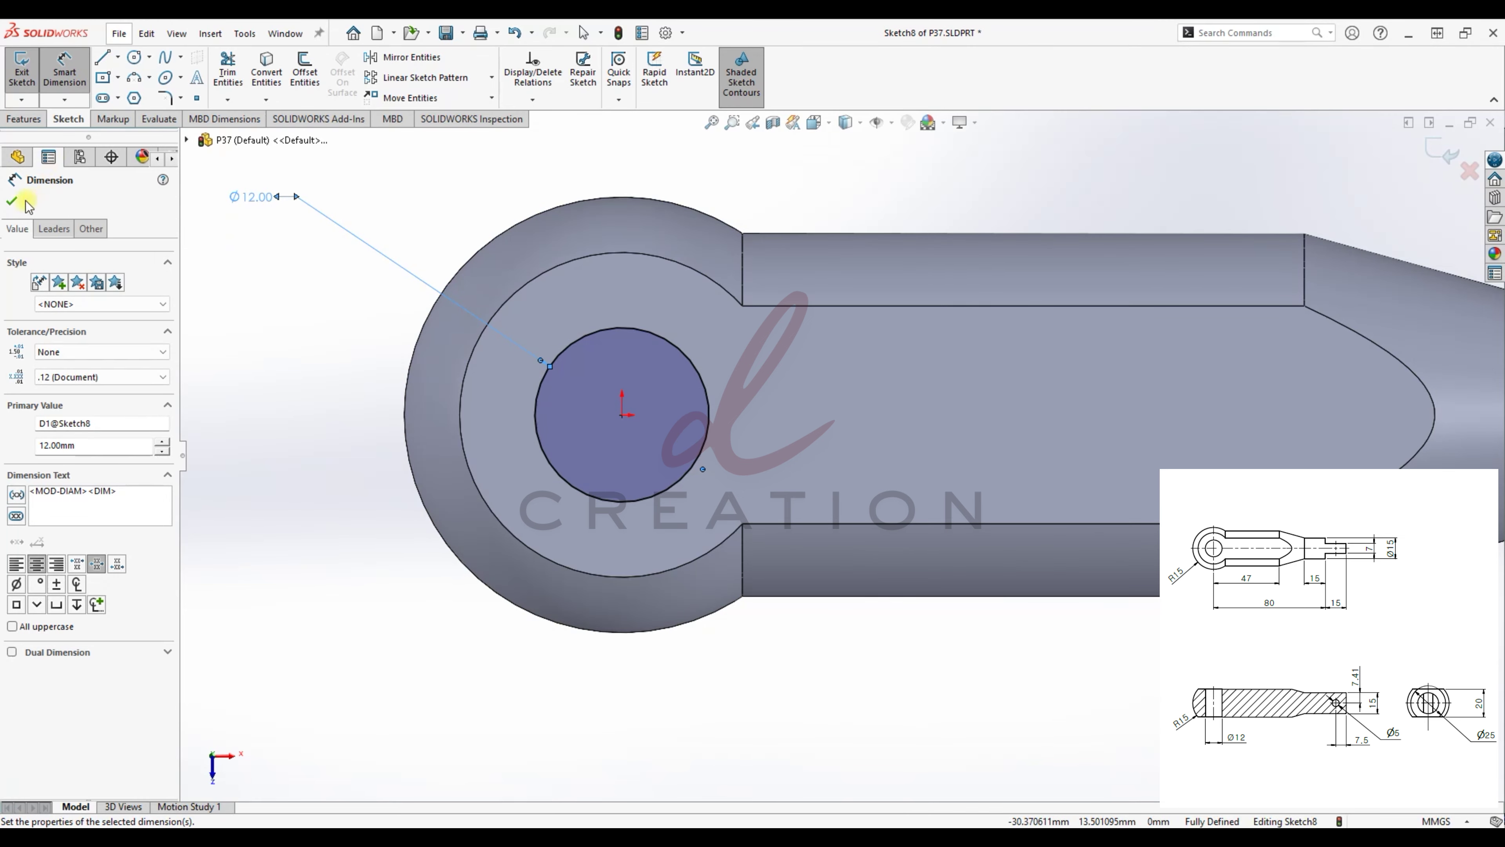
left_click(26, 202)
- Exit the sketch and cut the head hole through all in both directions
left_click(1439, 150)
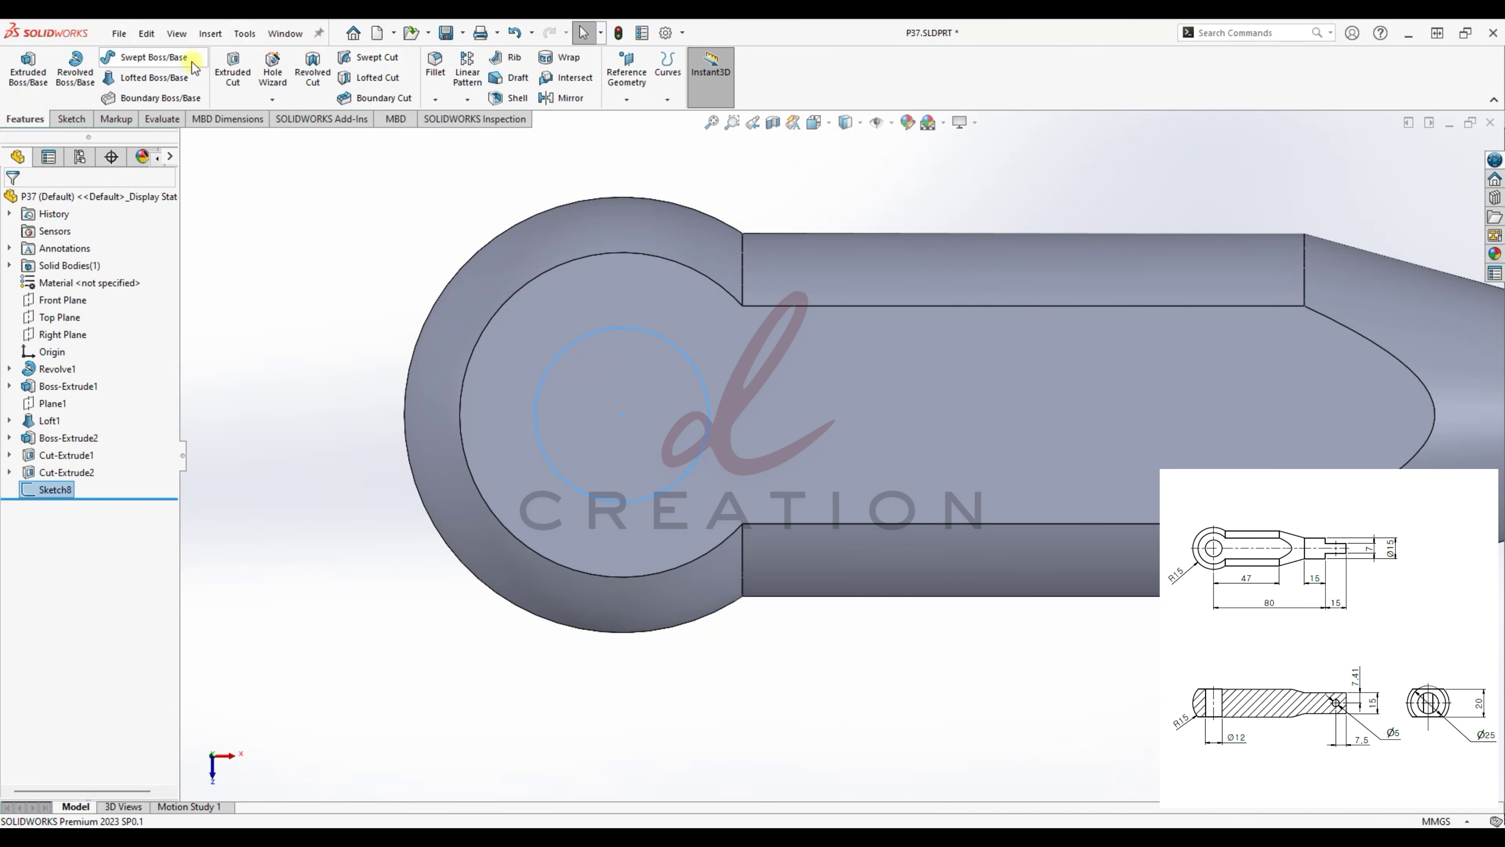
left_click(233, 68)
left_click(98, 295)
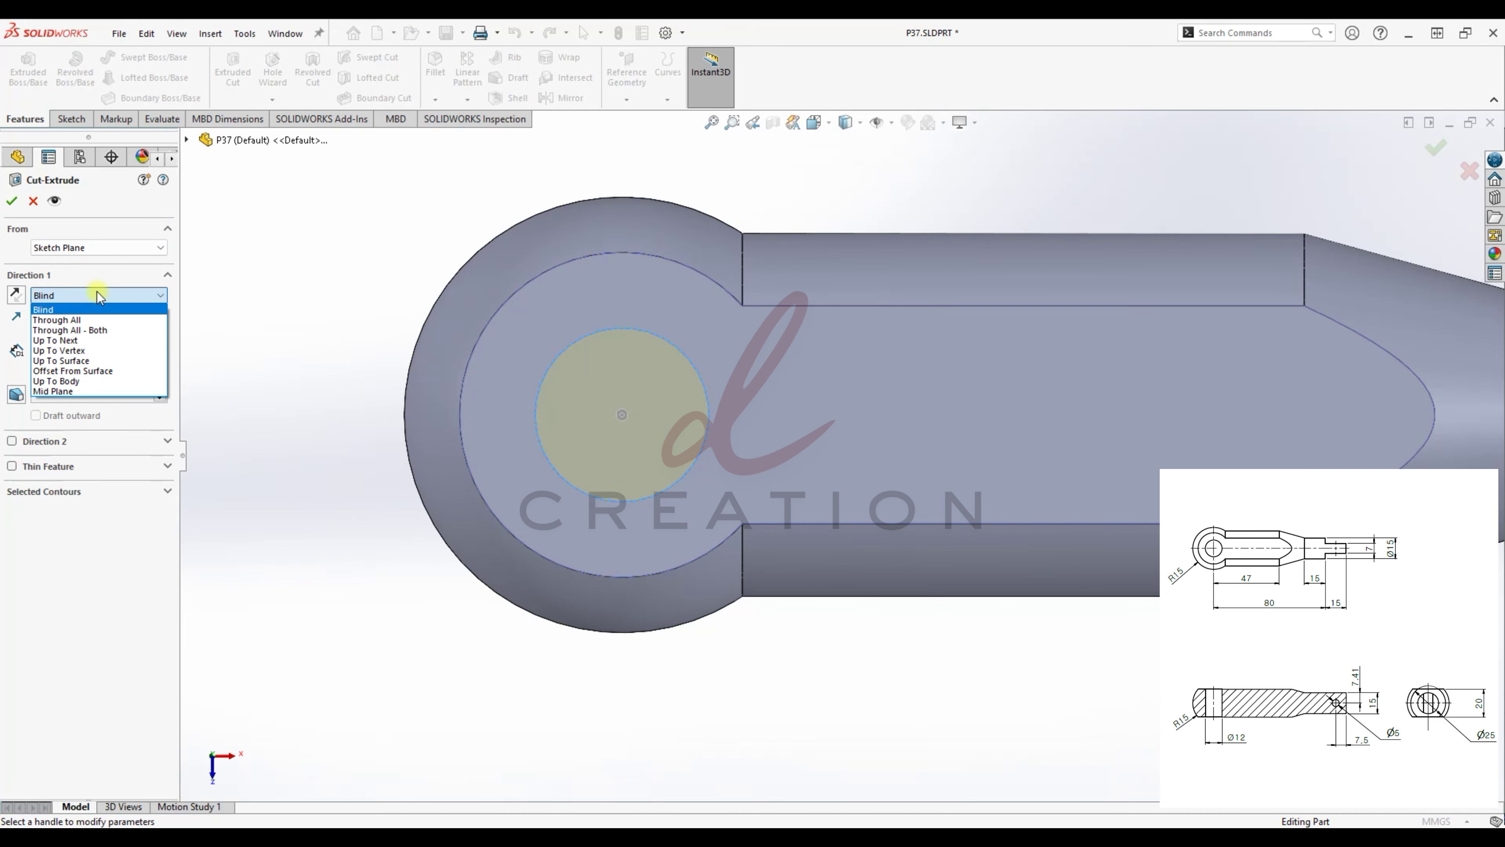
left_click(91, 327)
left_click(13, 201)
scroll(980, 560, "up", 4)
left_click(1087, 601)
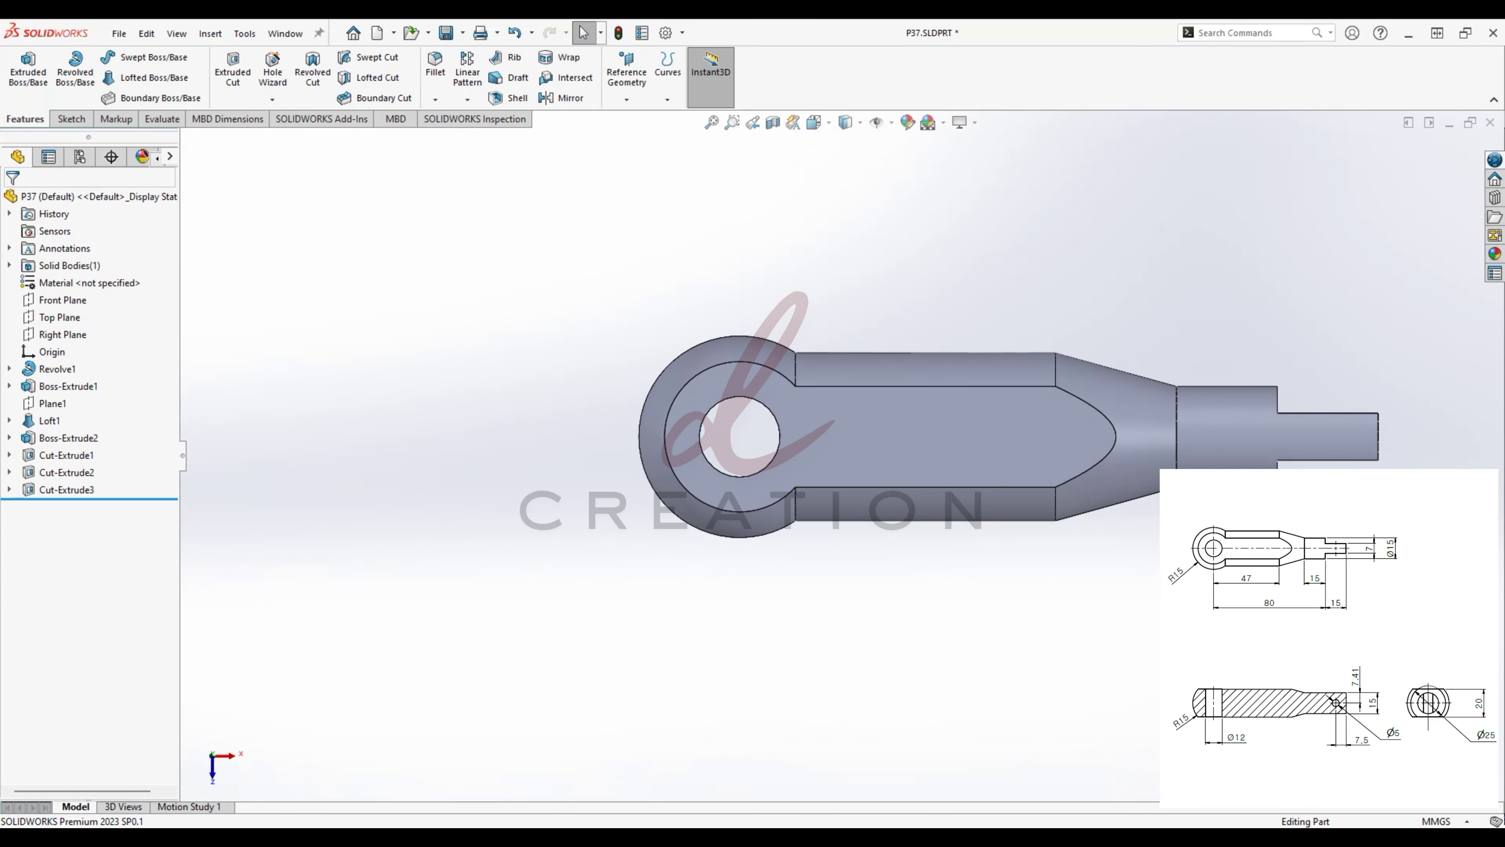
- Start a sketch on the end tongue's flat side face and draw a circle about 4.9 mm in diameter near its middle
middle_click_drag(1280, 480, 1149, 354)
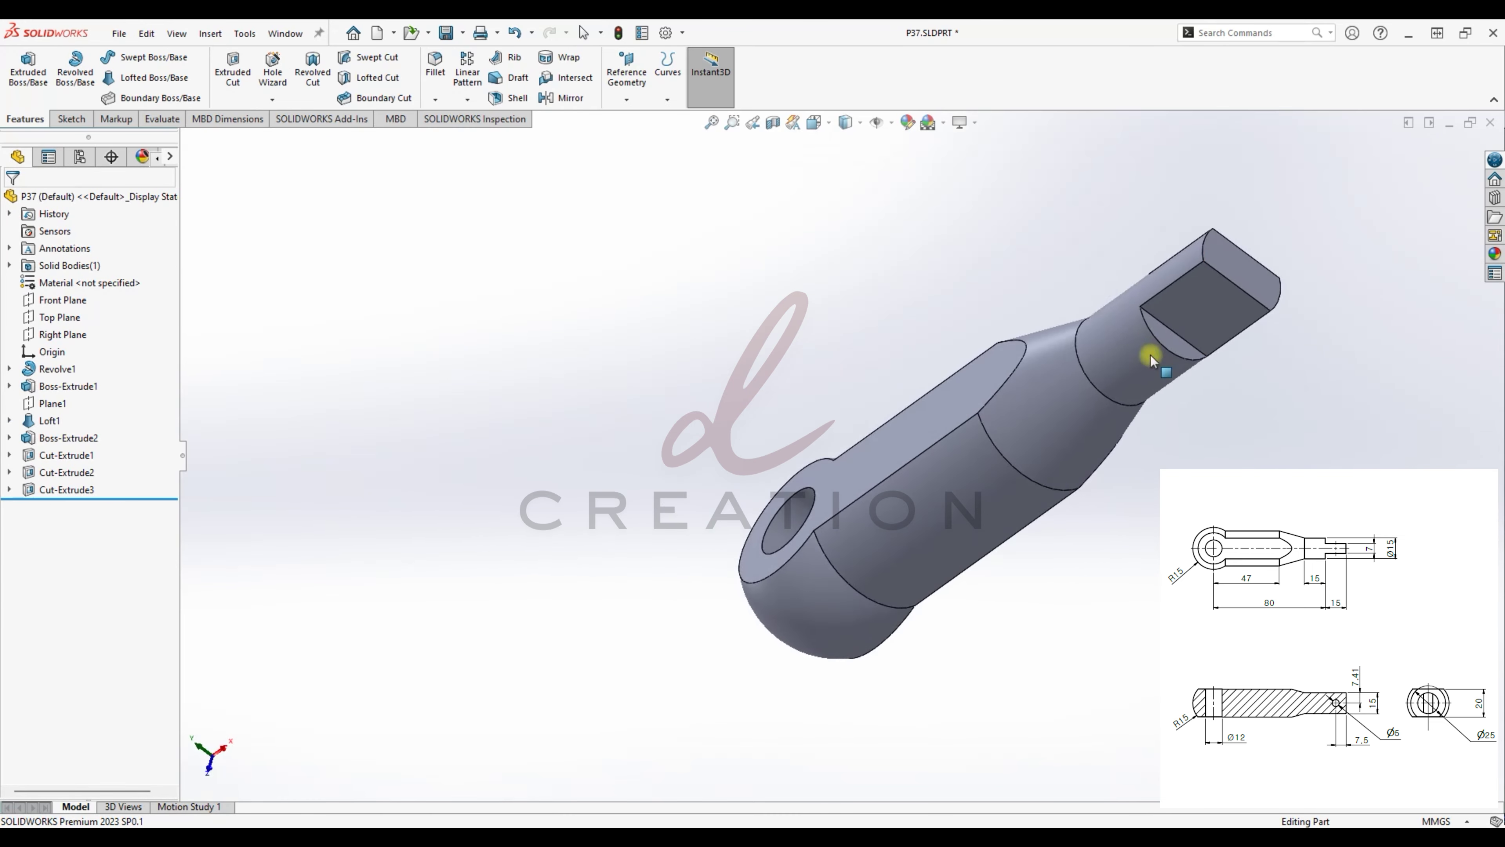
left_click(1205, 314)
right_click(1204, 308)
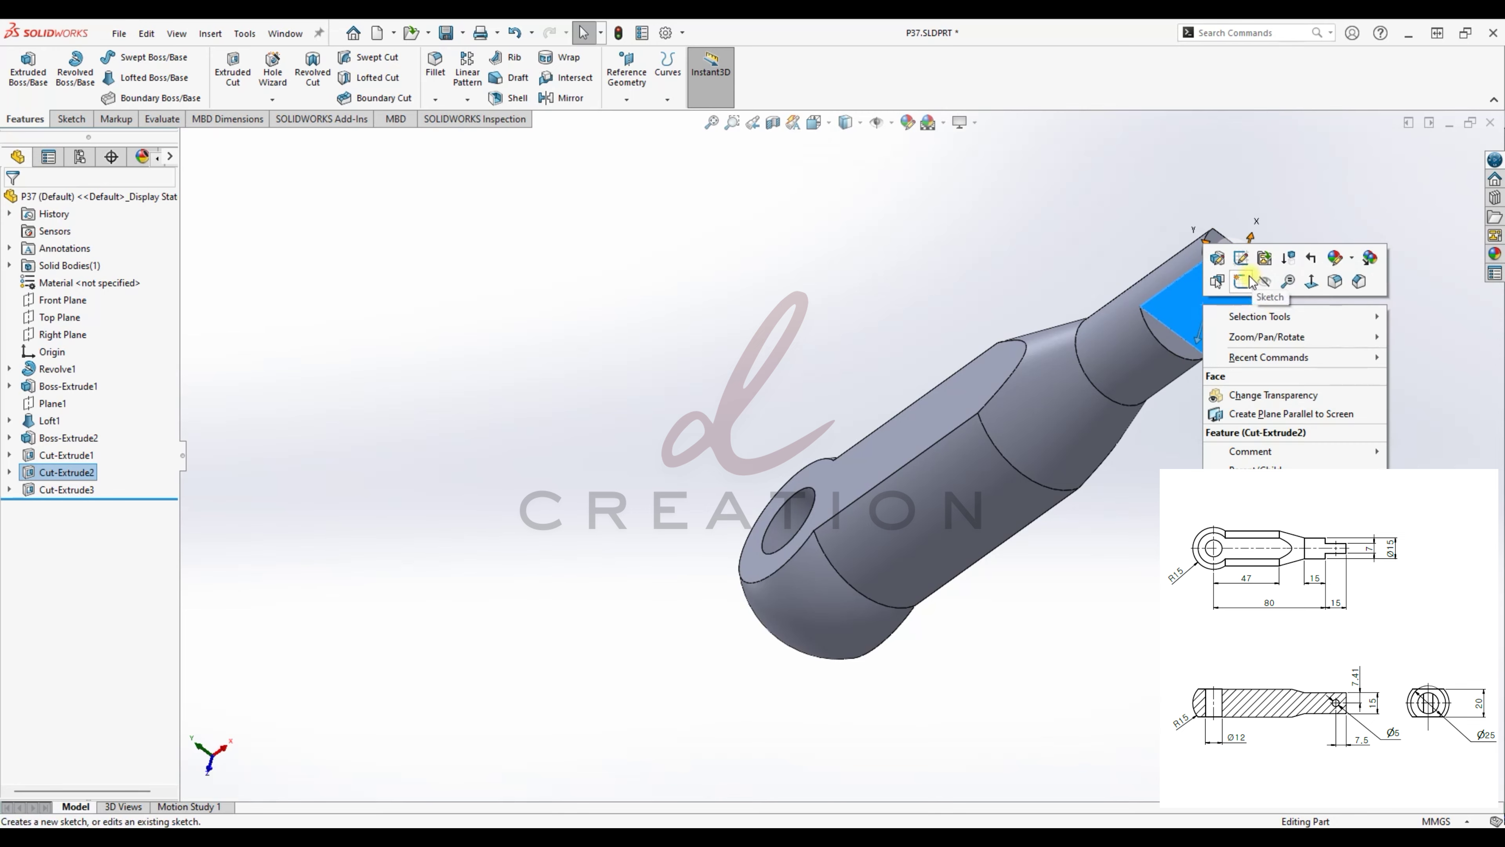
left_click(1247, 278)
scroll(1189, 444, "down", 4)
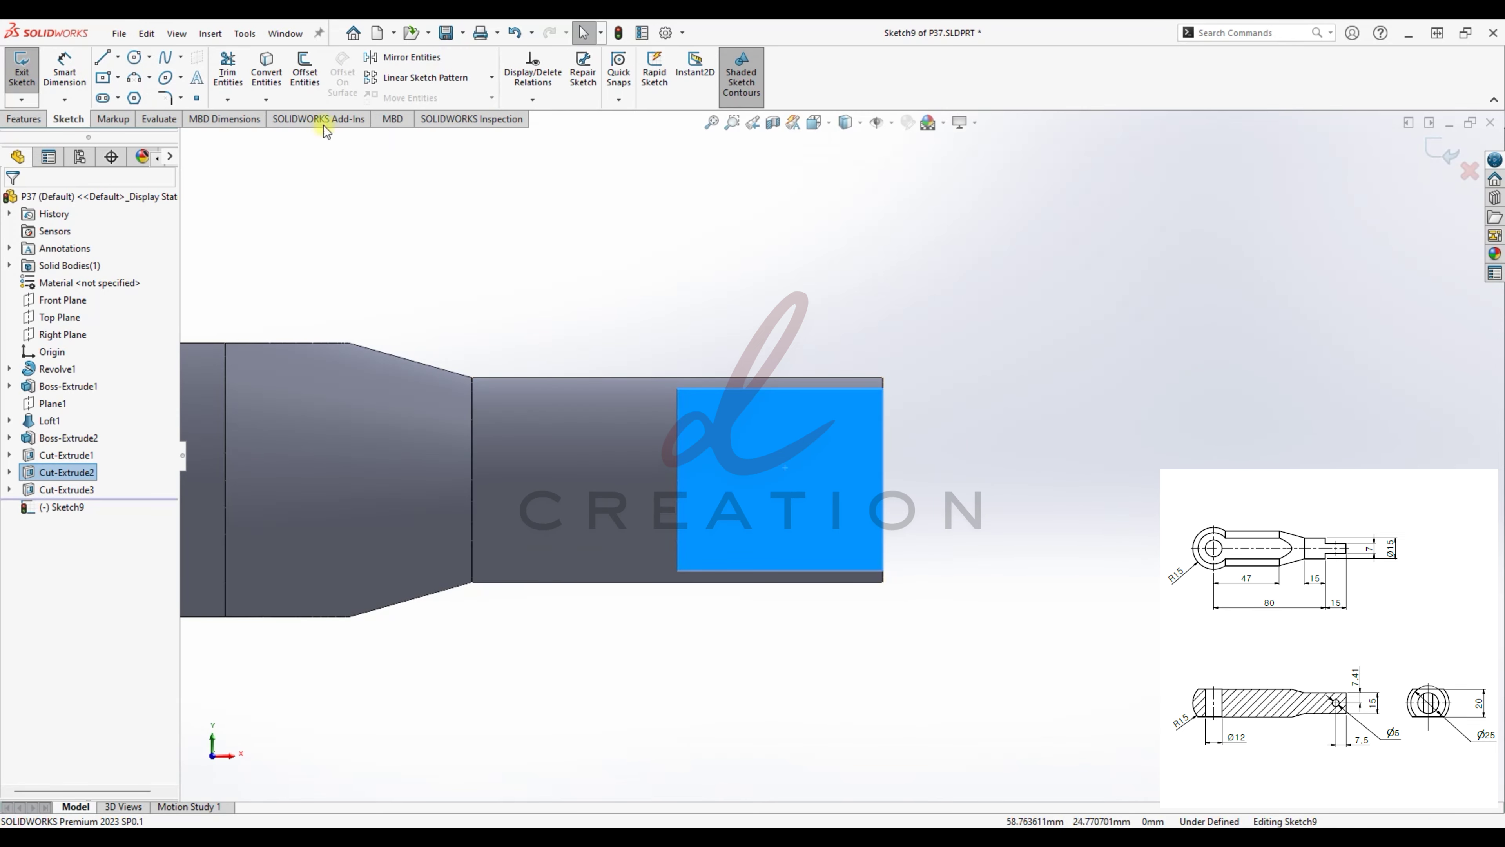
left_click(135, 59)
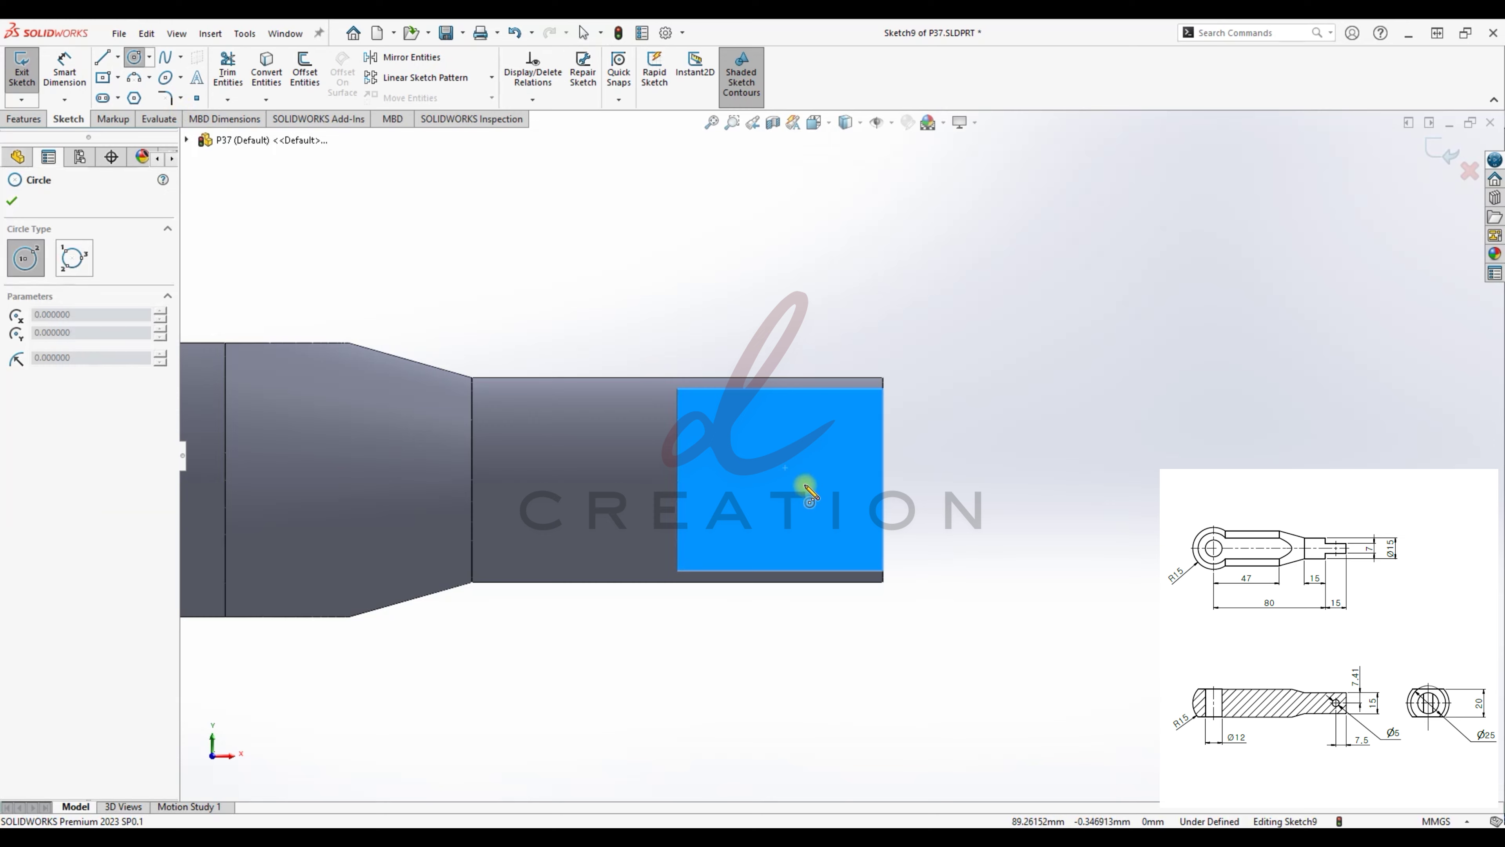
left_click(789, 483)
left_click(809, 515)
key("Escape")
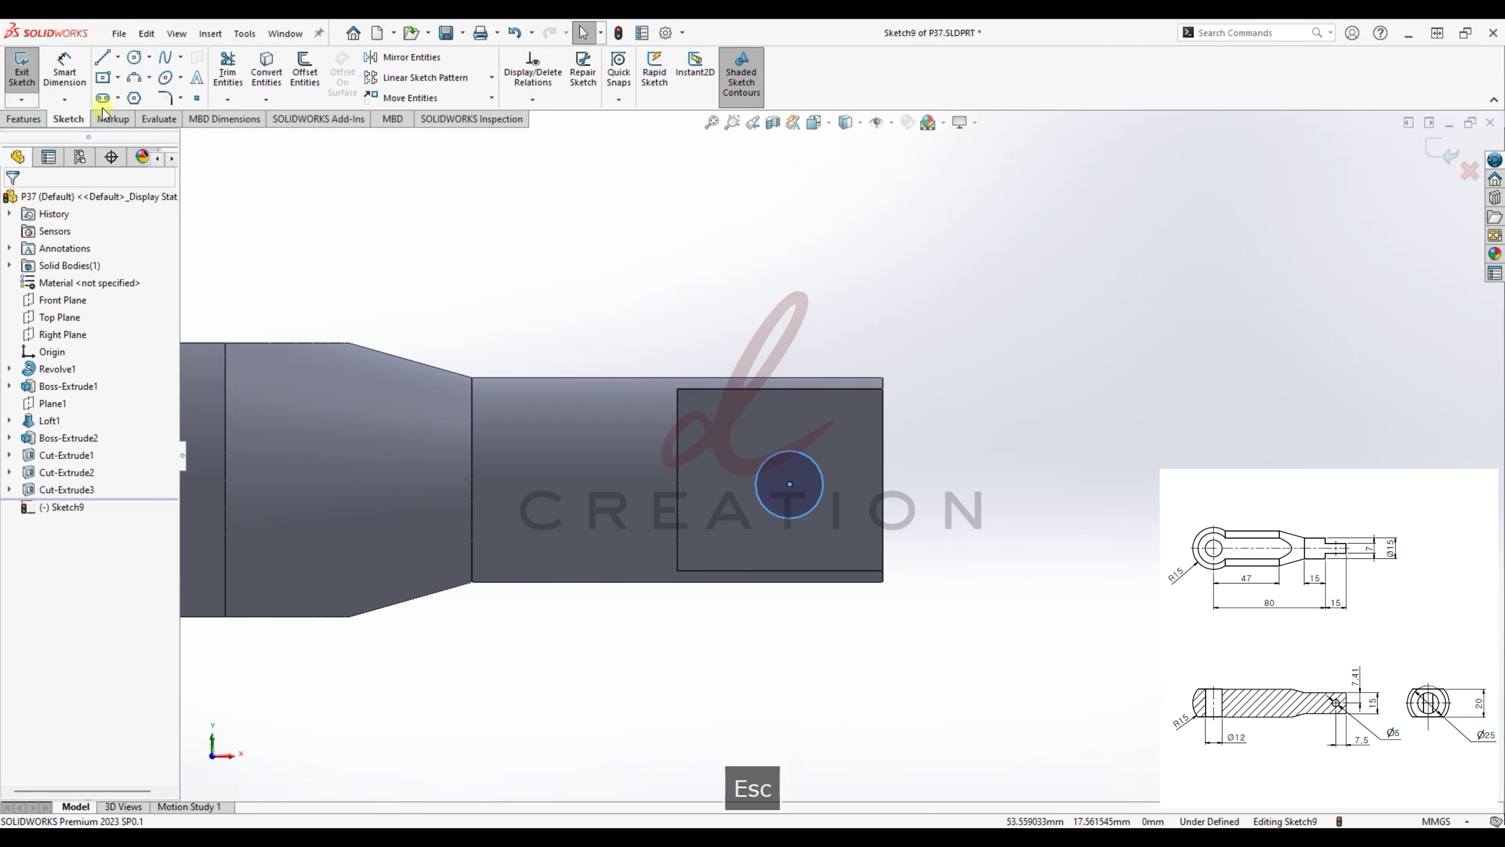
- Dimension the distance from the tongue circle's centre to the end boss's upper edge as 7.41 mm
left_click(65, 66)
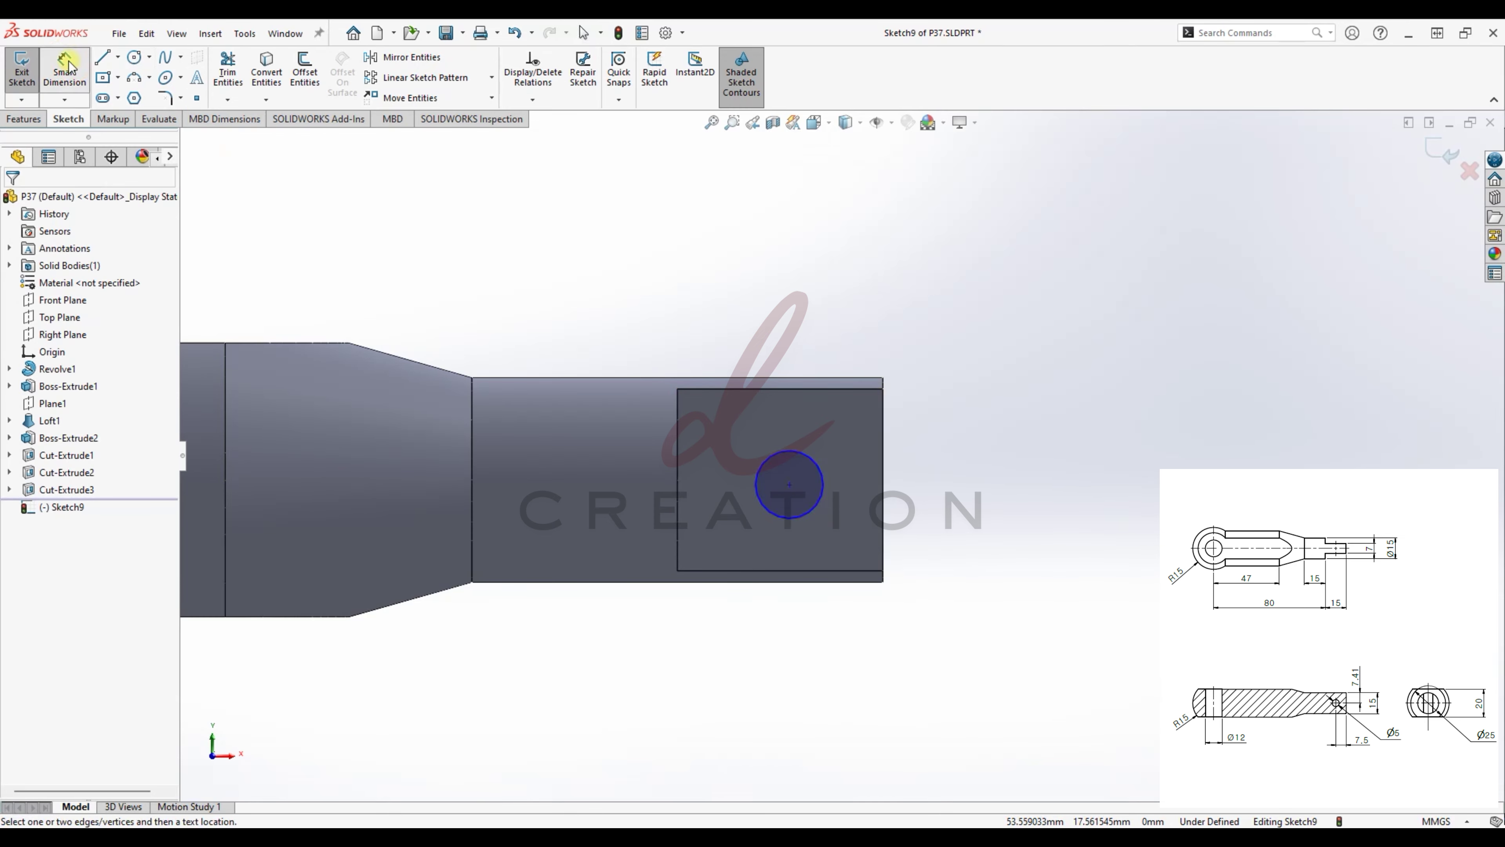
left_click(790, 485)
left_click(808, 381)
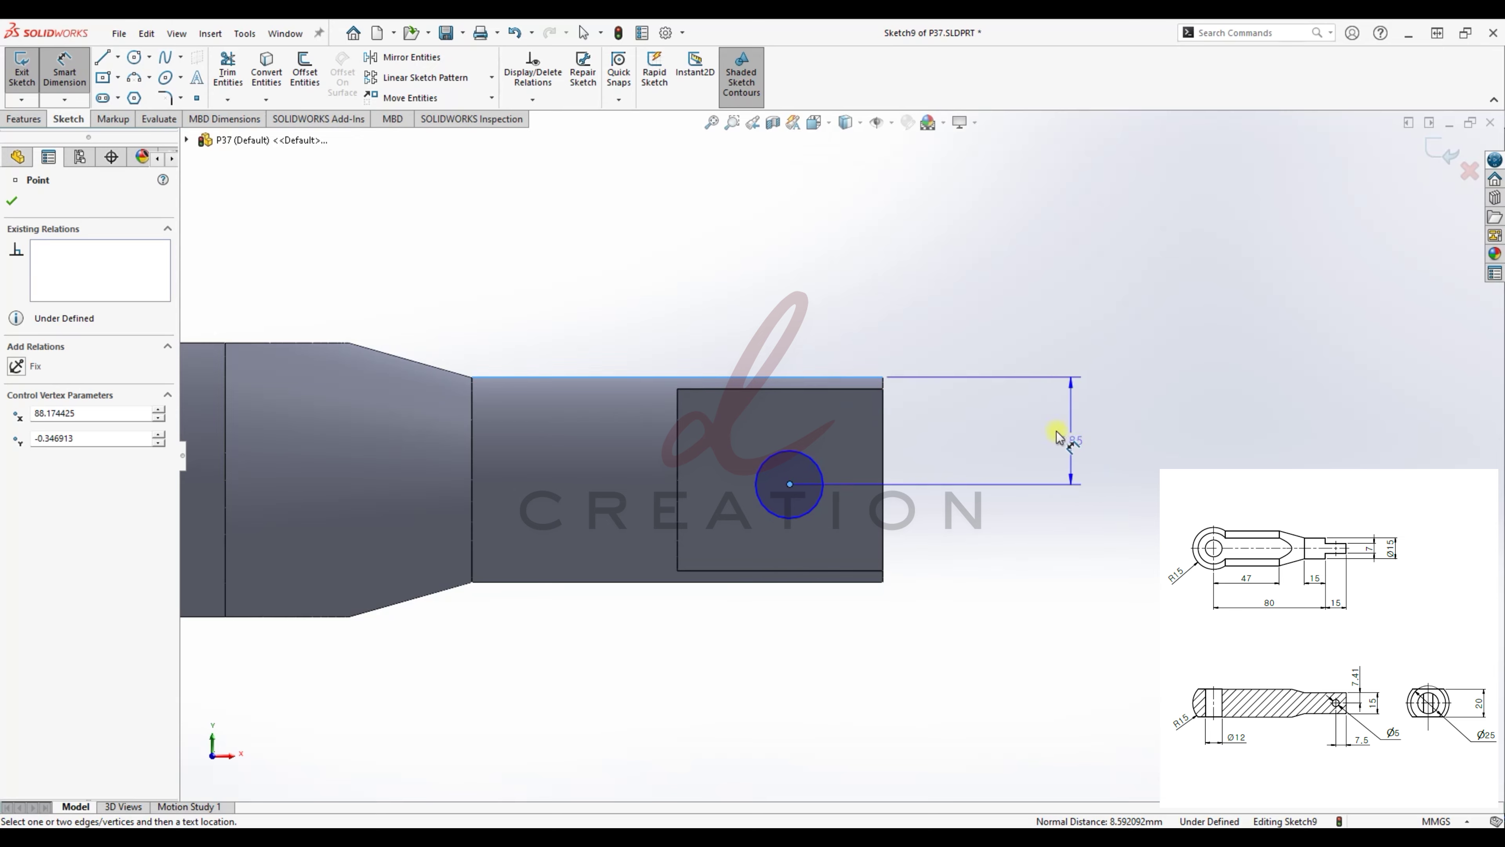
left_click(1021, 418)
type("7.41")
key("Return")
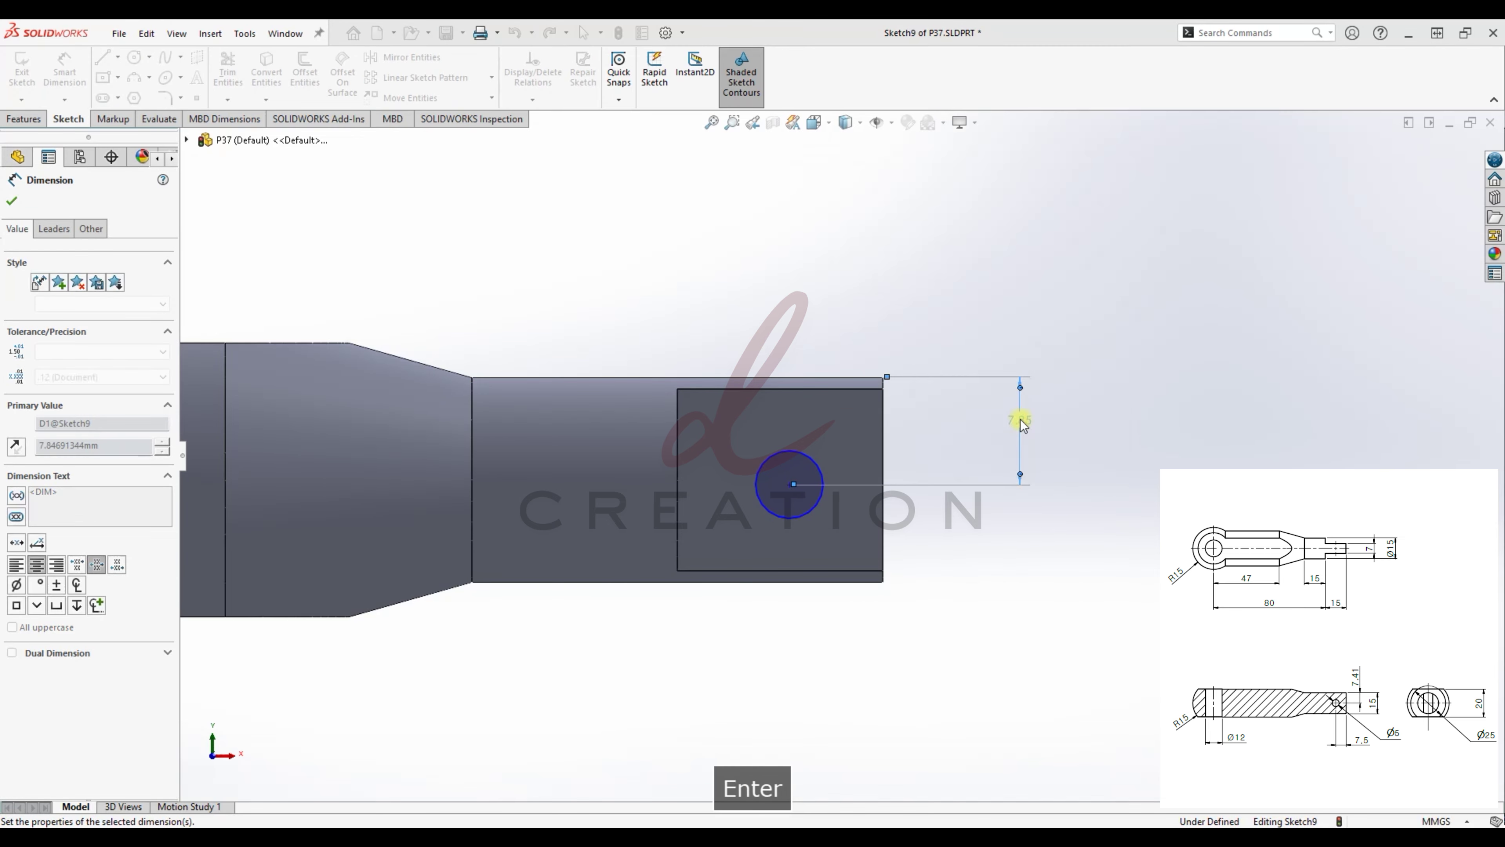
- Dimension the distance from the tongue circle's centre to the tongue's end edge as 7.5 mm
left_click(791, 478)
left_click(883, 574)
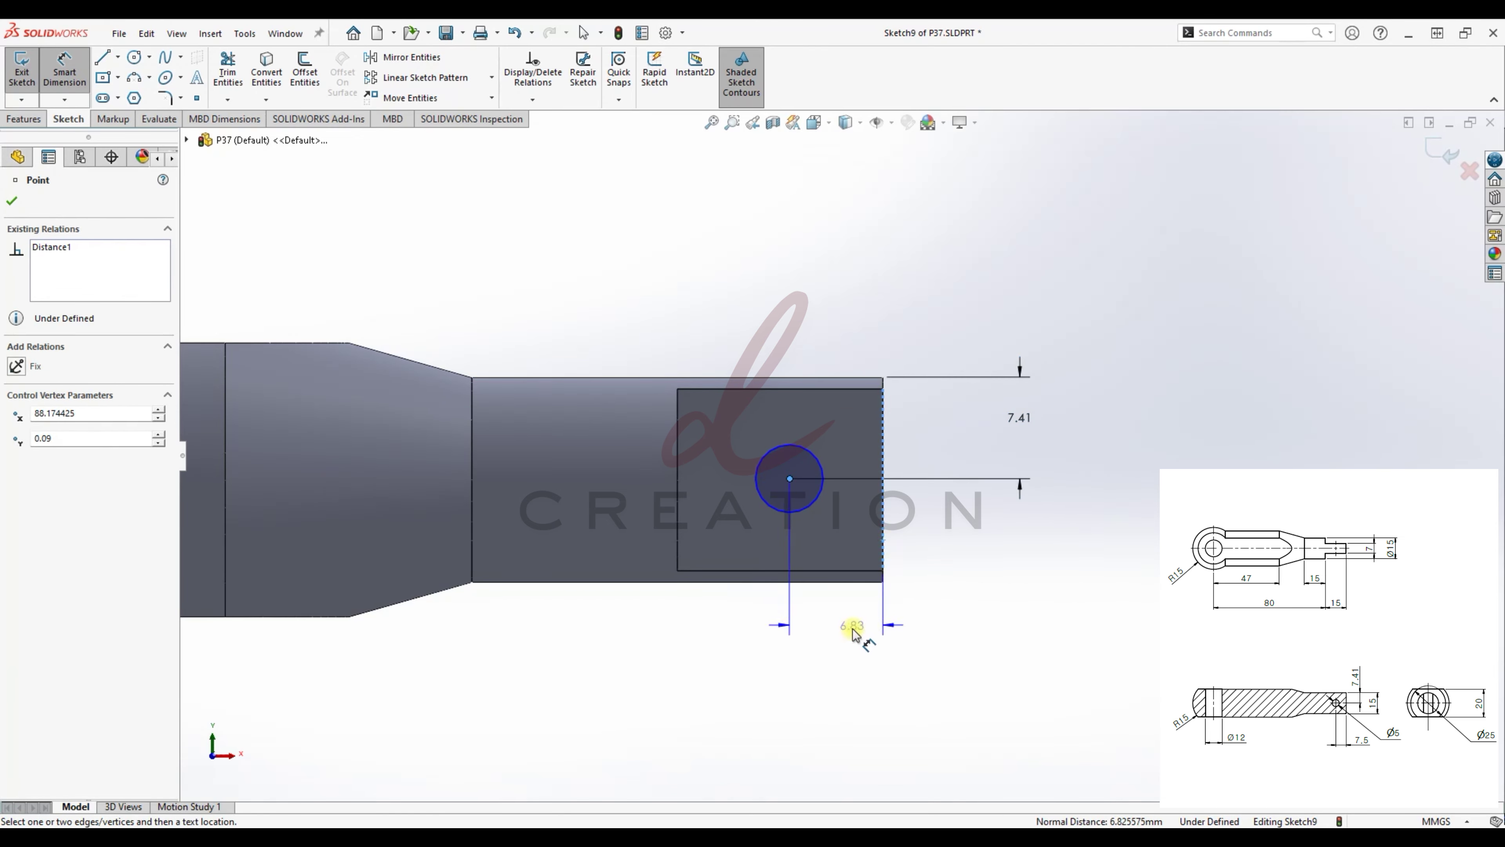
left_click(831, 640)
type("7.5")
key("Return")
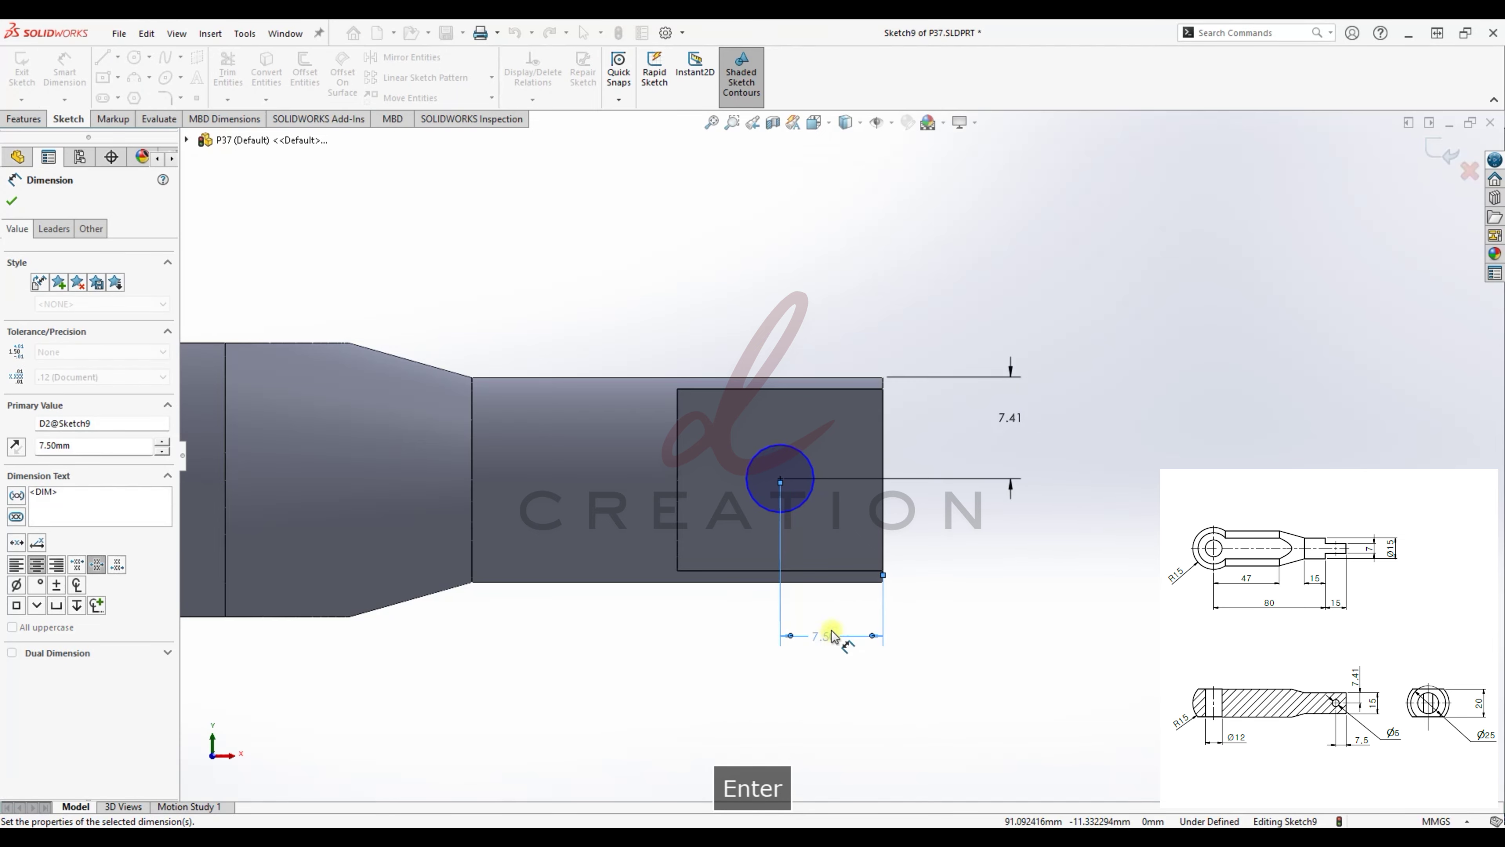
- Dimension the tongue circle's diameter as 5 mm
left_click(800, 455)
left_click(604, 268)
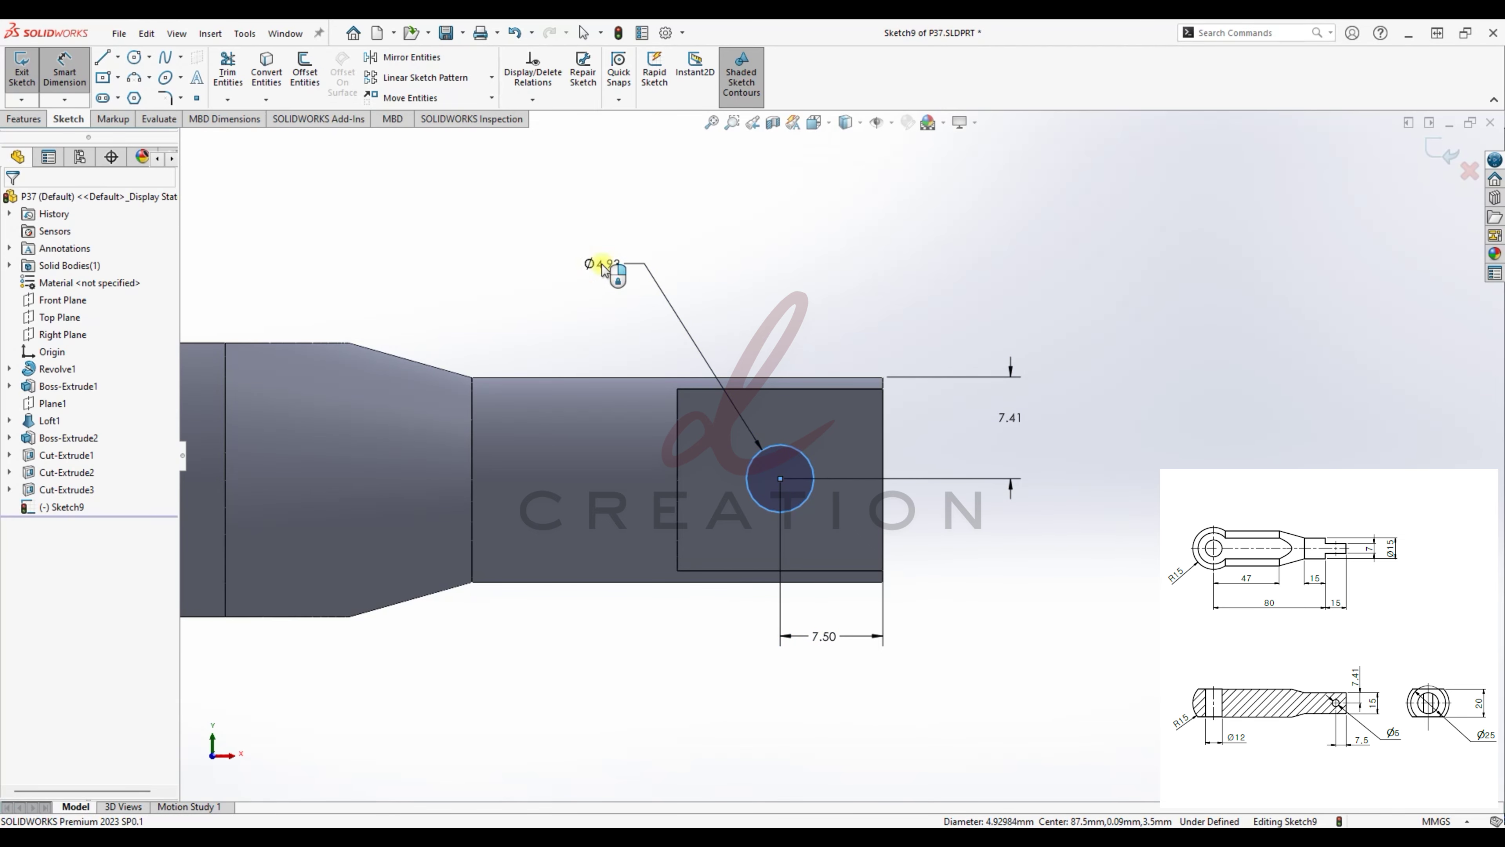
type("15")
key("Return")
double_click(573, 211)
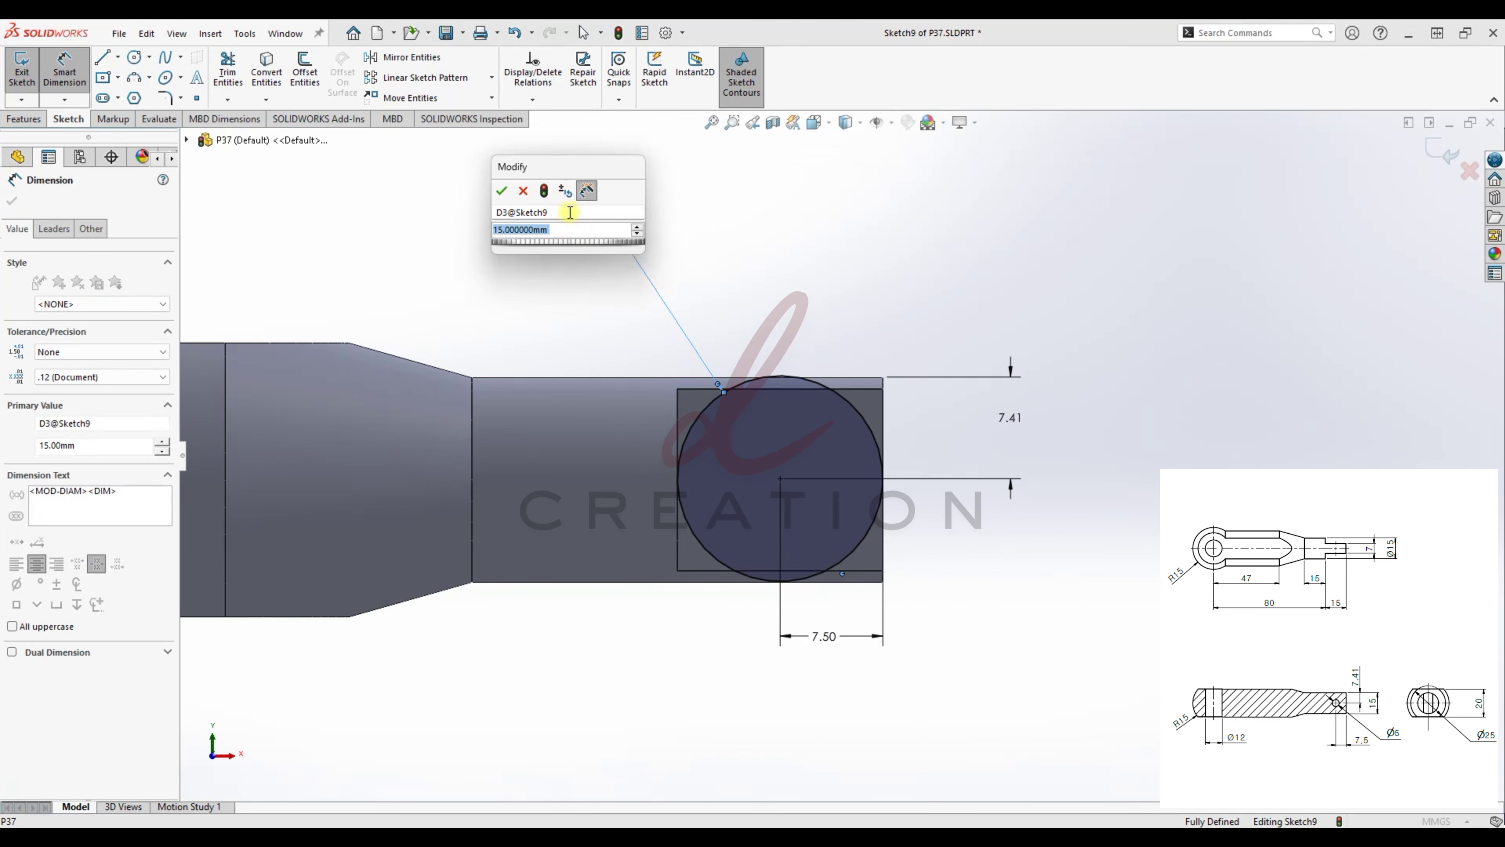
type("5")
key("Return")
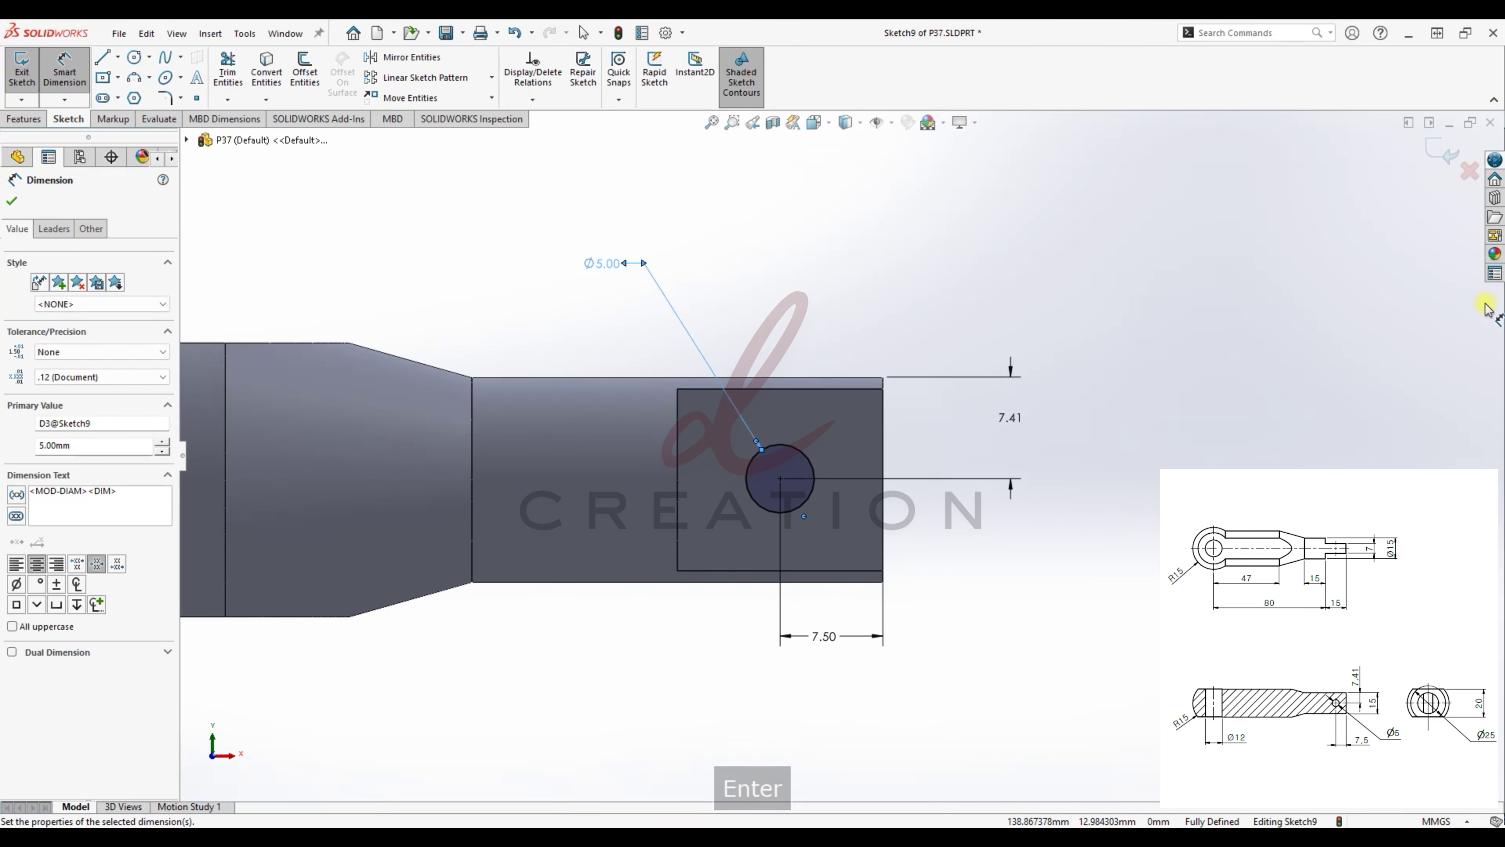
- Exit the sketch, cut the tongue hole through all in both directions and inspect the part from an isometric view
left_click(1447, 153)
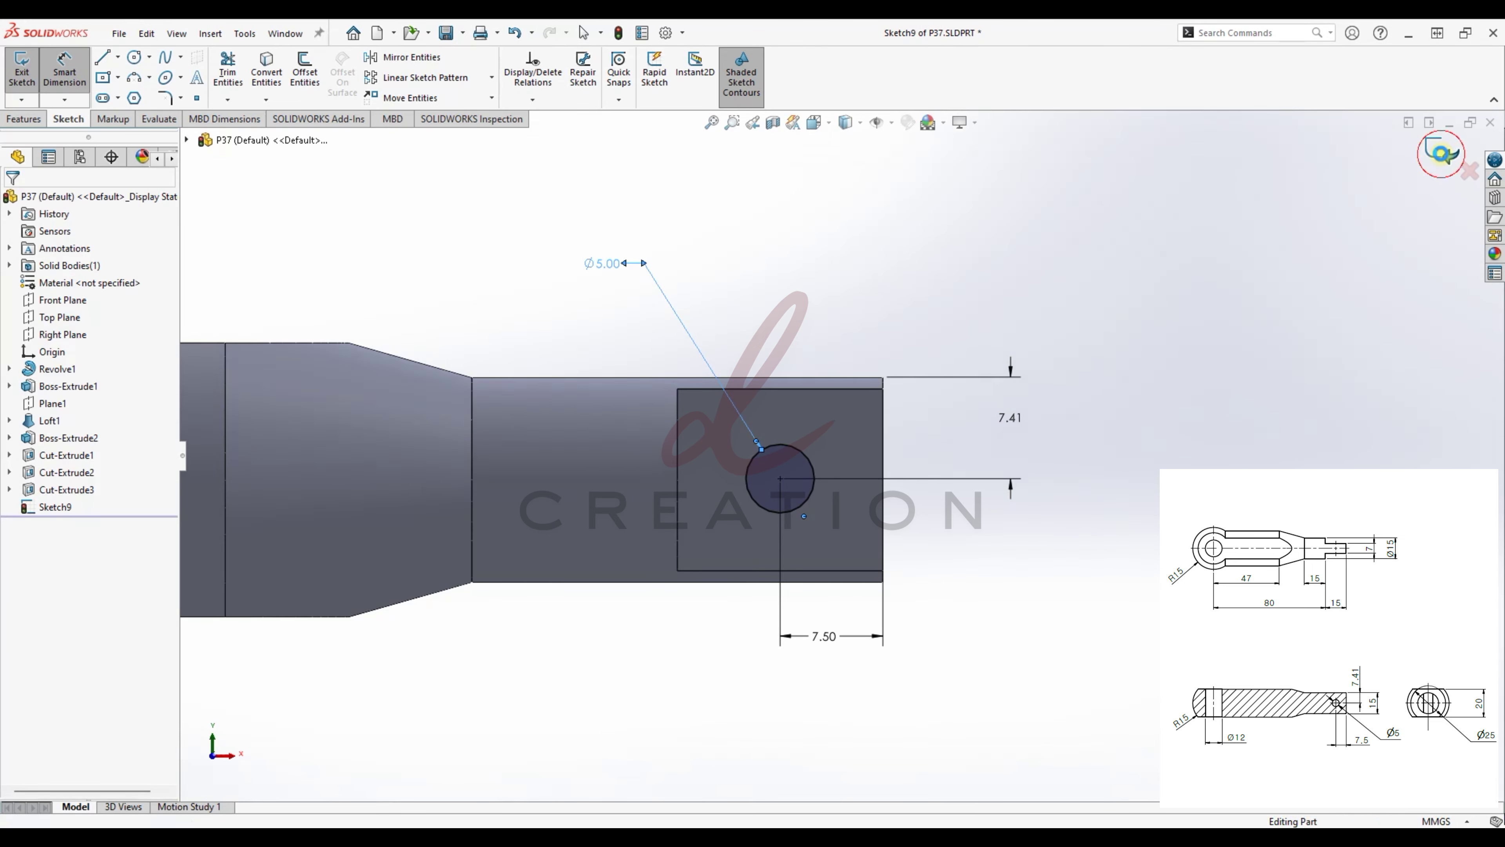
left_click(239, 70)
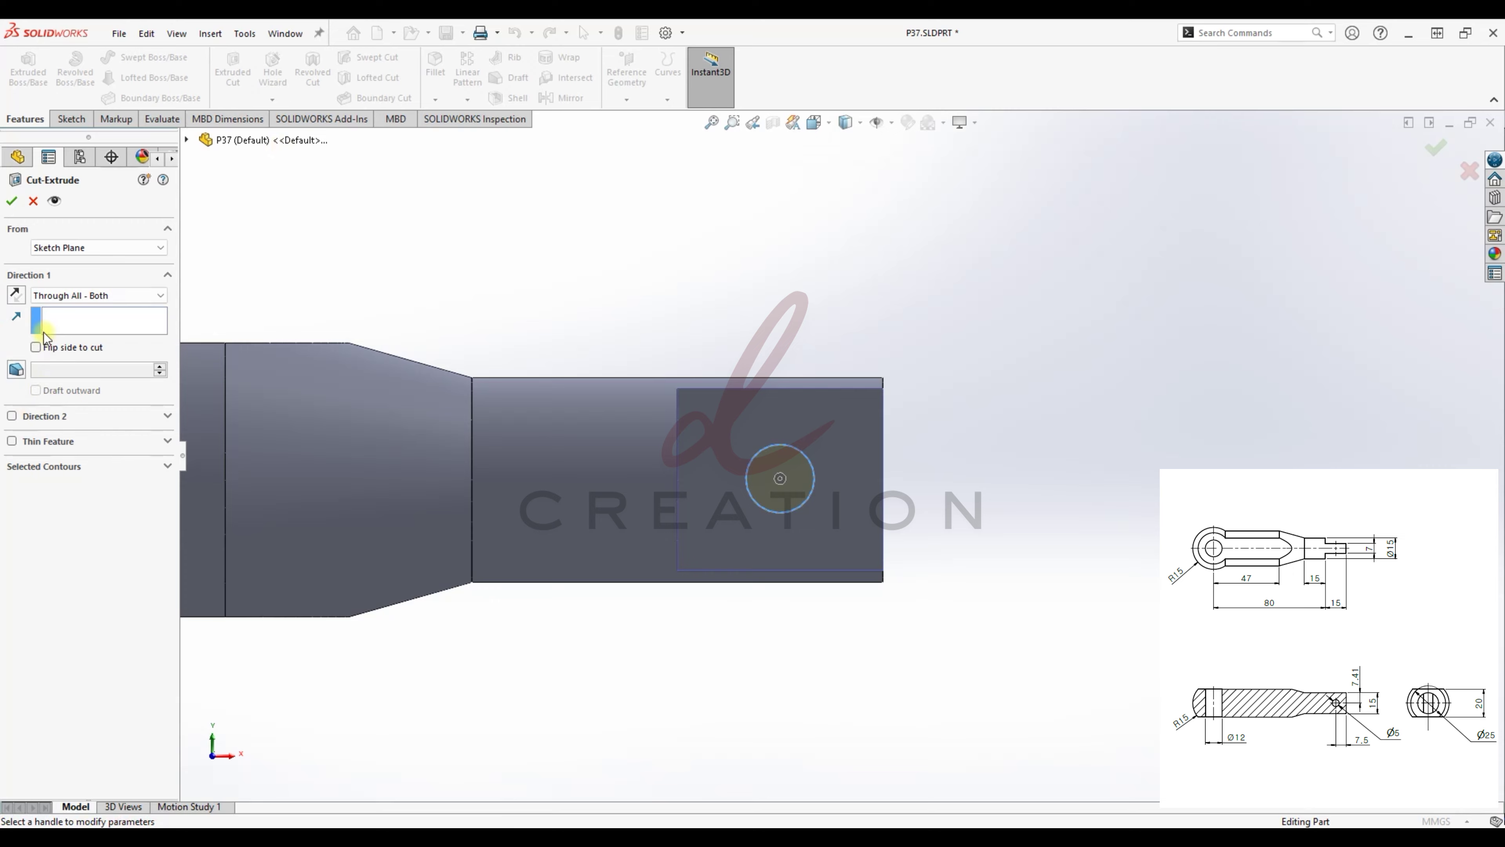
left_click(14, 193)
scroll(779, 548, "up", 5)
left_click(777, 549)
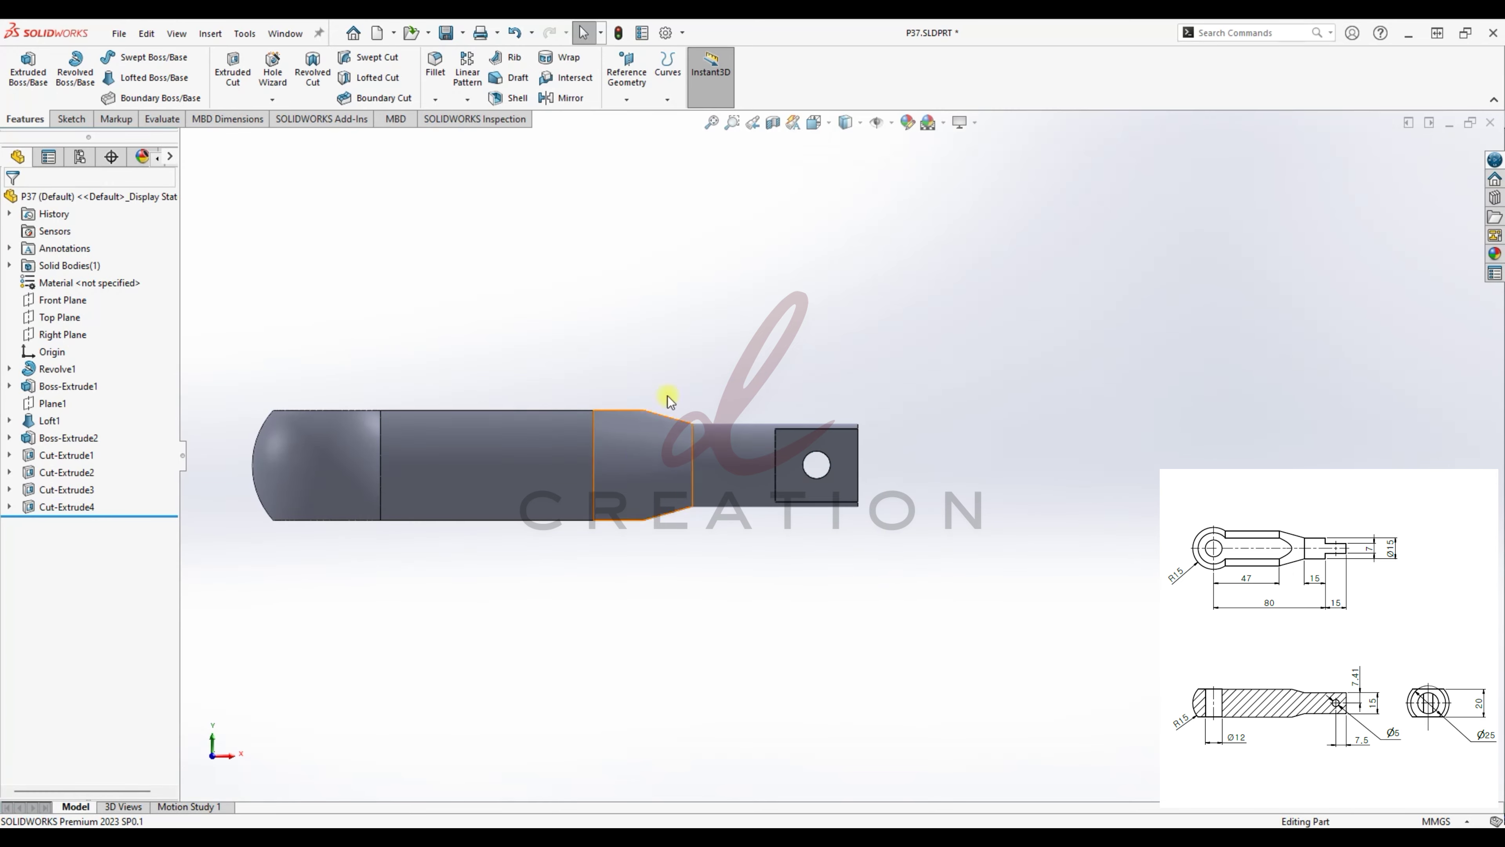
left_click(814, 123)
left_click(906, 175)
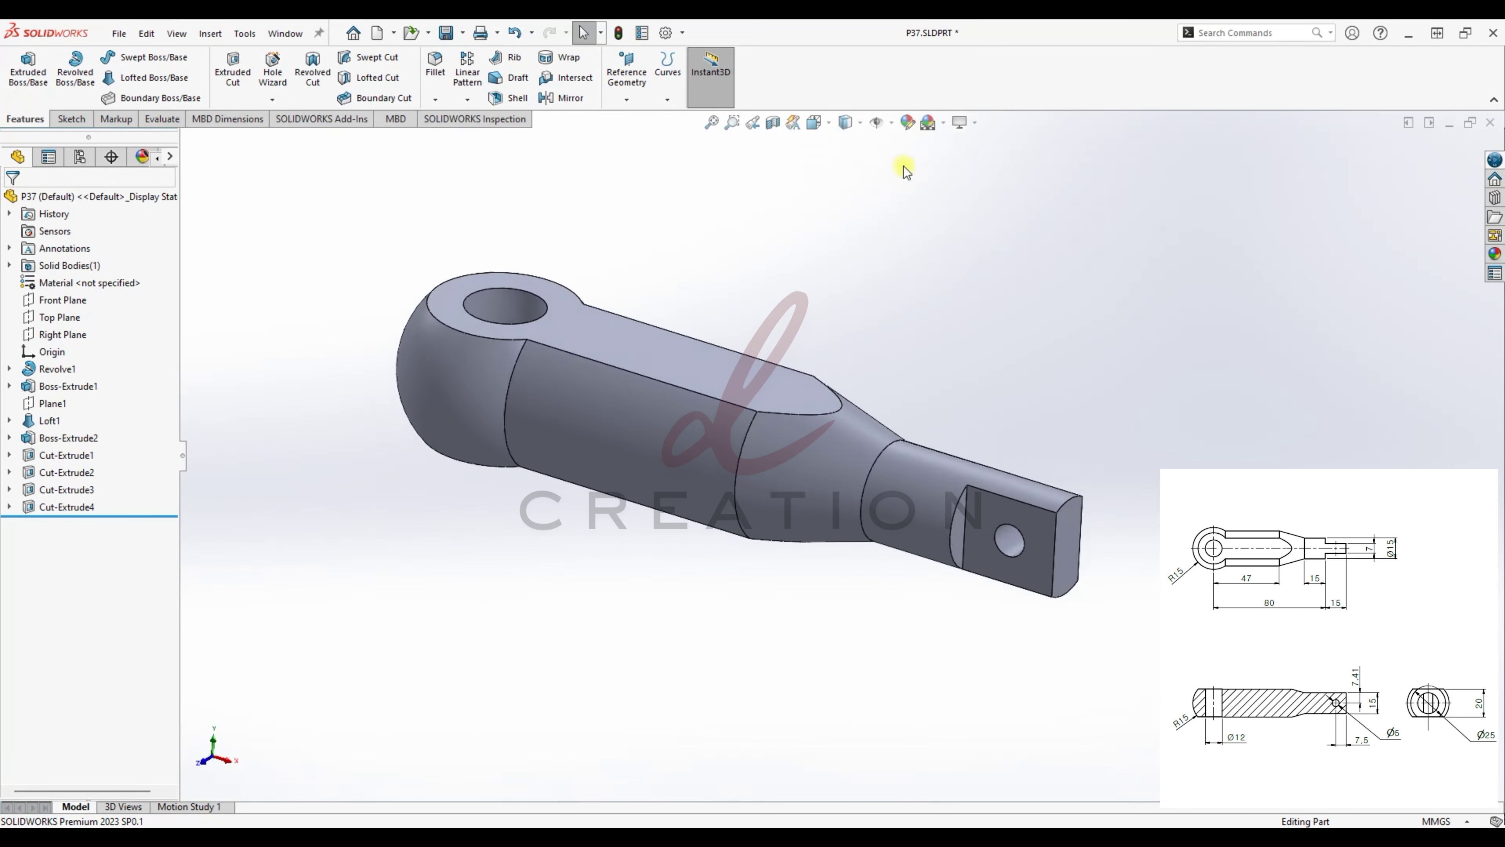
middle_click_drag(1034, 419, 957, 486)
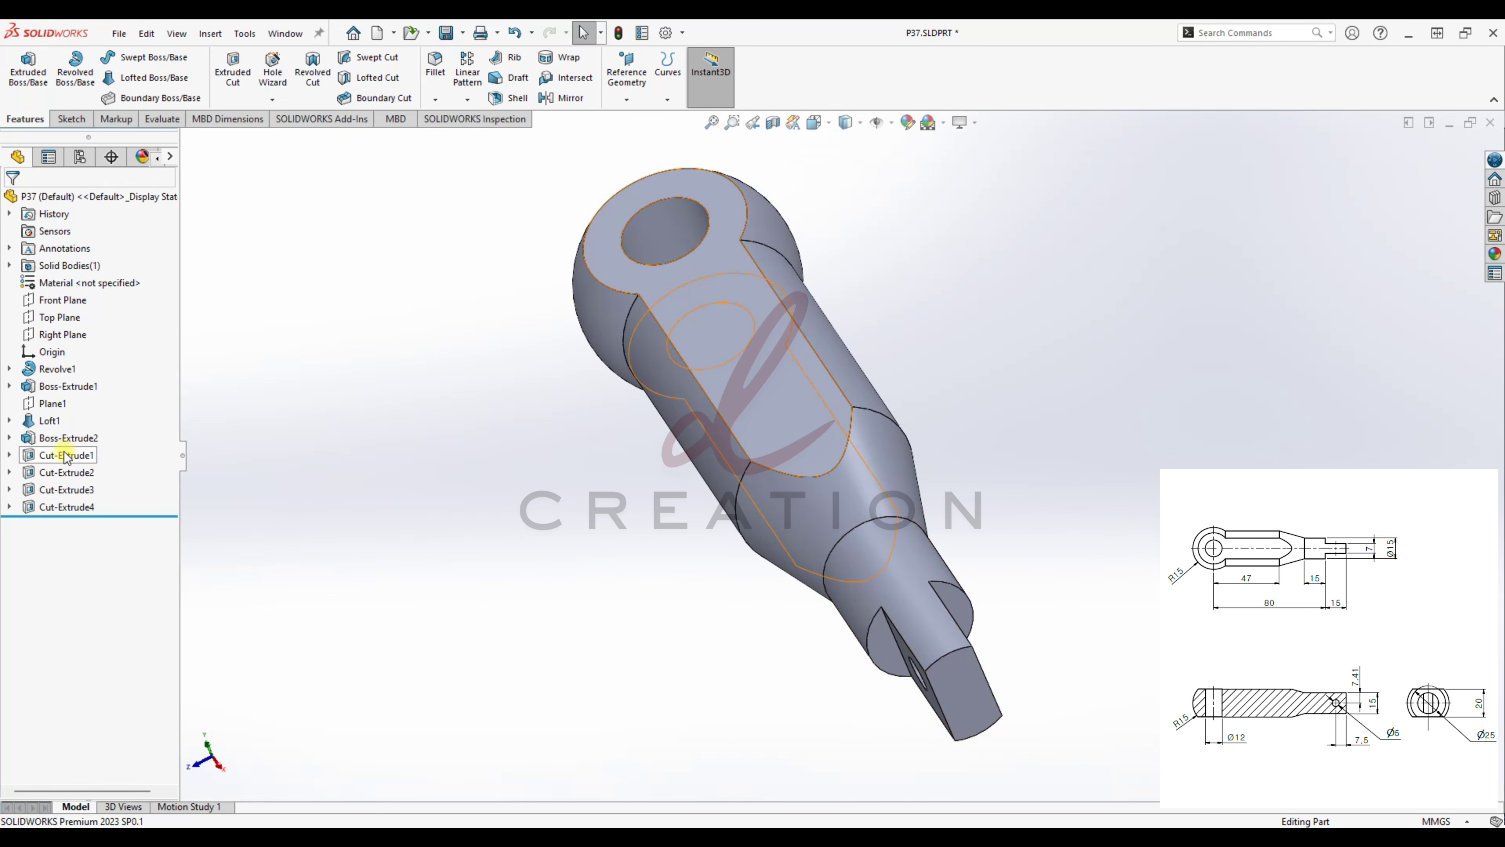
- Roll the feature history back to just before the two extruded-cut holes, Cut-Extrude3 and Cut-Extrude4
middle_click_drag(880, 511, 646, 621)
scroll(645, 618, "up", 3)
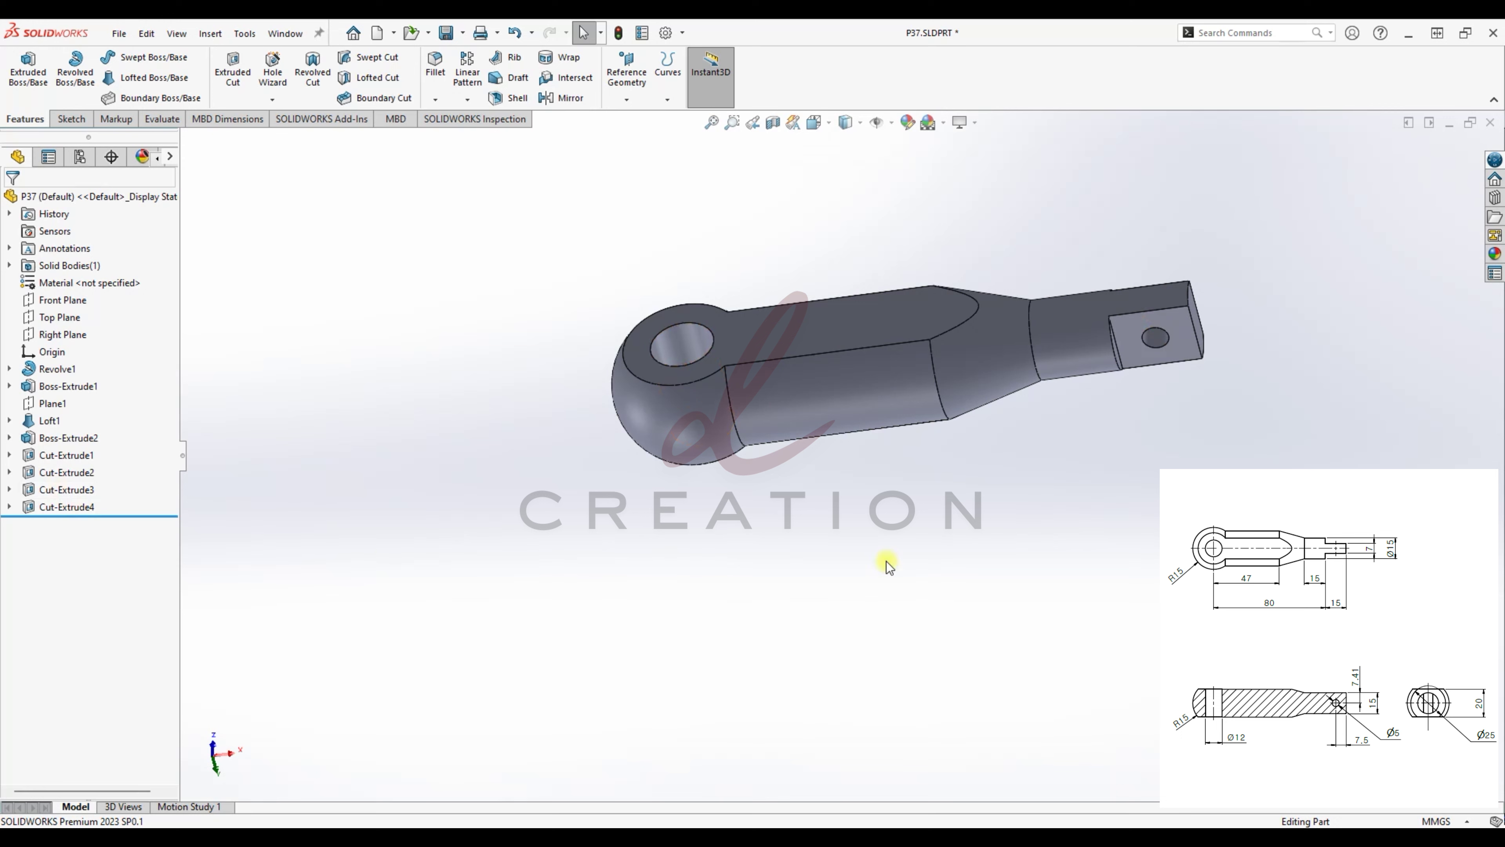
left_click_drag(105, 513, 102, 487)
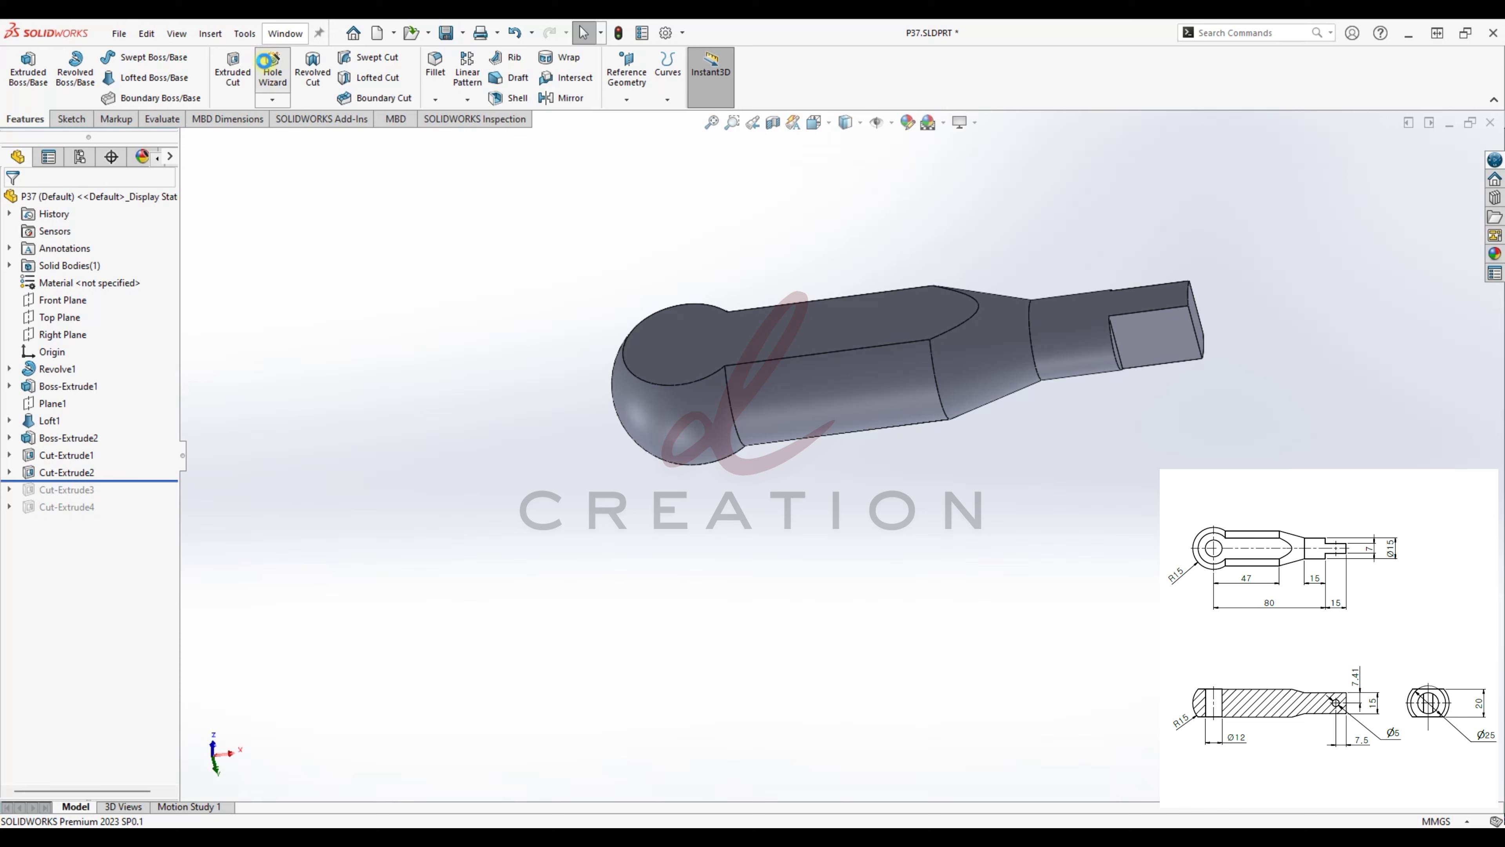
- Start a Hole Wizard hole as an ANSI Metric dowel hole of size Ø12.0 with a Through All end condition
left_click(266, 65)
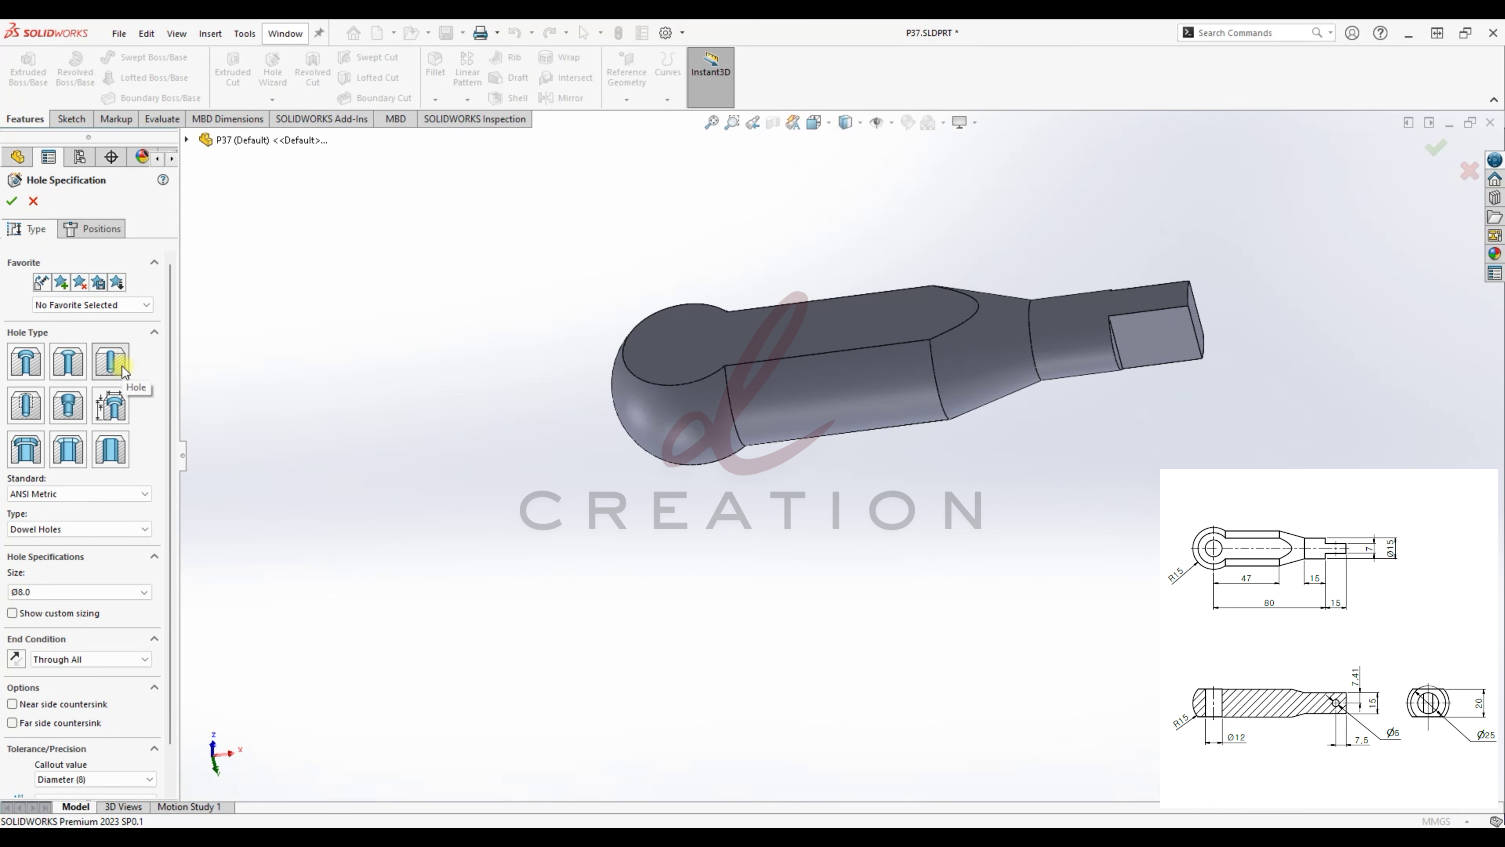
left_click(118, 365)
left_click(48, 591)
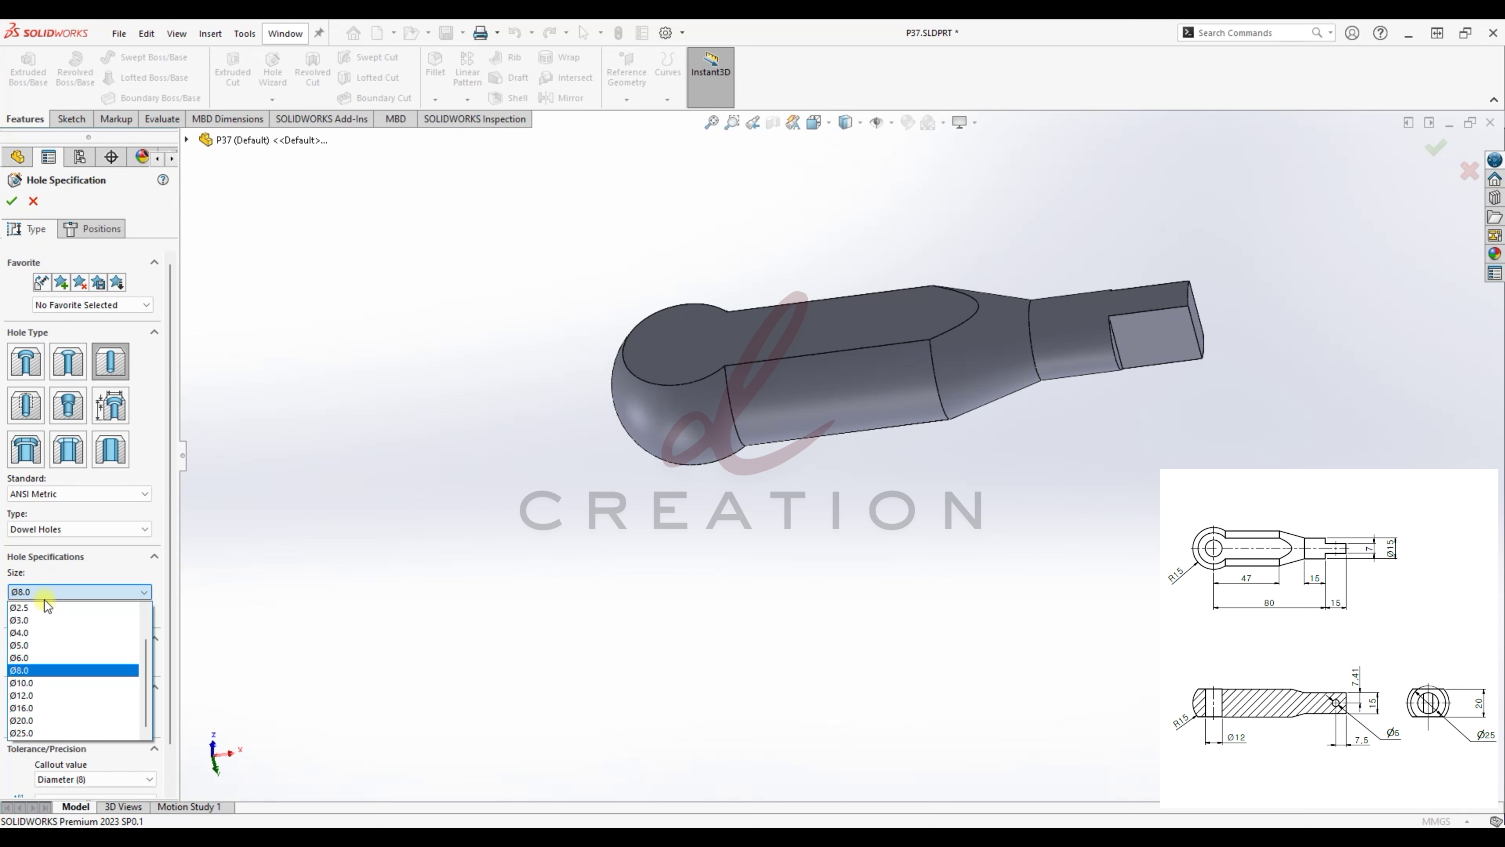
left_click(27, 697)
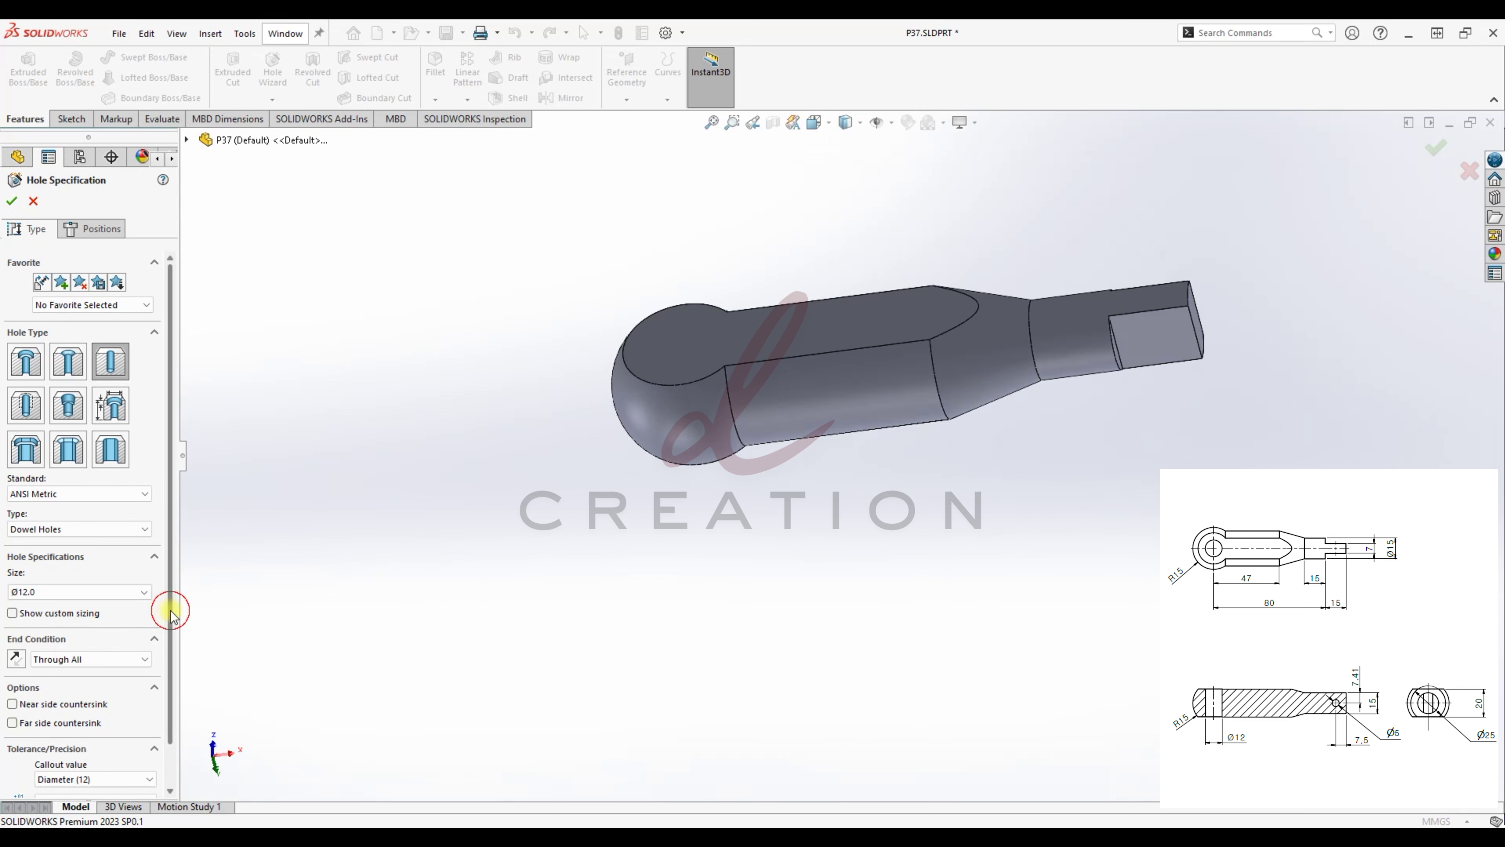
scroll(167, 652, "down", 2)
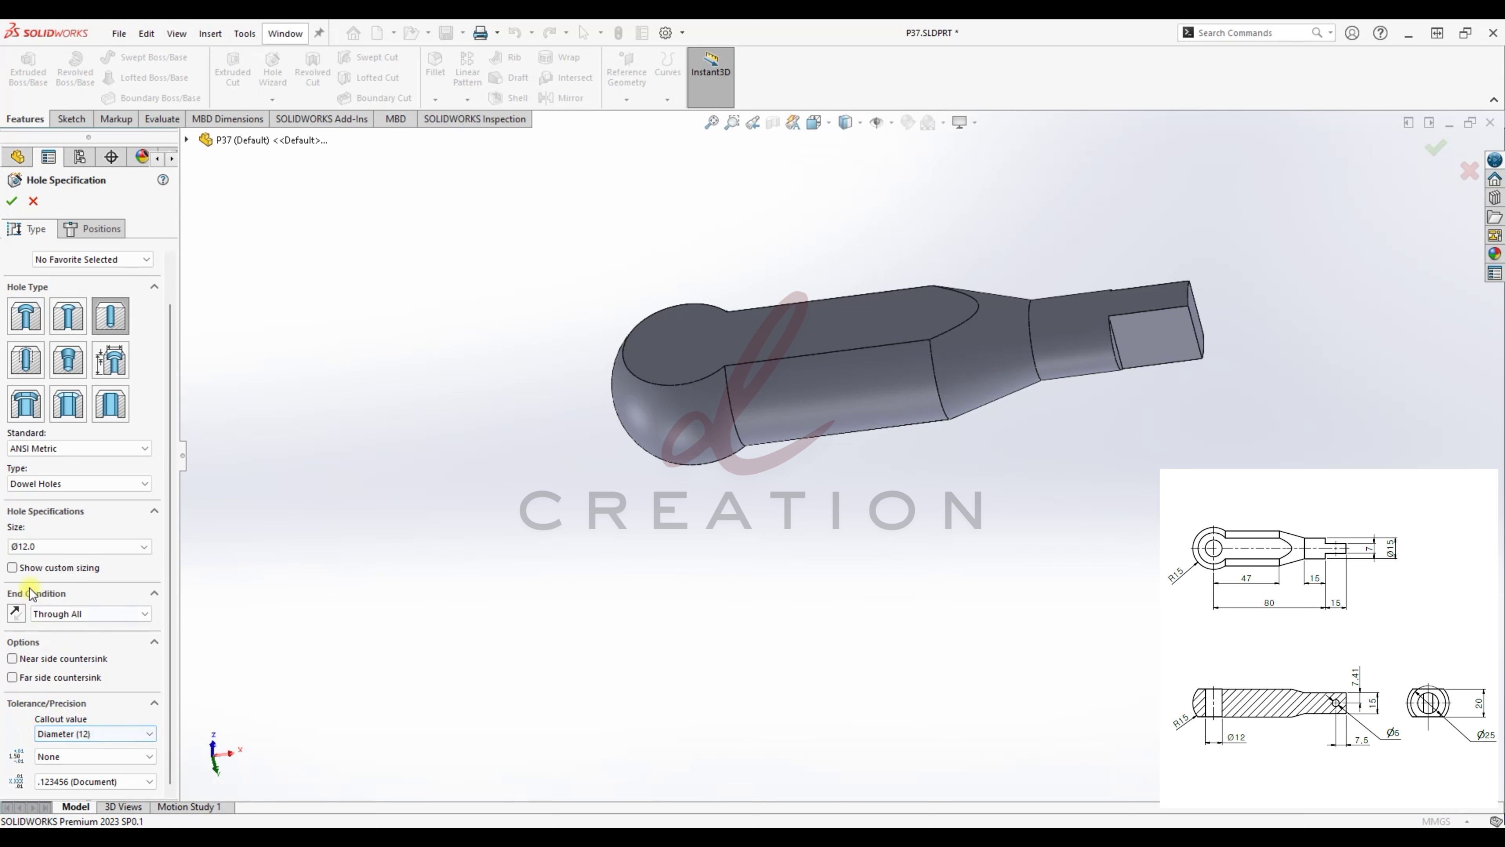
left_click(66, 614)
left_click(67, 616)
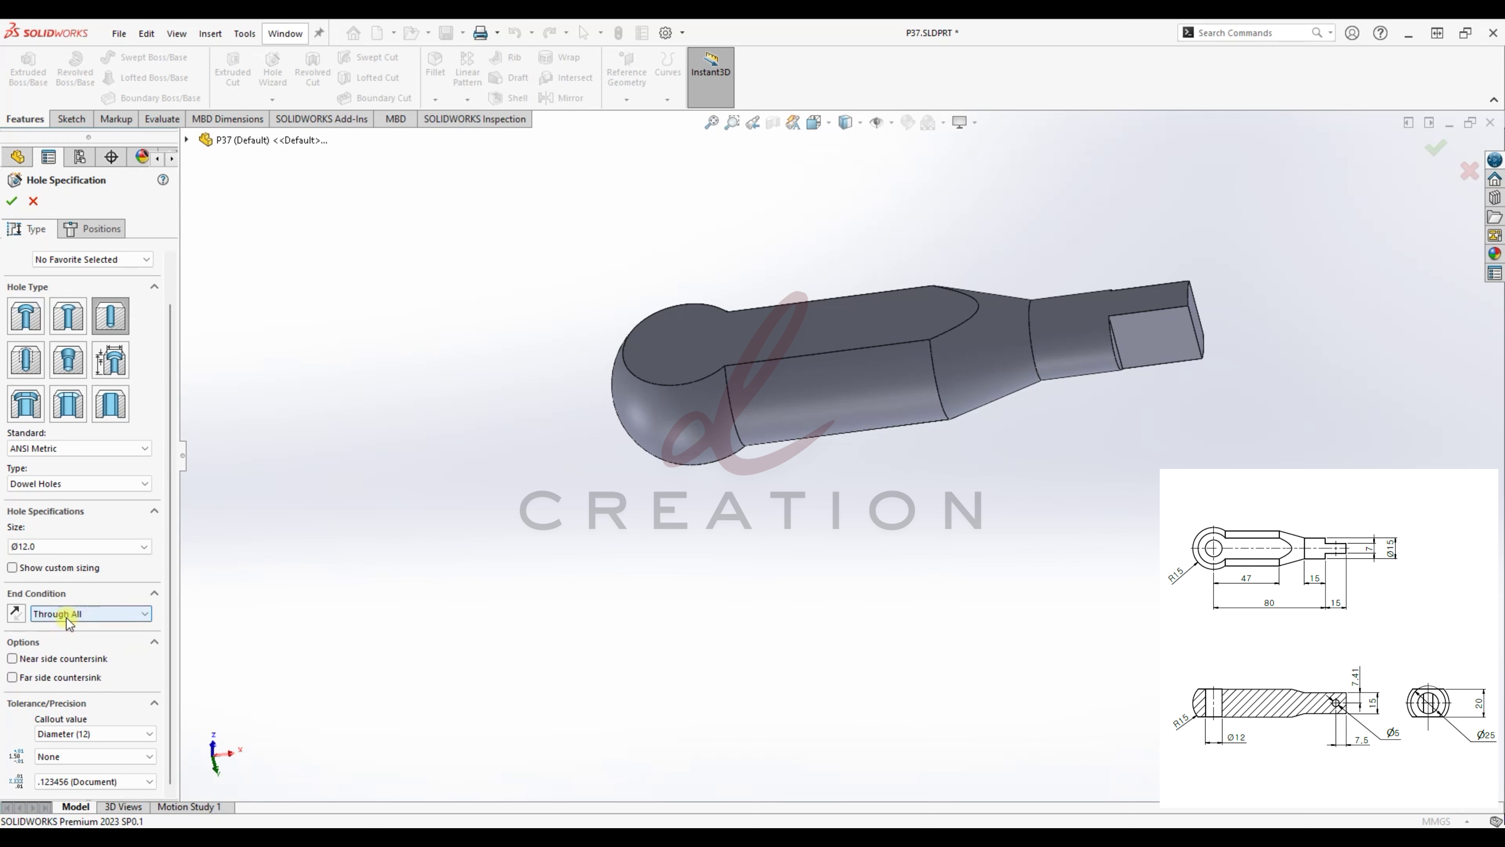
- Place the hole on the head's flat face at the origin and finish it
left_click(82, 233)
left_click(694, 330)
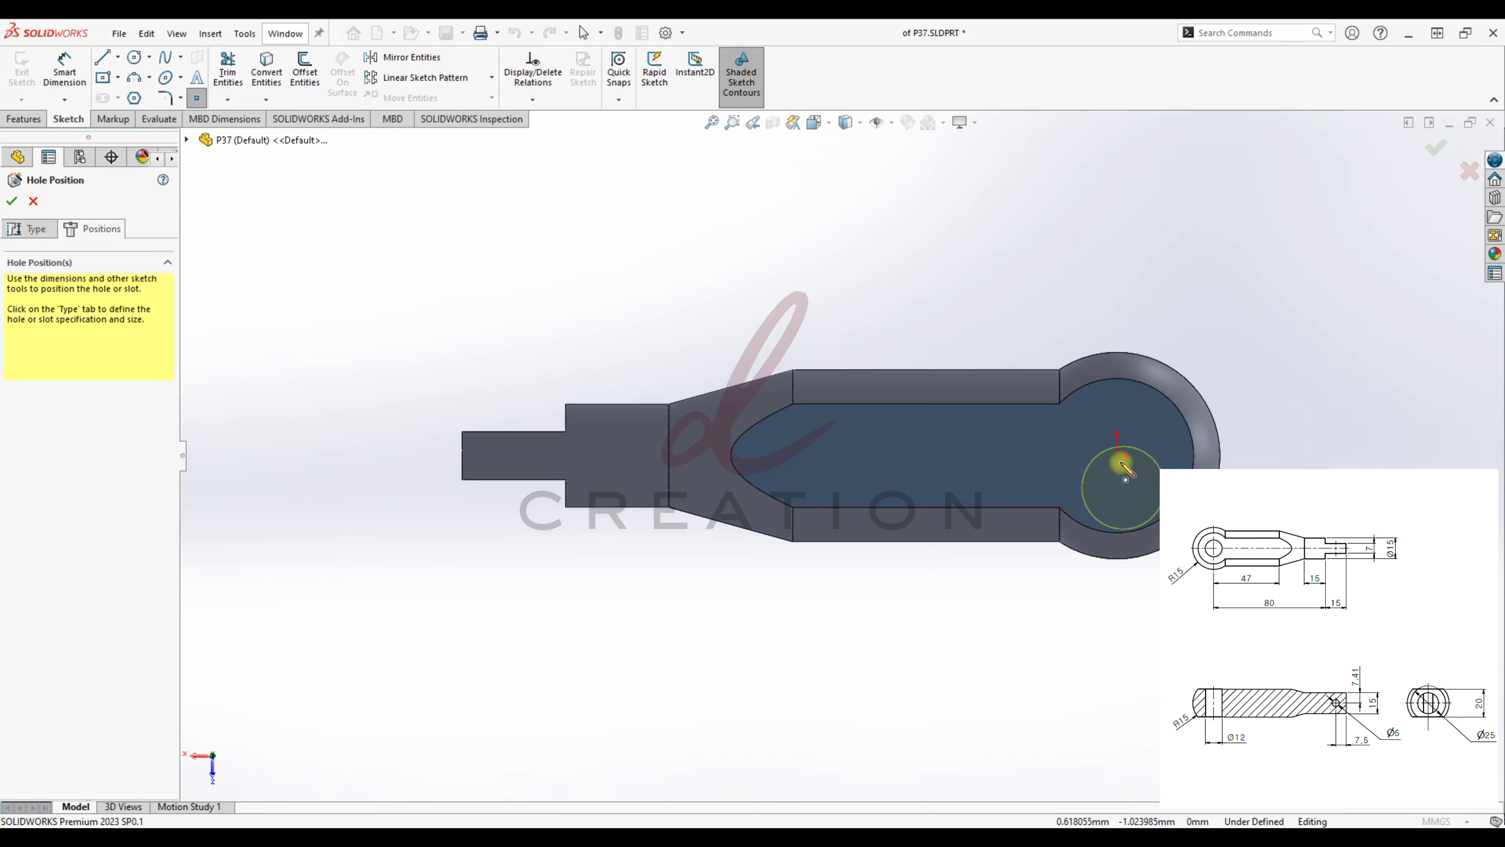
left_click(1117, 456)
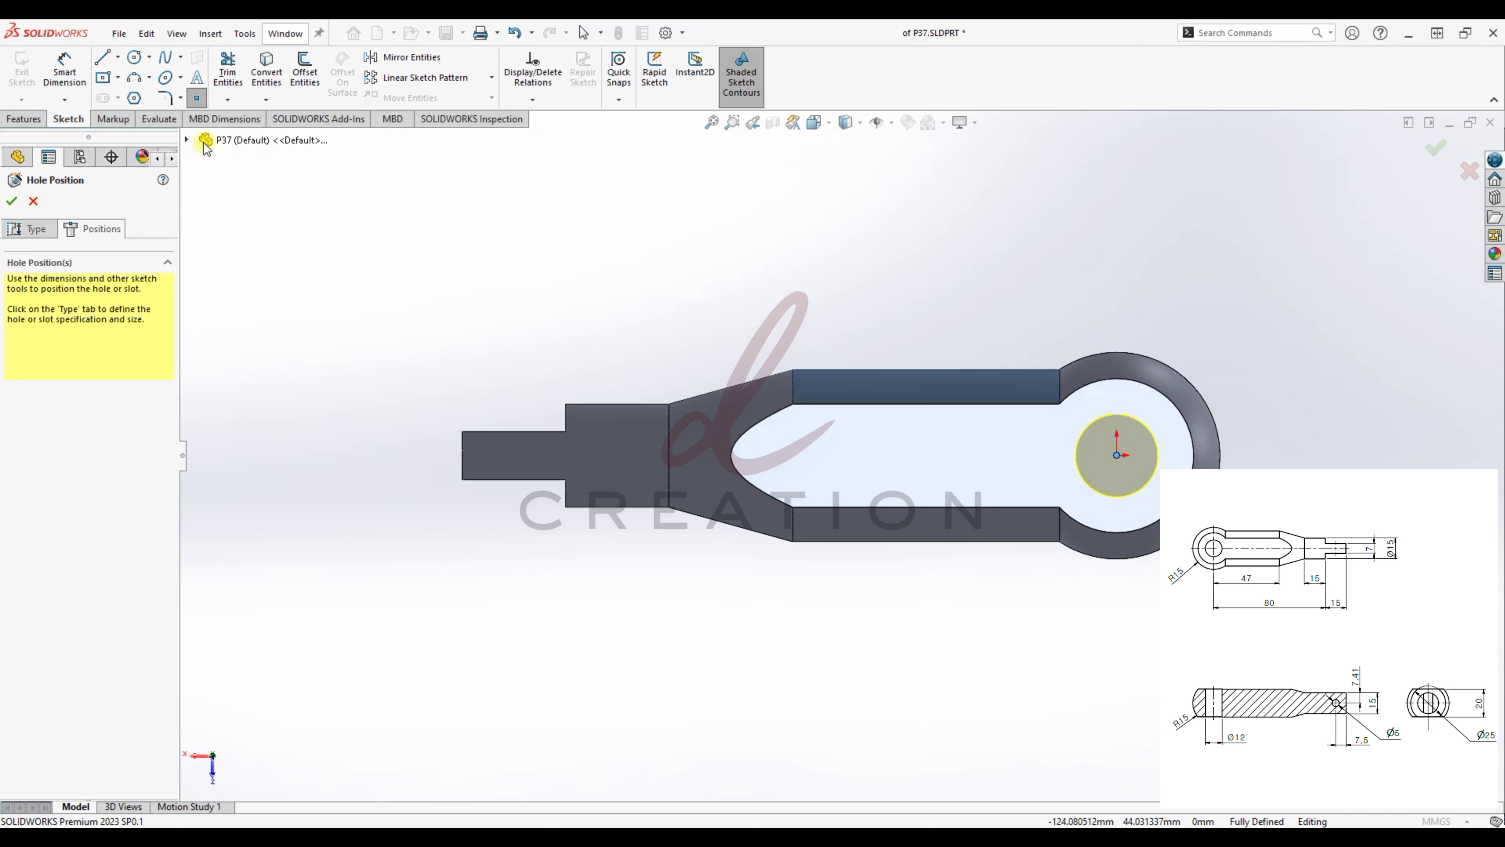
left_click(12, 201)
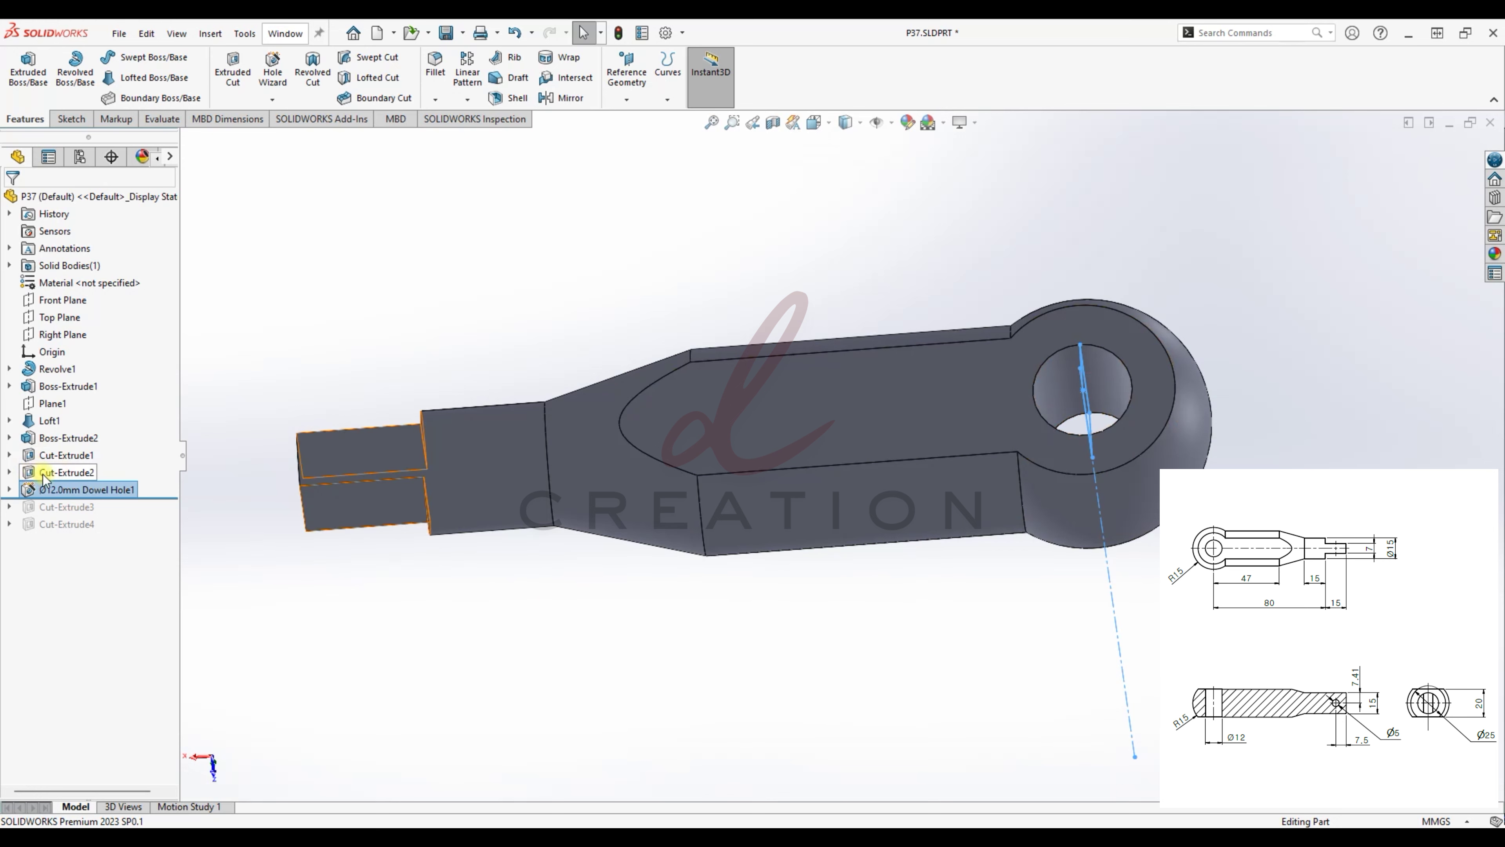
- Start another Hole Wizard dowel hole with size Ø5.0, through all
left_click(748, 570)
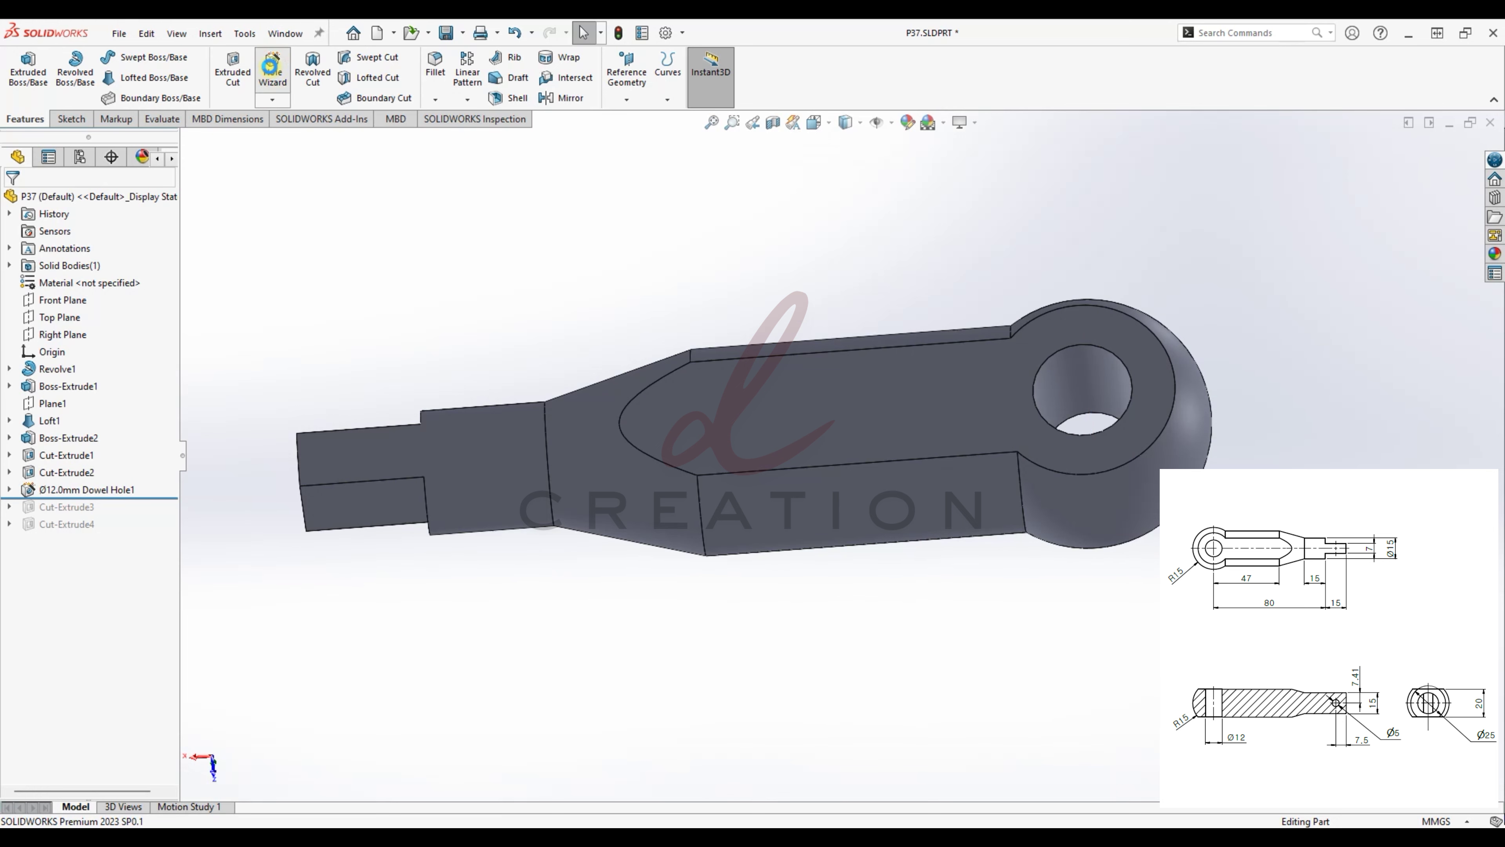
left_click(48, 592)
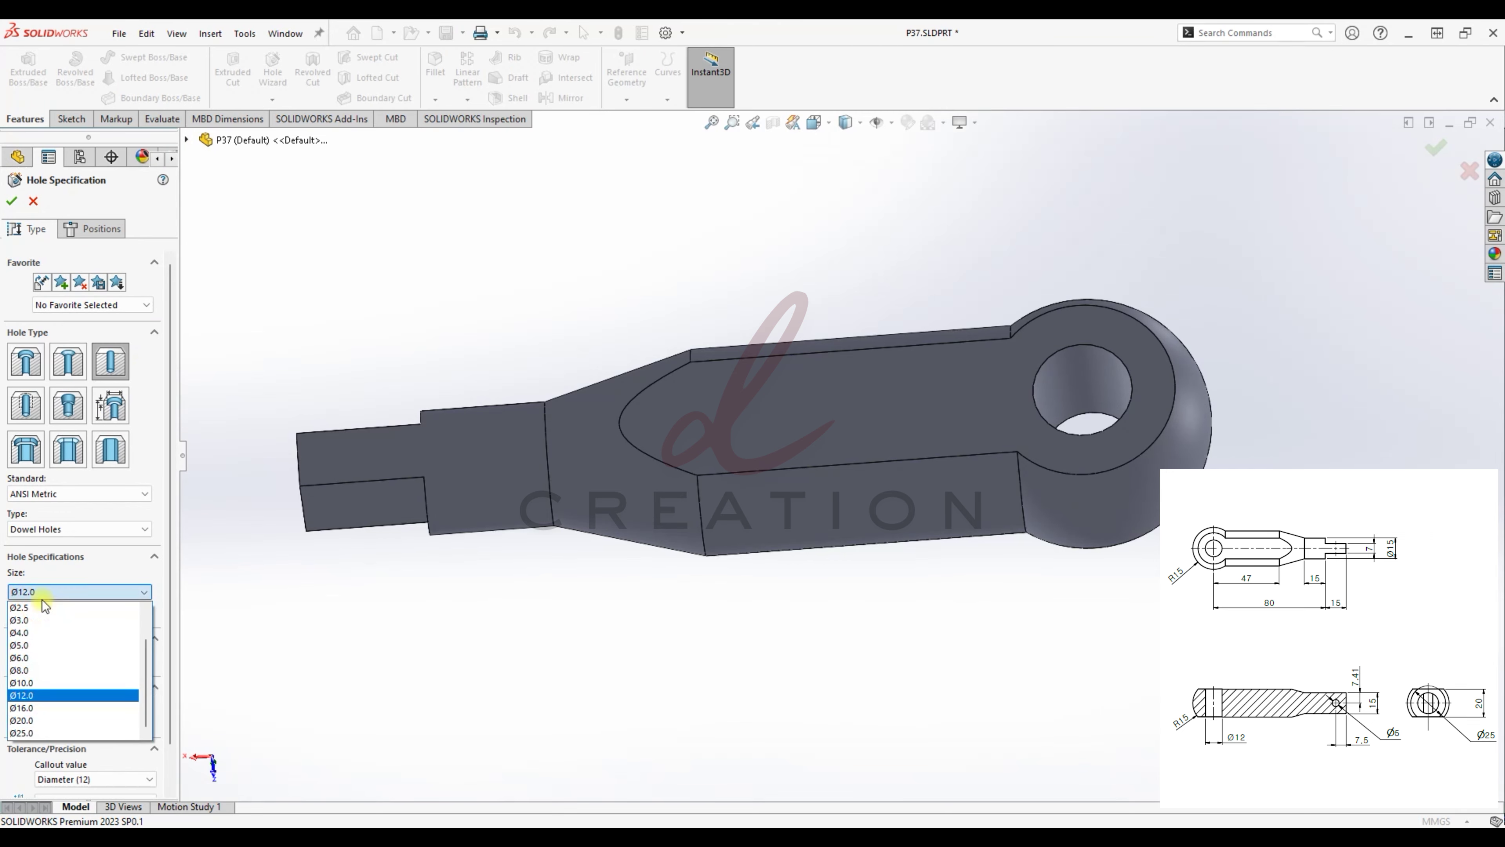
left_click(36, 646)
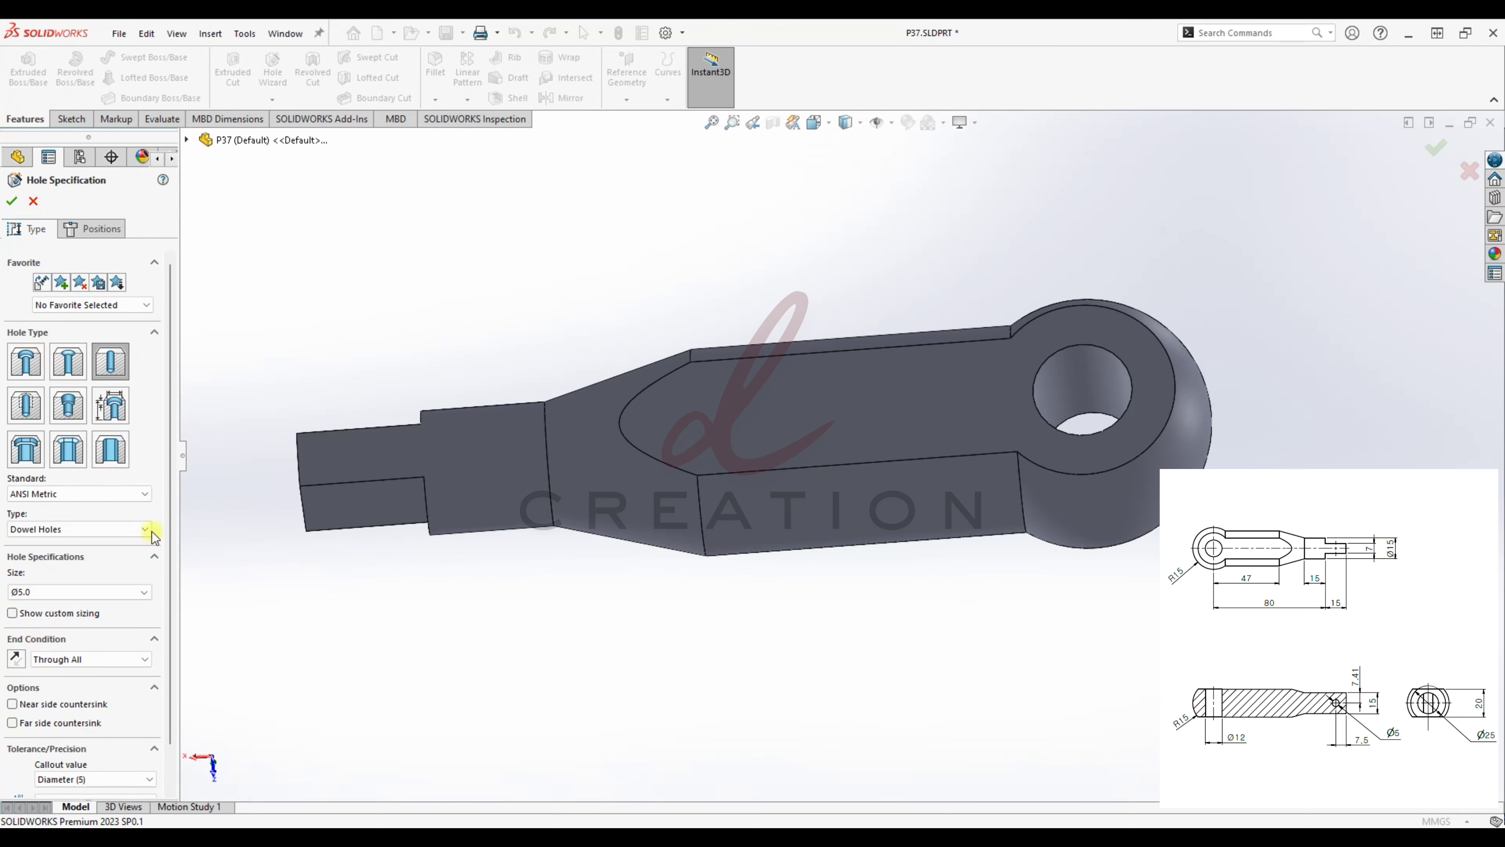
- Position the Ø5.0 hole on the tongue's flat side face
left_click(93, 227)
left_click(376, 522)
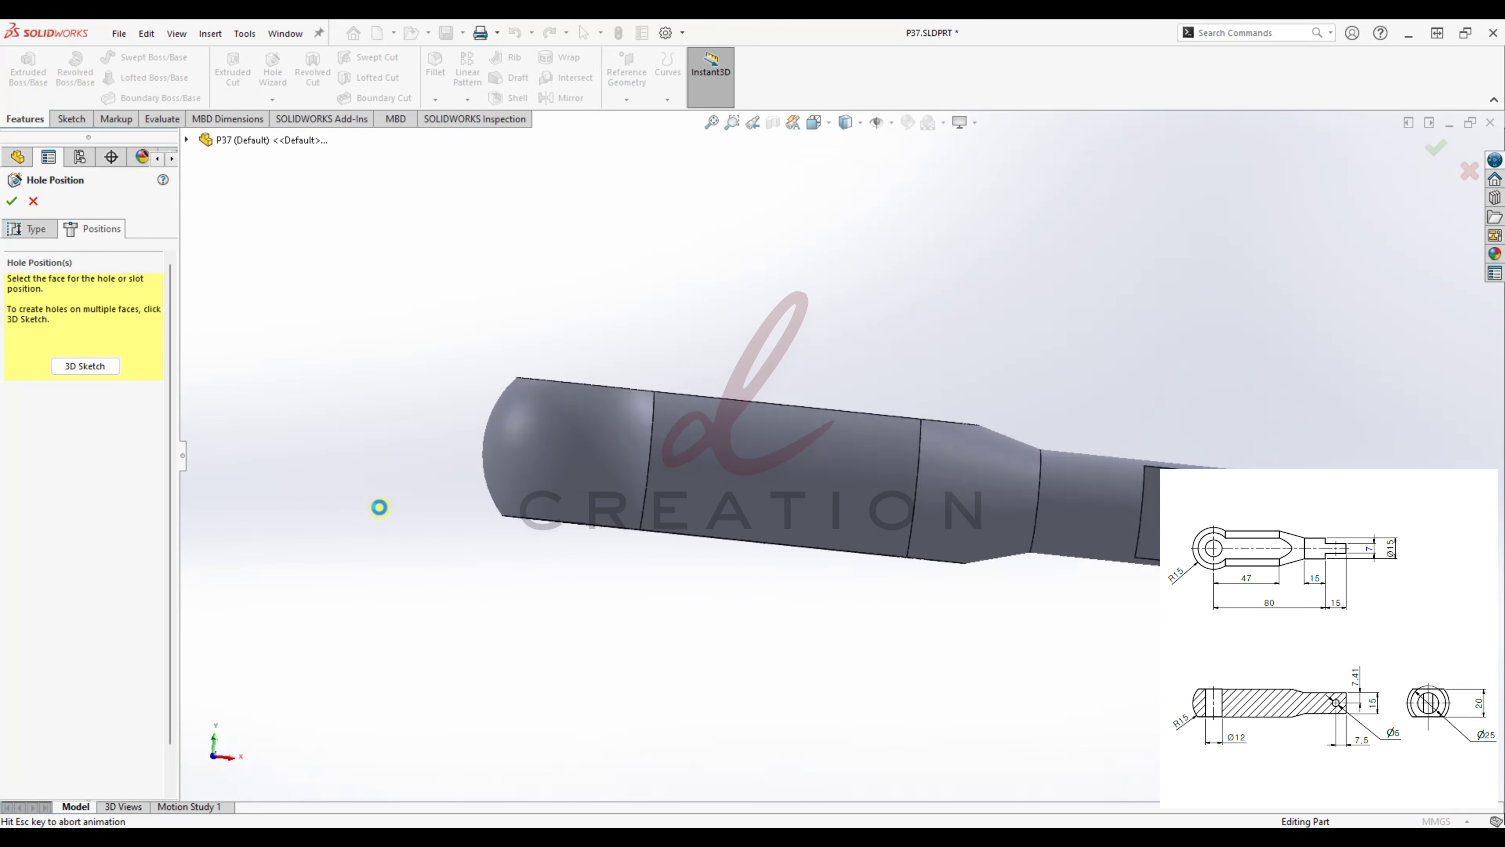
left_click(848, 384)
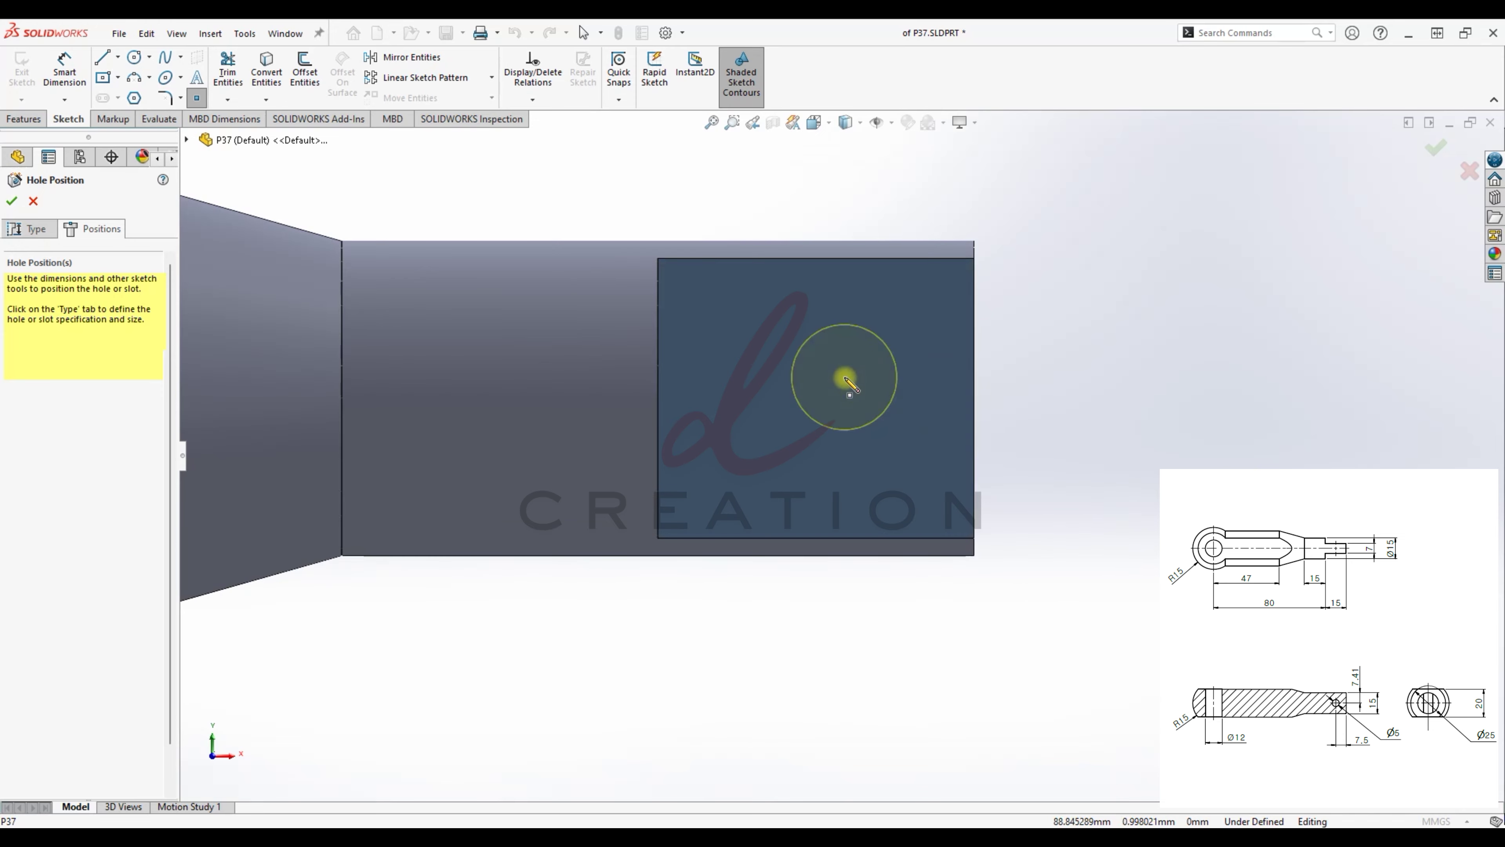
left_click(831, 398)
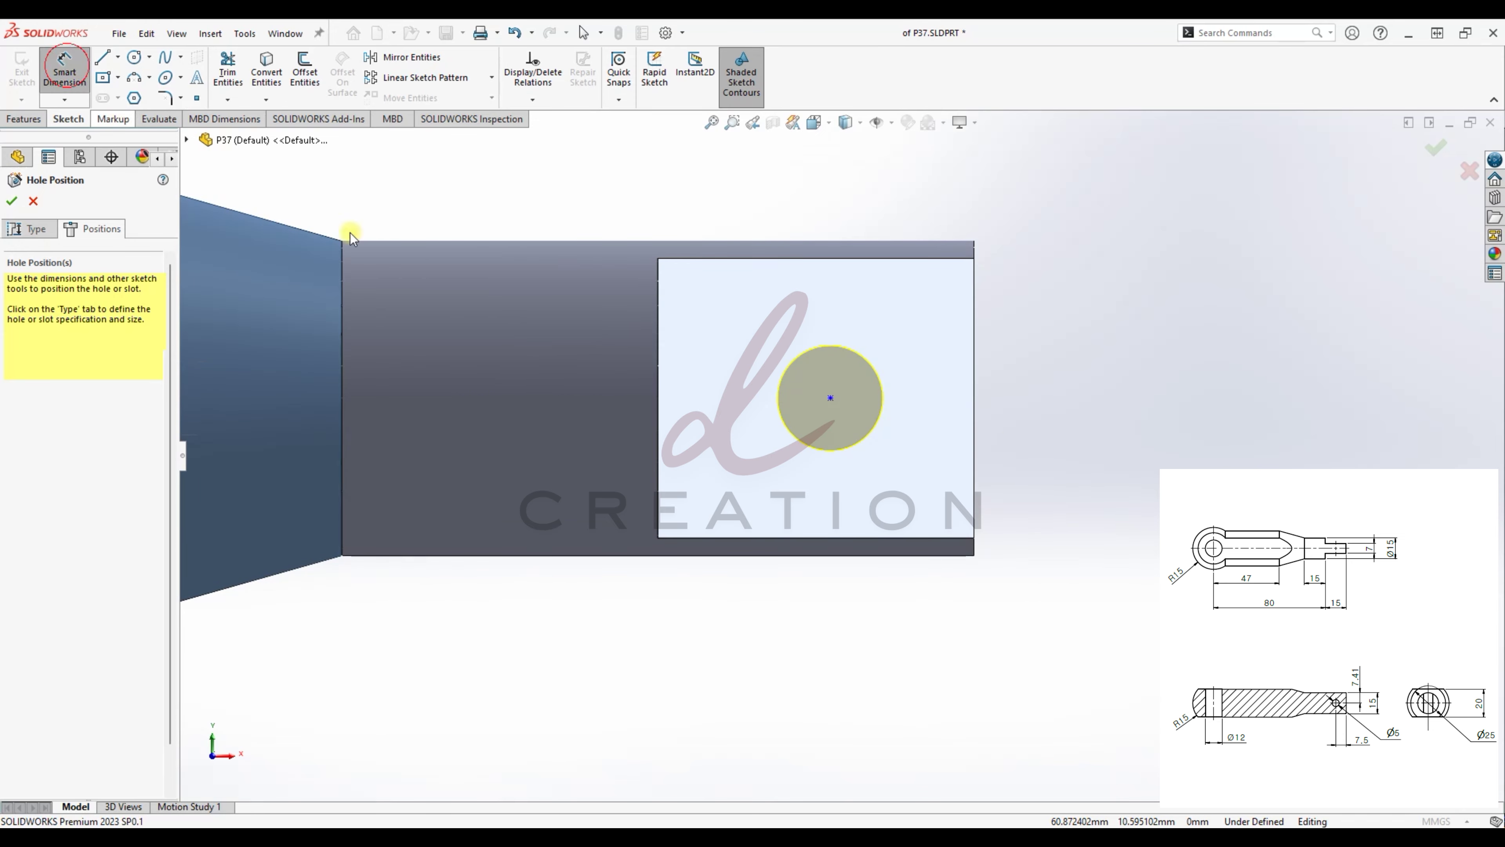
- Dimension the distance from the tongue hole's centre to the tongue's end edge as 7.5 mm
left_click(830, 398)
left_click(975, 411)
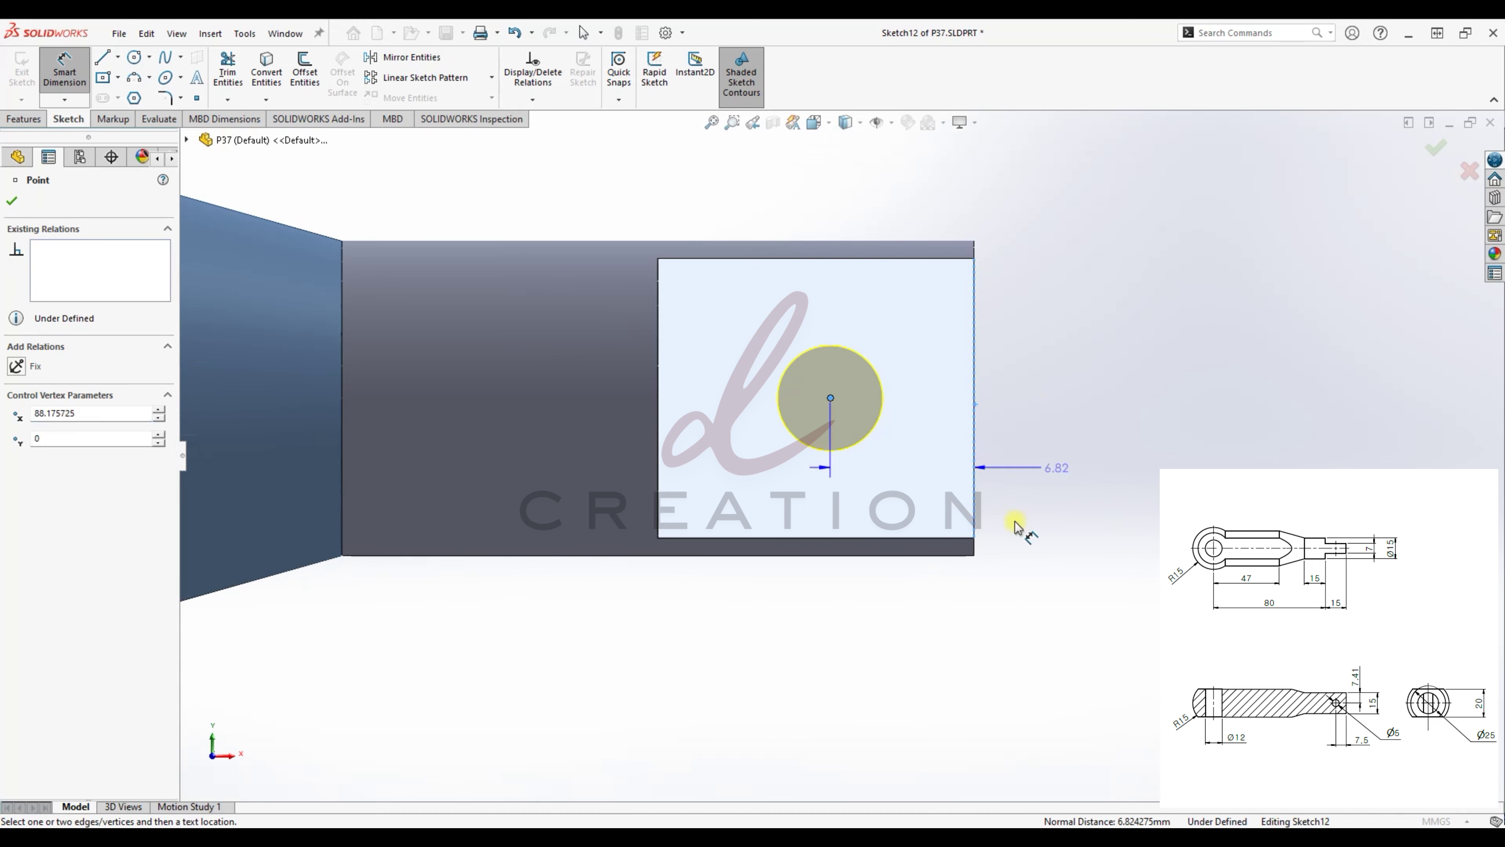
left_click(930, 630)
key("Return")
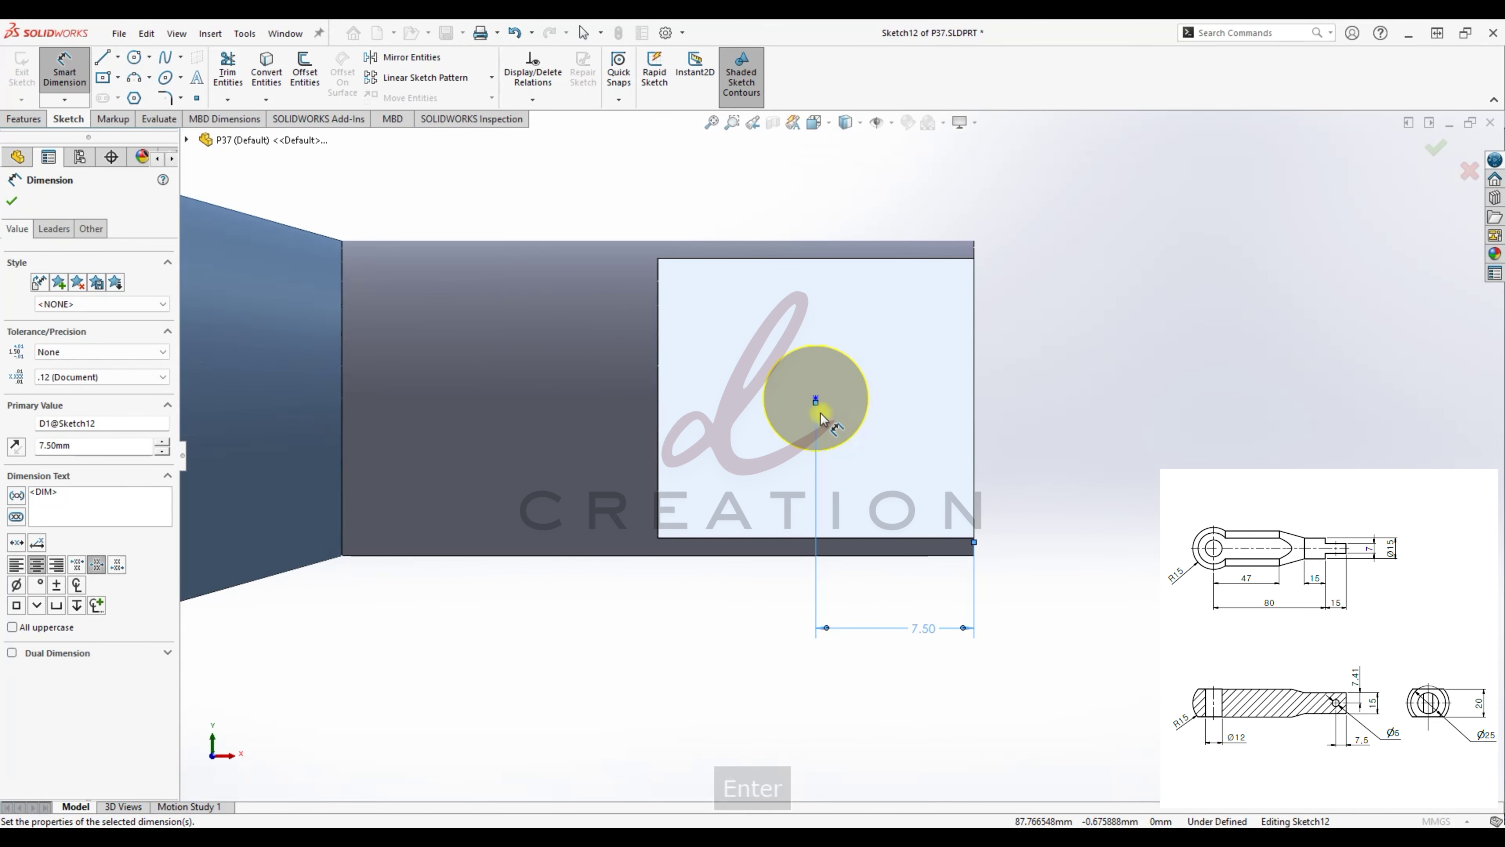
- Dimension the tongue hole's centre 7.41 mm from the end boss's upper edge and finish the hole
left_click(816, 398)
left_click(874, 240)
left_click(1061, 301)
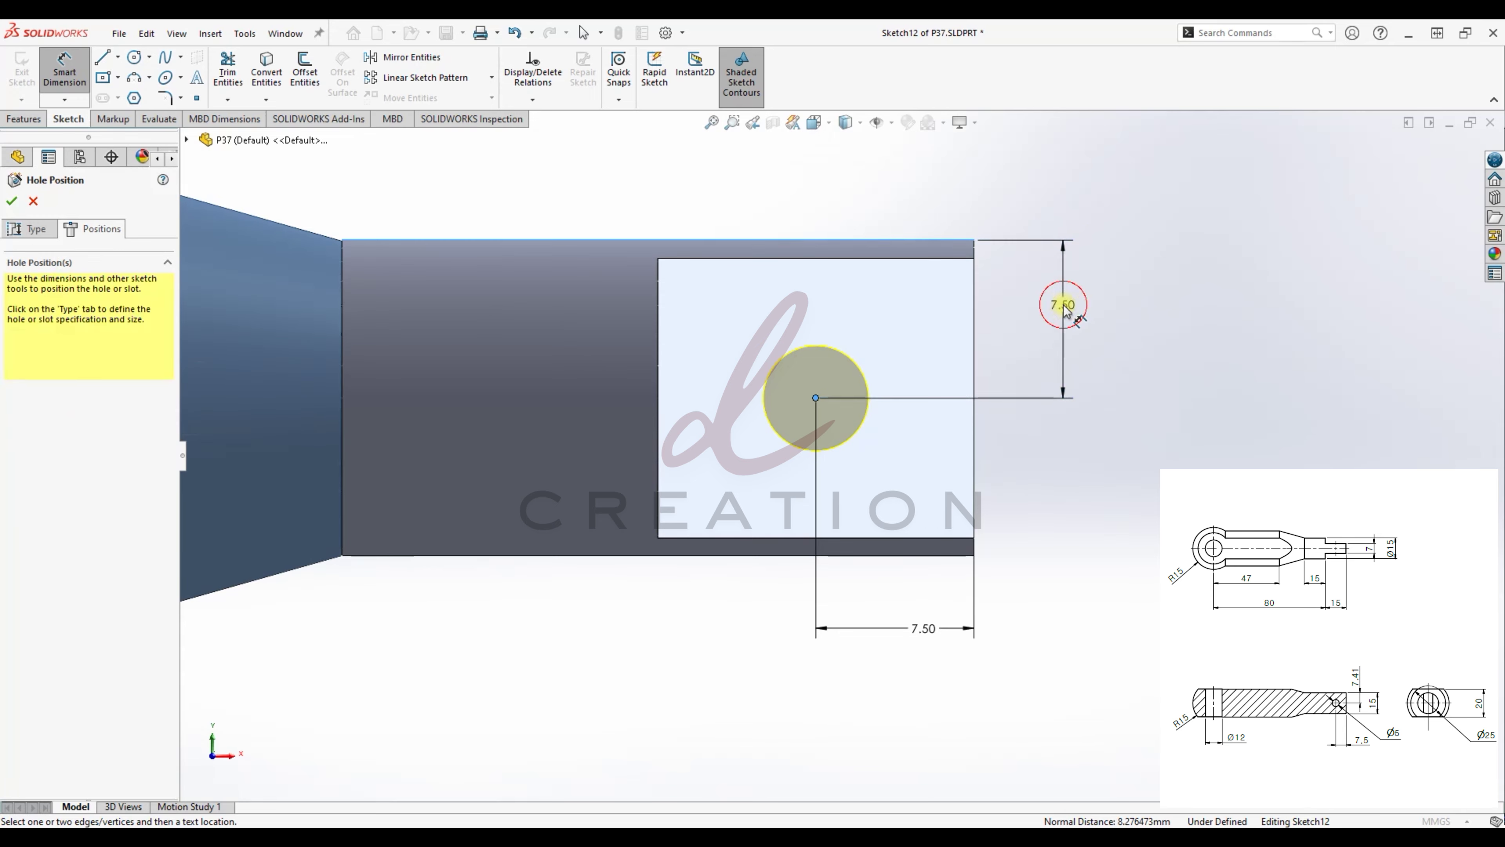
type("7.41")
key("Return")
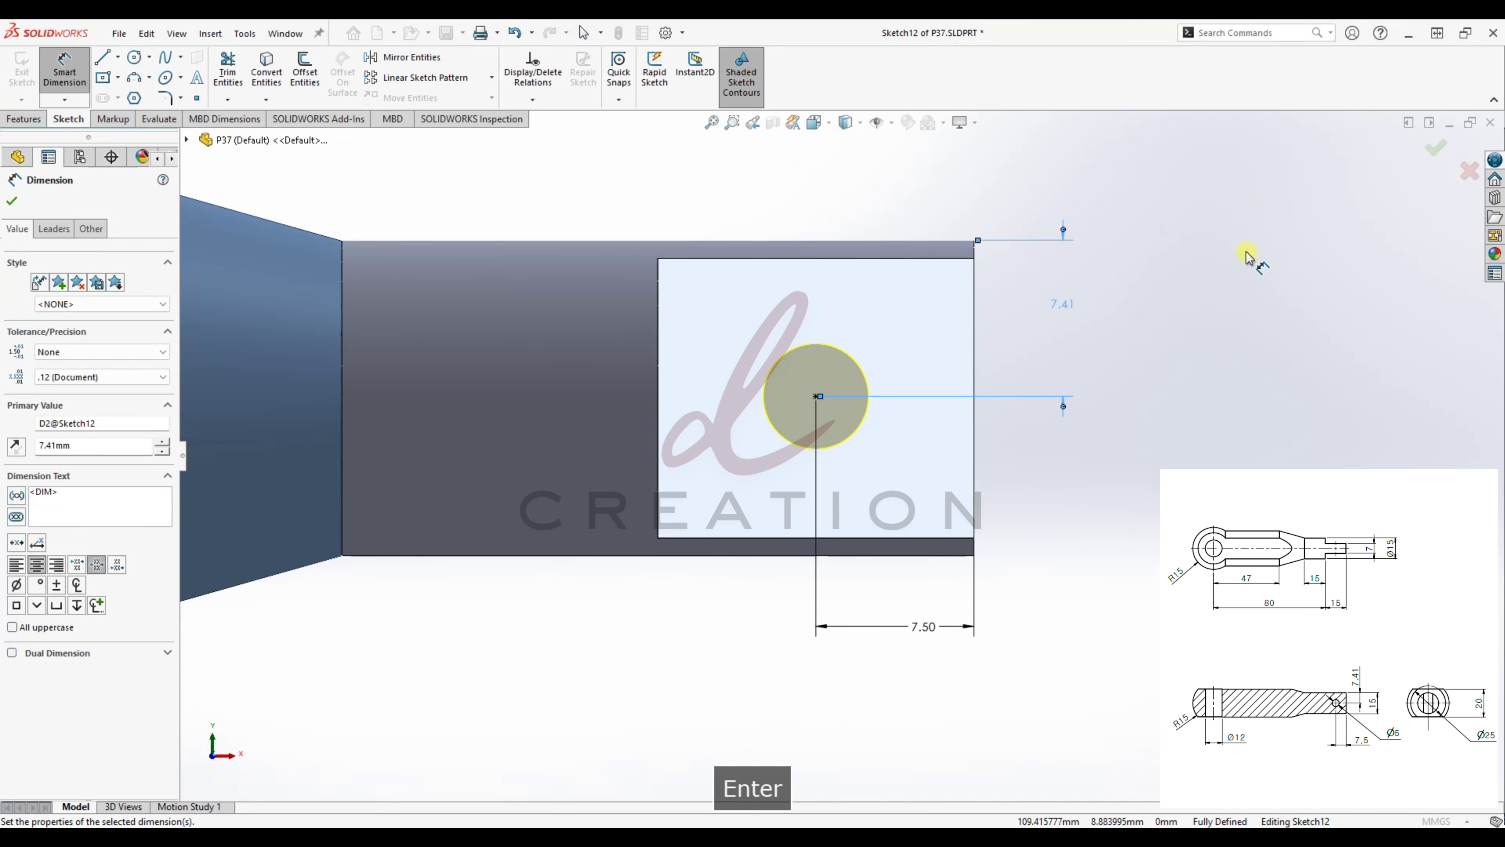
left_click(1434, 148)
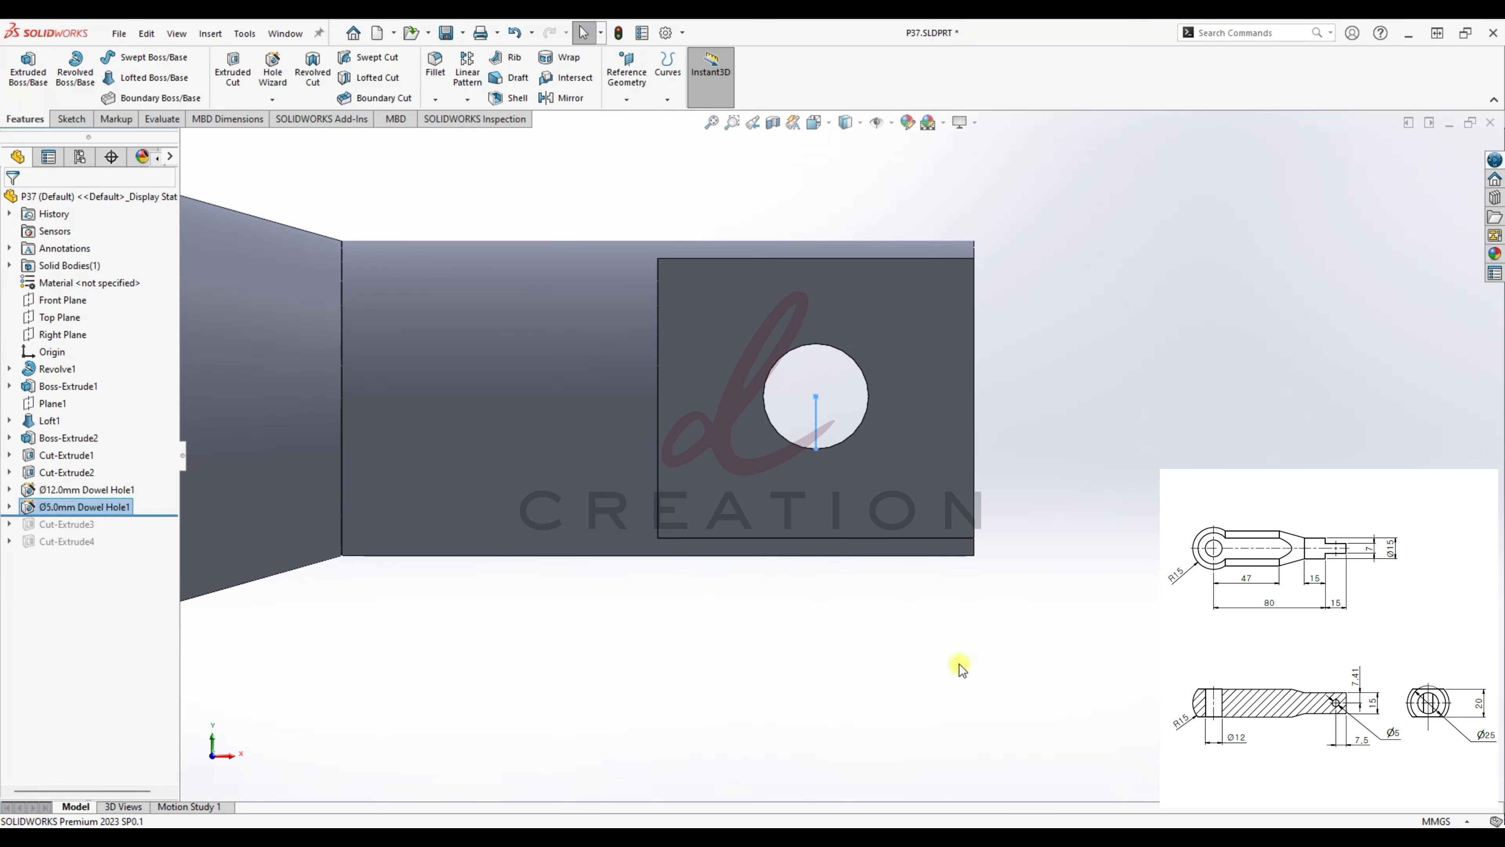
- Inspect the part from the isometric, top, front and right views
scroll(867, 646, "up", 5)
middle_click_drag(763, 620, 686, 601)
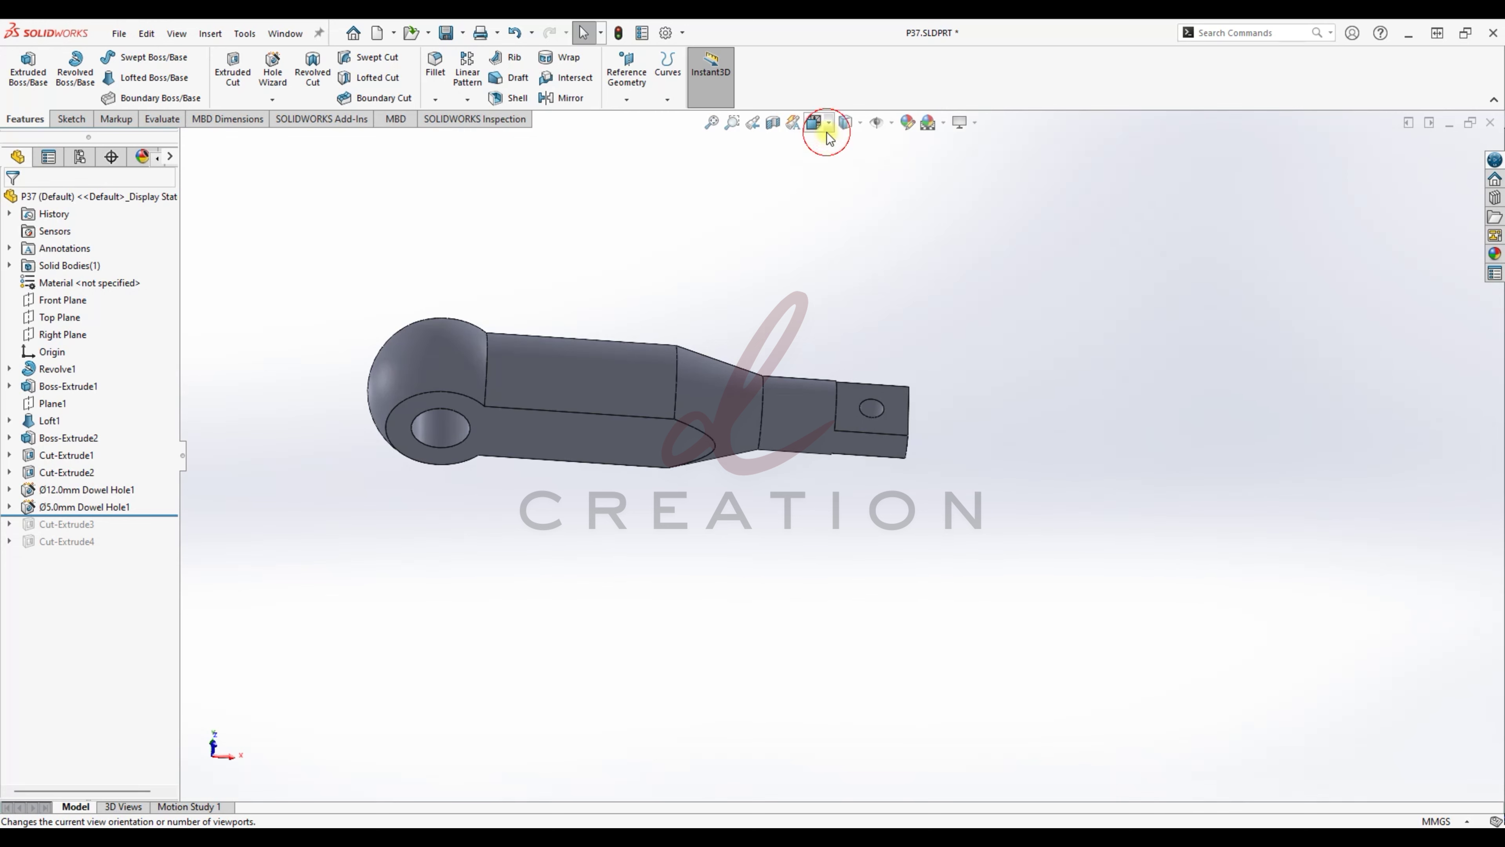
left_click(815, 123)
left_click(898, 188)
scroll(959, 303, "up", 2)
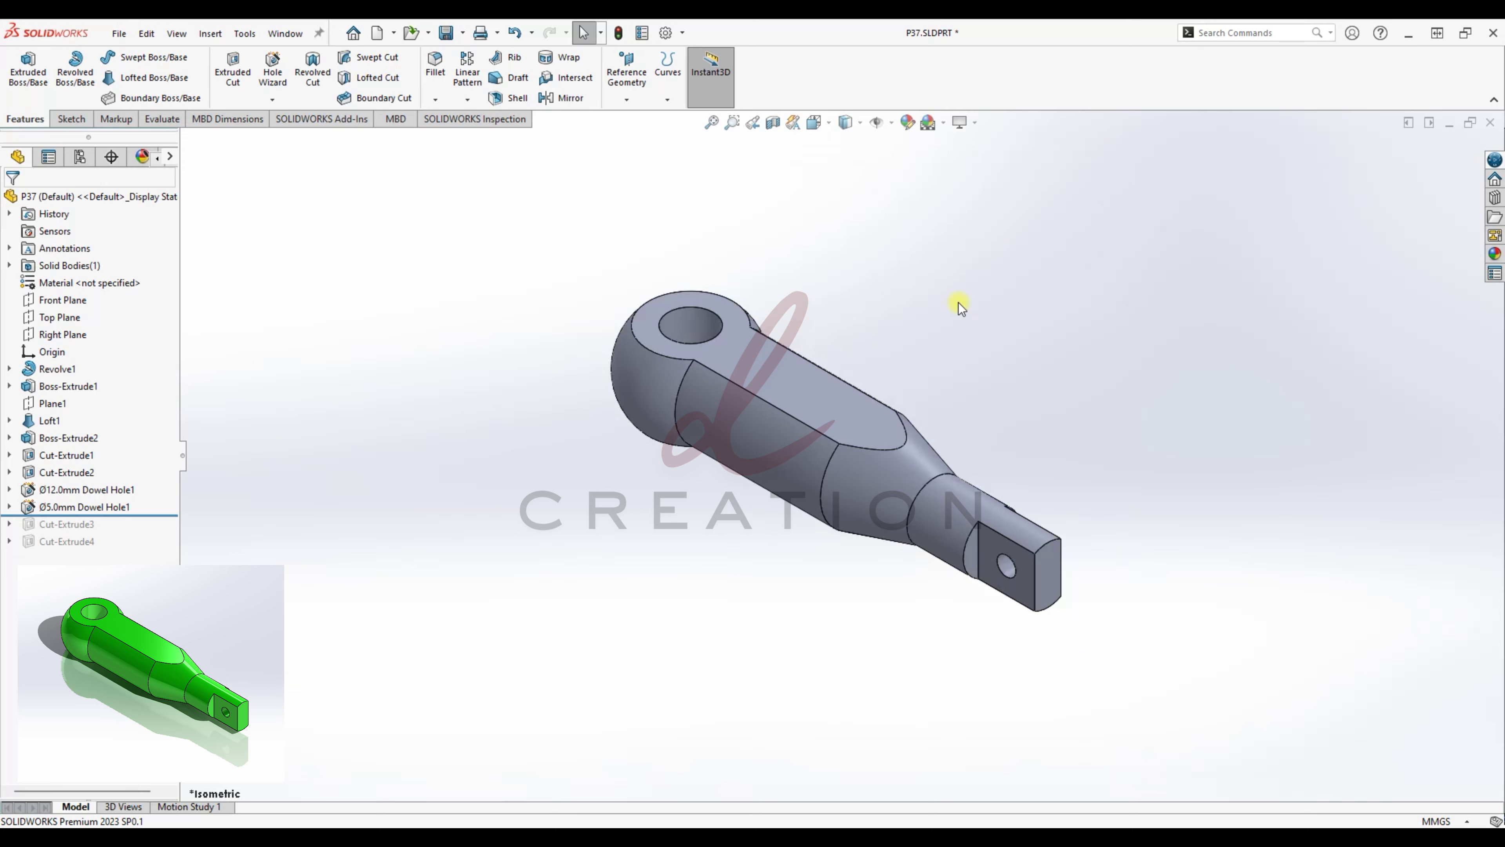
left_click(815, 124)
left_click(843, 169)
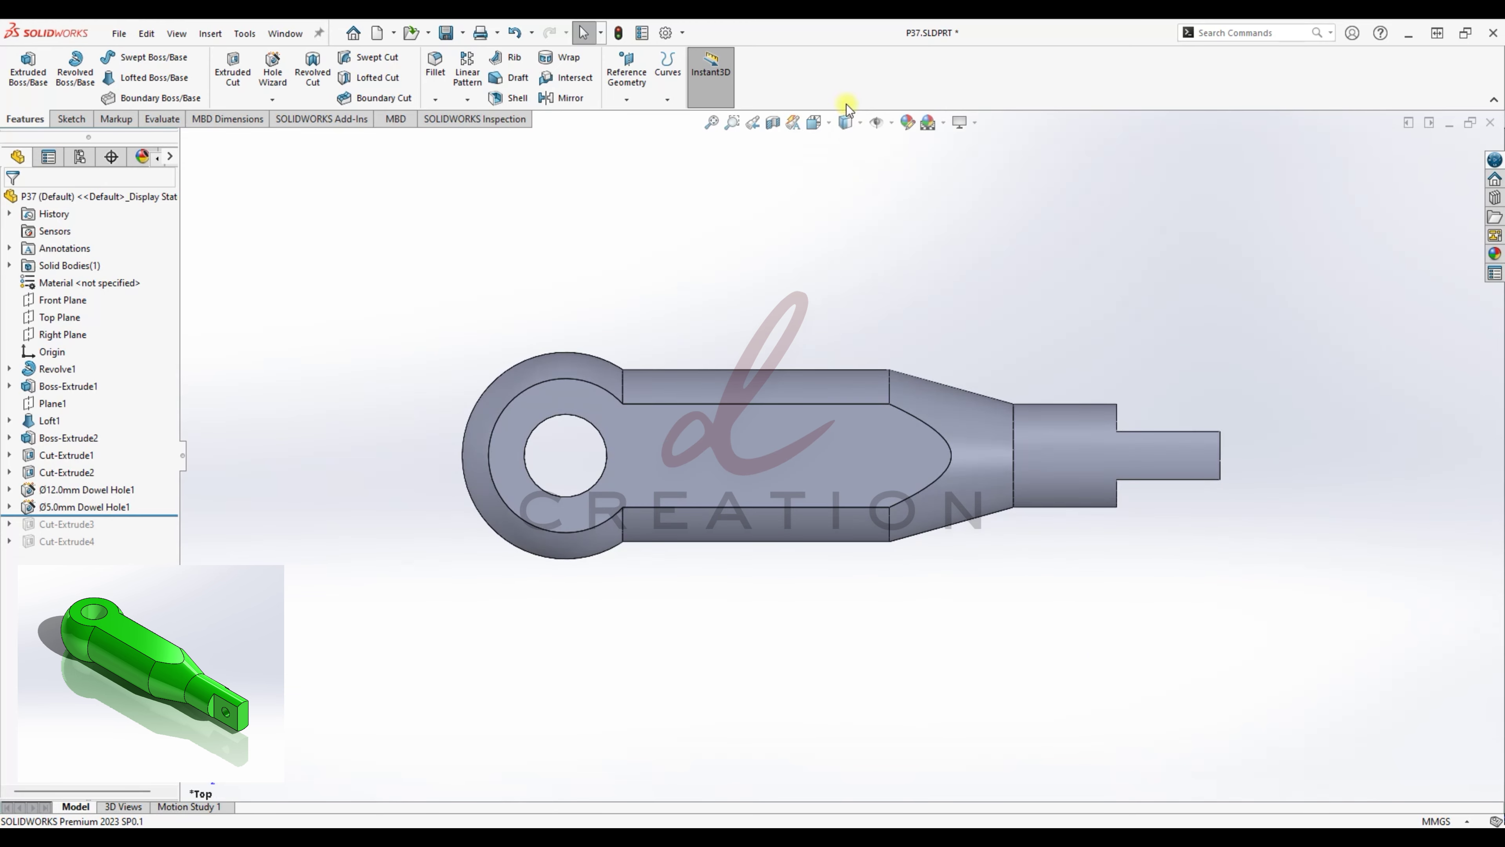
left_click(841, 192)
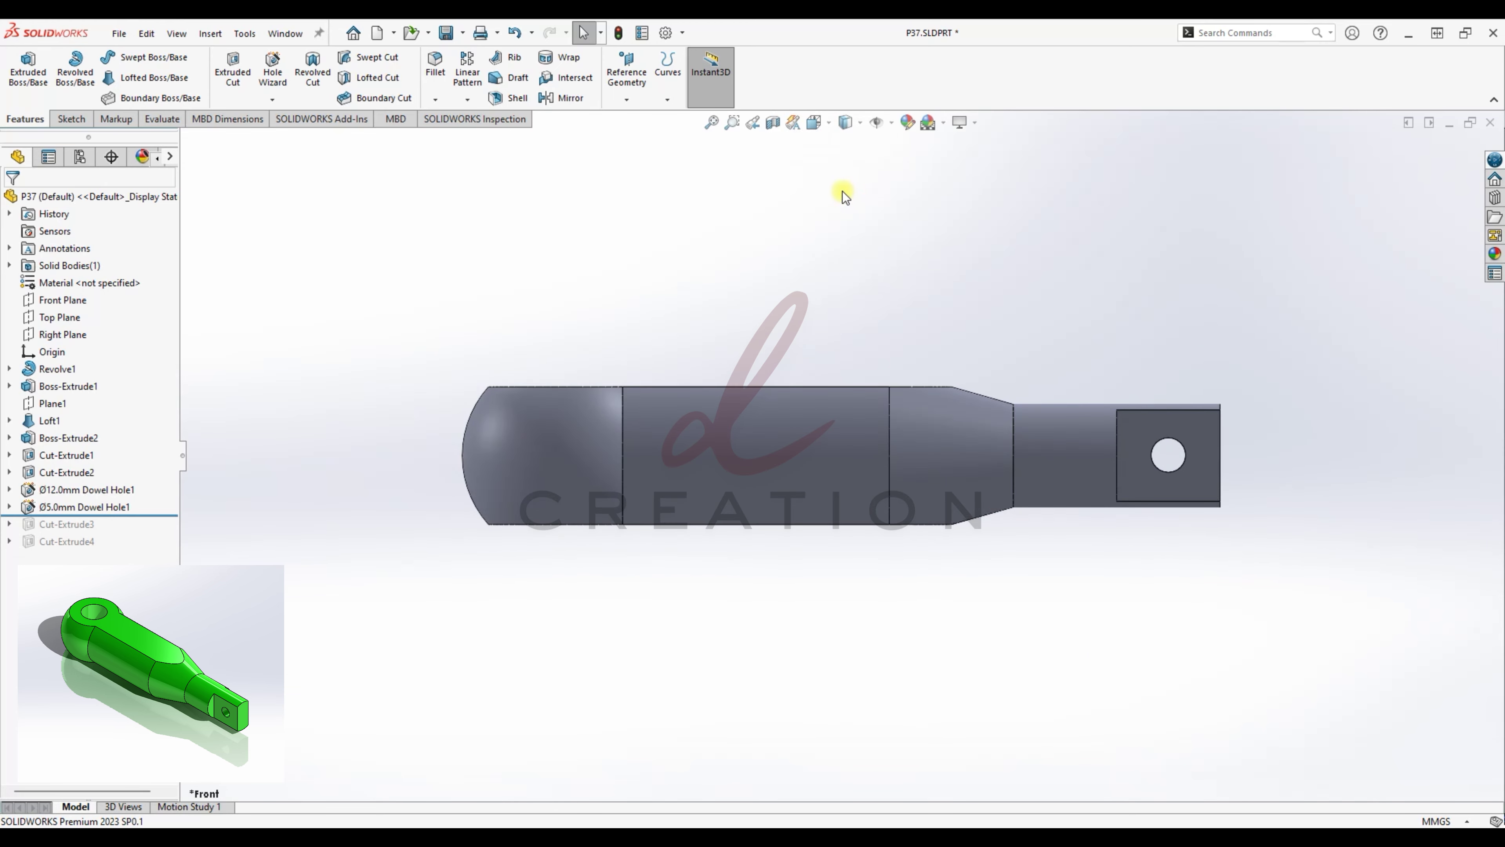
left_click(822, 123)
left_click(867, 179)
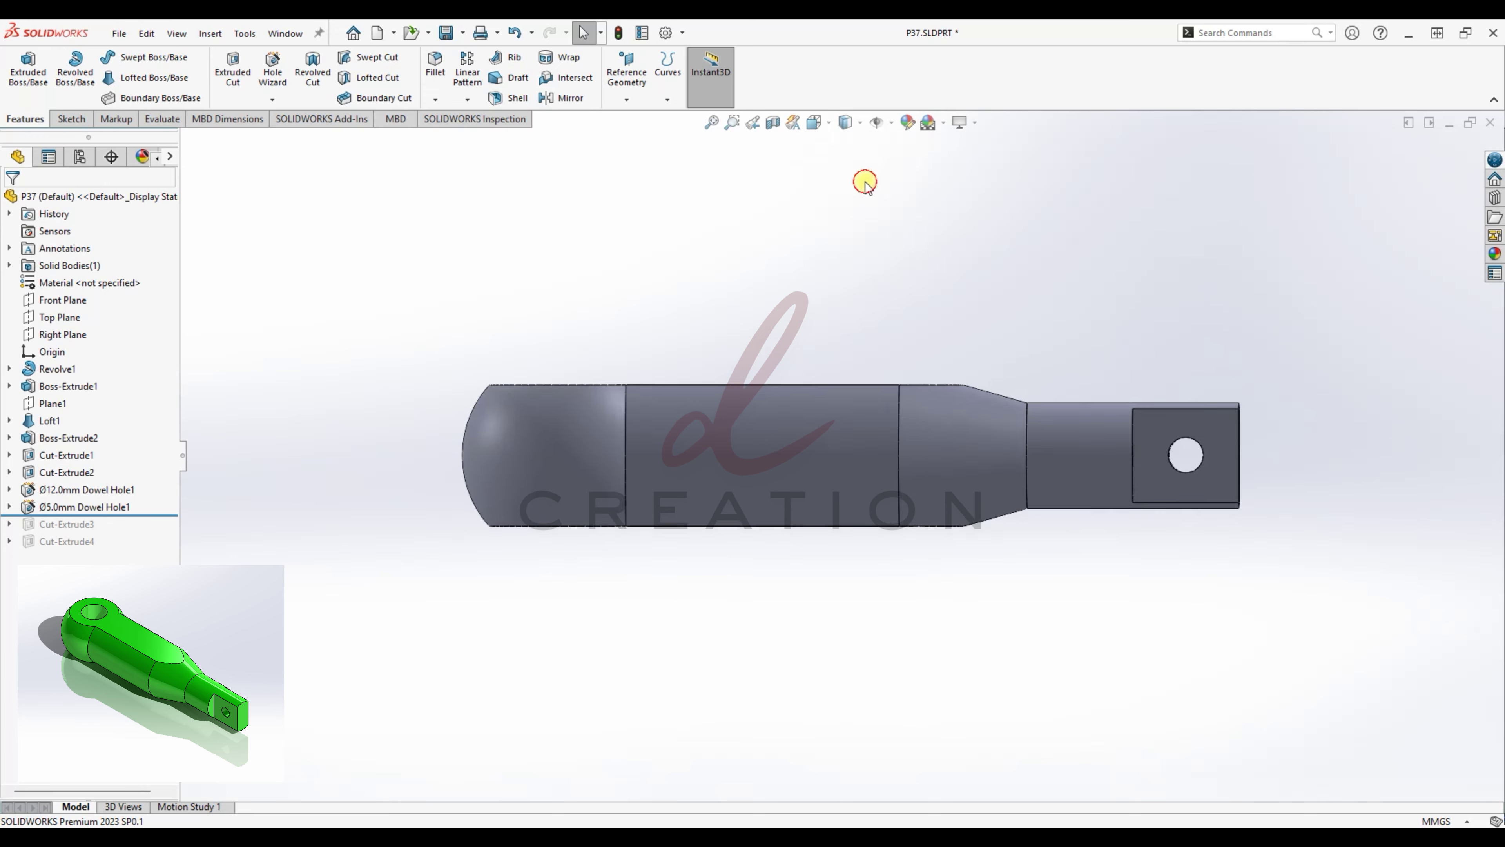
- Review the part with hidden lines visible and in wireframe, then restore the shaded display with edges
left_click(847, 123)
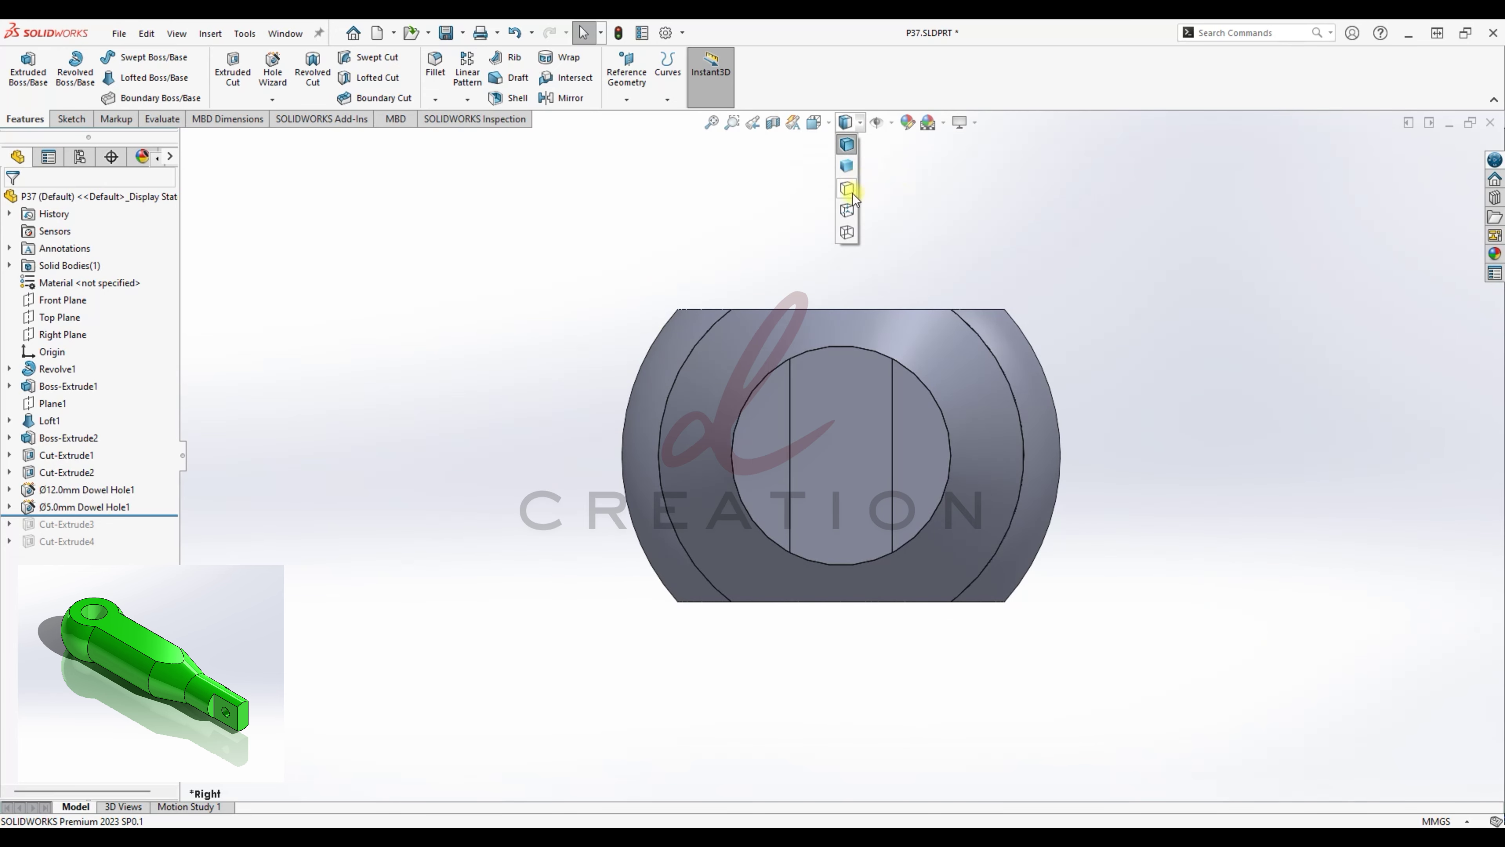
left_click(853, 200)
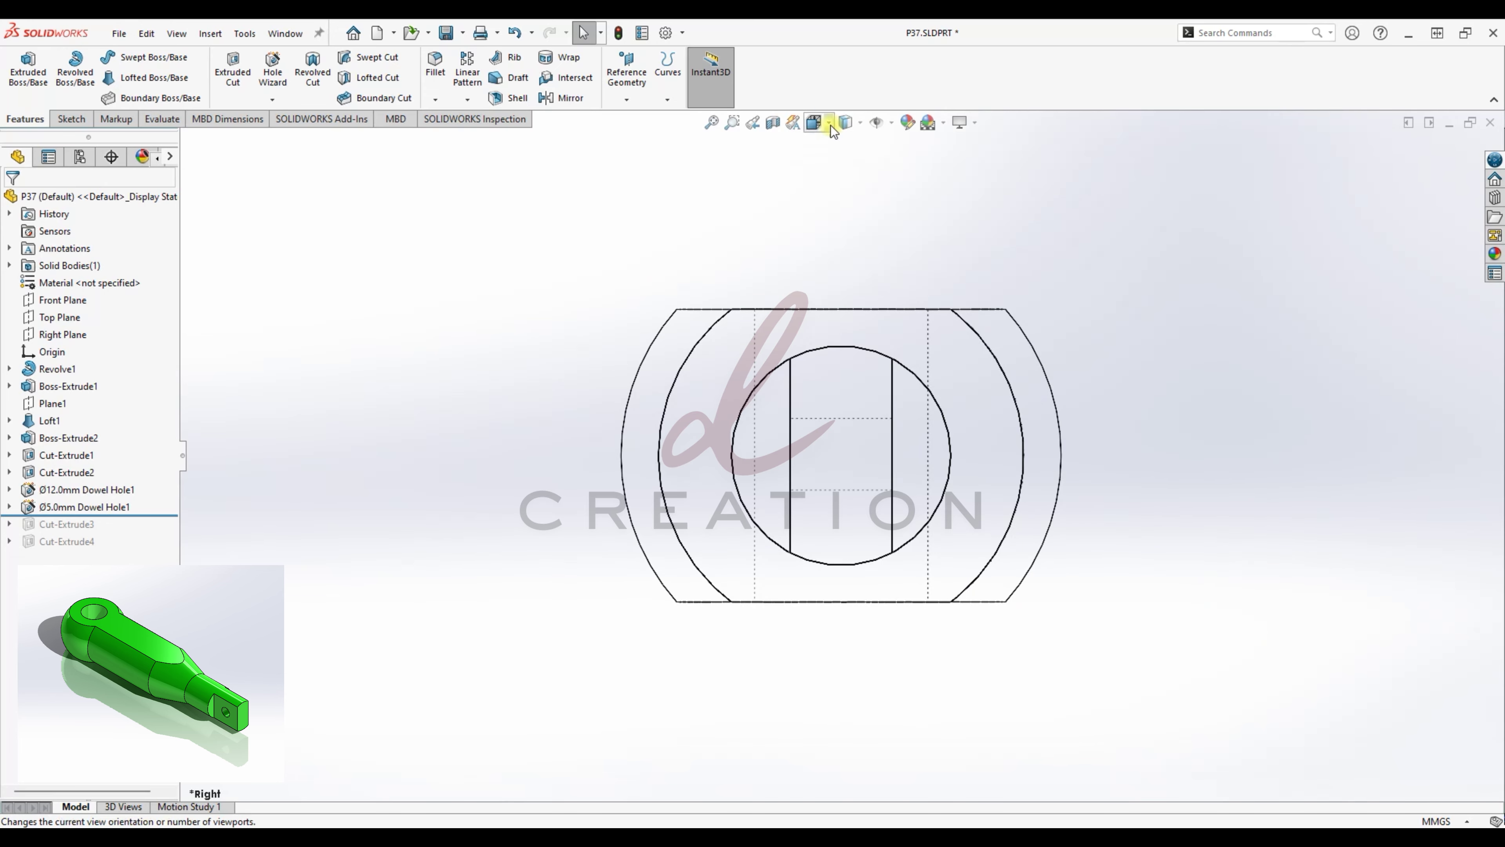
left_click(851, 126)
left_click(854, 230)
left_click(849, 122)
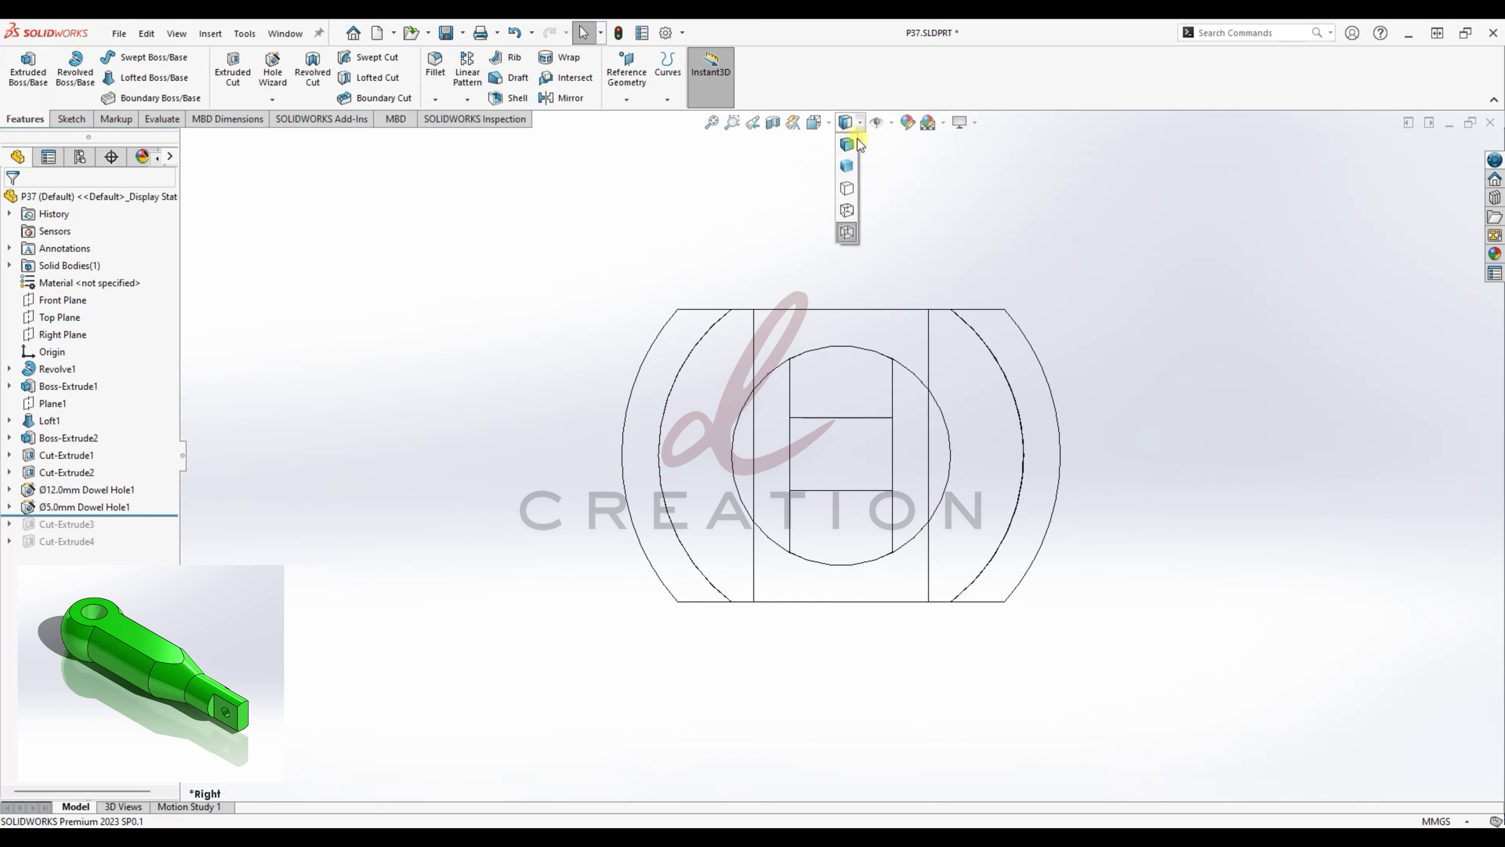
left_click(850, 157)
- Inspect a section view through the Front Plane from the front and at an angle, then close the section
left_click(814, 123)
left_click(823, 157)
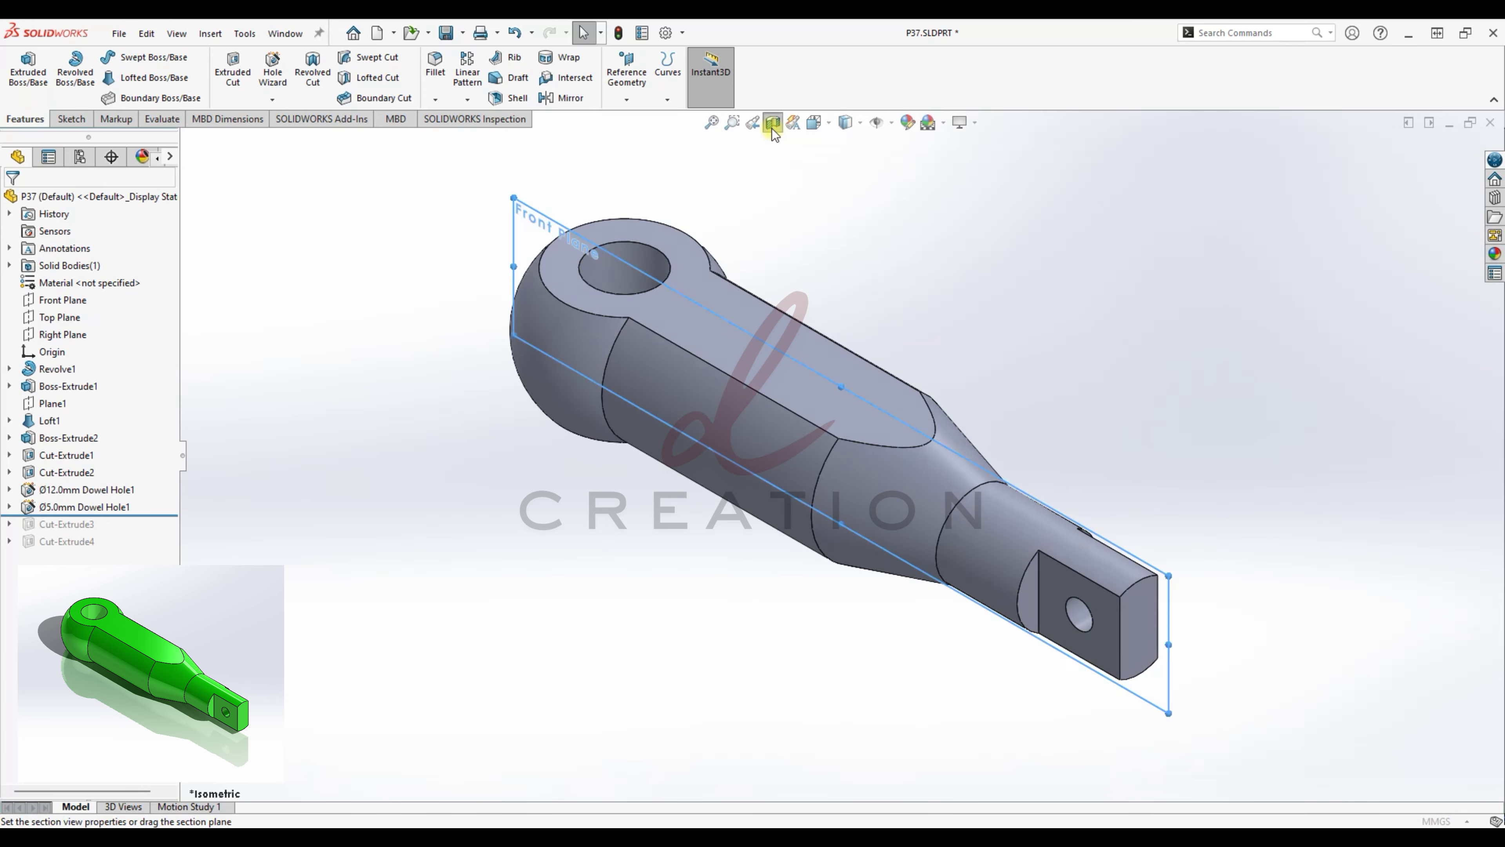
left_click(773, 122)
left_click(12, 201)
left_click(813, 123)
left_click(837, 198)
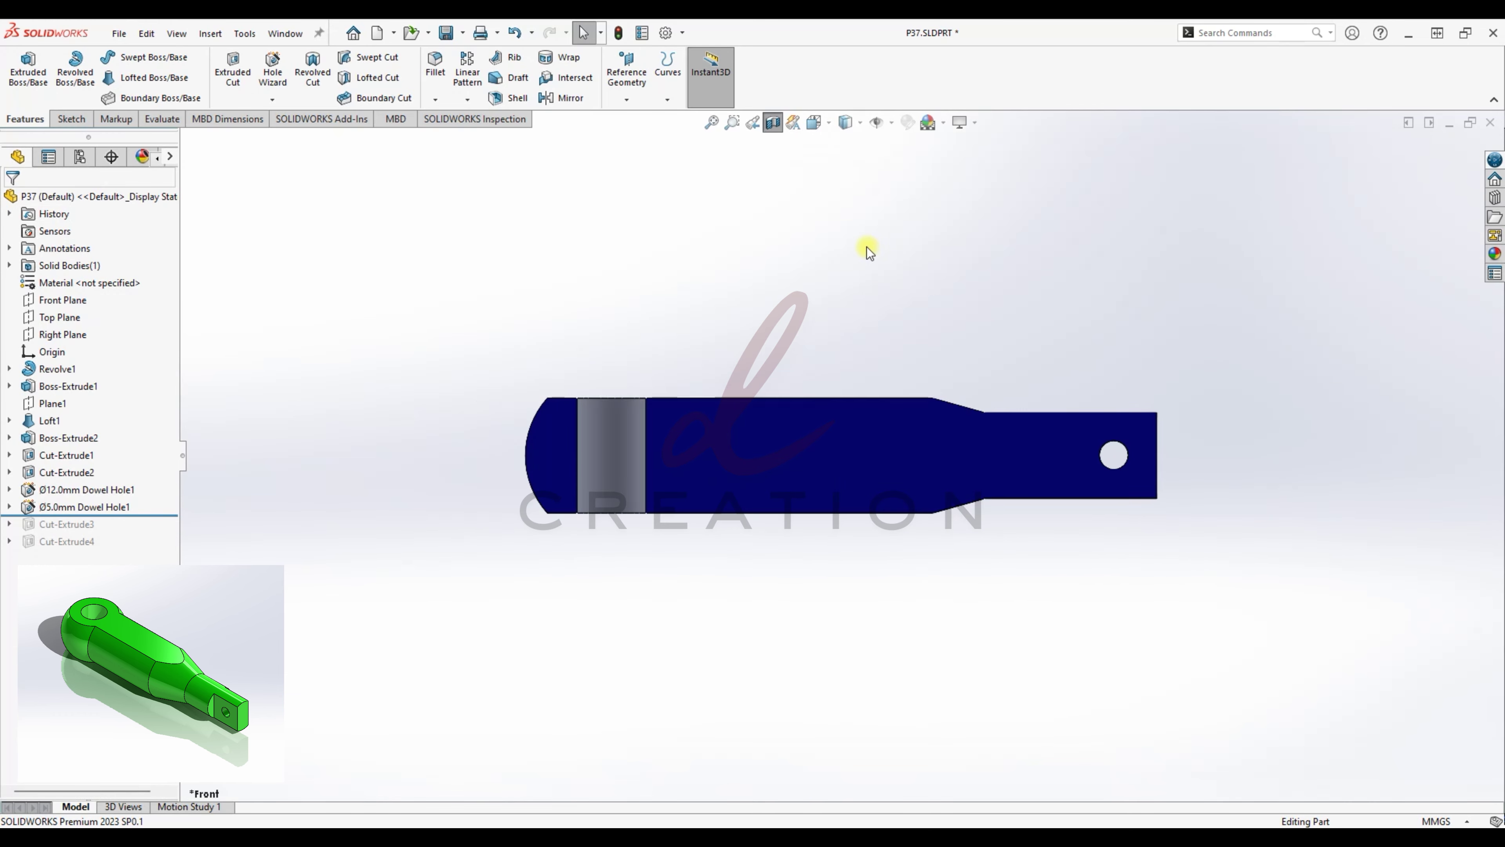
left_click(845, 123)
left_click(814, 123)
left_click(904, 171)
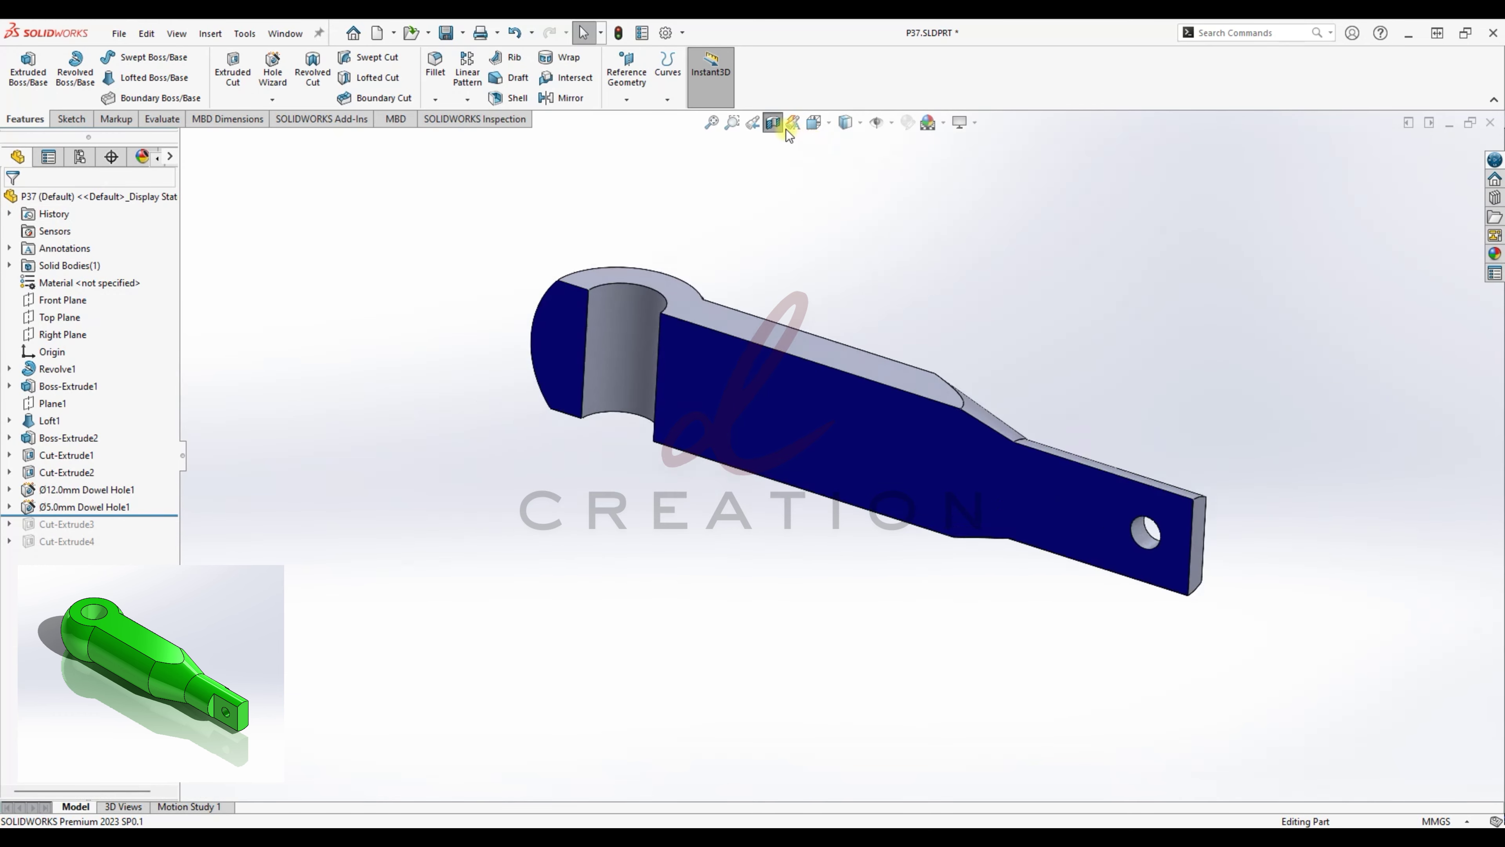
left_click(773, 123)
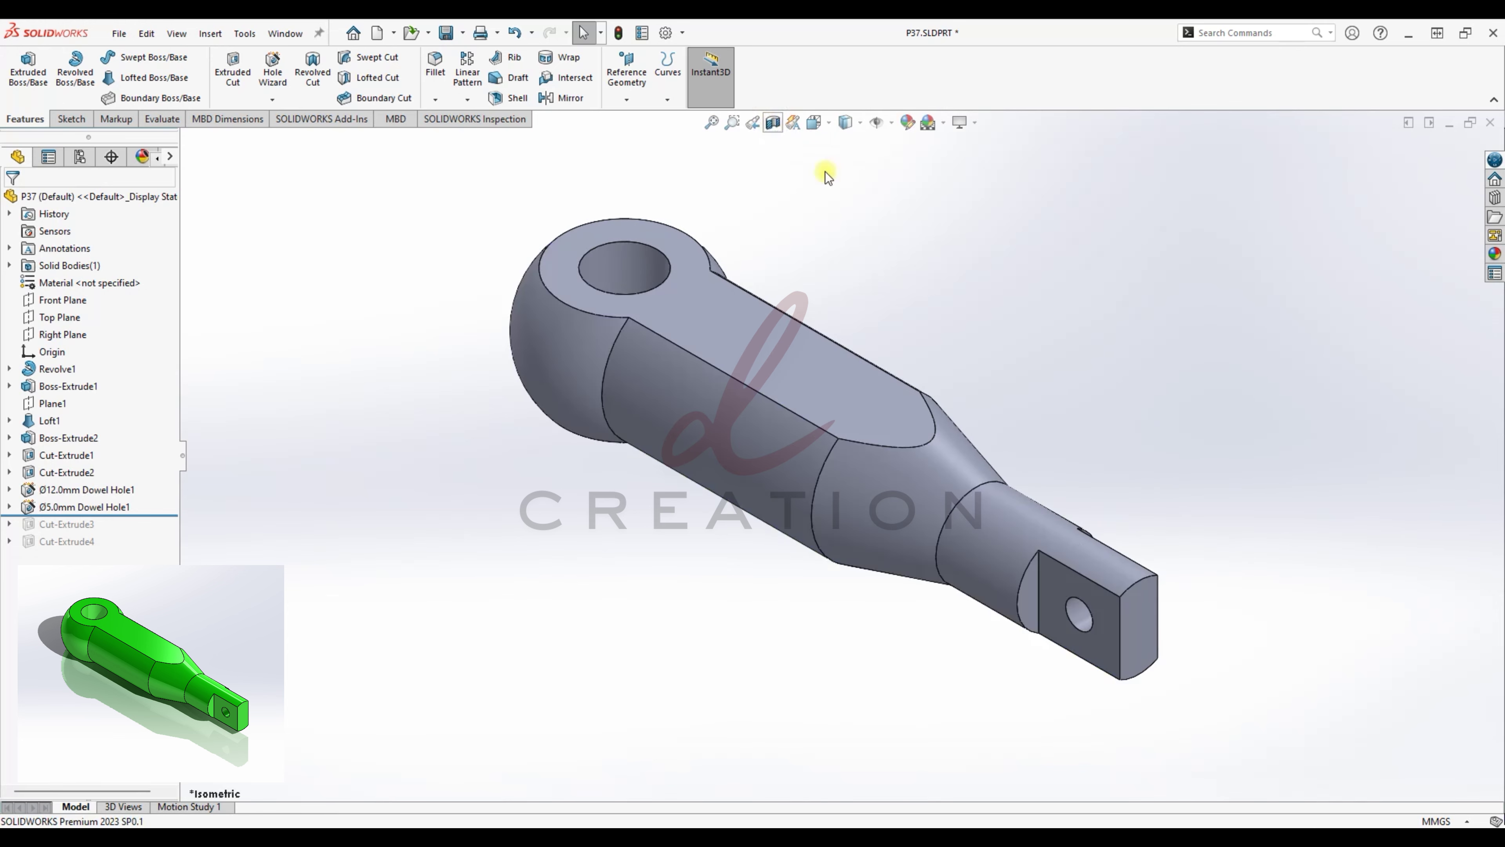
- Colour the whole part bright green and show it in isometric view
left_click(912, 125)
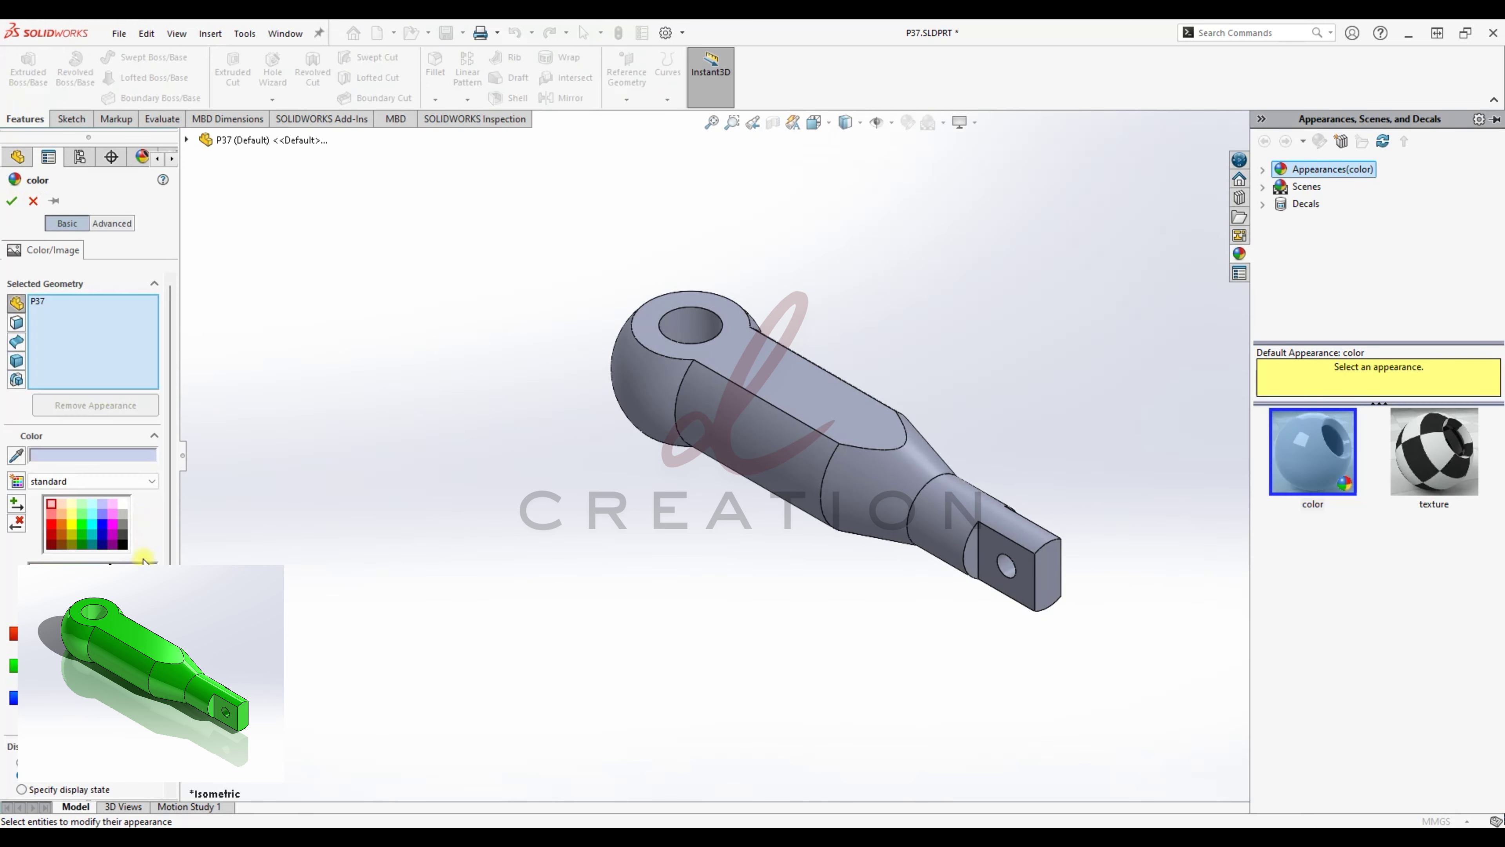
left_click(85, 526)
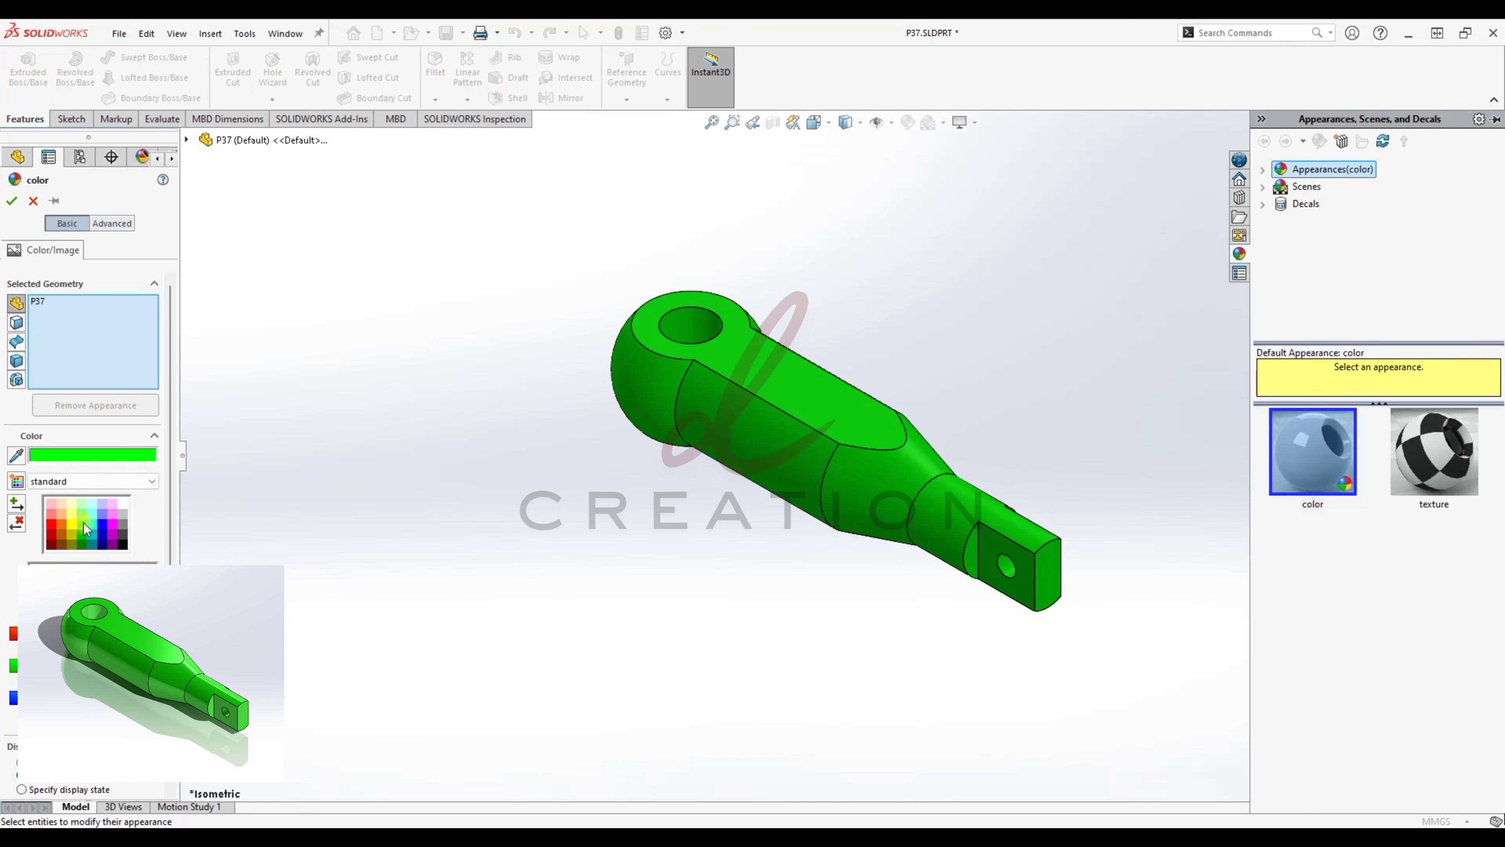
left_click(11, 204)
left_click(813, 122)
left_click(911, 171)
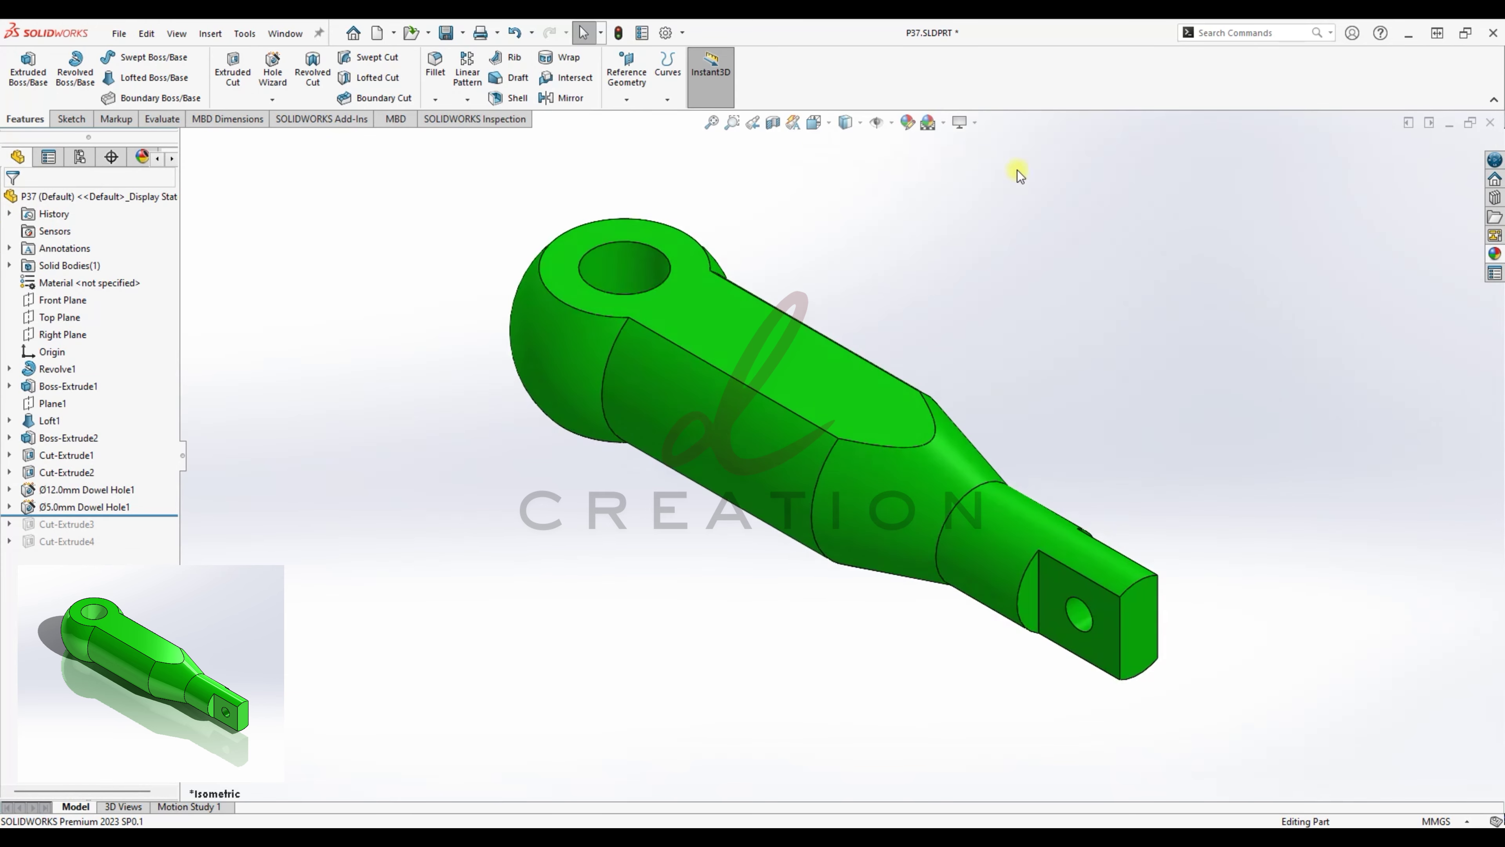
- Turn on RealView graphics and shaded-mode shadows, and display the part in perspective
left_click(971, 123)
left_click(991, 151)
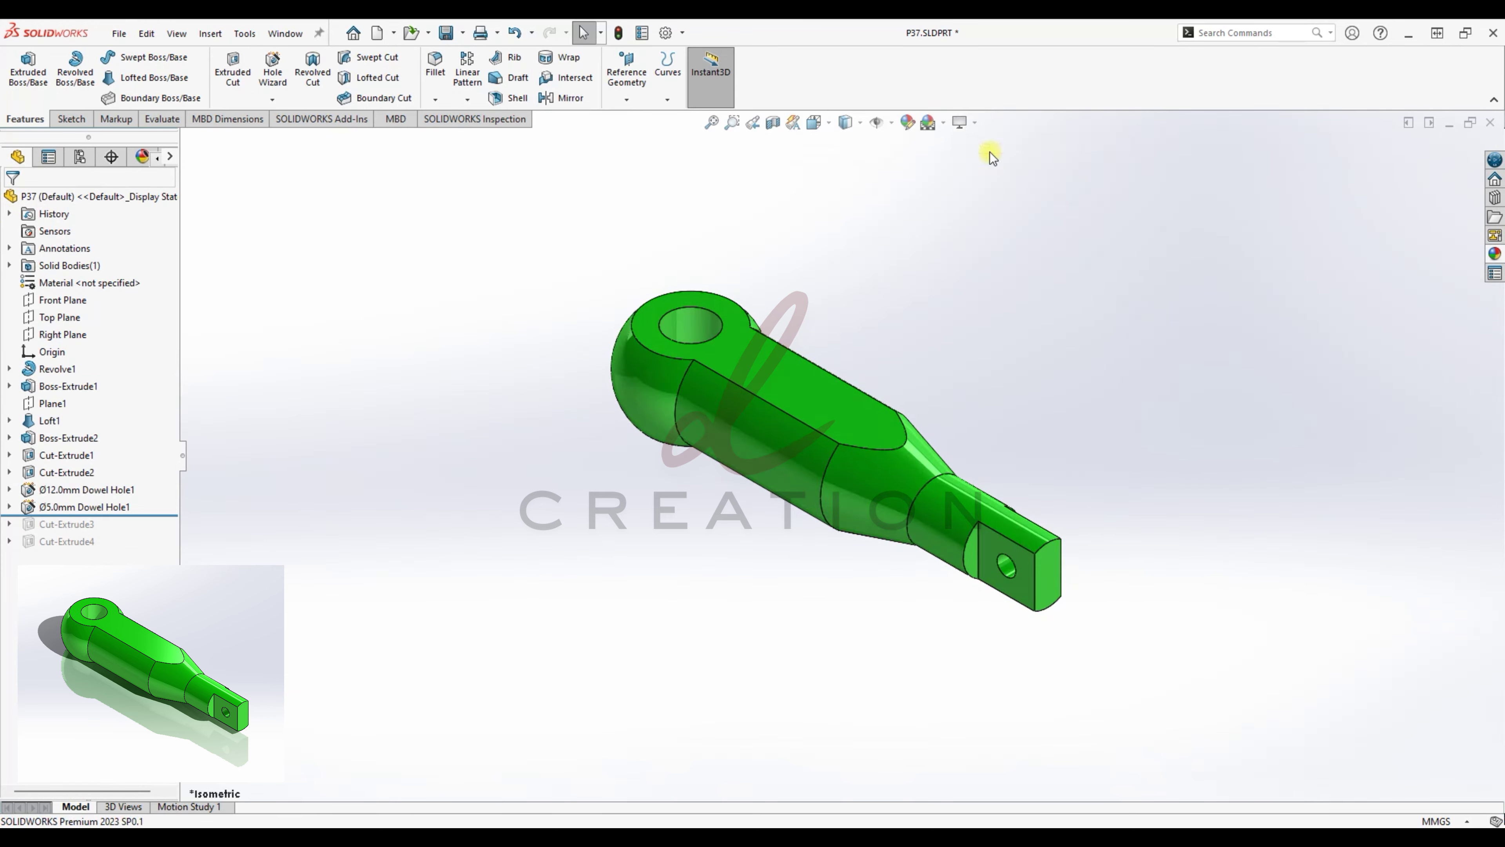
left_click(972, 123)
left_click(999, 166)
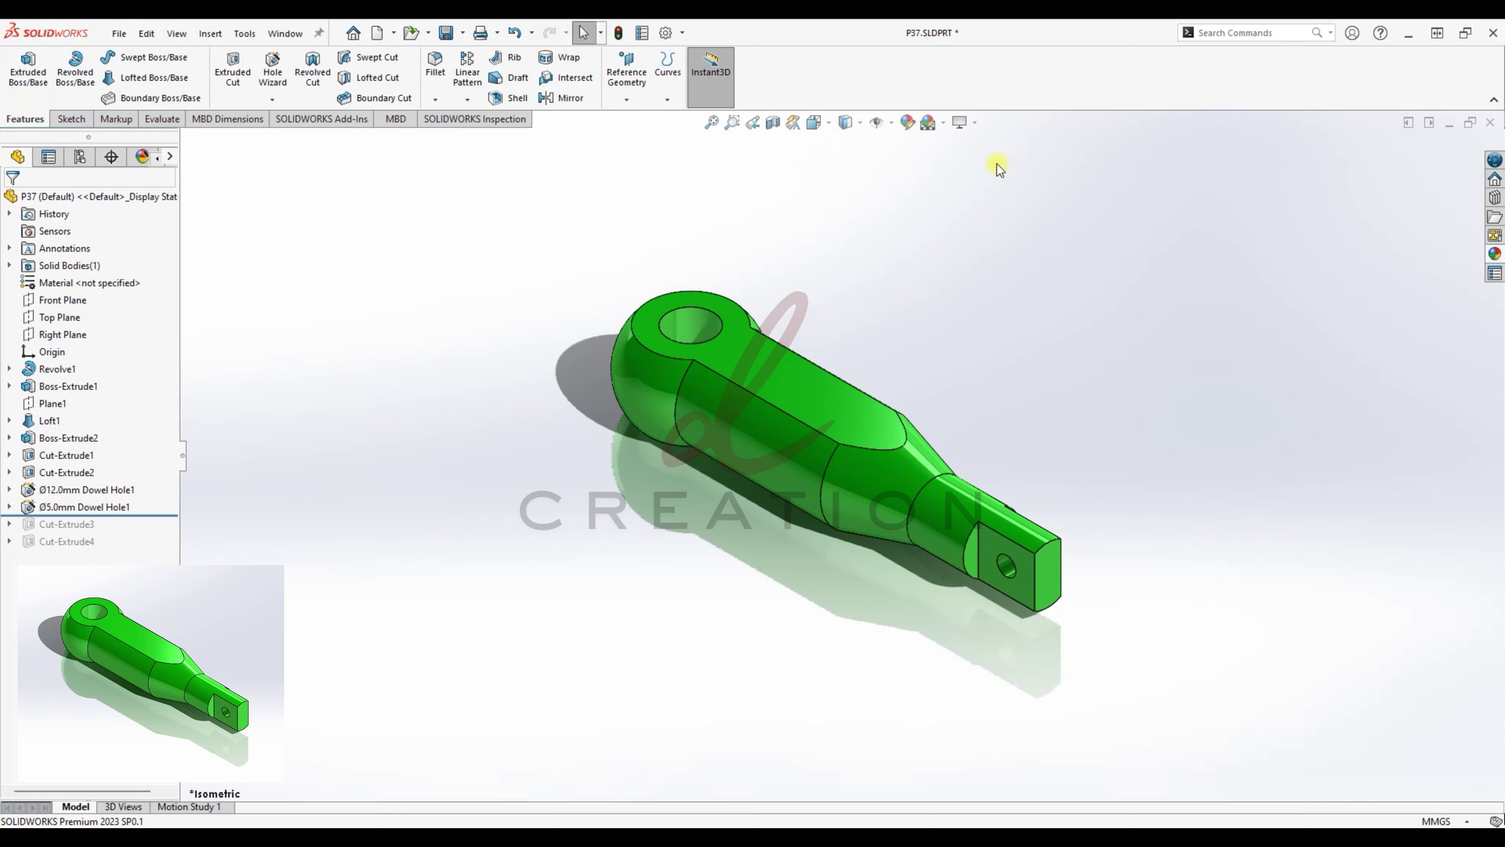
left_click(972, 123)
left_click(997, 218)
left_click(972, 123)
left_click(999, 201)
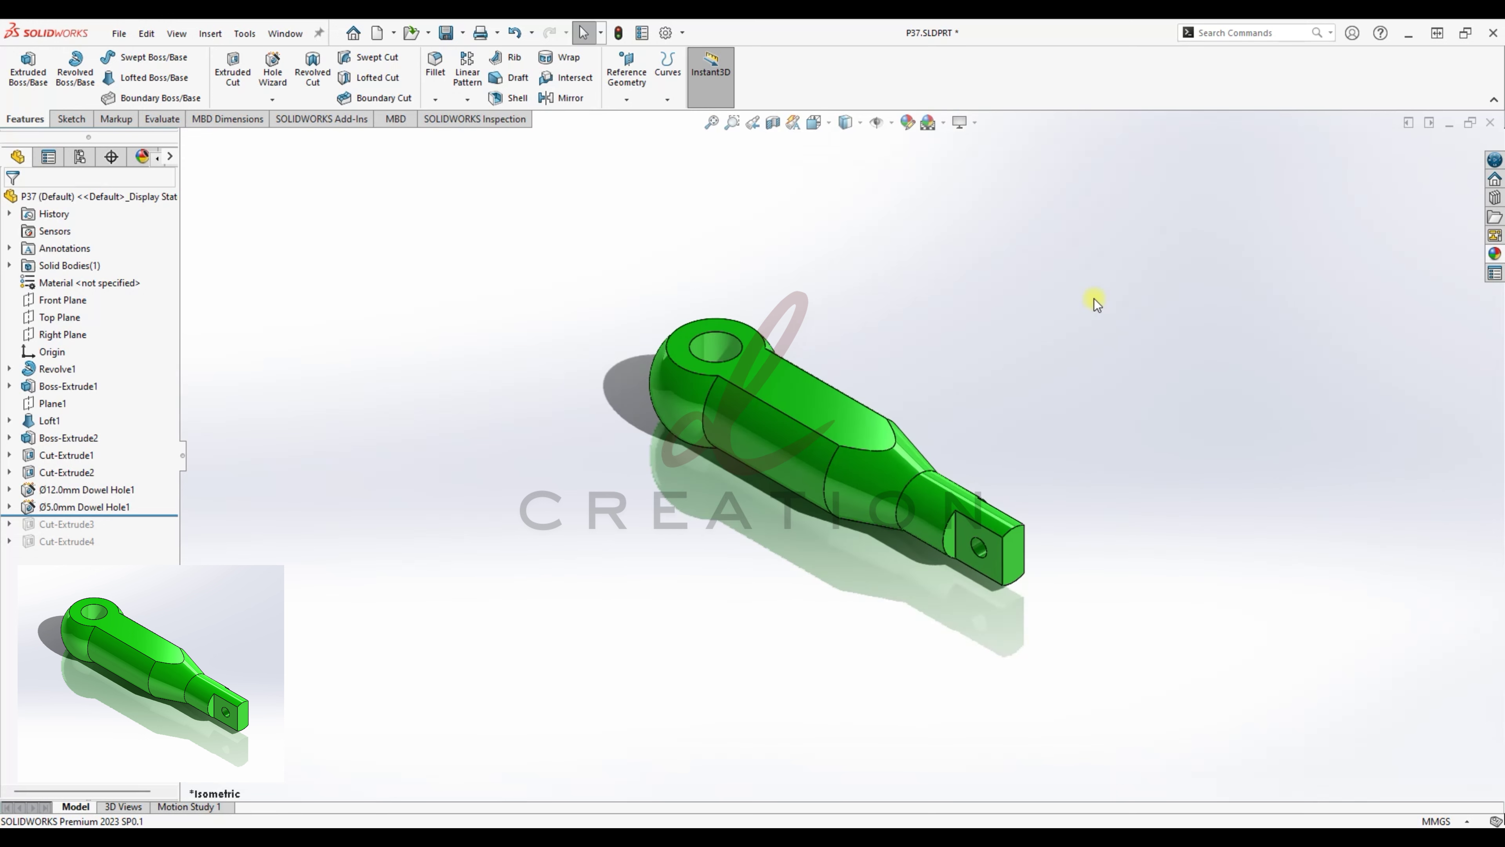